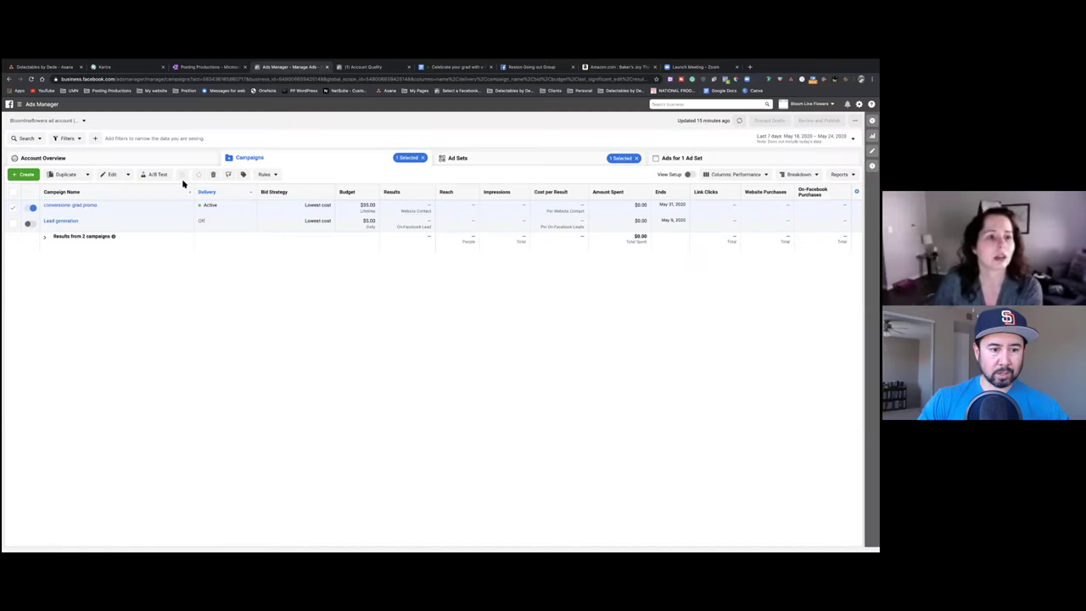
Examine the conversion event, schedule and audience settings of the US - 35+ women ad set in the conversions- grad promo campaign
{"action": "mouse_move", "coordinate": [73, 208]}
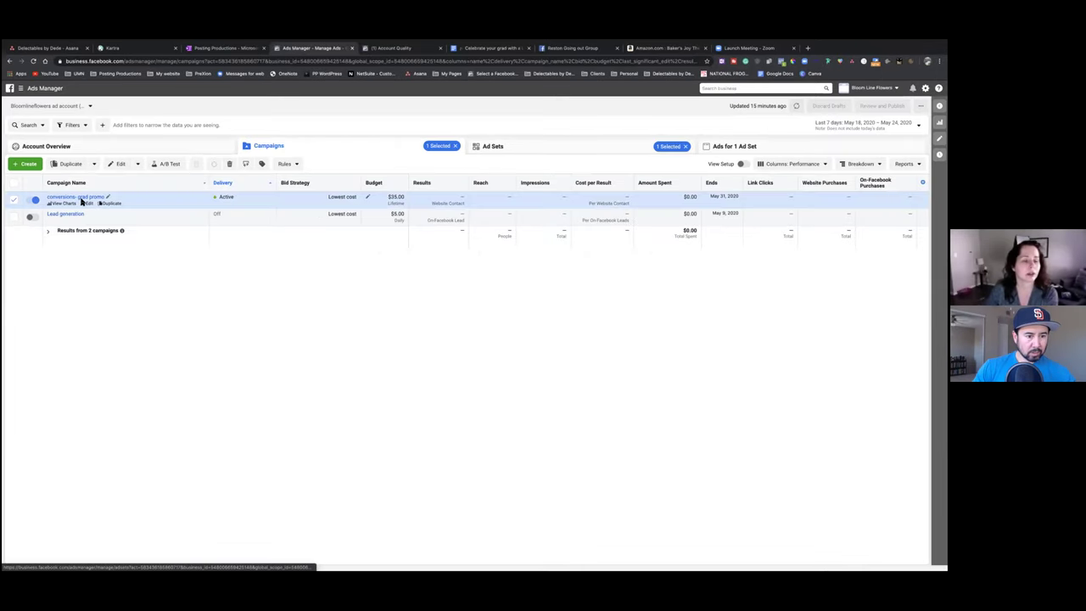
{"action": "left_click", "coordinate": [88, 205]}
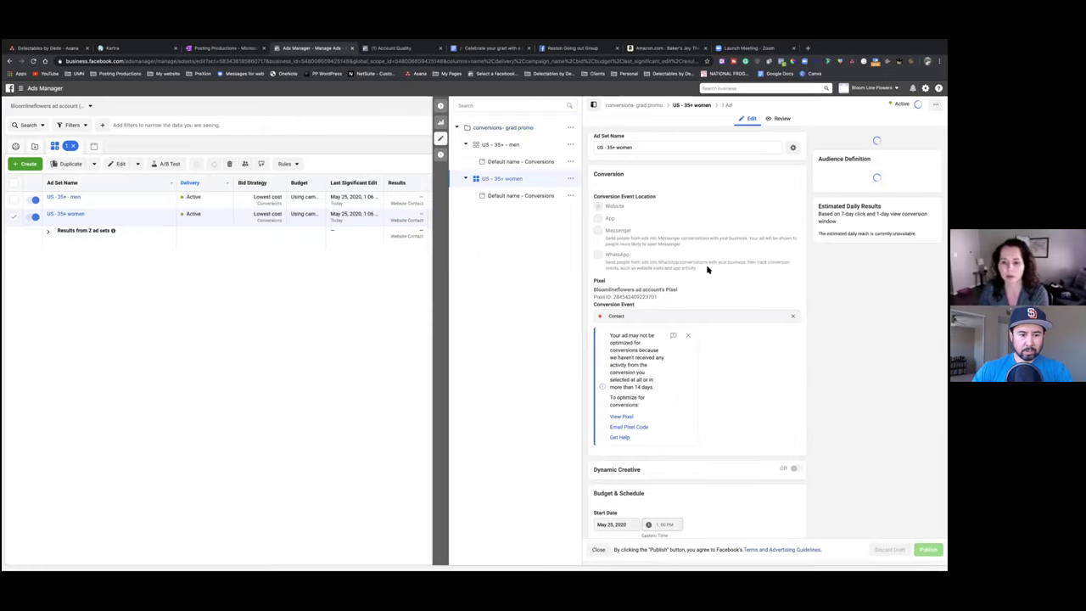
{"action": "scroll", "coordinate": [707, 269], "scroll_direction": "down", "scroll_amount": 2}
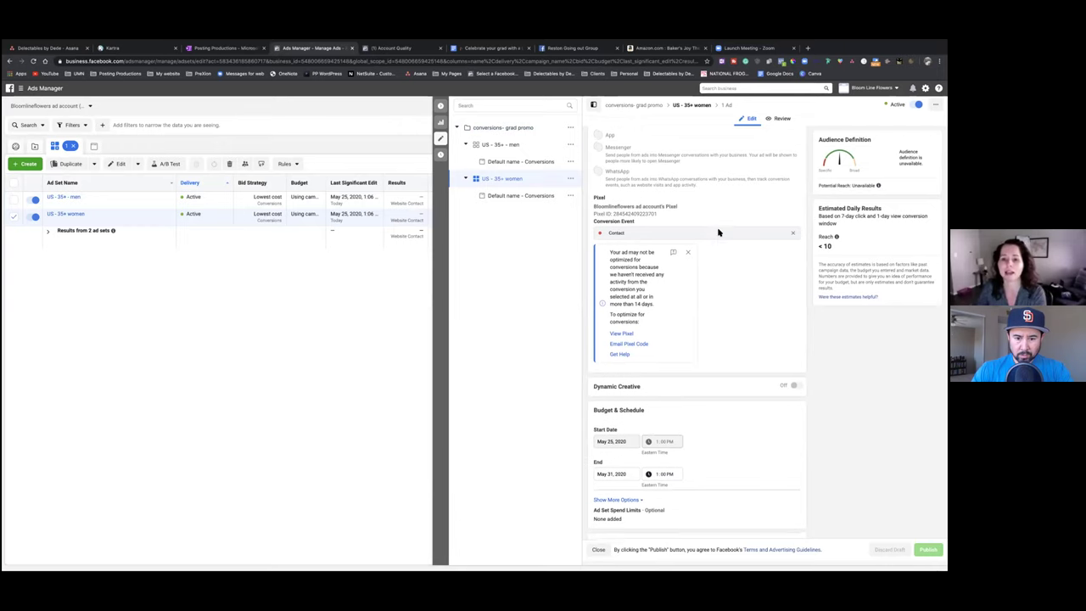
{"action": "scroll", "coordinate": [718, 230], "scroll_direction": "up", "scroll_amount": 1}
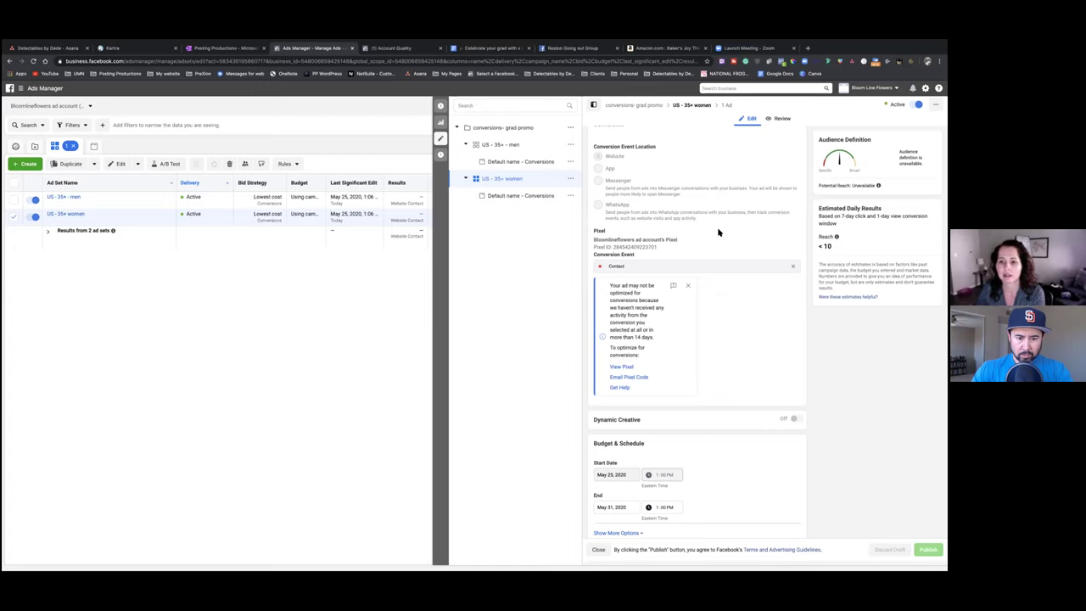
{"action": "left_click", "coordinate": [762, 265]}
{"action": "left_click", "coordinate": [789, 245]}
{"action": "scroll", "coordinate": [789, 245], "scroll_direction": "up", "scroll_amount": 1}
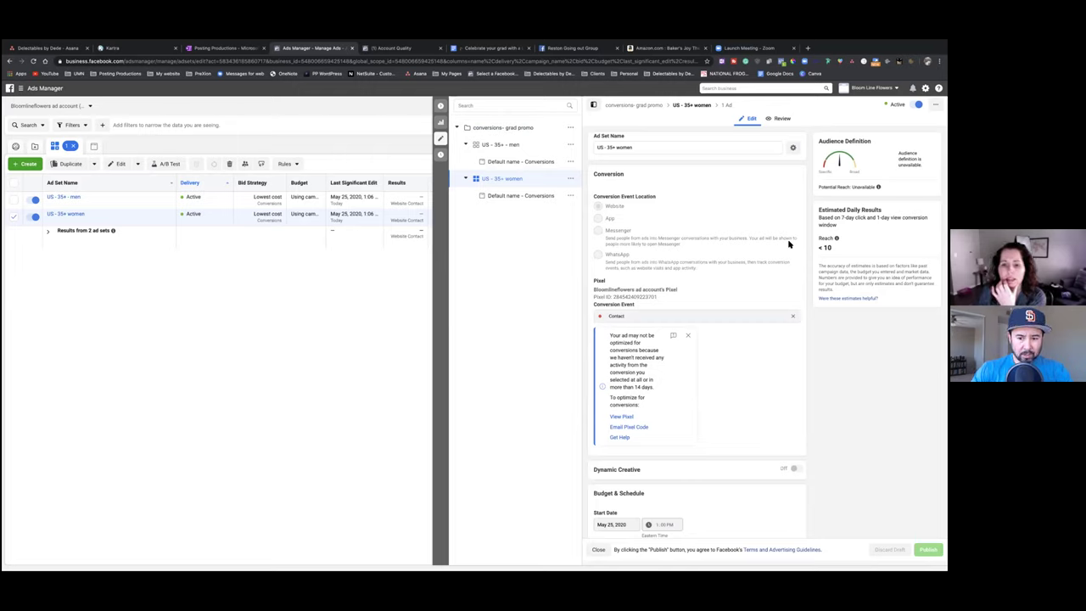
{"action": "scroll", "coordinate": [789, 244], "scroll_direction": "down", "scroll_amount": 5}
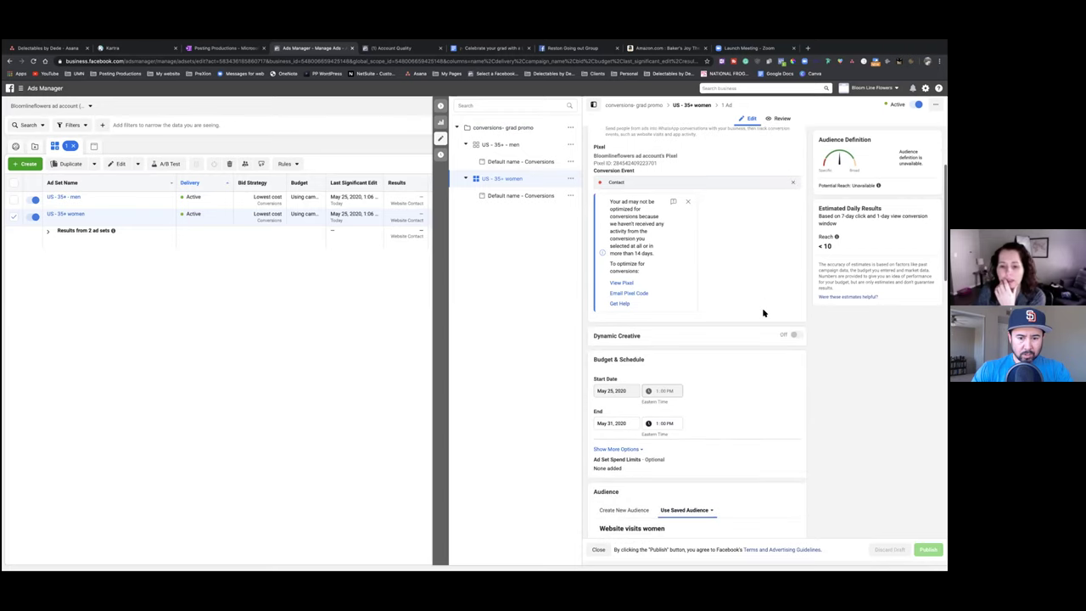
{"action": "scroll", "coordinate": [762, 313], "scroll_direction": "down", "scroll_amount": 1}
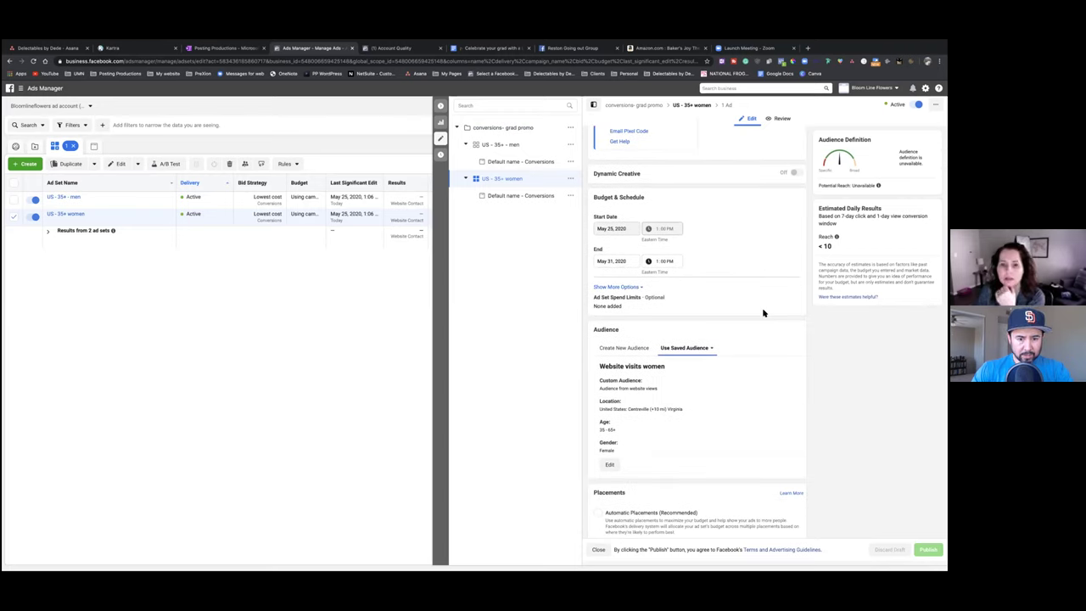
{"action": "scroll", "coordinate": [762, 313], "scroll_direction": "up", "scroll_amount": 2}
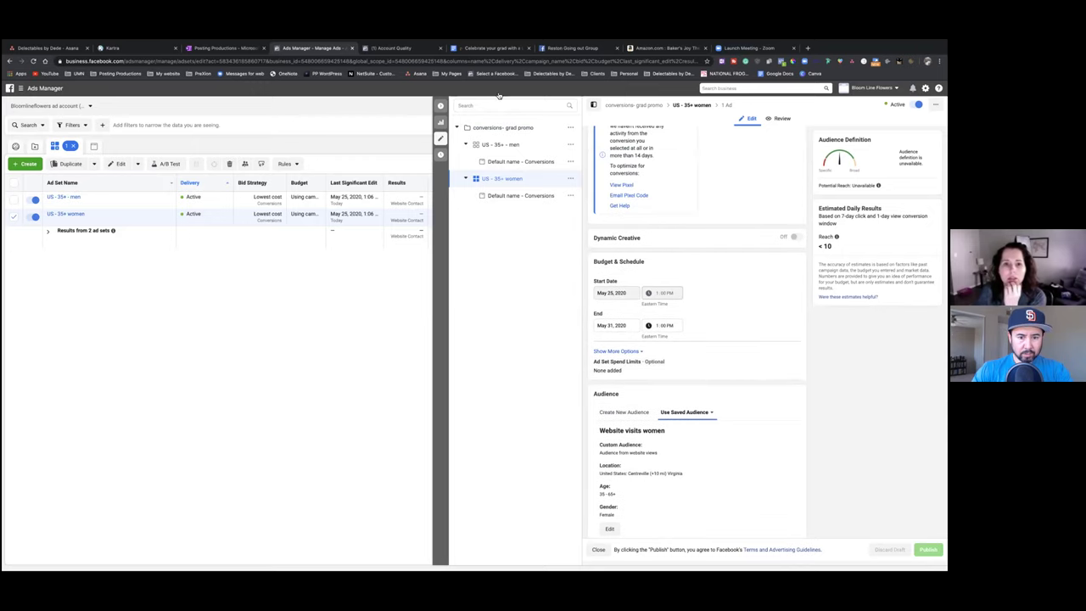
{"action": "left_click", "coordinate": [440, 108]}
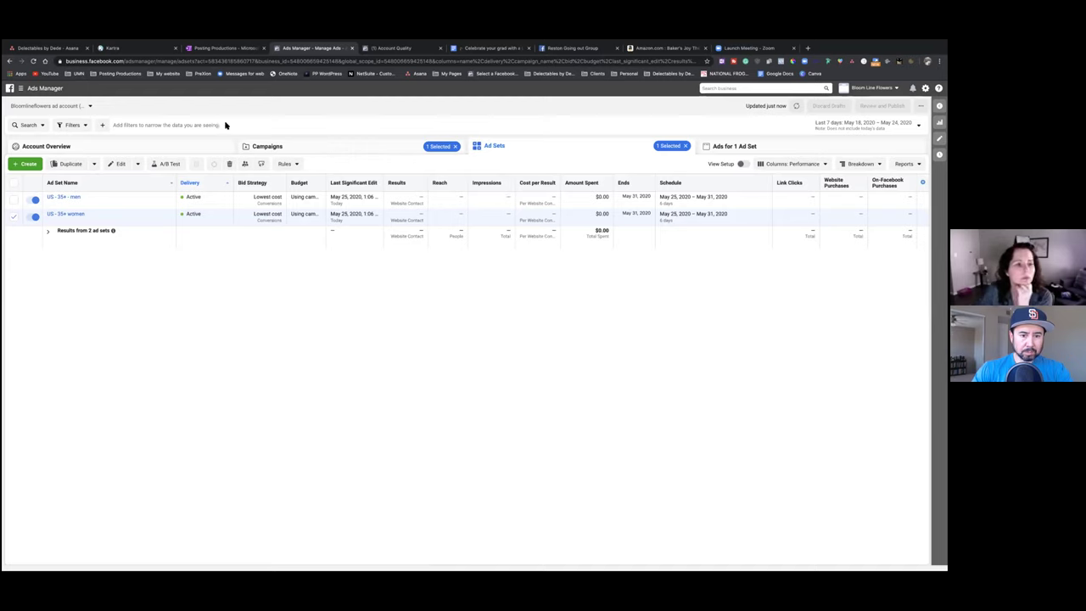
Deselect the US - 35+ women ad set and check the ad account's custom conversions in Events Manager before returning to Ads Manager
{"action": "left_click", "coordinate": [130, 215]}
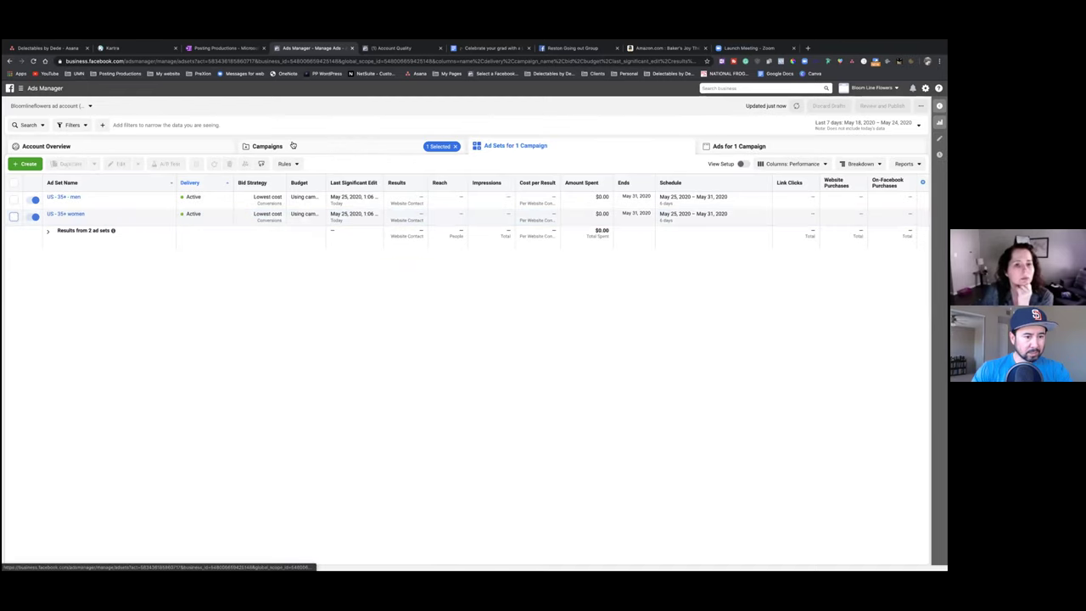
{"action": "left_click", "coordinate": [21, 88]}
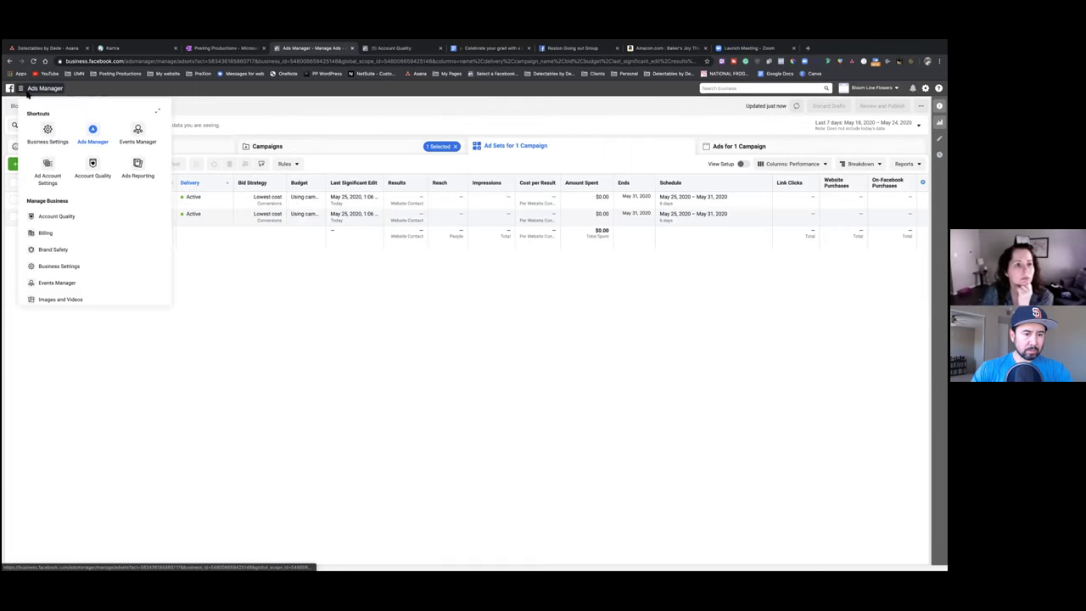
{"action": "left_click", "coordinate": [50, 282]}
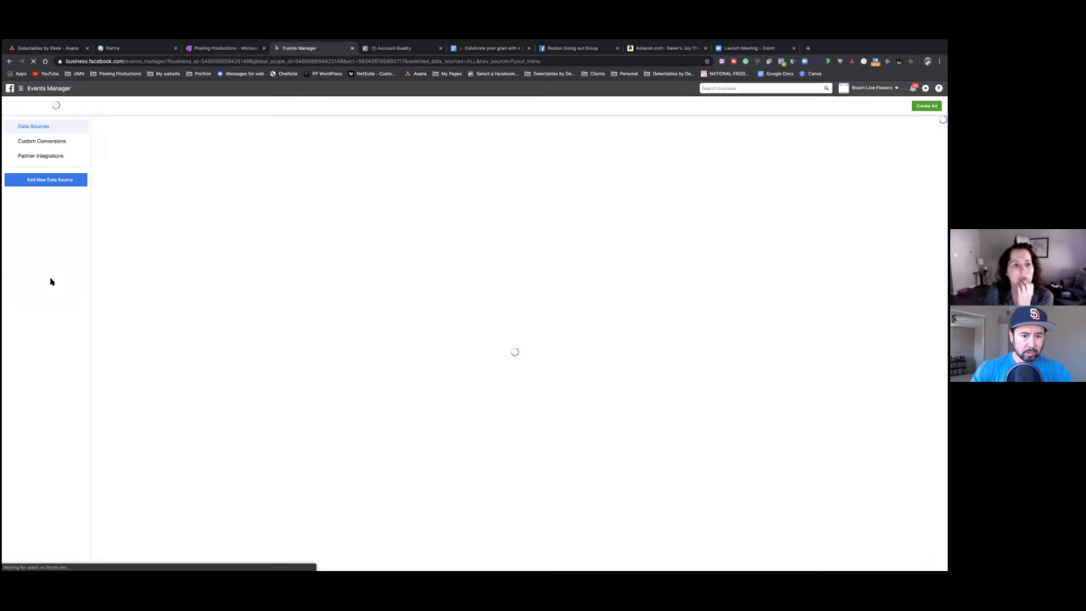
{"action": "left_click", "coordinate": [52, 142]}
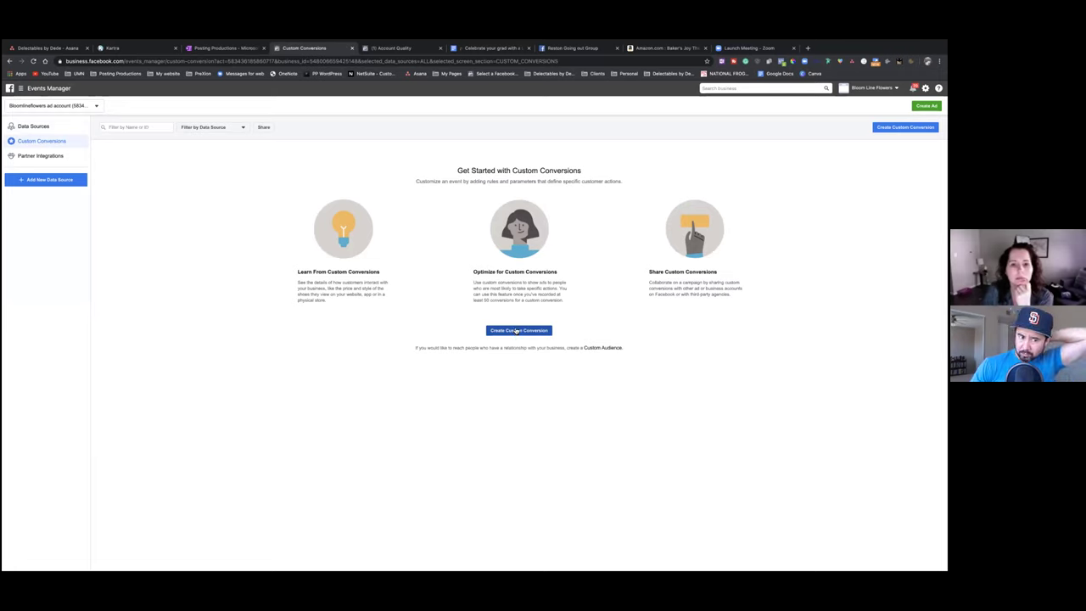
{"action": "left_click", "coordinate": [38, 88]}
{"action": "left_click", "coordinate": [90, 134]}
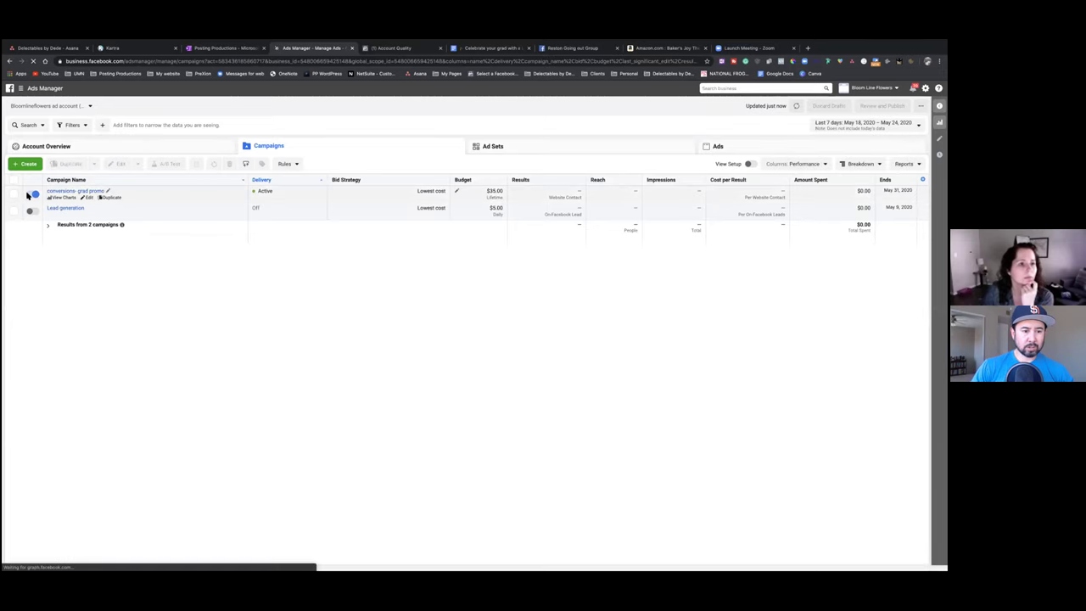
Turn off the conversions- grad promo campaign and both of its ad sets, US - 35+ men and US - 35+ women
{"action": "left_click", "coordinate": [31, 202]}
{"action": "left_click", "coordinate": [32, 201]}
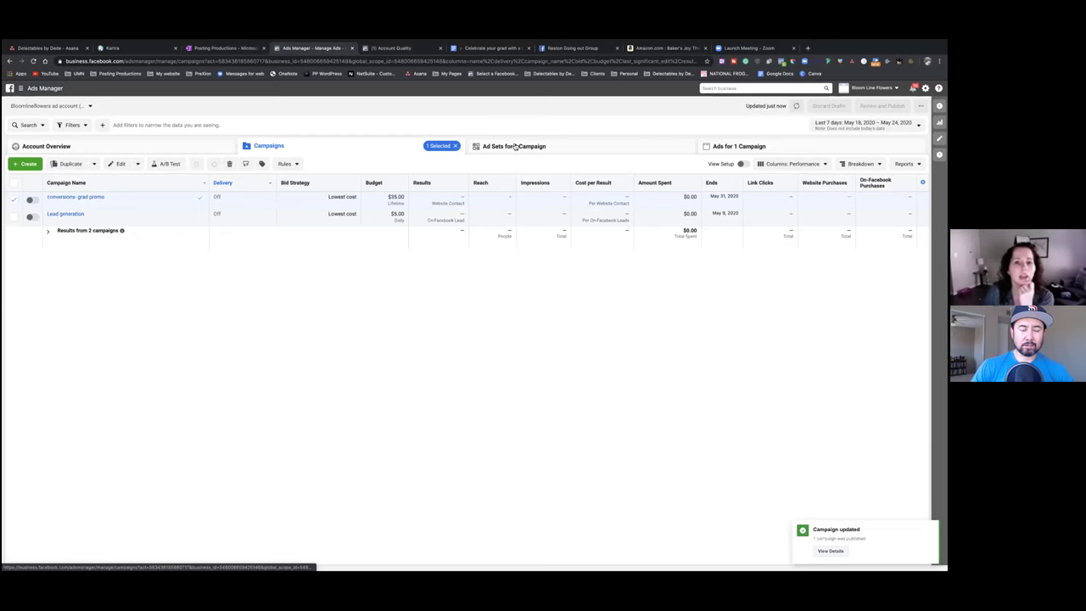
{"action": "left_click", "coordinate": [72, 196]}
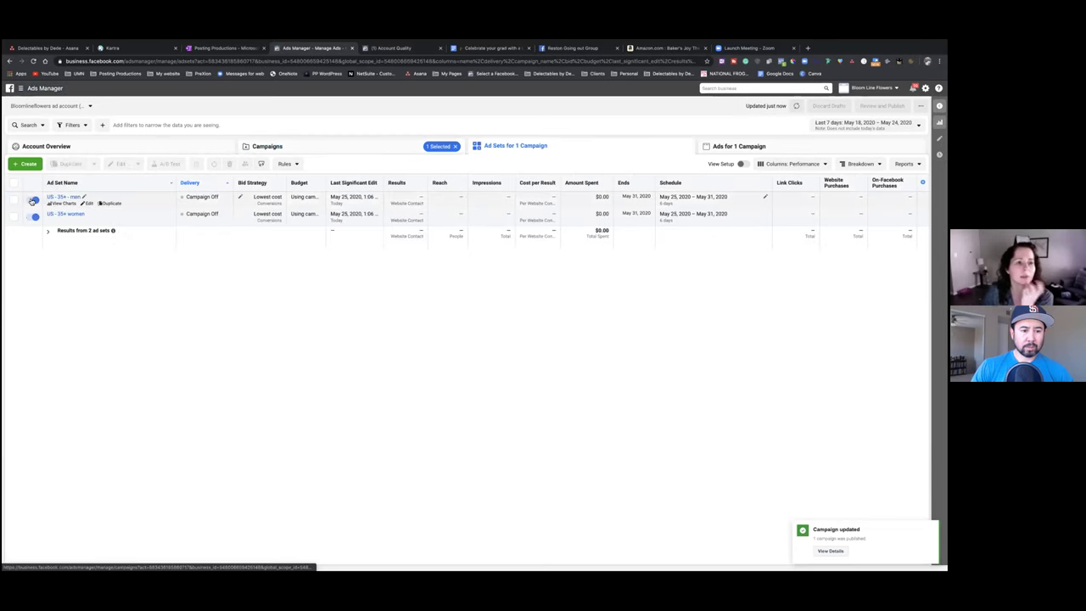
{"action": "left_click", "coordinate": [32, 217]}
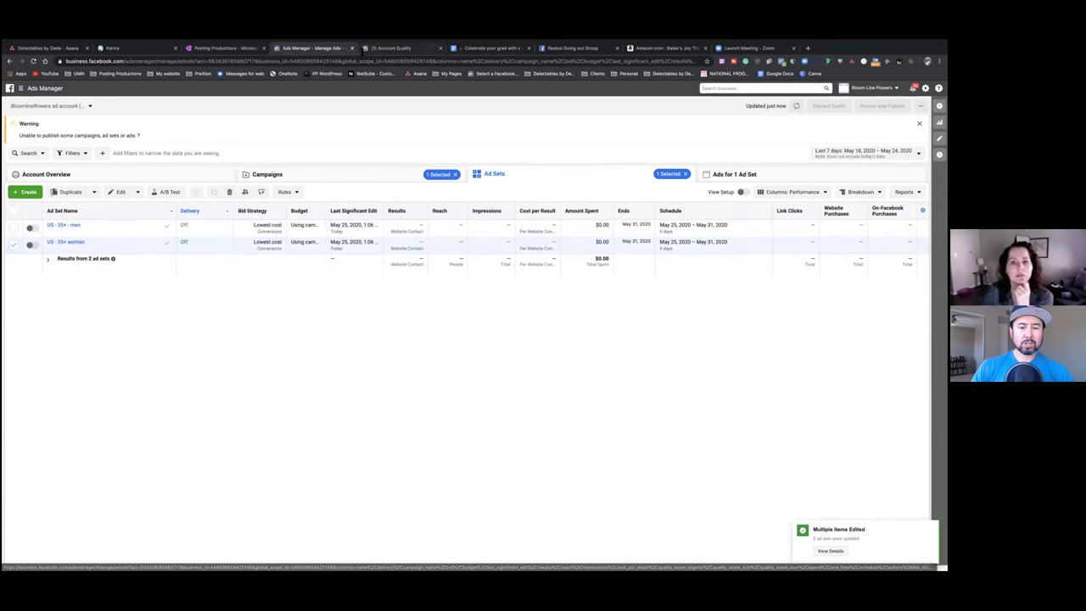
{"action": "left_click", "coordinate": [402, 180]}
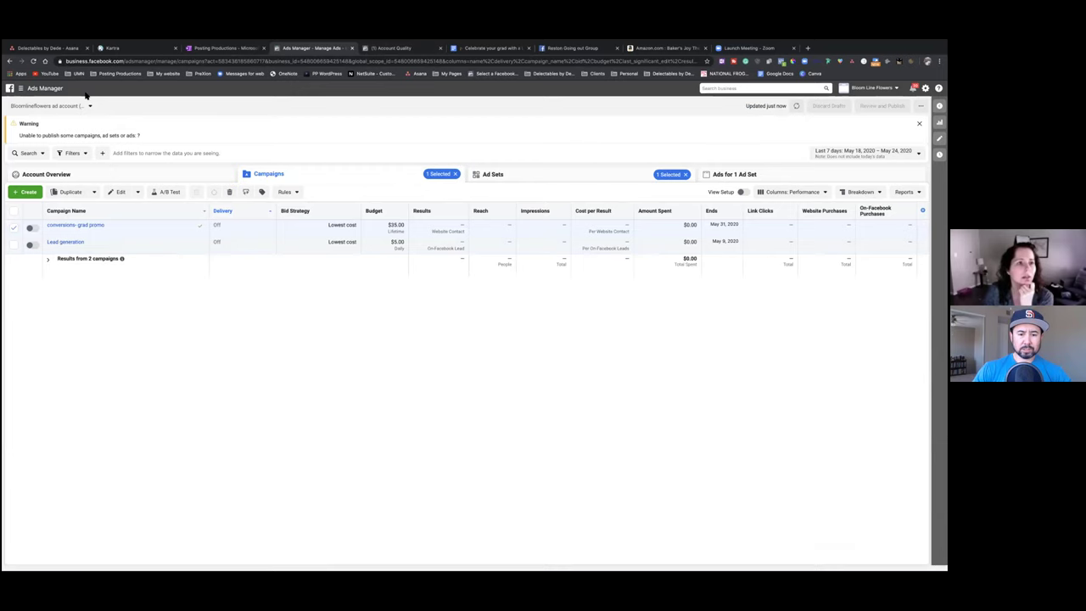
Open the ad account's custom conversions in Events Manager and start creating a custom conversion
{"action": "left_click", "coordinate": [48, 92]}
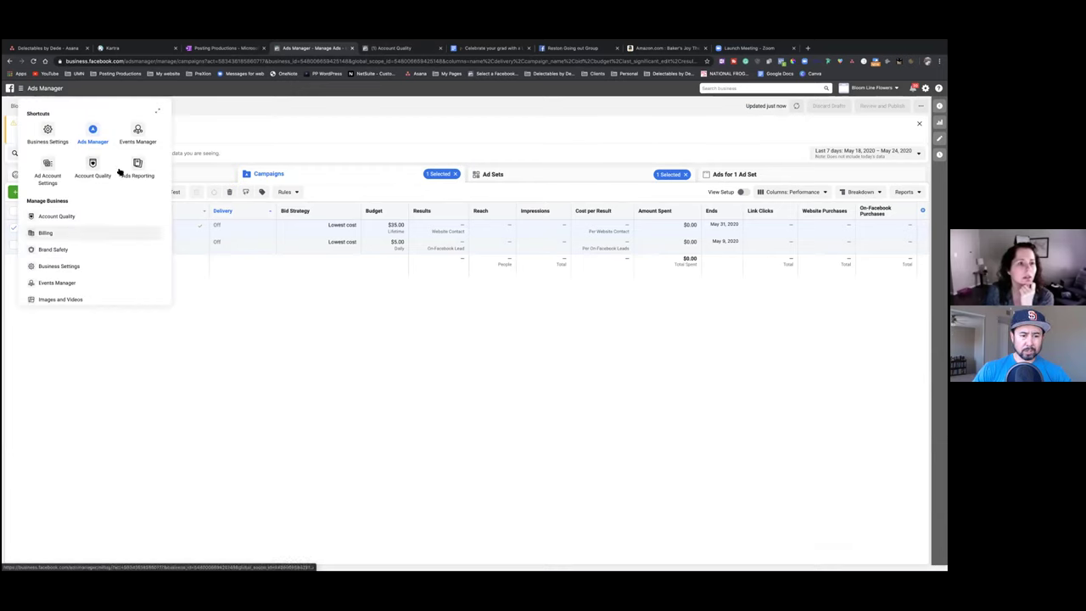
{"action": "left_click", "coordinate": [46, 285]}
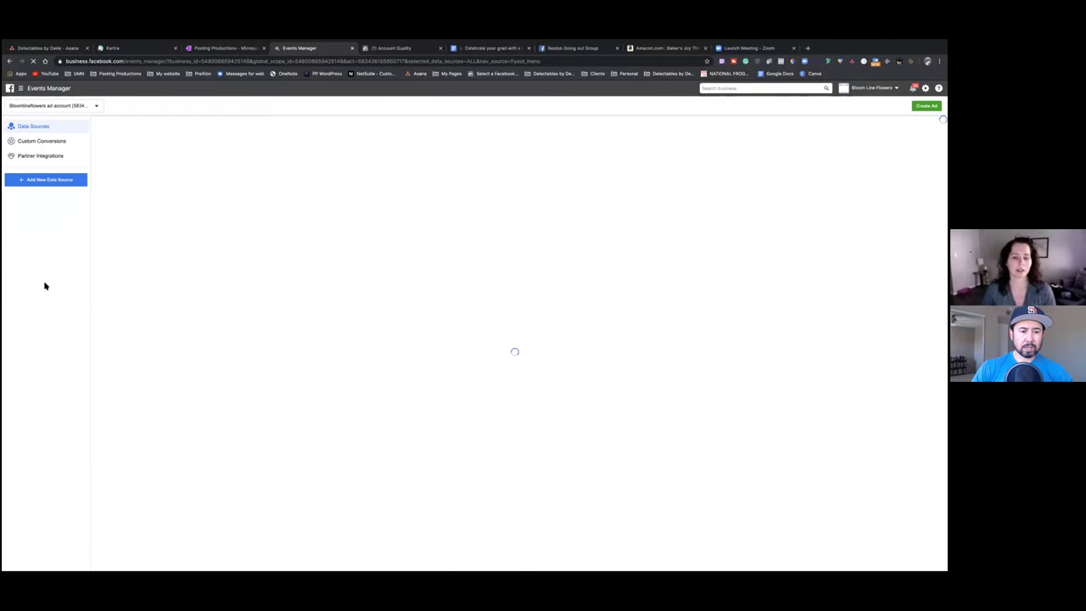
{"action": "left_click", "coordinate": [54, 144]}
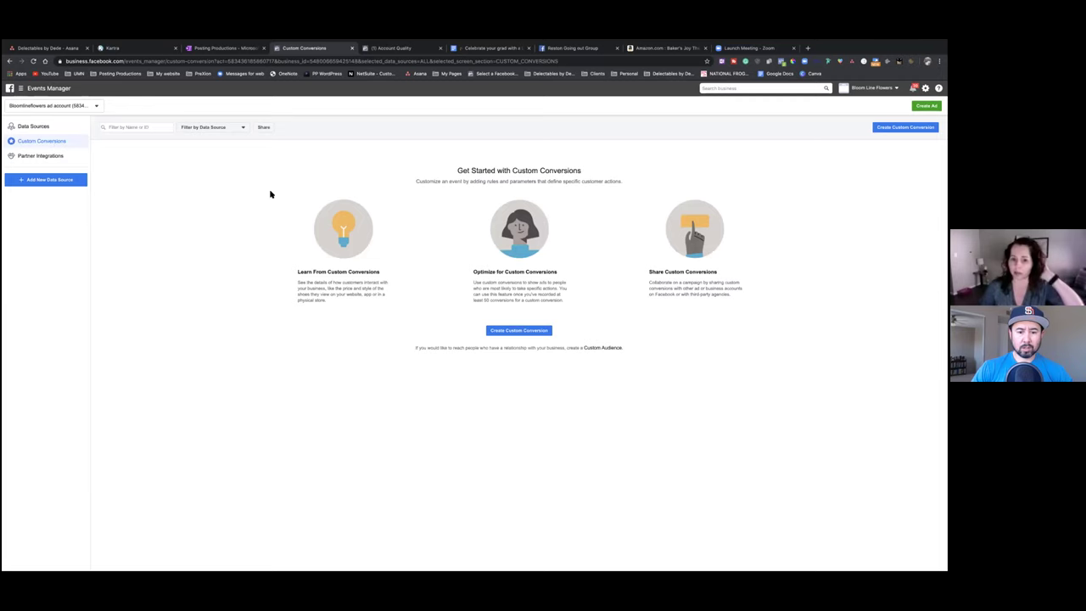
{"action": "left_click", "coordinate": [509, 332]}
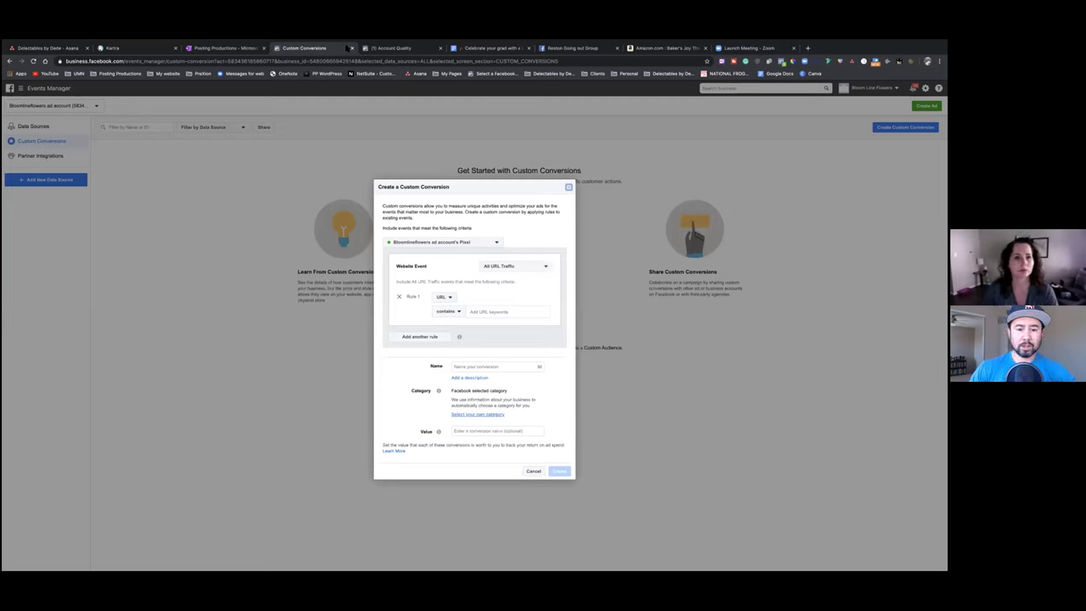
{"action": "left_click", "coordinate": [386, 49]}
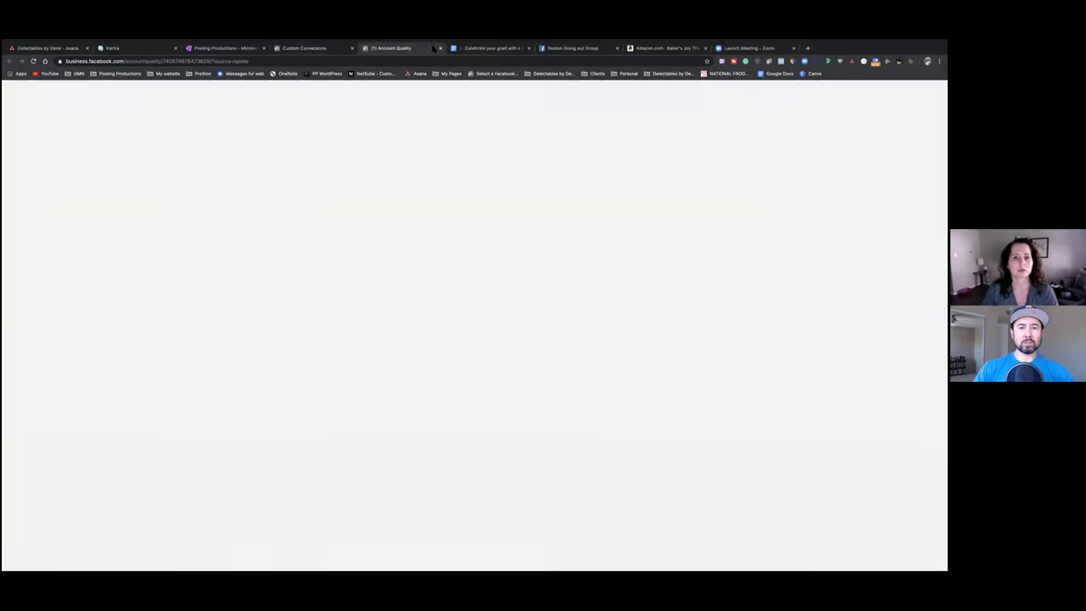
{"action": "left_click", "coordinate": [329, 47]}
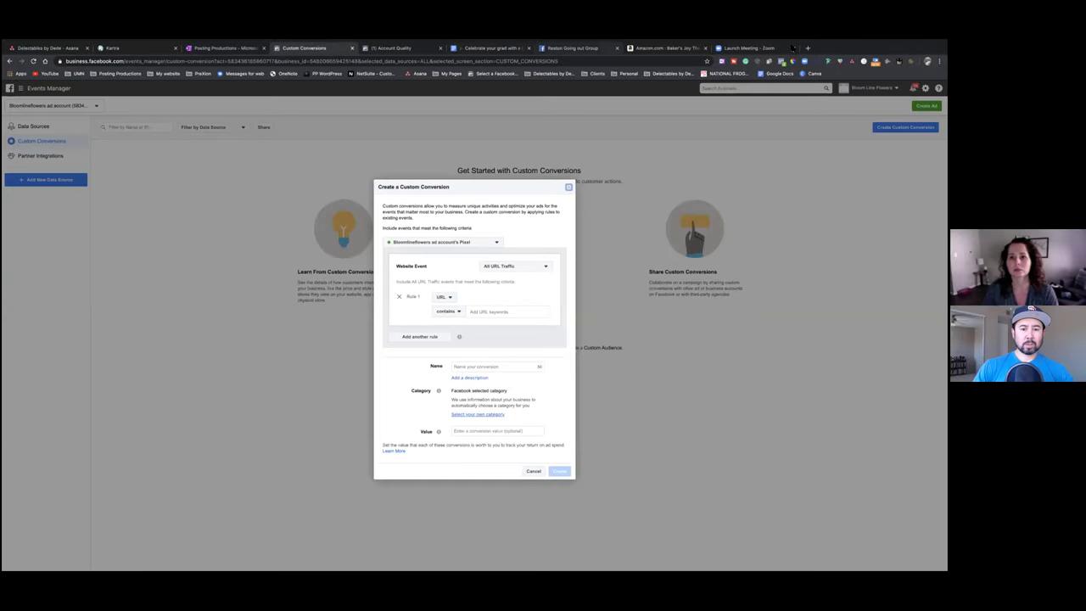
{"action": "left_click", "coordinate": [808, 47]}
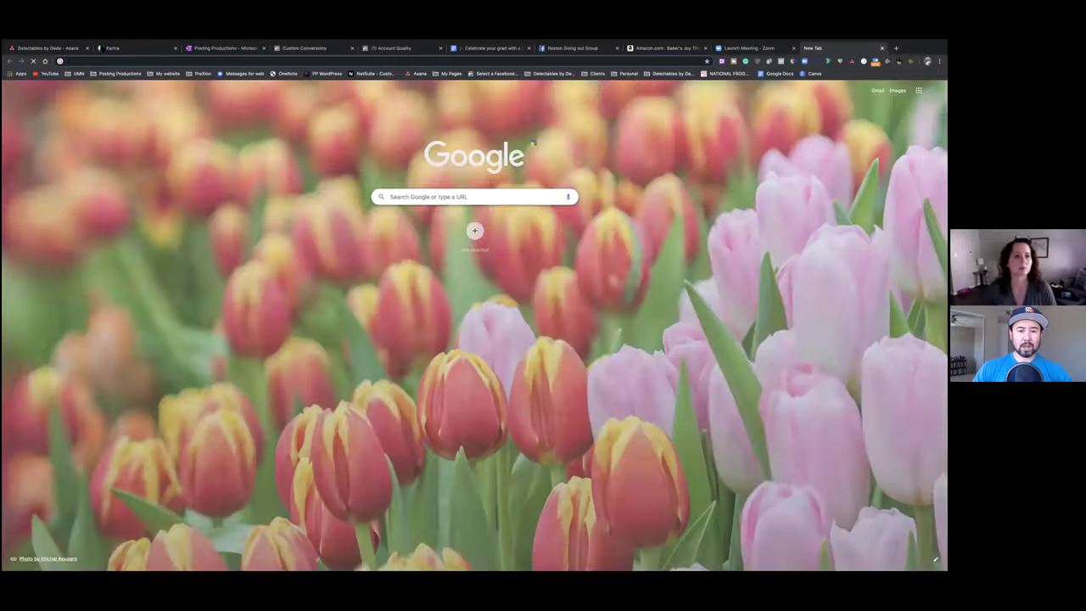
{"action": "left_click", "coordinate": [882, 48]}
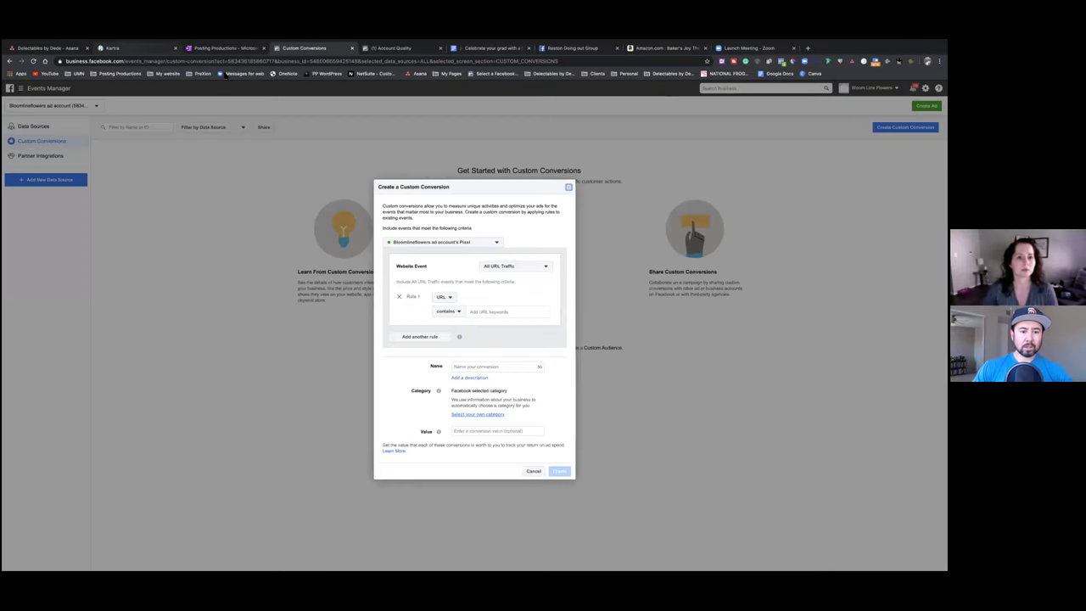
Switch to Kartra and get the page link for the BLF and DBD thank you page
{"action": "left_click", "coordinate": [113, 47]}
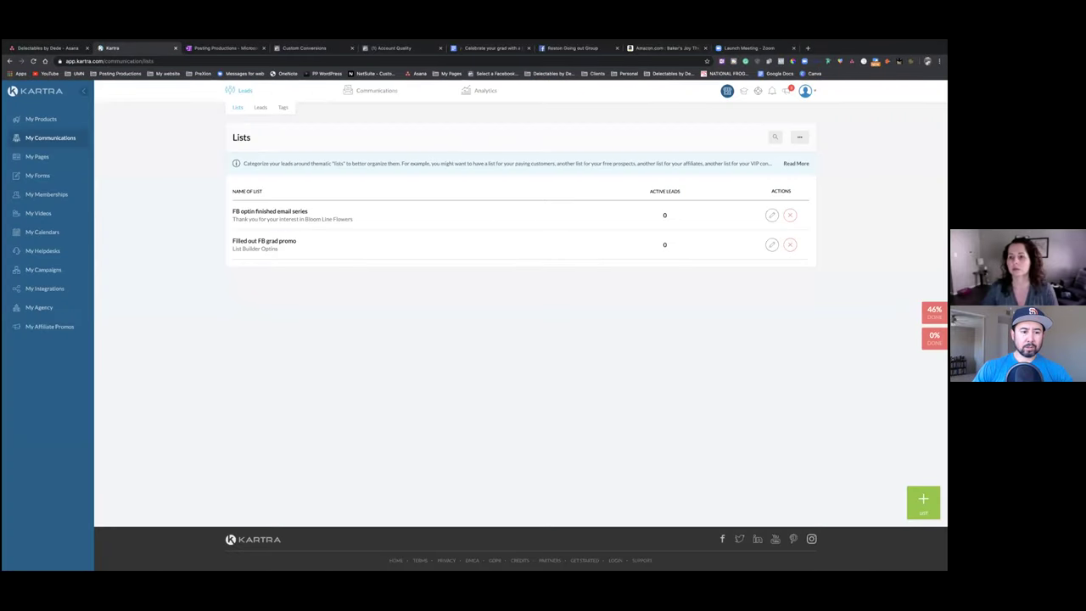
{"action": "left_click", "coordinate": [37, 156]}
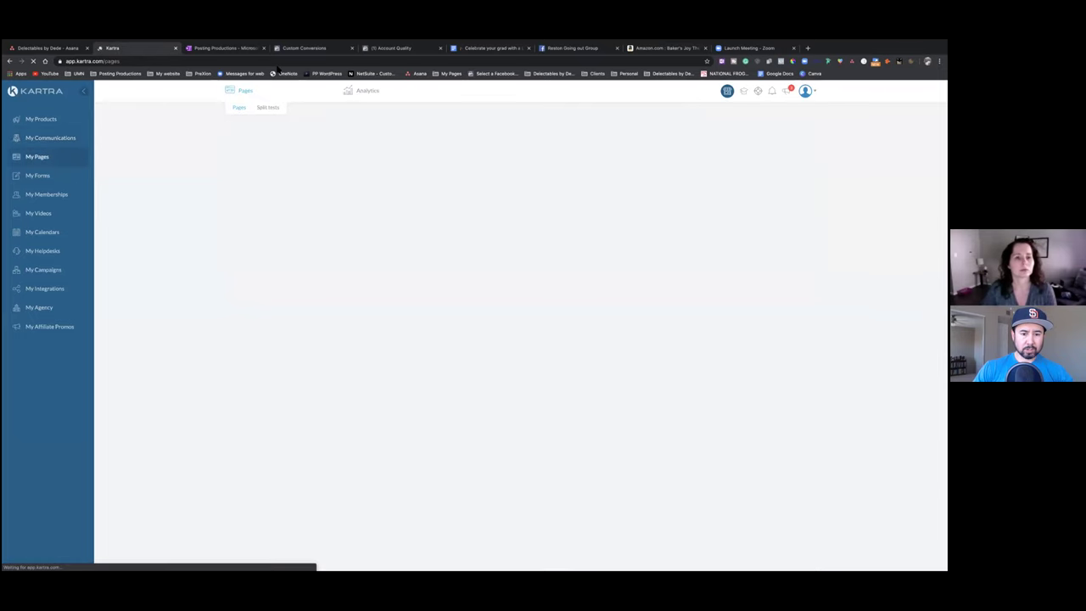
{"action": "left_click", "coordinate": [331, 227]}
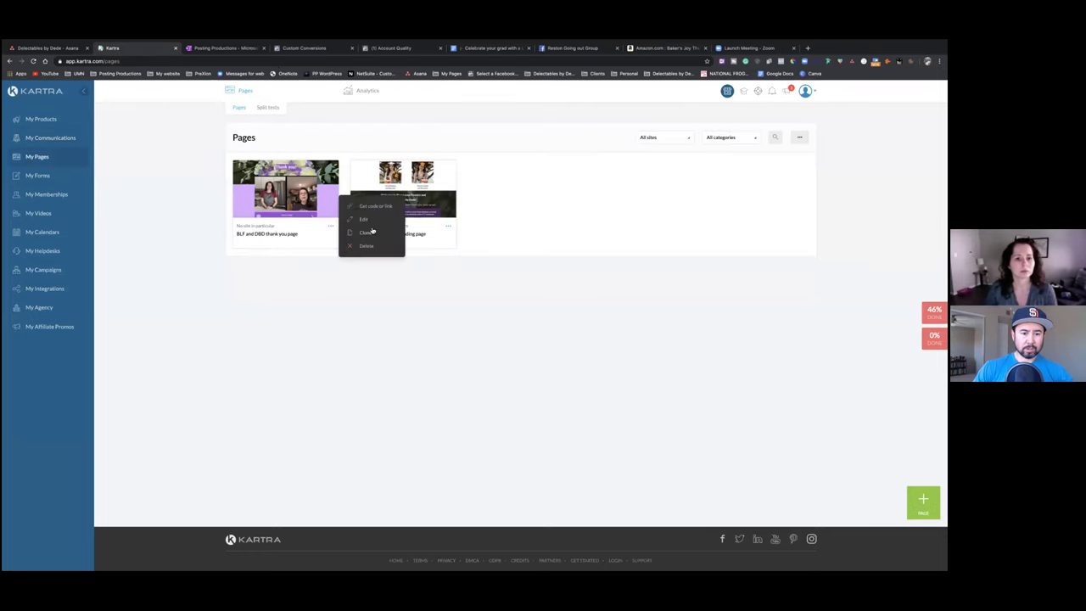
{"action": "left_click", "coordinate": [370, 209]}
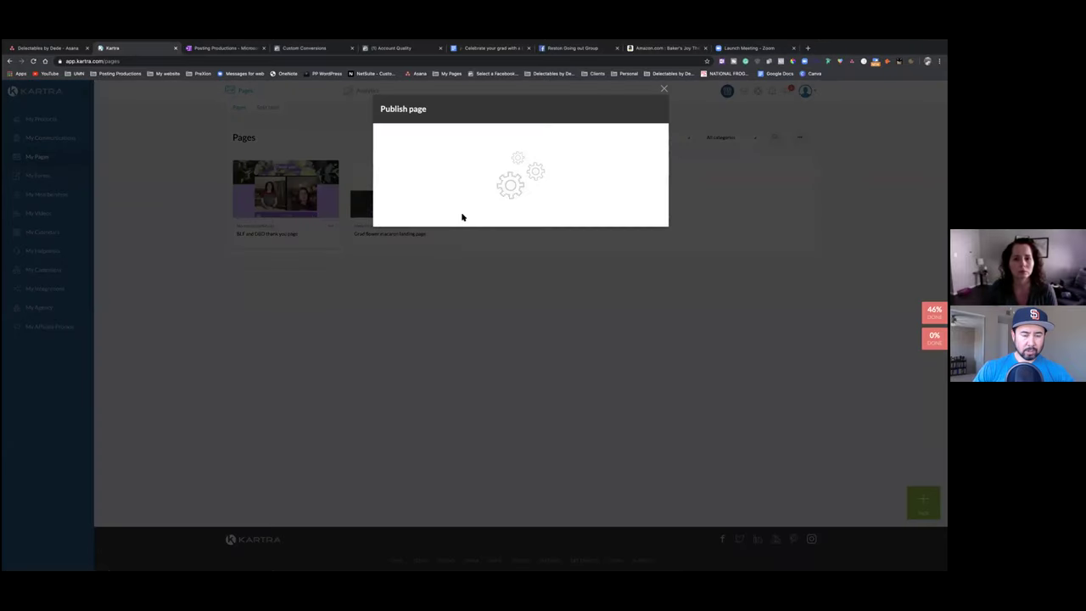
{"action": "left_click", "coordinate": [454, 205]}
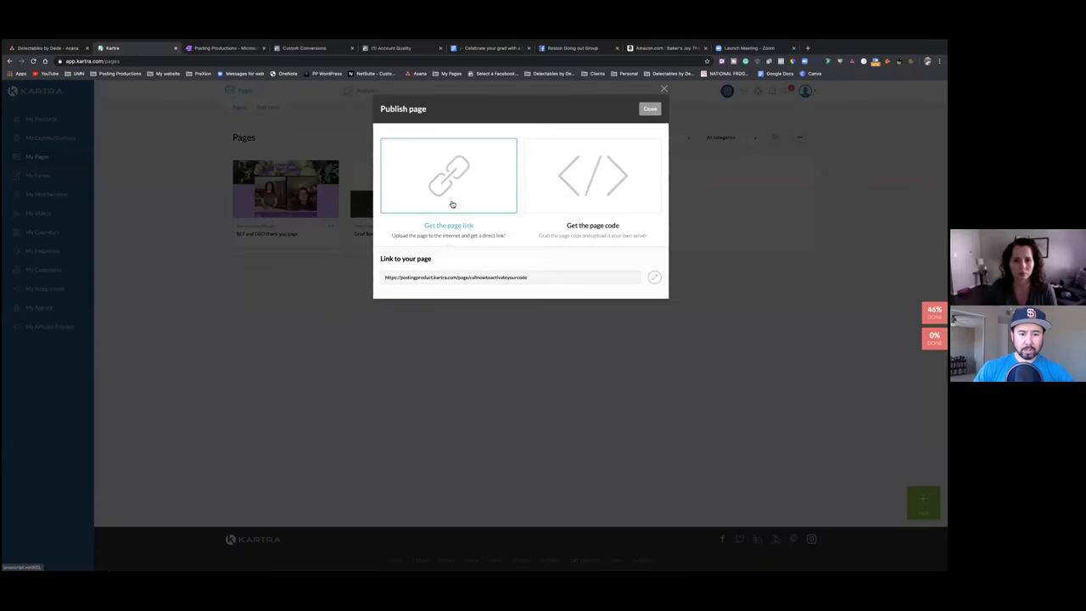
{"action": "triple_click", "coordinate": [514, 282]}
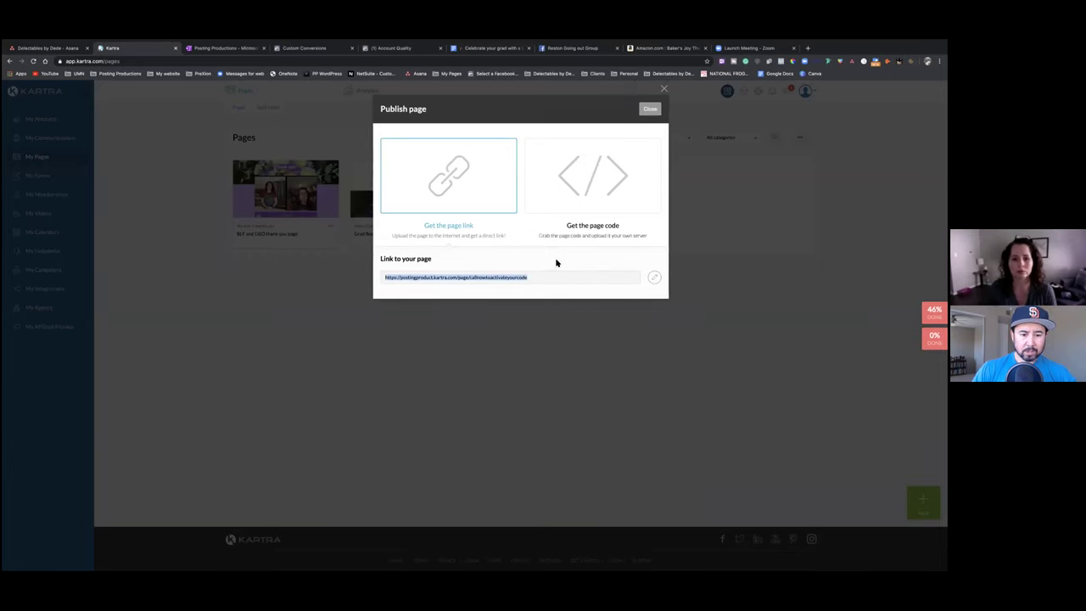
{"action": "left_click_drag", "start_coordinate": [541, 278], "coordinate": [407, 283]}
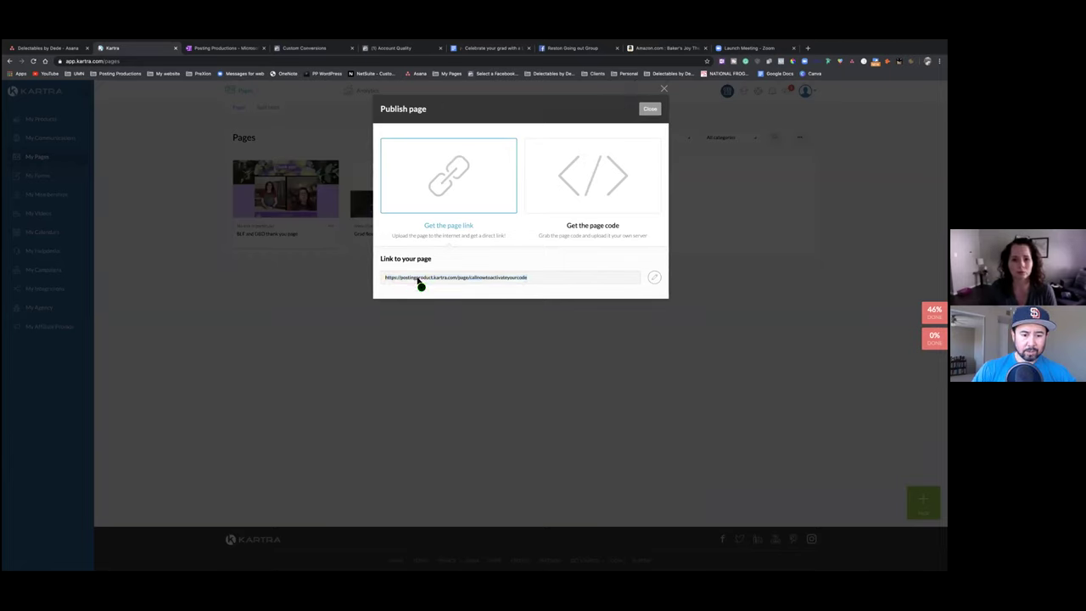
{"action": "left_click", "coordinate": [502, 283]}
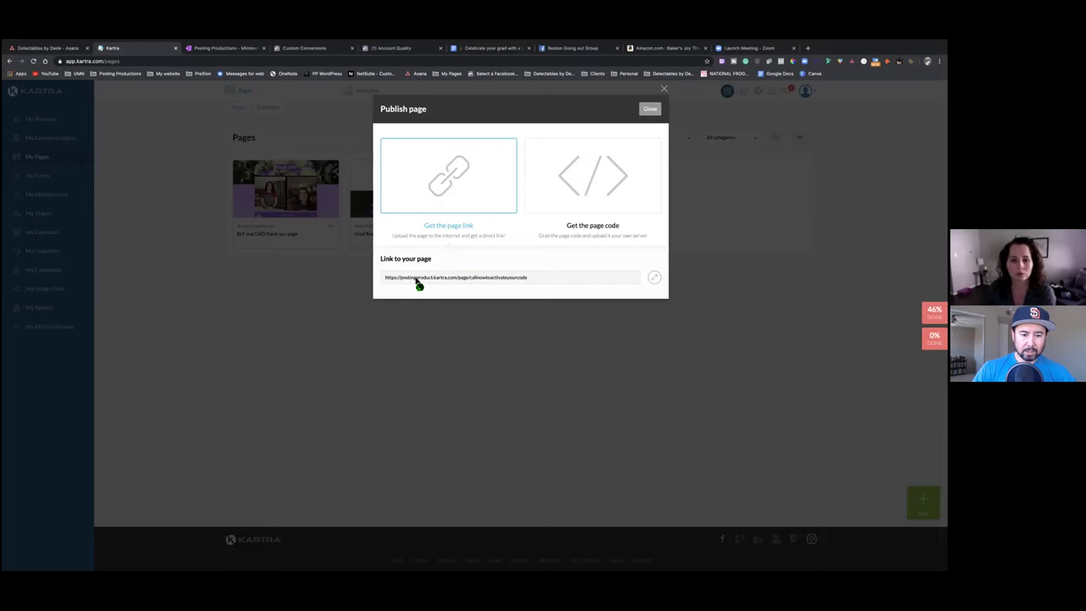
{"action": "left_click_drag", "start_coordinate": [469, 281], "coordinate": [405, 283]}
{"action": "left_click_drag", "start_coordinate": [399, 280], "coordinate": [518, 286]}
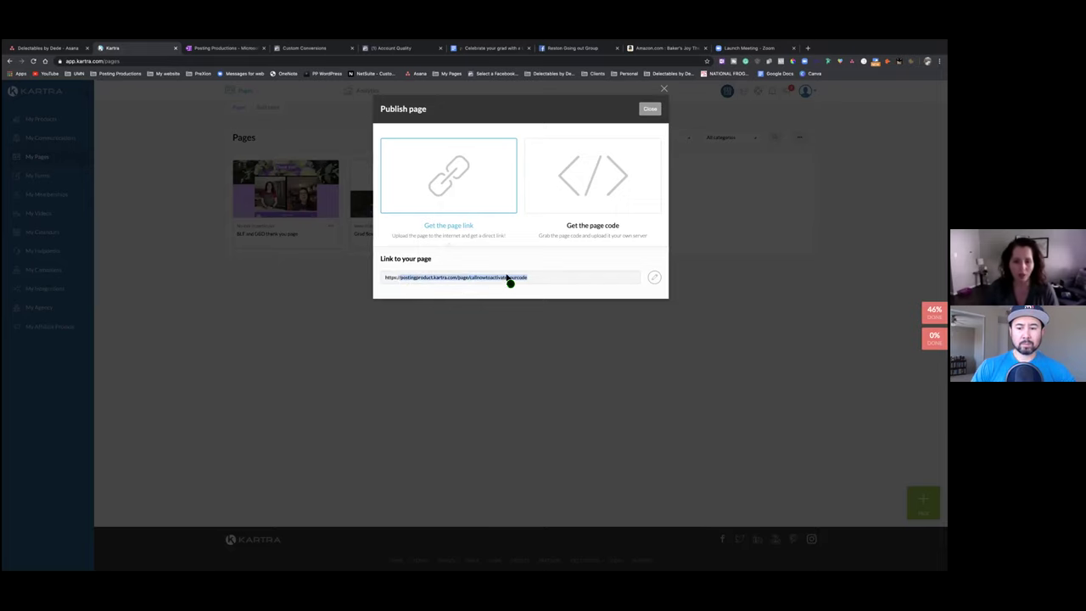
{"action": "left_click", "coordinate": [424, 284]}
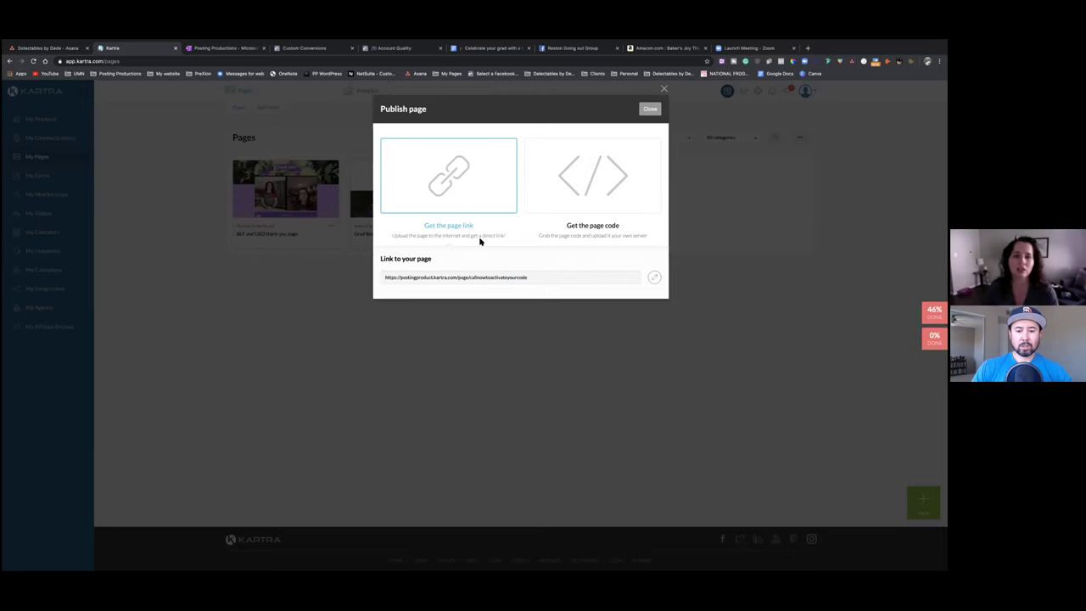
{"action": "left_click", "coordinate": [648, 115]}
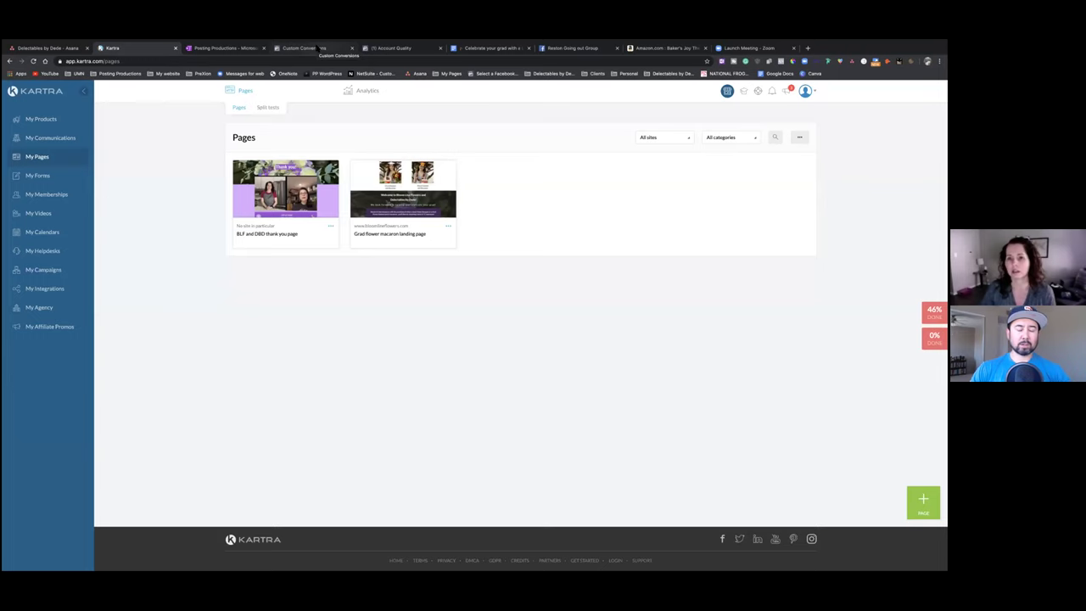
{"action": "left_click", "coordinate": [317, 49]}
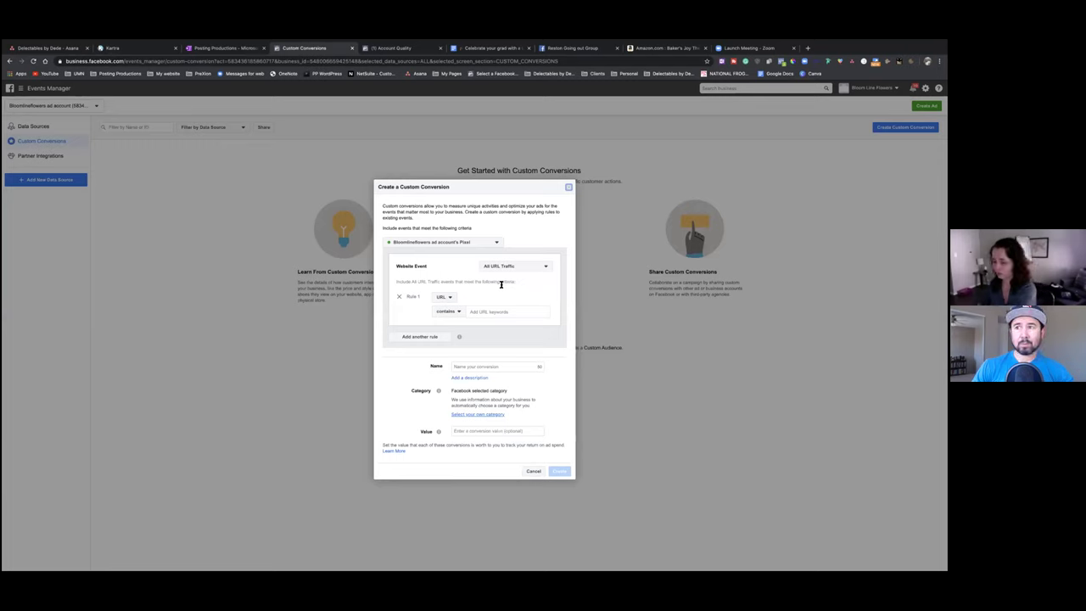
{"action": "left_click", "coordinate": [500, 313]}
{"action": "key", "text": "super+v"}
{"action": "key", "text": "Return"}
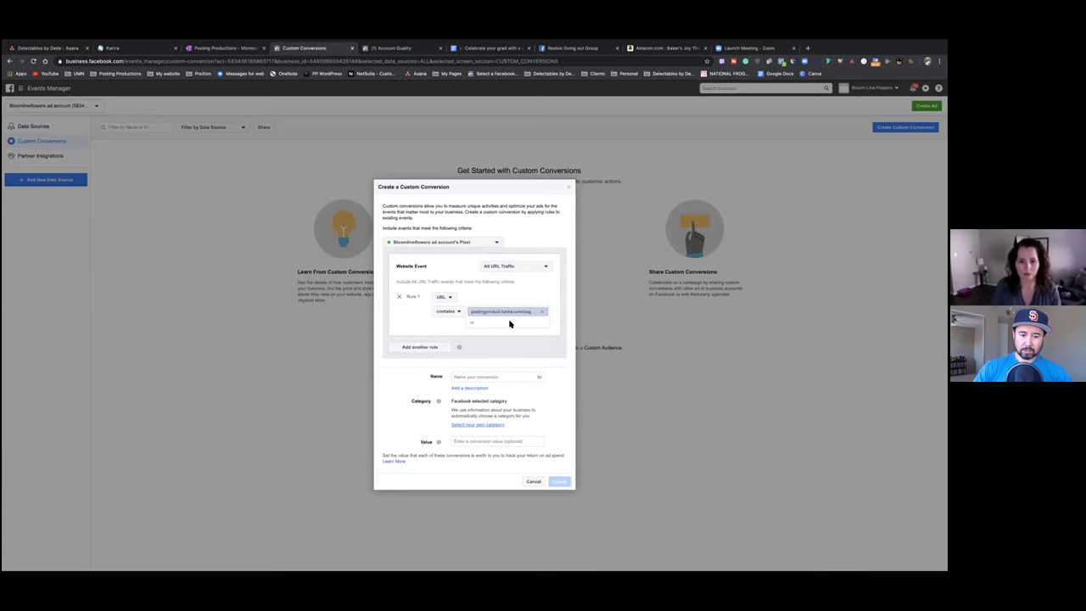
Name the custom conversion Grad landing page TY
{"action": "left_click", "coordinate": [503, 378]}
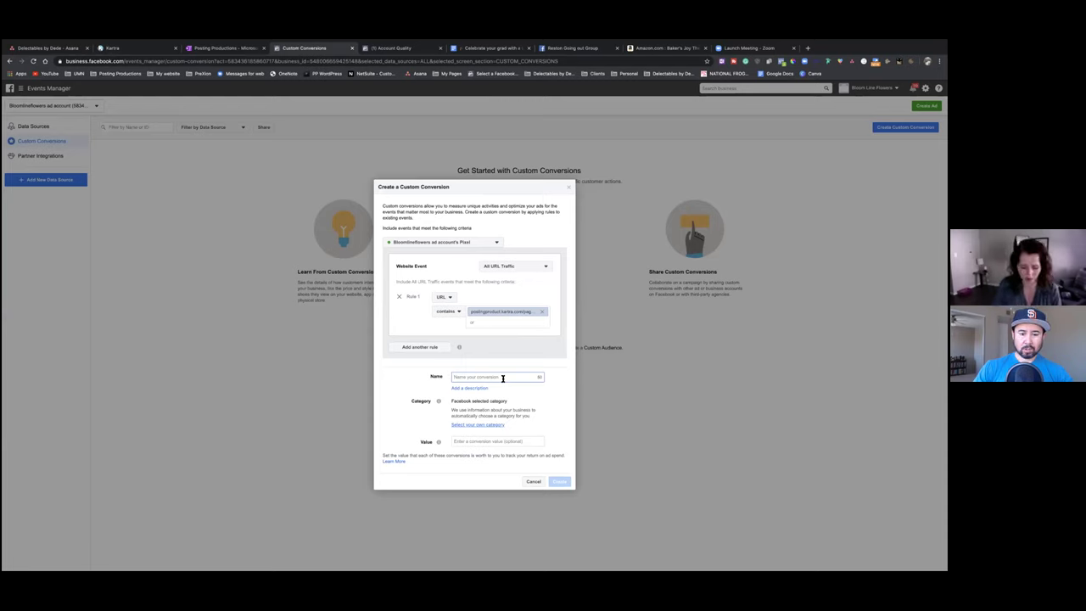
{"action": "type", "text": "G"}
{"action": "key", "text": "BackSpace"}
{"action": "type", "text": "Grad landing page TY"}
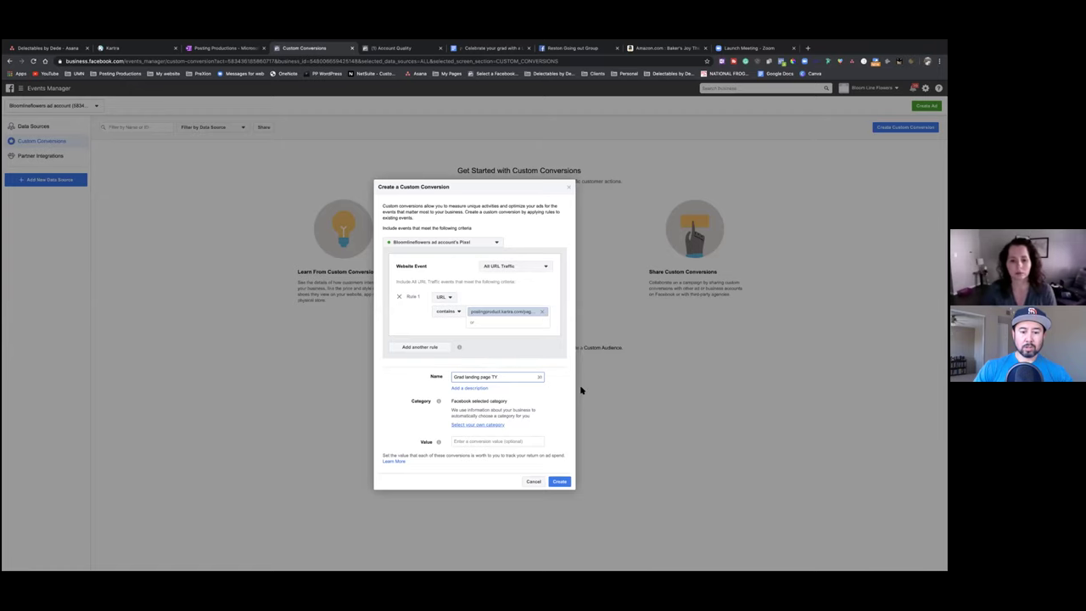
Change the custom conversion's name to Grad landing page leads, create it and close its overview
{"action": "triple_click", "coordinate": [488, 377]}
{"action": "key", "text": "BackSpace"}
{"action": "type", "text": "Grad landing page leads"}
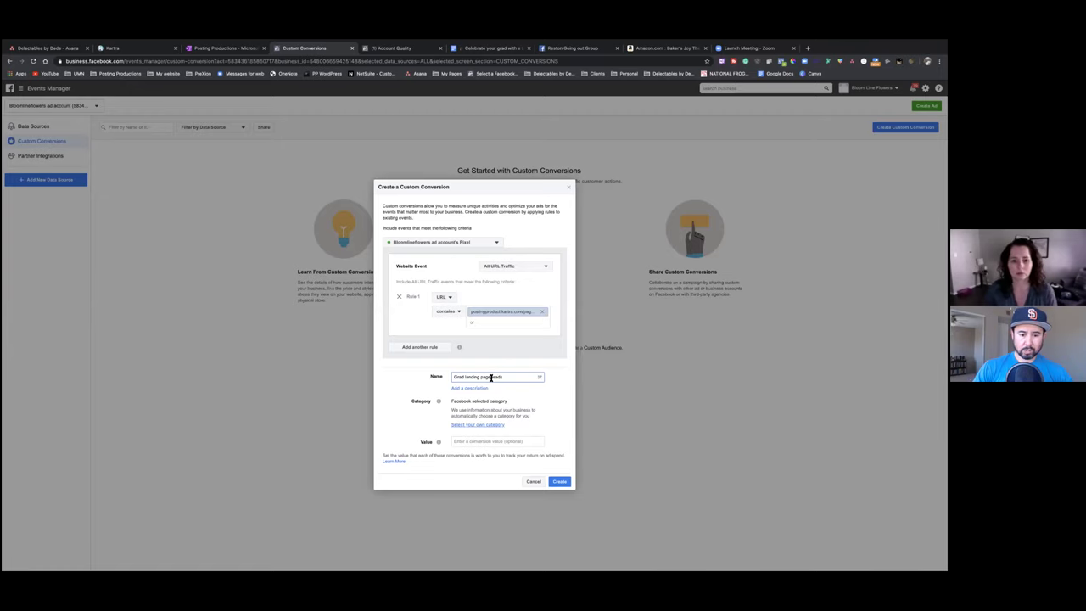
{"action": "left_click", "coordinate": [559, 482]}
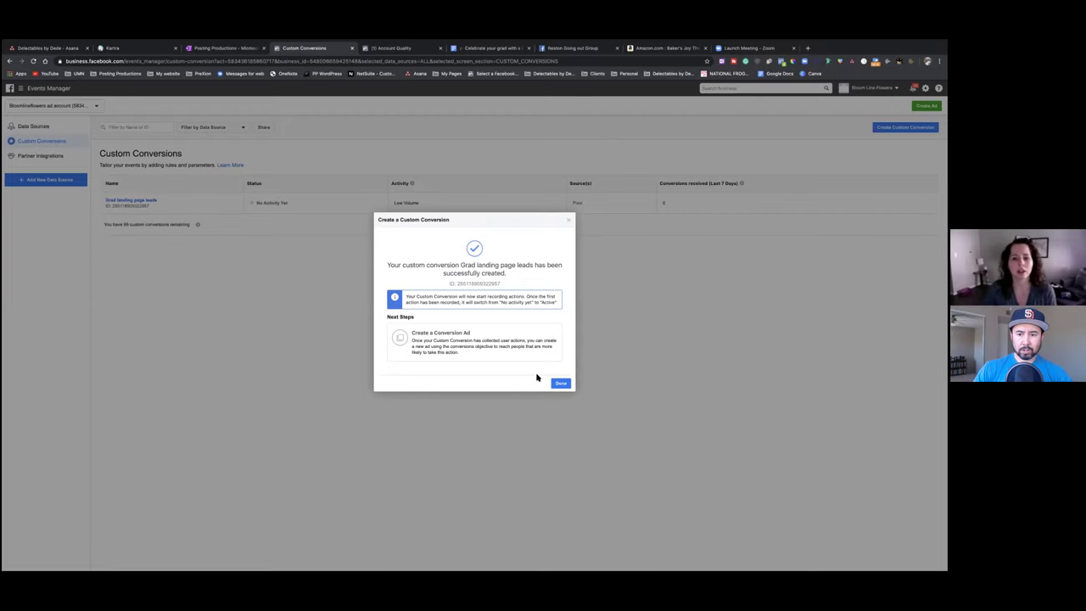
{"action": "left_click", "coordinate": [562, 383]}
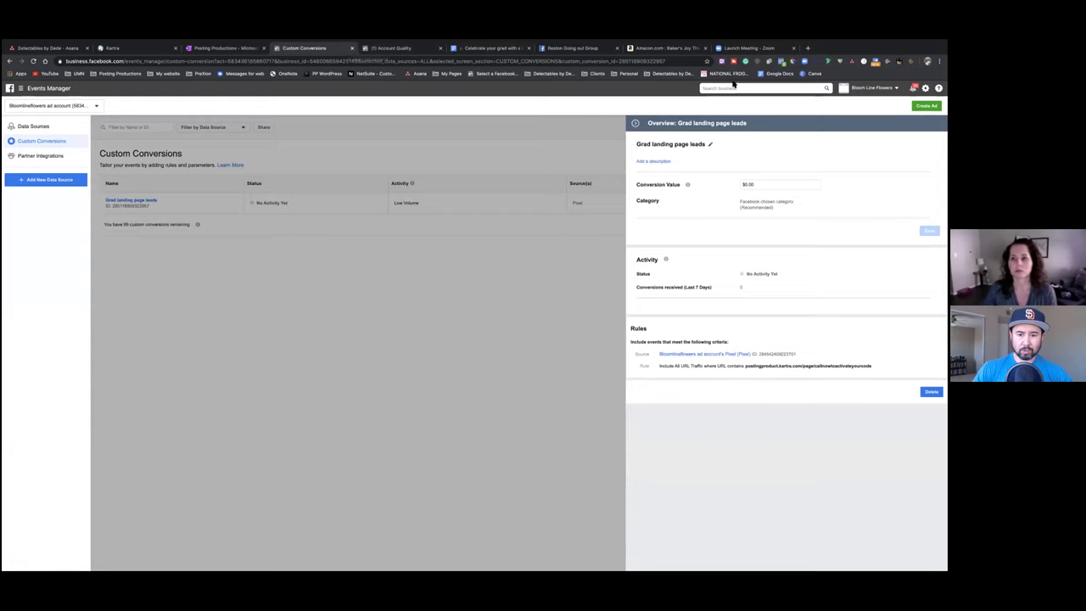
{"action": "left_click", "coordinate": [636, 124]}
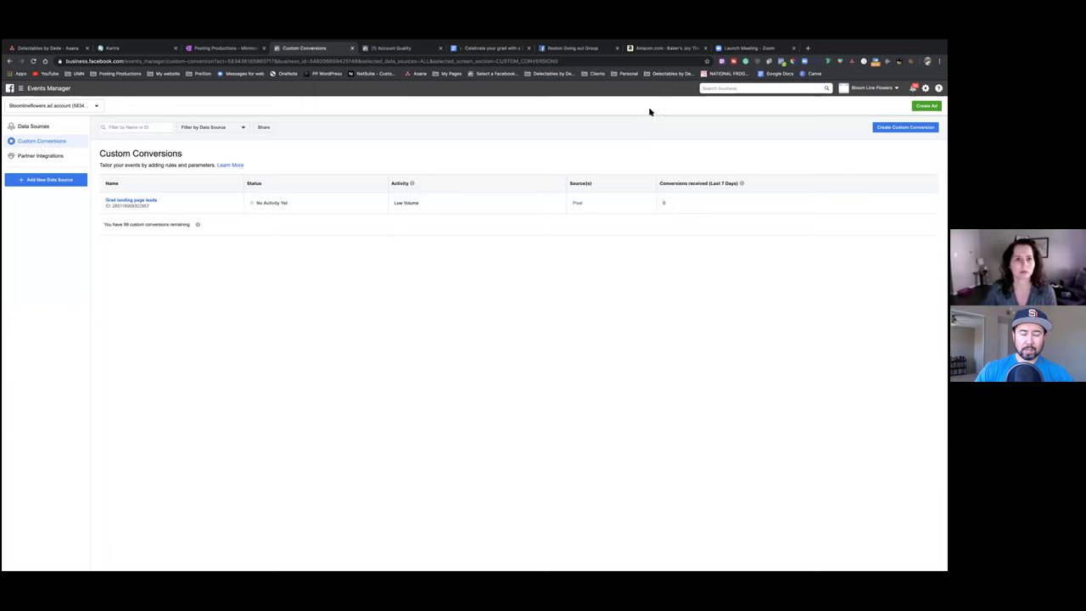
Load postingproduct.kartra.com/page/callnowtoactivateyourcode in a new browser tab to trigger the conversion, and reload the custom conversions list
{"action": "left_click", "coordinate": [809, 49]}
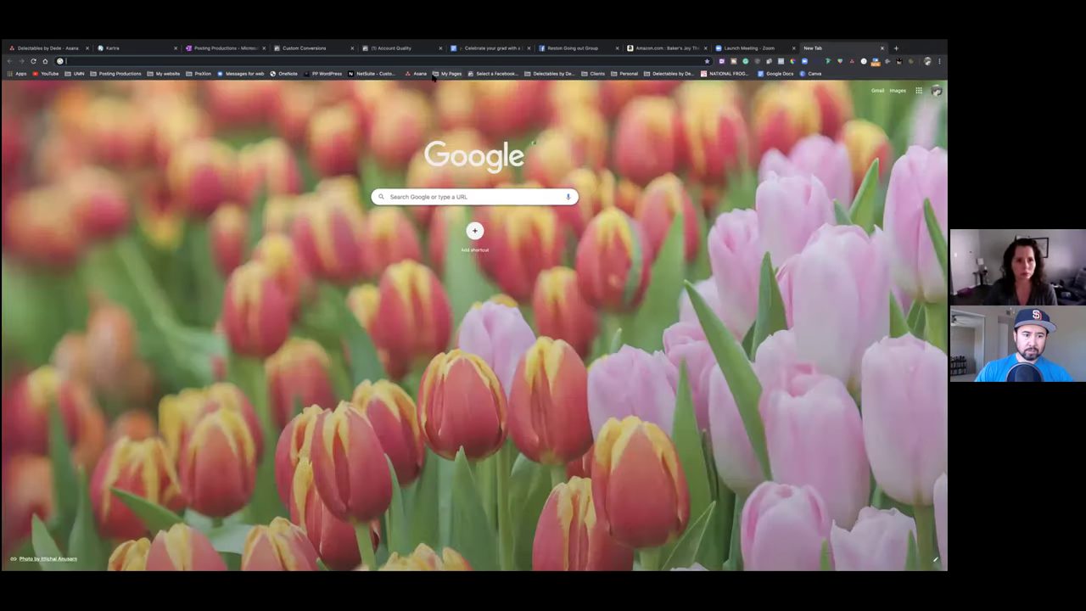
{"action": "type", "text": "postingproduct.kartra.com/page/callnowtoactivateyourcode"}
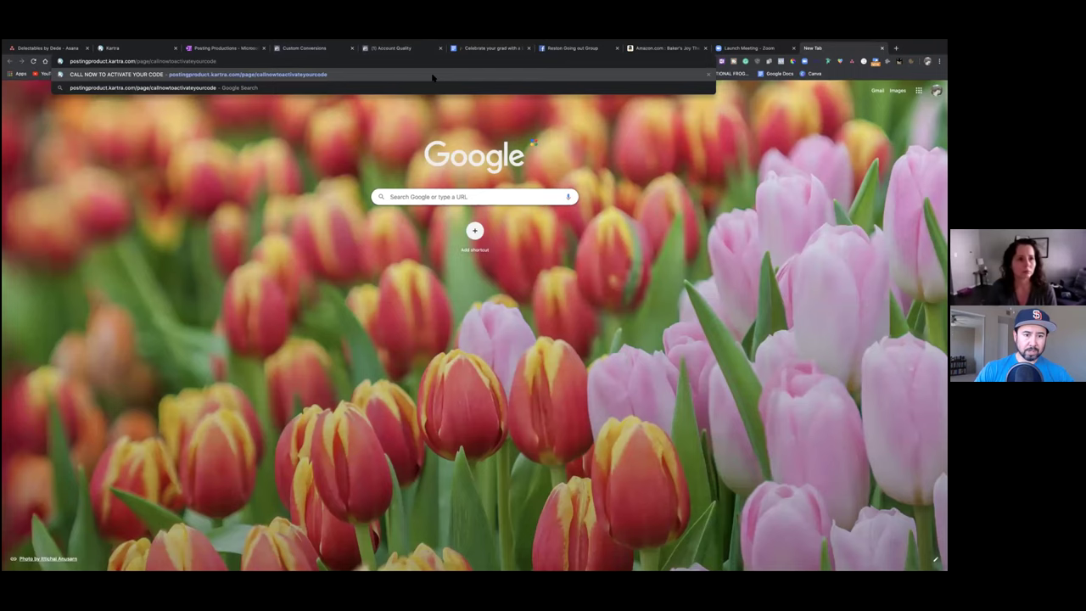
{"action": "key", "text": "Return"}
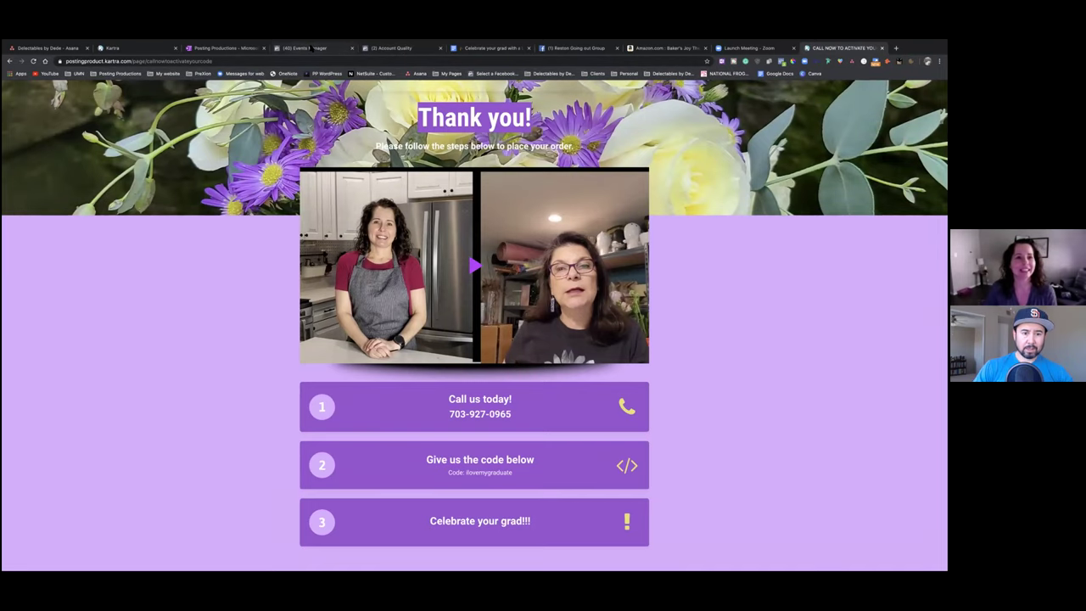
{"action": "left_click", "coordinate": [304, 48]}
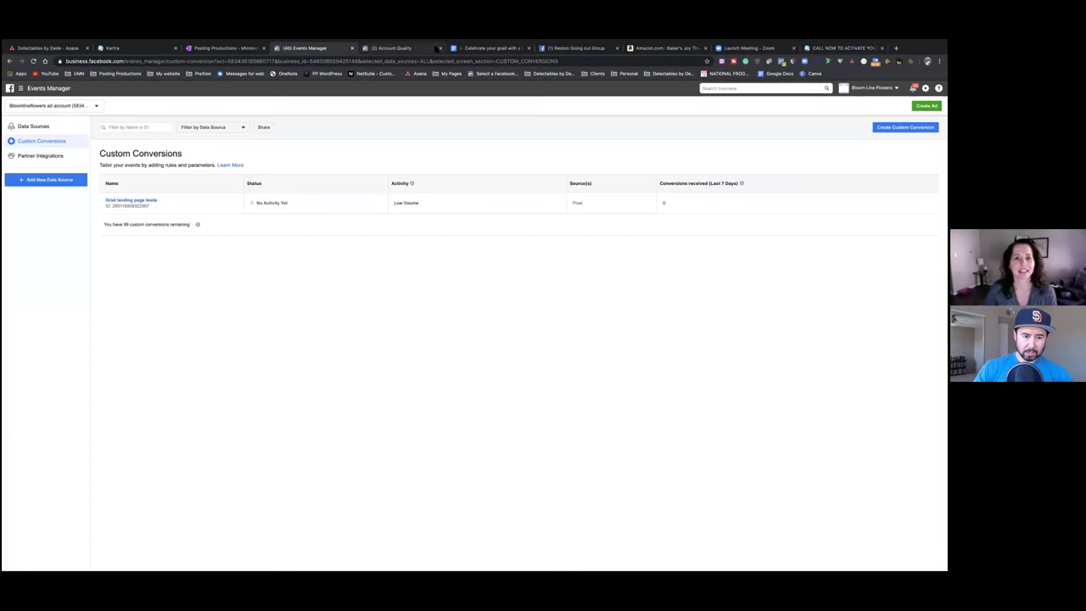
{"action": "left_click", "coordinate": [440, 48]}
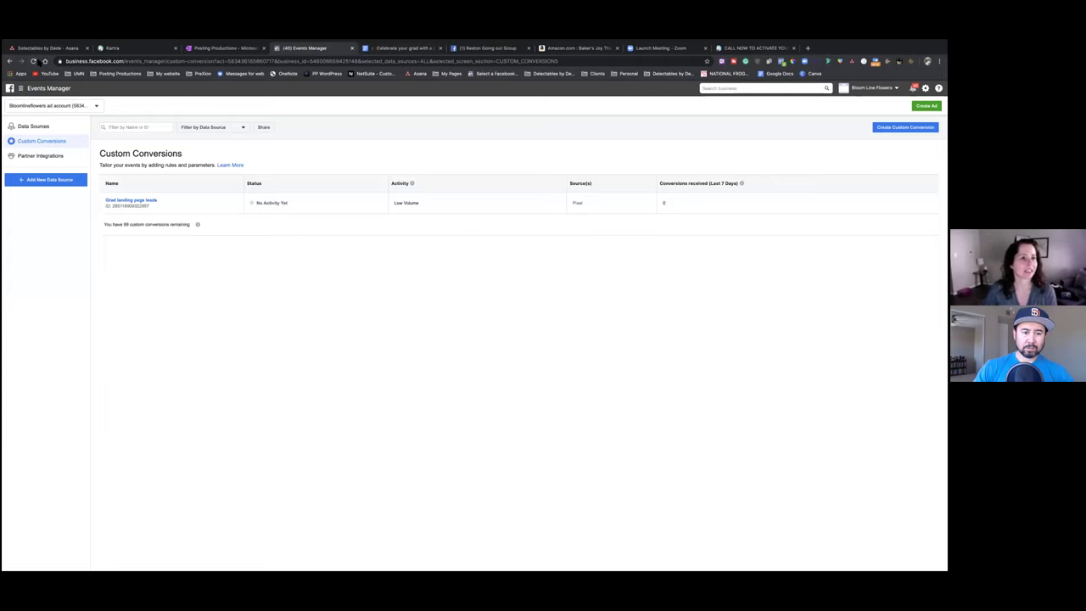
{"action": "left_click", "coordinate": [34, 61]}
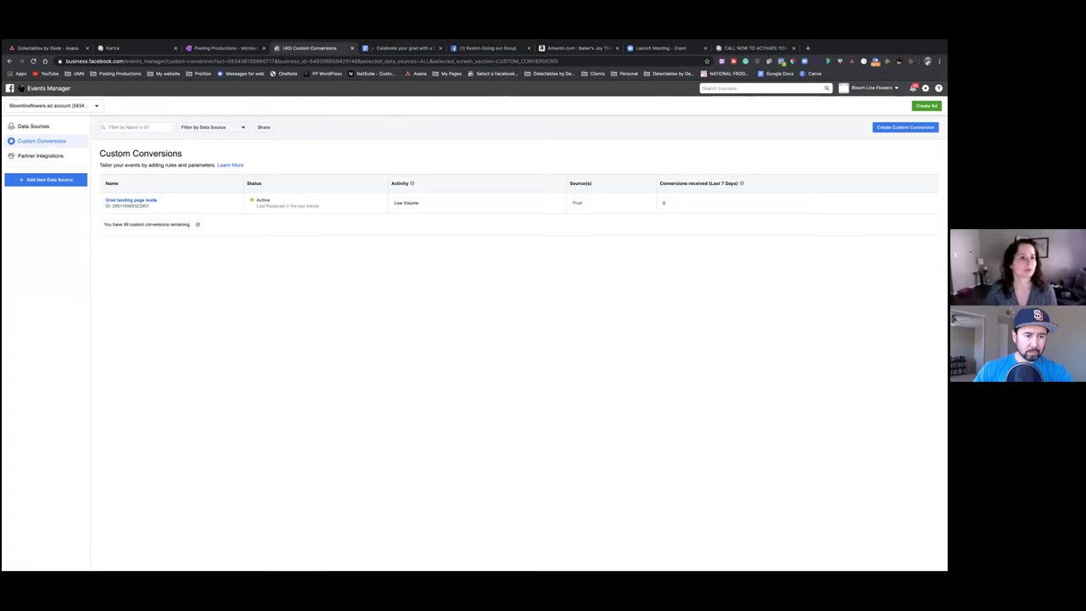
Go to Ads Manager and switch the conversions- grad promo campaign on and back off
{"action": "left_click", "coordinate": [21, 88]}
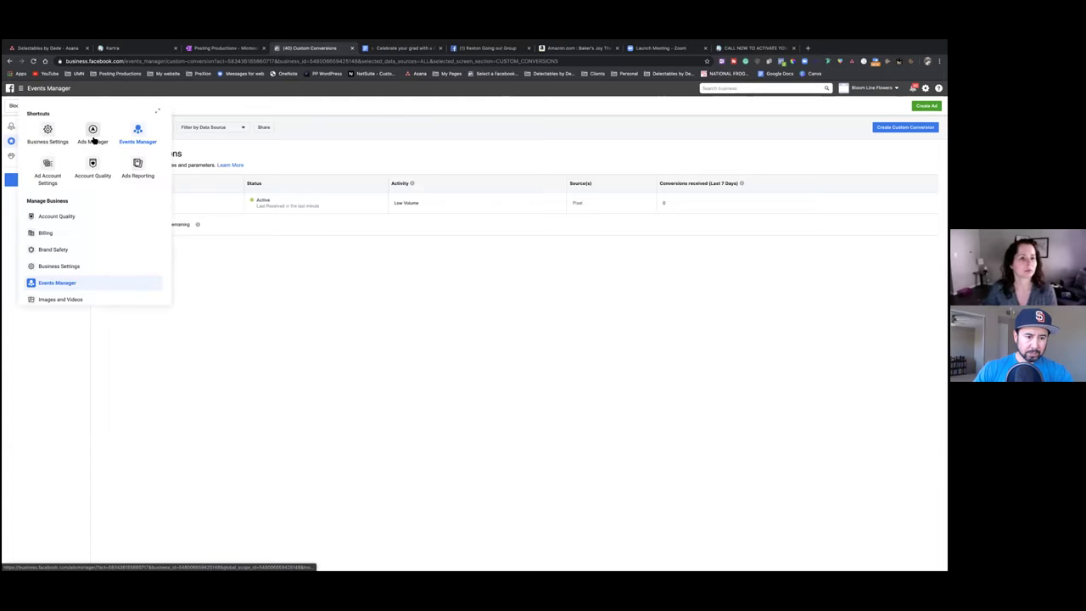
{"action": "left_click", "coordinate": [92, 138]}
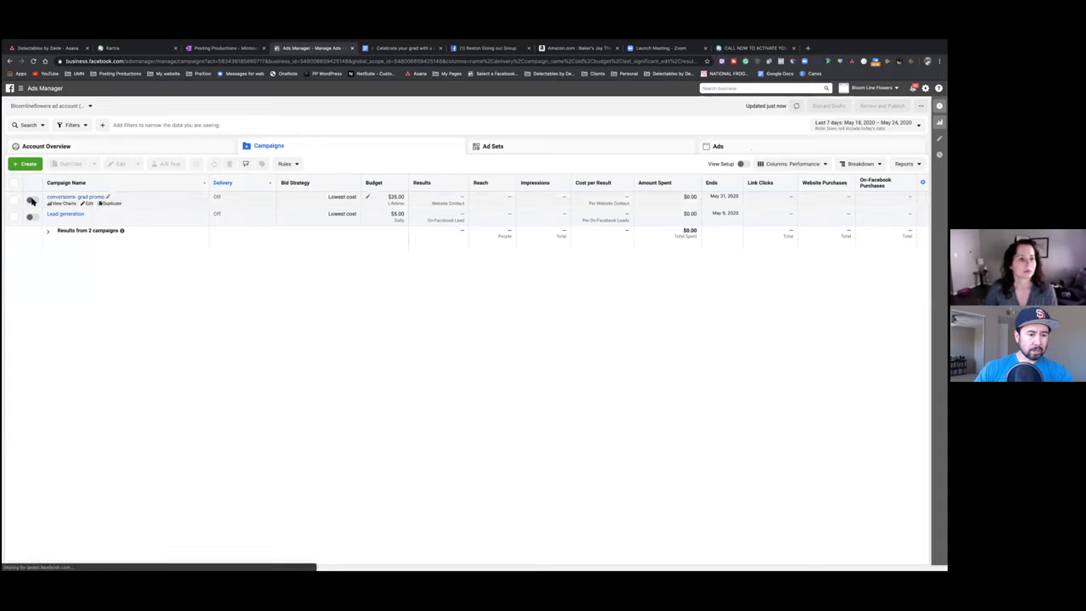
{"action": "left_click", "coordinate": [32, 200]}
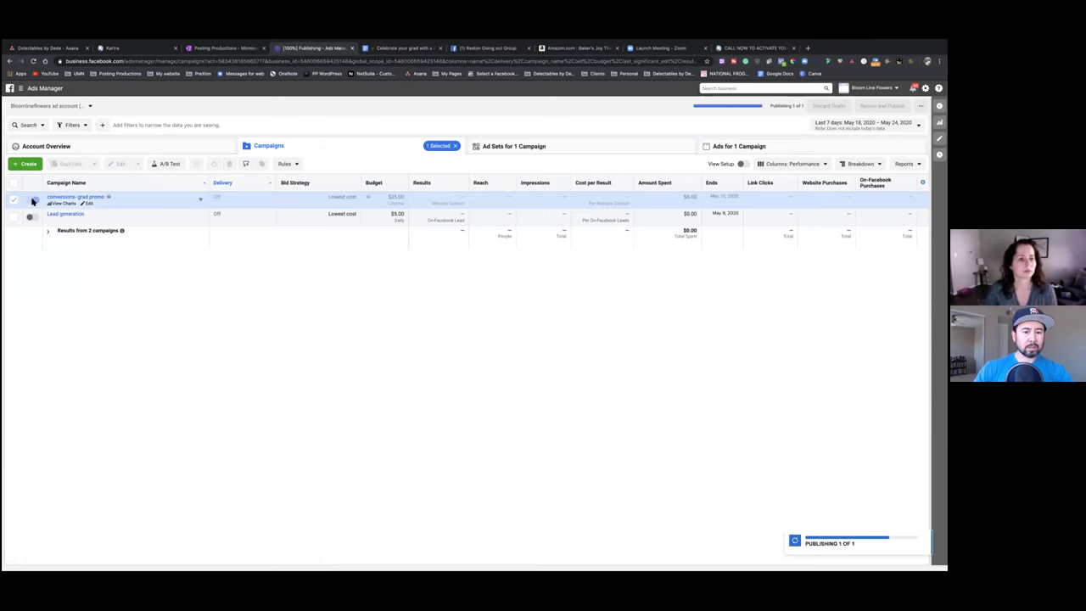
{"action": "left_click", "coordinate": [31, 200]}
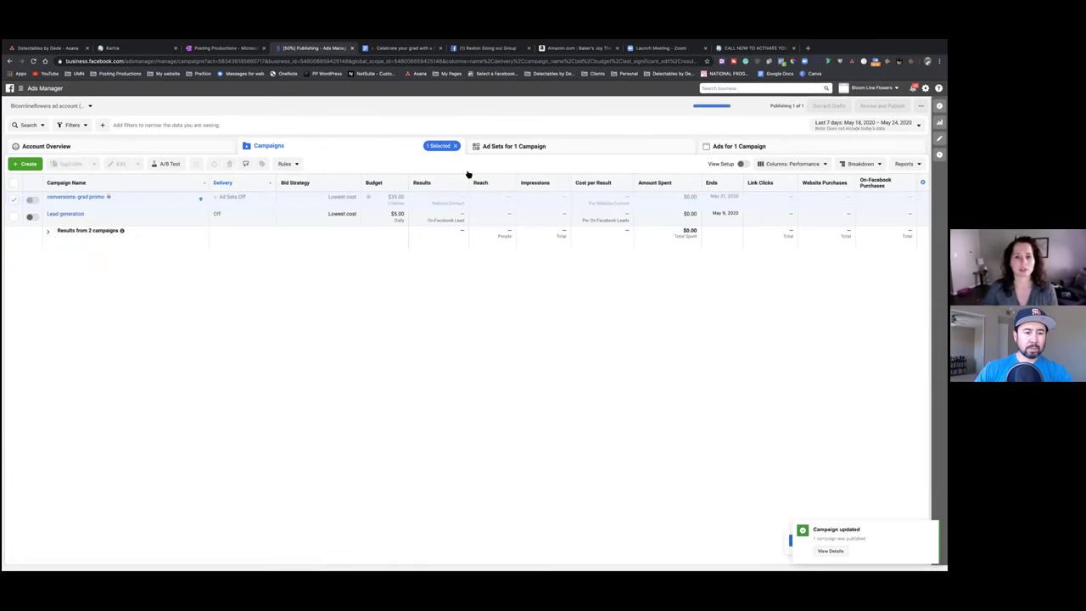
Replace the US - 35+ men ad set's conversion event with Grad landing page leads and publish the change
{"action": "left_click", "coordinate": [538, 148]}
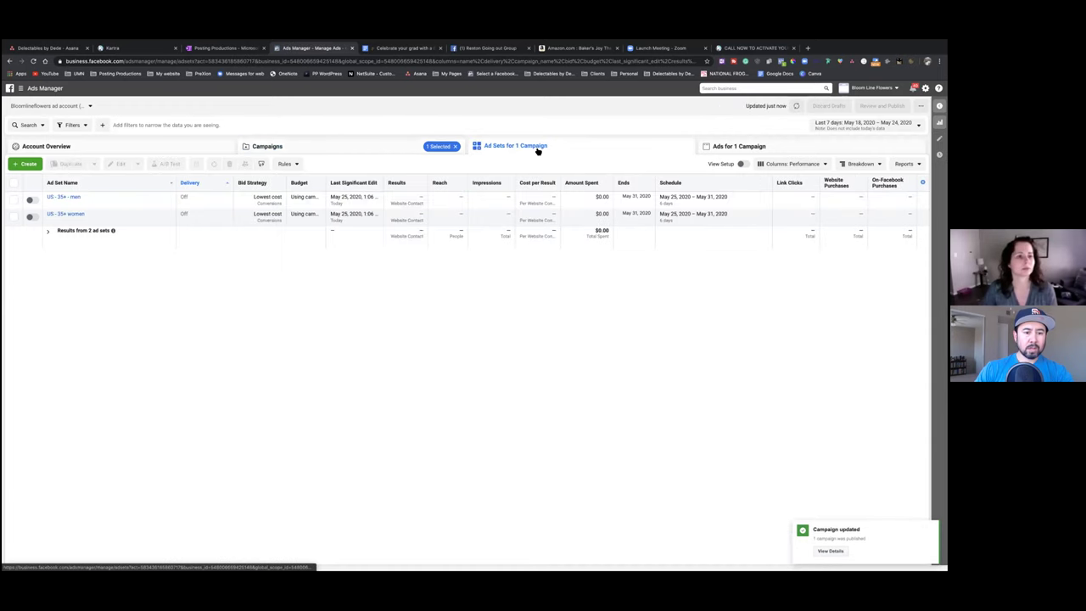
{"action": "mouse_move", "coordinate": [117, 194]}
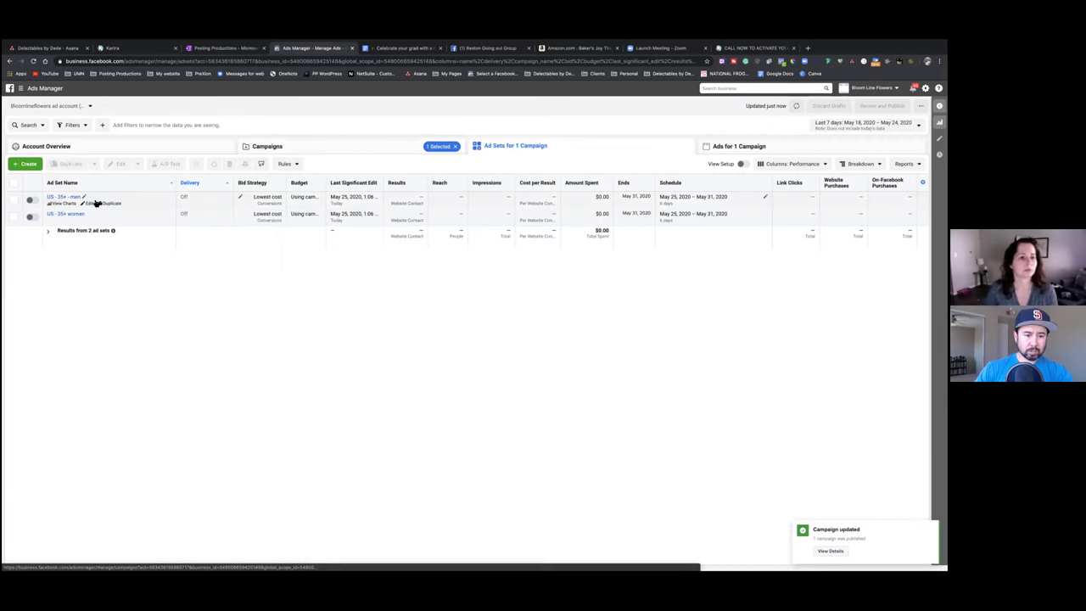
{"action": "left_click", "coordinate": [90, 204]}
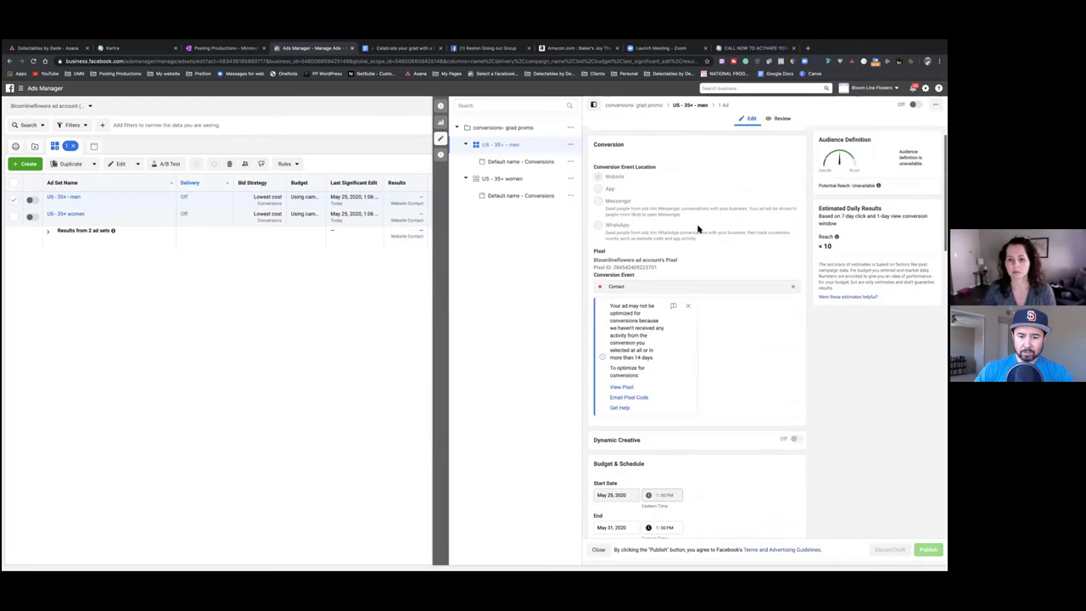
{"action": "left_click", "coordinate": [795, 288]}
{"action": "left_click", "coordinate": [794, 288]}
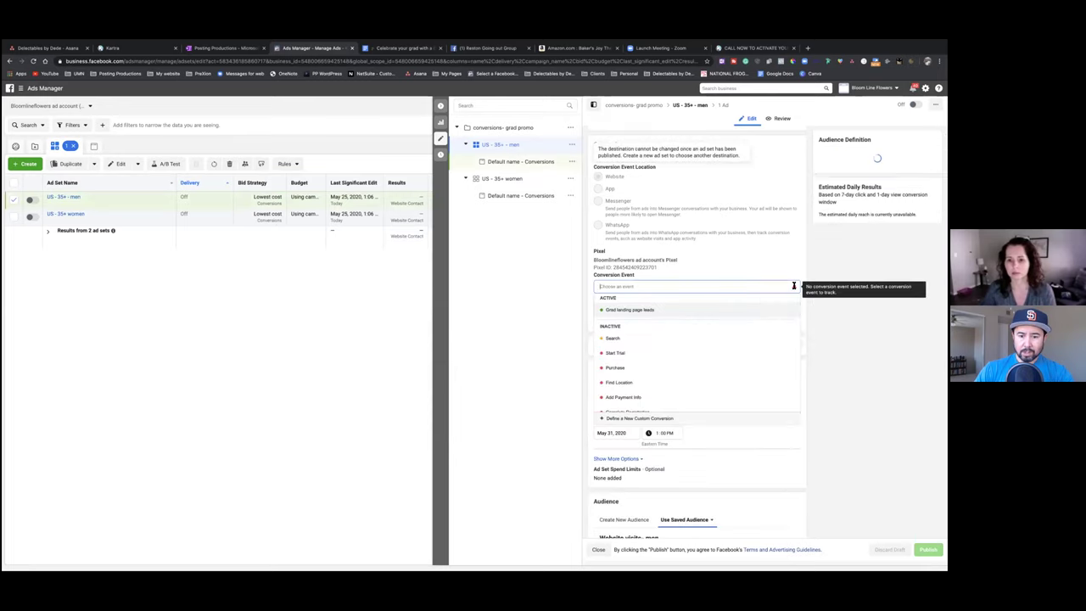
{"action": "left_click", "coordinate": [674, 309]}
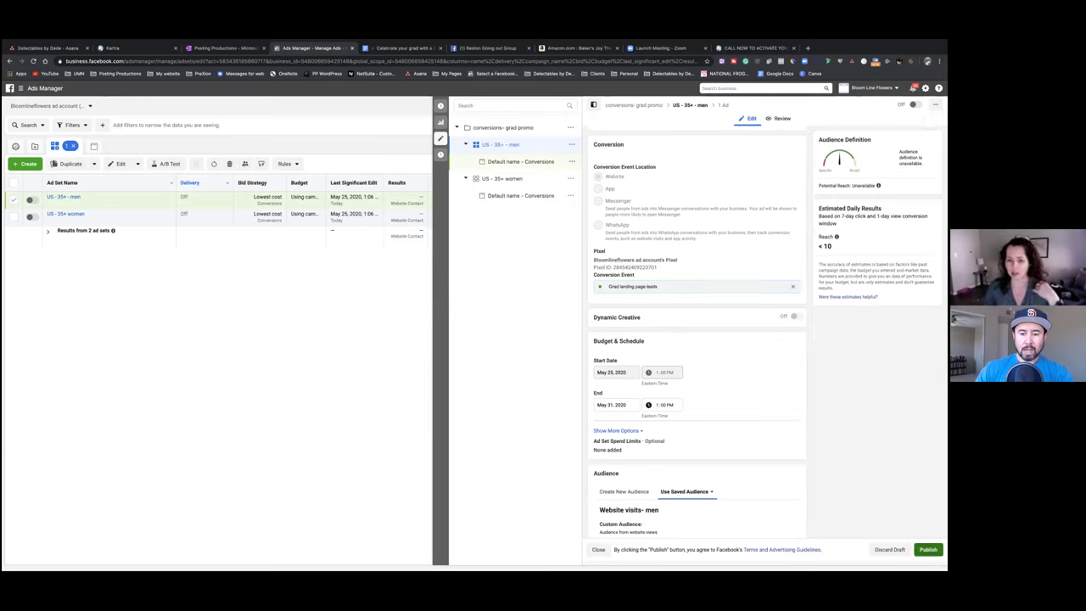
{"action": "left_click", "coordinate": [928, 549]}
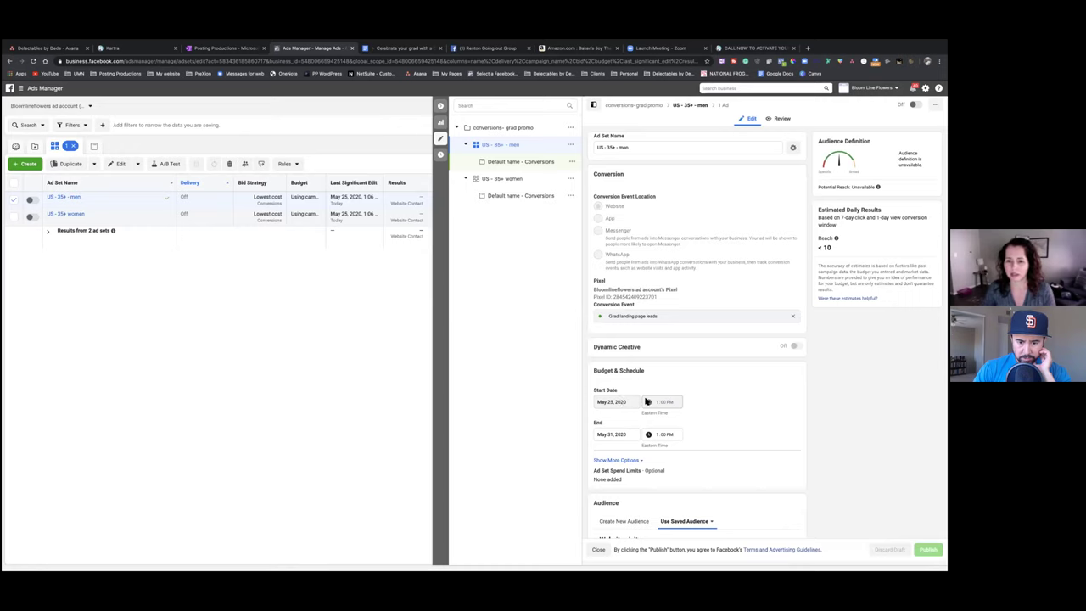
Show the ad set's additional schedule options and set its end date to June 1, 2020
{"action": "scroll", "coordinate": [646, 401], "scroll_direction": "down", "scroll_amount": 2}
{"action": "left_click", "coordinate": [638, 375]}
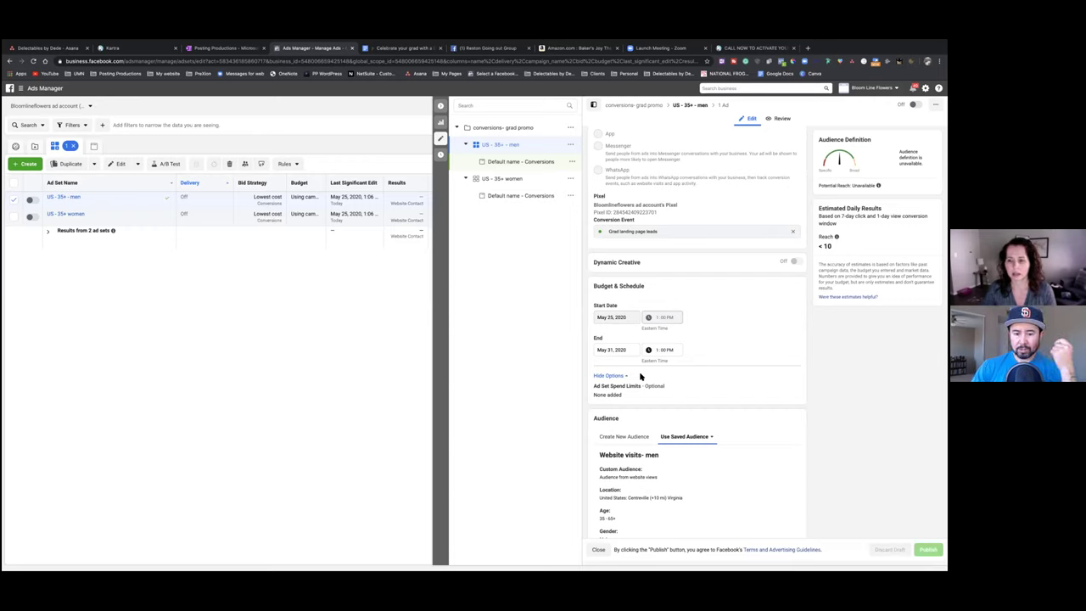
{"action": "left_click", "coordinate": [627, 351]}
{"action": "left_click", "coordinate": [675, 366]}
{"action": "left_click", "coordinate": [614, 385]}
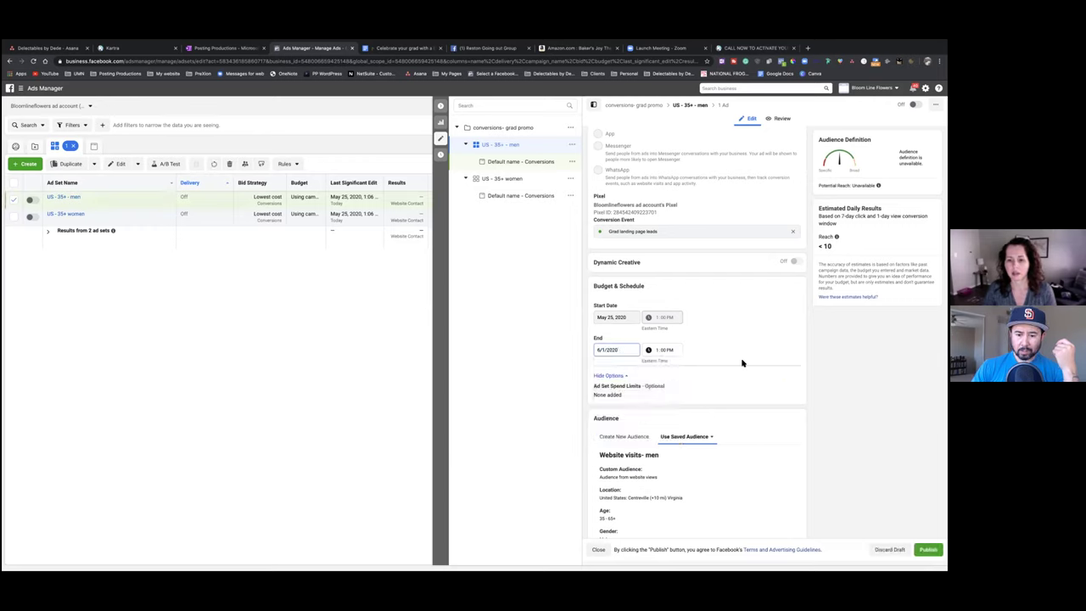
Set the US - 35+ men ad set's end to May 31, 2020 at 8:00 PM
{"action": "left_click", "coordinate": [622, 350]}
{"action": "left_click", "coordinate": [602, 367]}
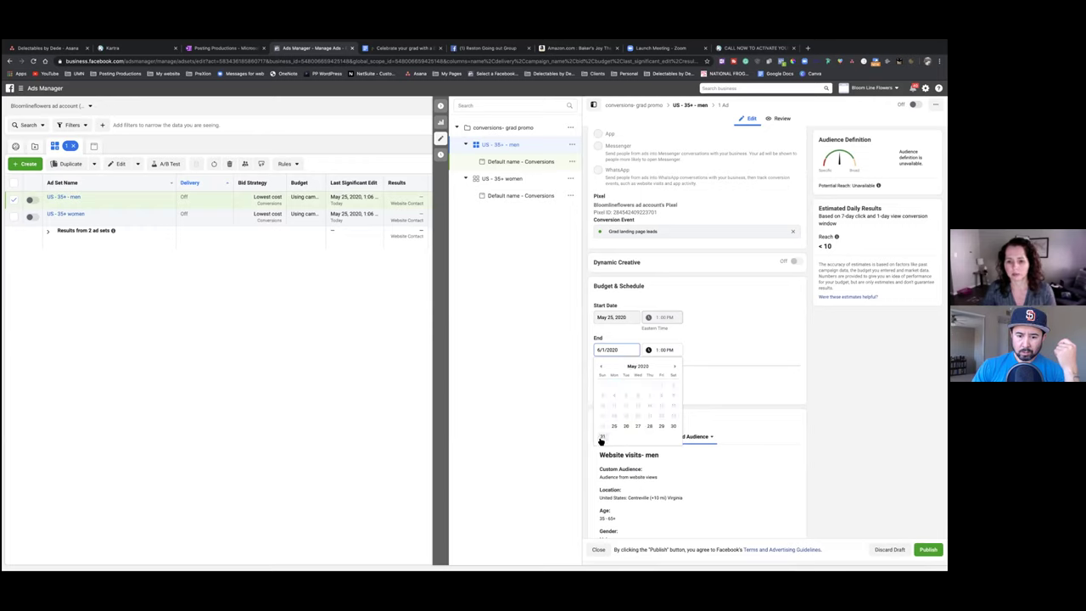
{"action": "left_click", "coordinate": [602, 437]}
{"action": "left_click", "coordinate": [662, 349]}
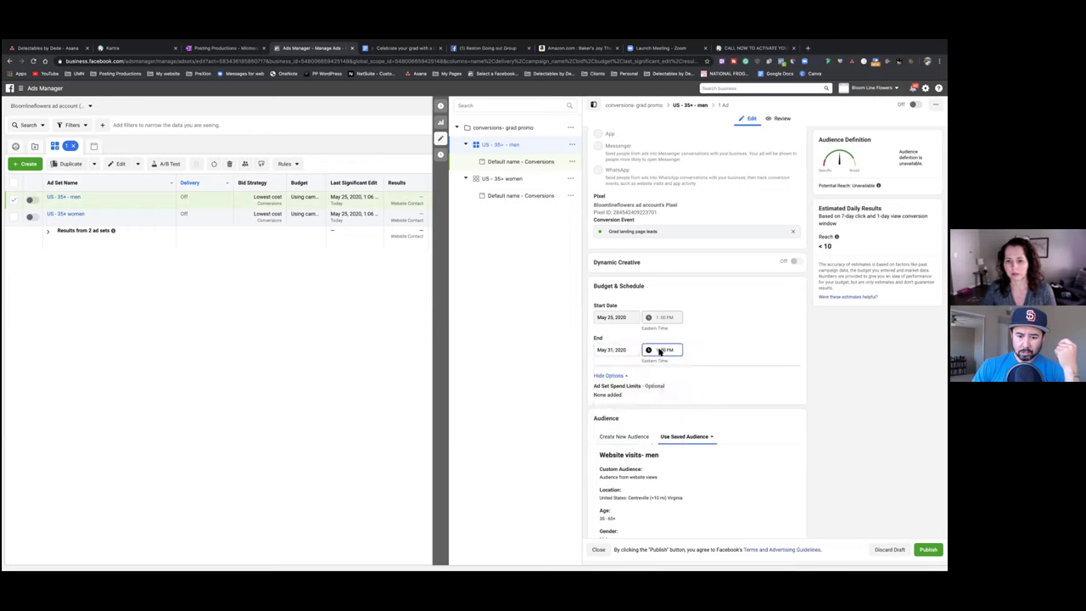
{"action": "left_click", "coordinate": [658, 349]}
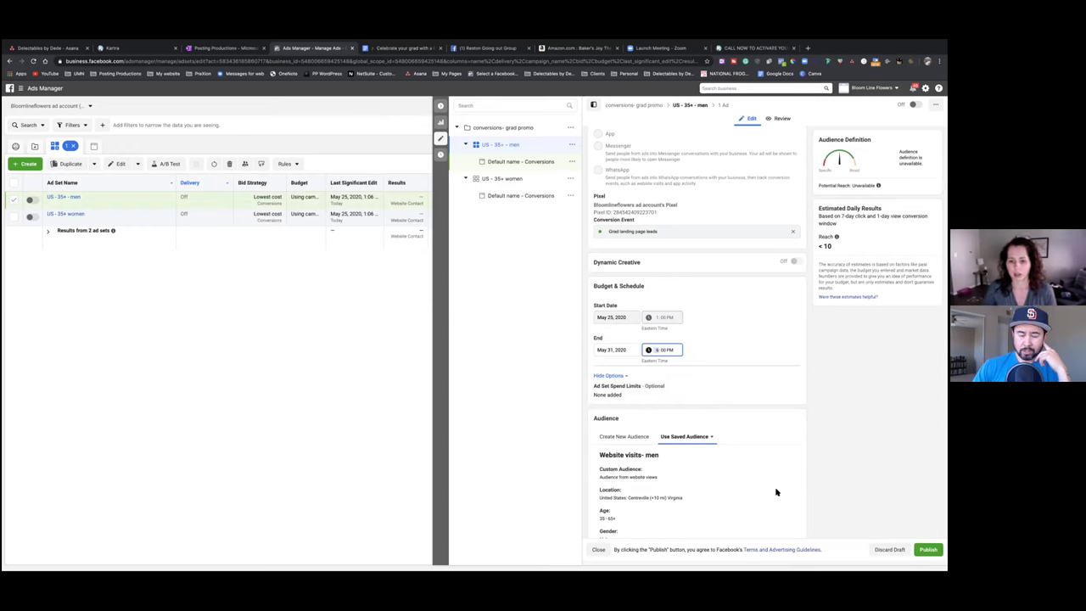
Remove Instagram from the US - 35+ men ad set's placement platforms, keeping only Facebook
{"action": "scroll", "coordinate": [776, 490], "scroll_direction": "down", "scroll_amount": 4}
{"action": "scroll", "coordinate": [756, 332], "scroll_direction": "down", "scroll_amount": 3}
{"action": "scroll", "coordinate": [734, 298], "scroll_direction": "up", "scroll_amount": 1}
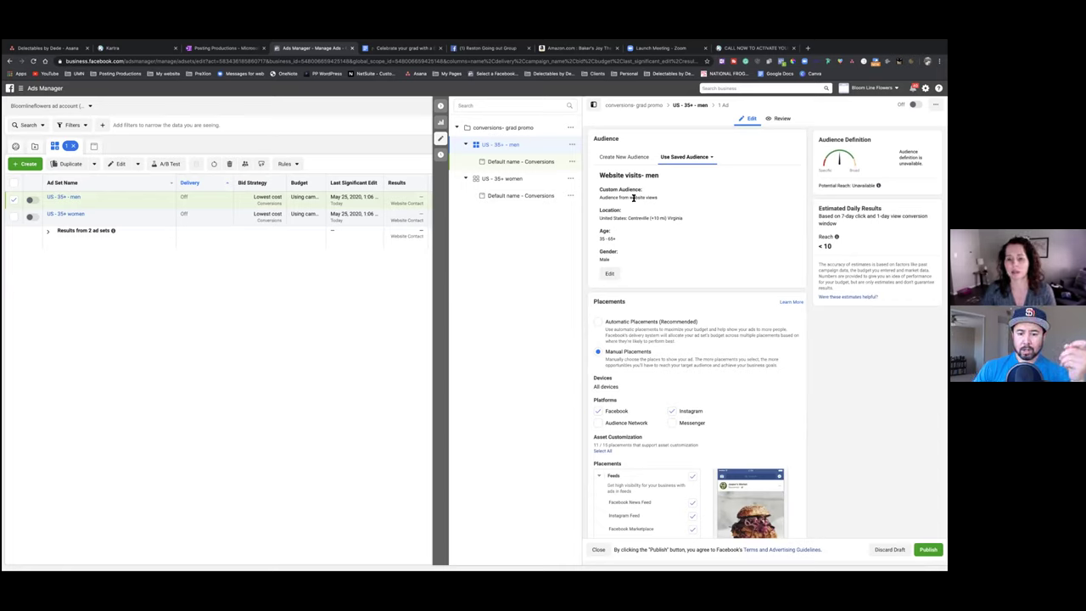
{"action": "scroll", "coordinate": [633, 198], "scroll_direction": "up", "scroll_amount": 1}
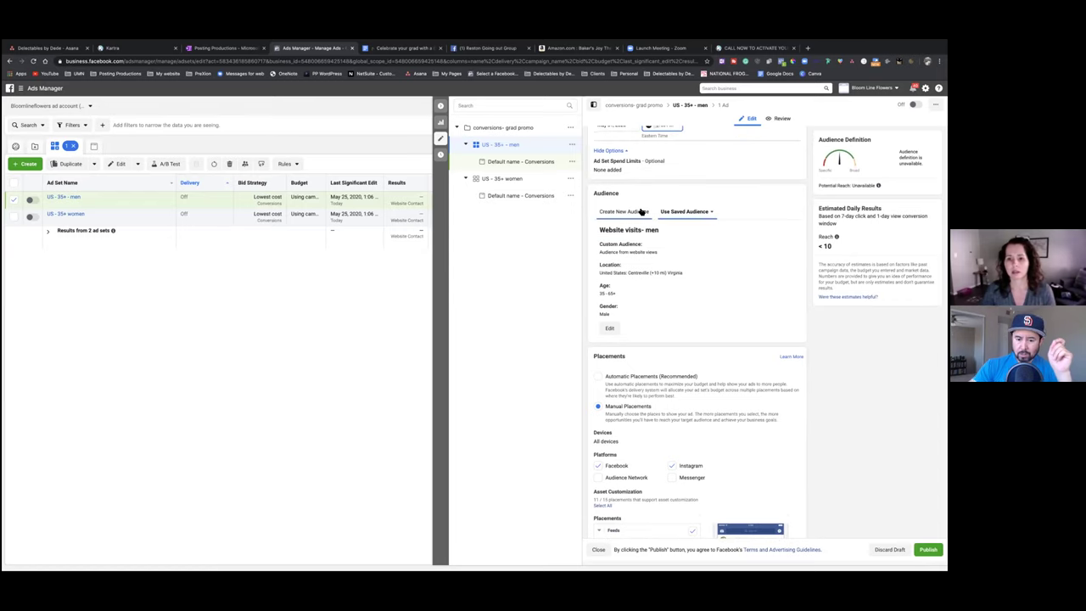
{"action": "left_click", "coordinate": [670, 465]}
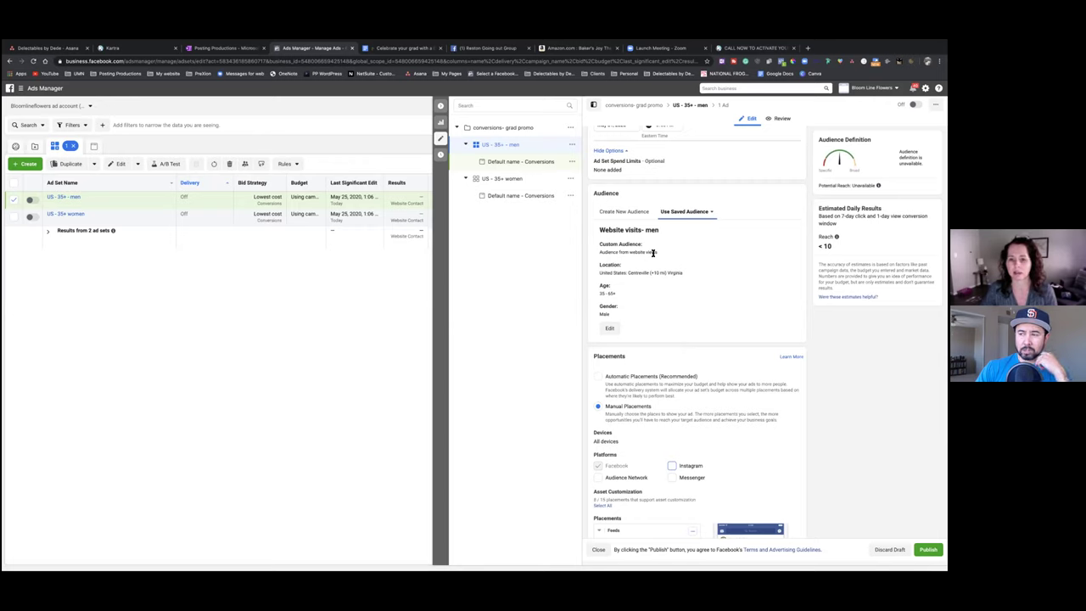
Edit the Website visits- men saved audience and set its connection type to Exclude people who like your Page
{"action": "left_click", "coordinate": [711, 213]}
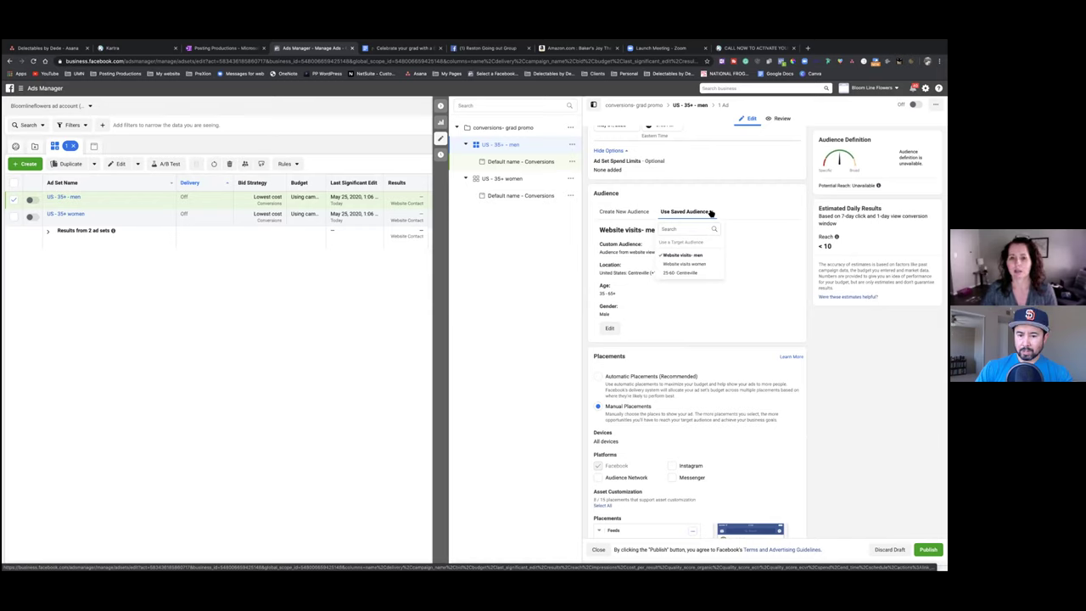
{"action": "left_click", "coordinate": [744, 235]}
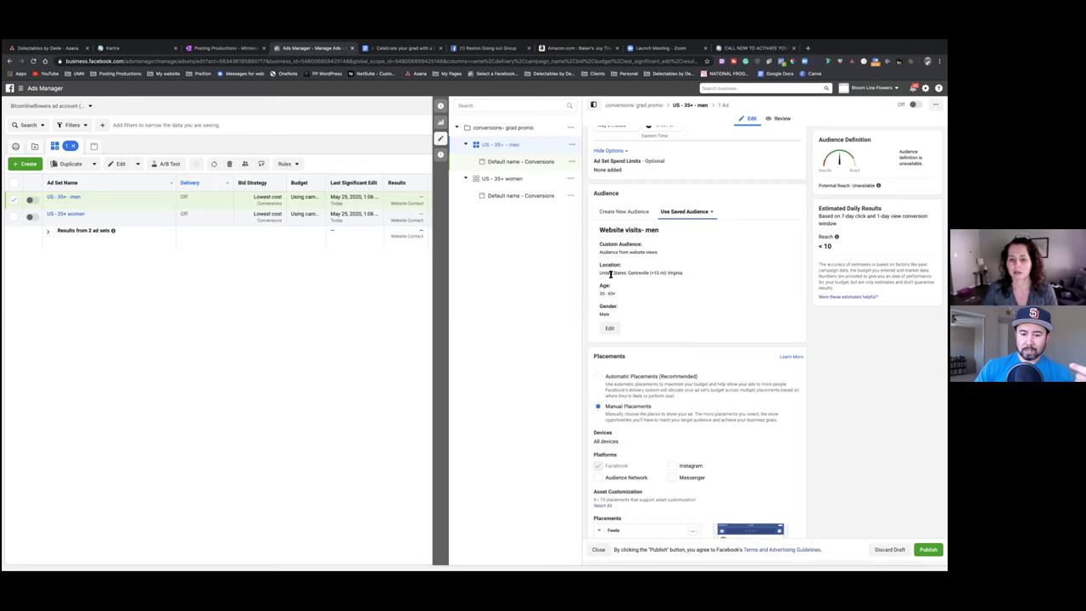
{"action": "left_click", "coordinate": [610, 327]}
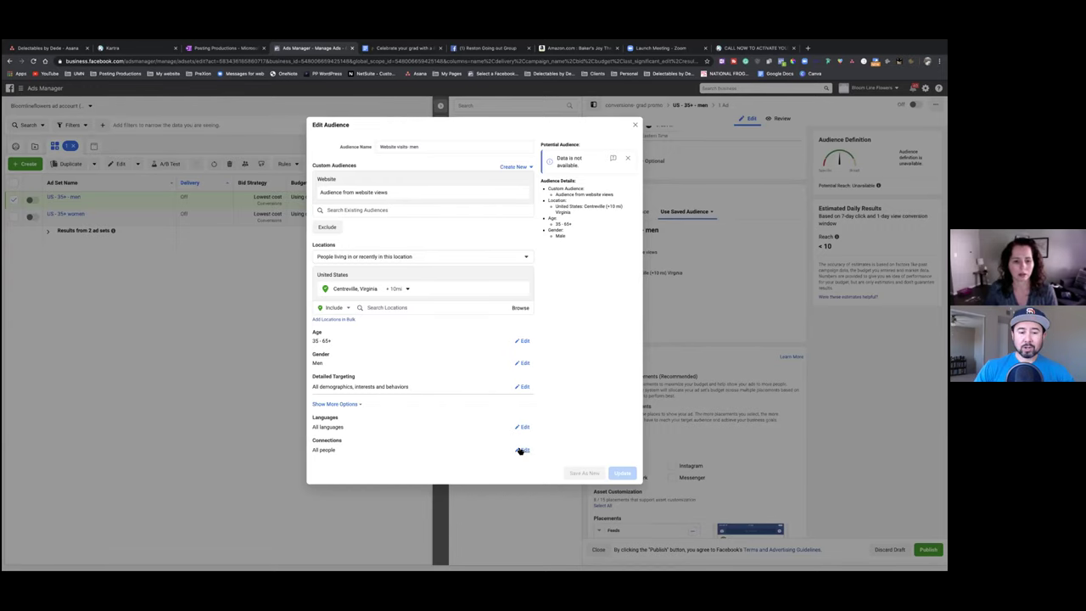
{"action": "left_click_drag", "start_coordinate": [521, 451], "coordinate": [558, 400]}
{"action": "left_click", "coordinate": [557, 399]}
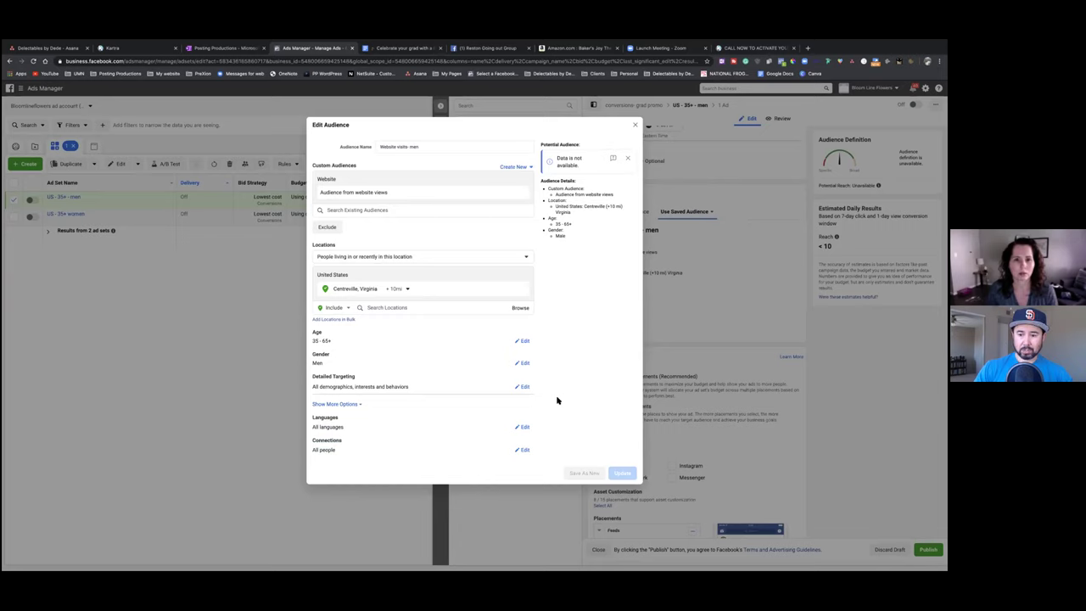
{"action": "left_click", "coordinate": [522, 450]}
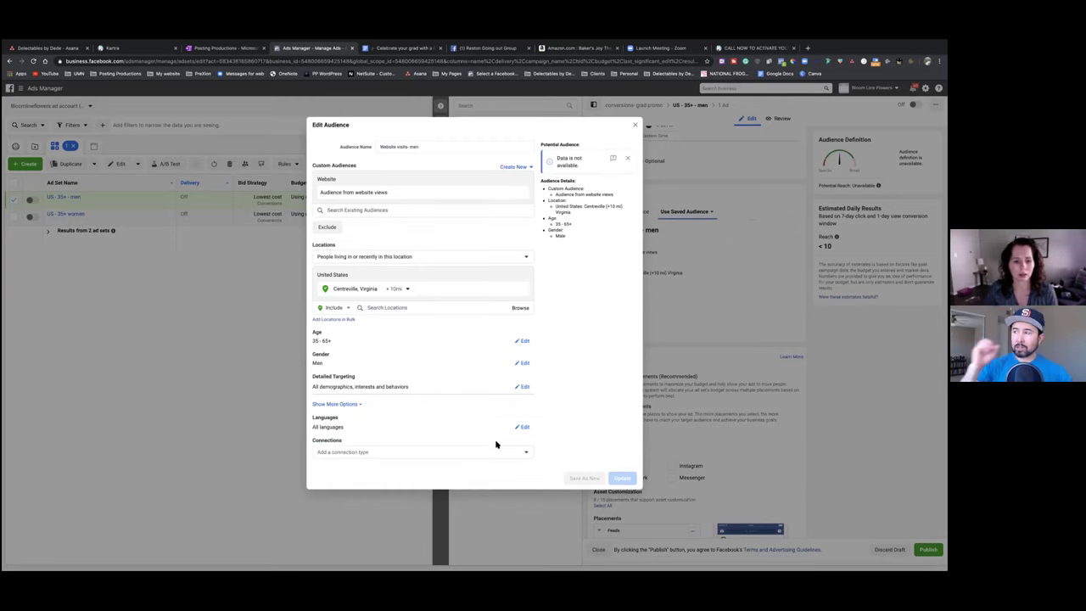
{"action": "left_click", "coordinate": [526, 451]}
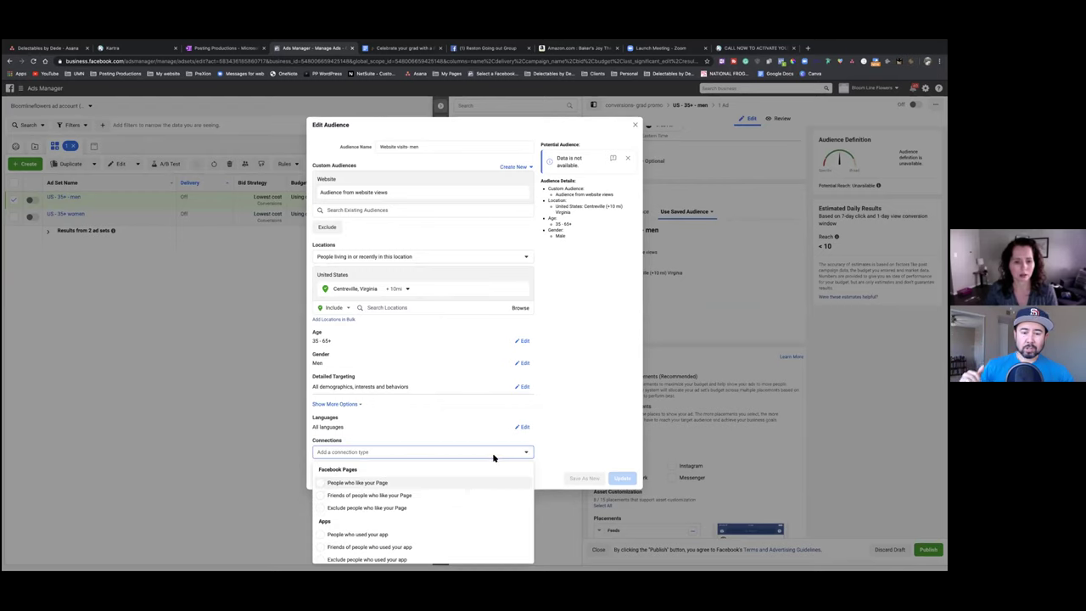
{"action": "left_click", "coordinate": [429, 510]}
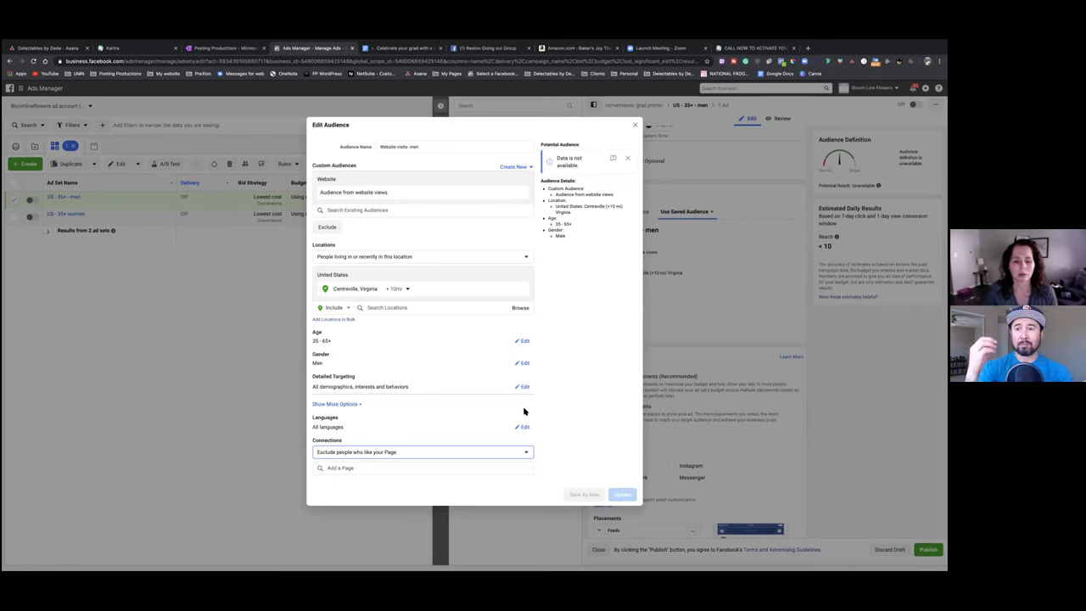
Add Bloom Line Flowers as the excluded Page and update the Website visits- men saved audience
{"action": "left_click", "coordinate": [424, 472]}
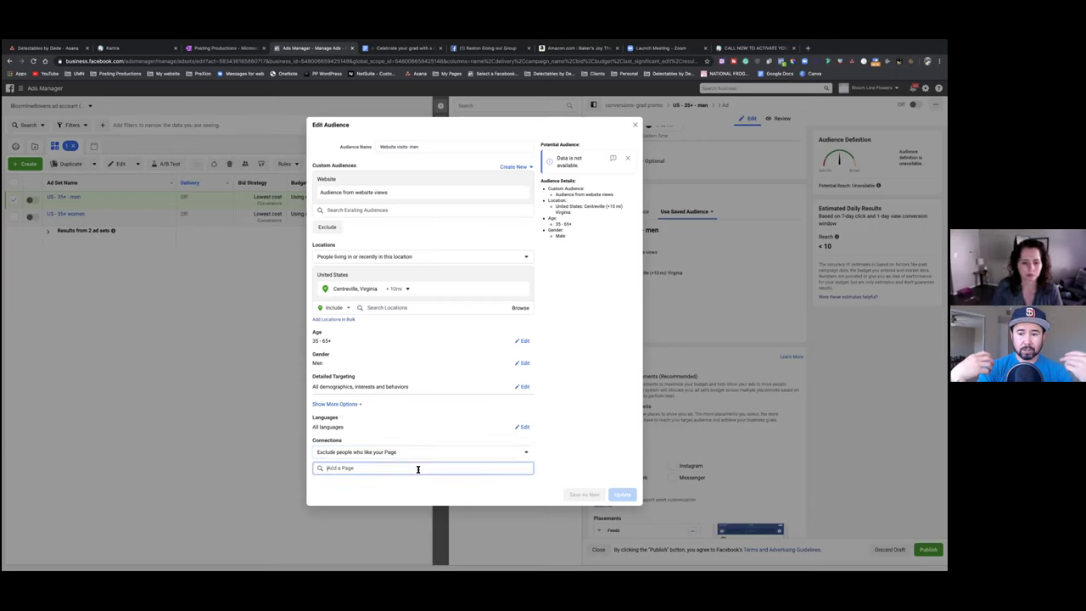
{"action": "type", "text": "bloomline"}
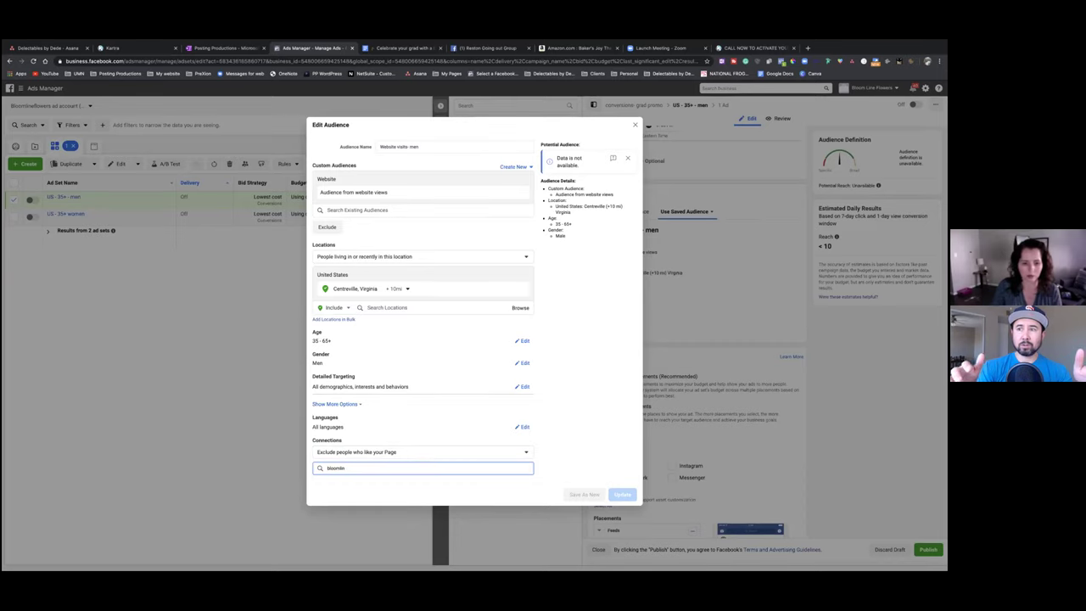
{"action": "key", "text": "Return"}
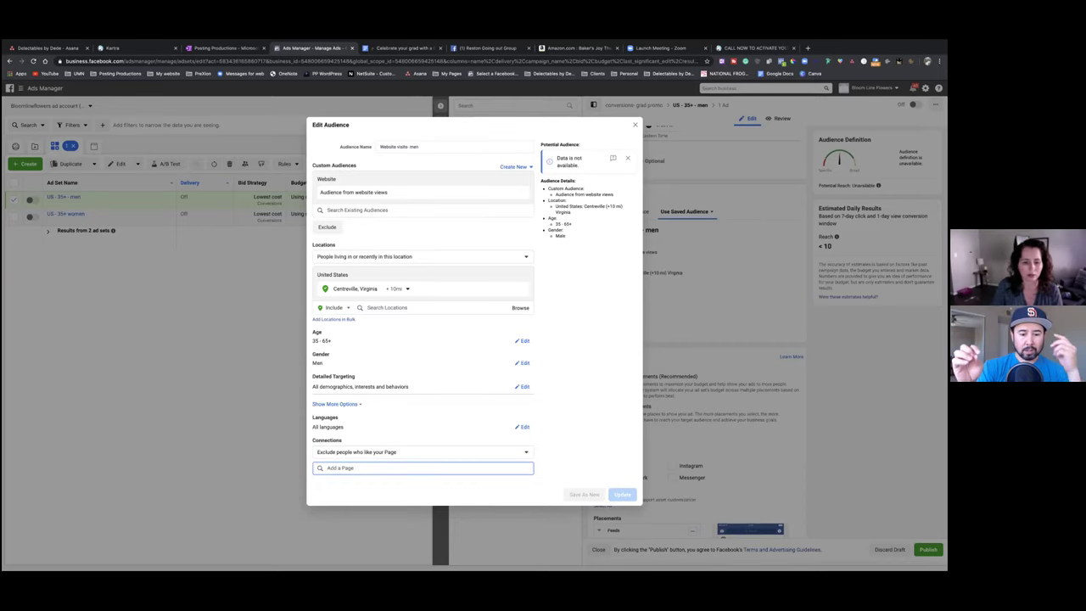
{"action": "left_click", "coordinate": [433, 482]}
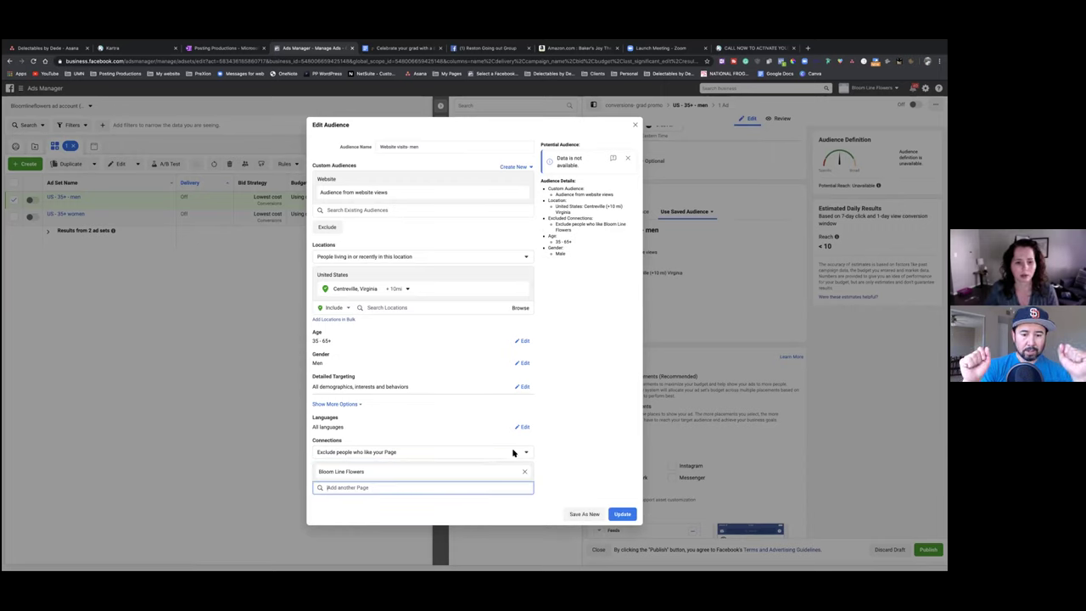
{"action": "left_click", "coordinate": [624, 515]}
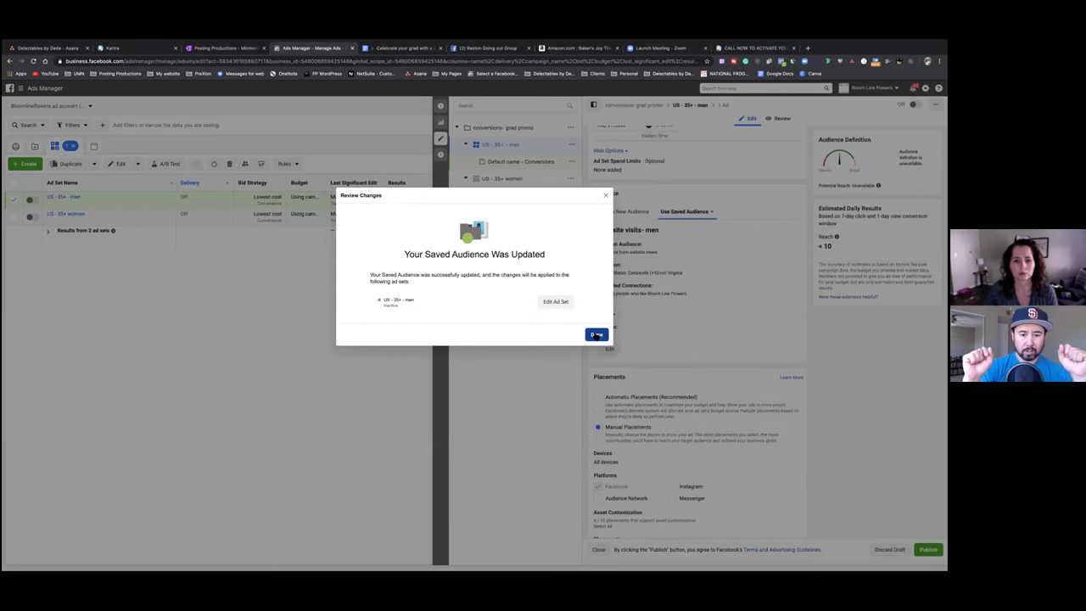
{"action": "left_click", "coordinate": [595, 335]}
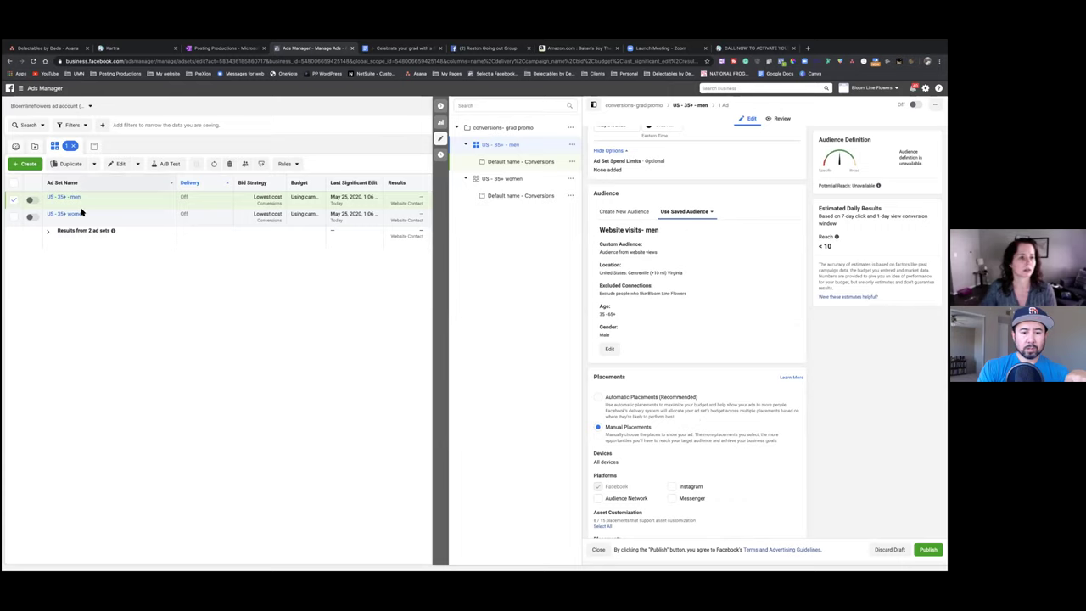
Publish the US - 35+ men ad set's draft changes and review its conversion event, schedule and audience
{"action": "left_click", "coordinate": [33, 201]}
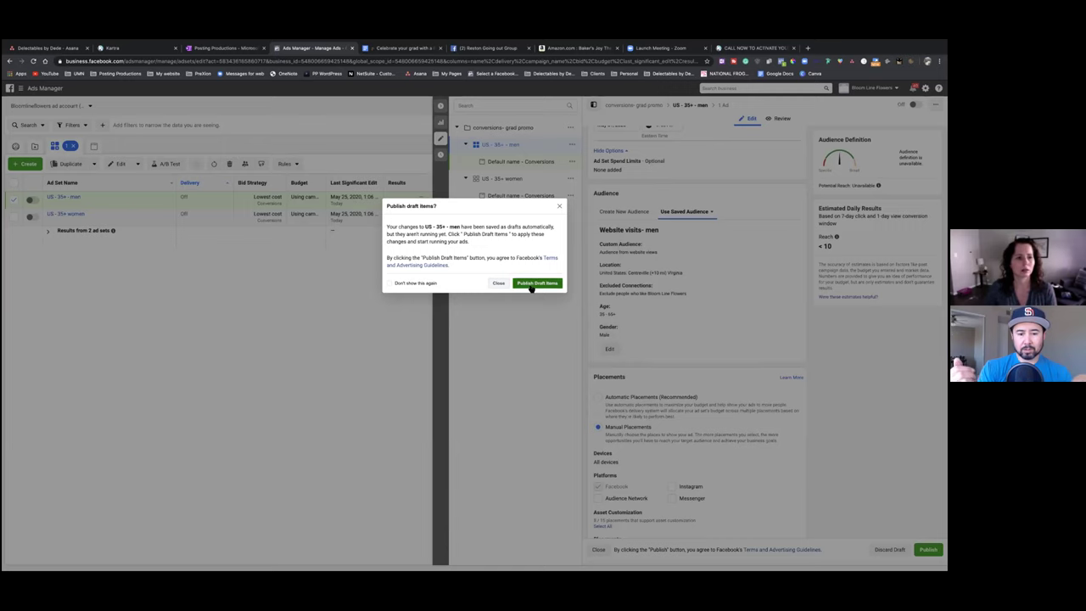
{"action": "left_click", "coordinate": [534, 283]}
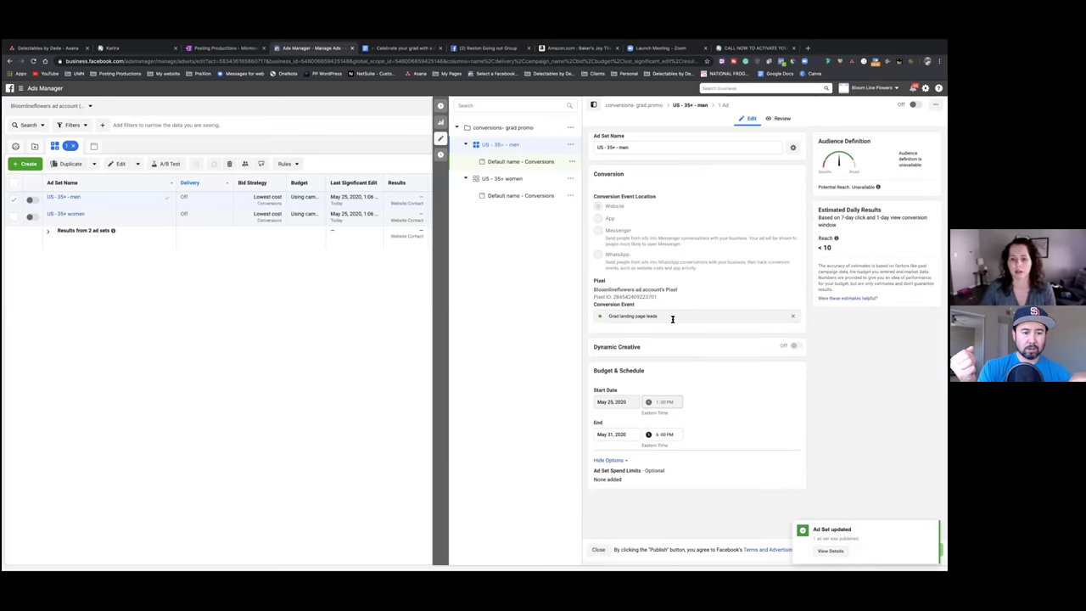
{"action": "scroll", "coordinate": [673, 319], "scroll_direction": "down", "scroll_amount": 1}
{"action": "scroll", "coordinate": [673, 320], "scroll_direction": "down", "scroll_amount": 2}
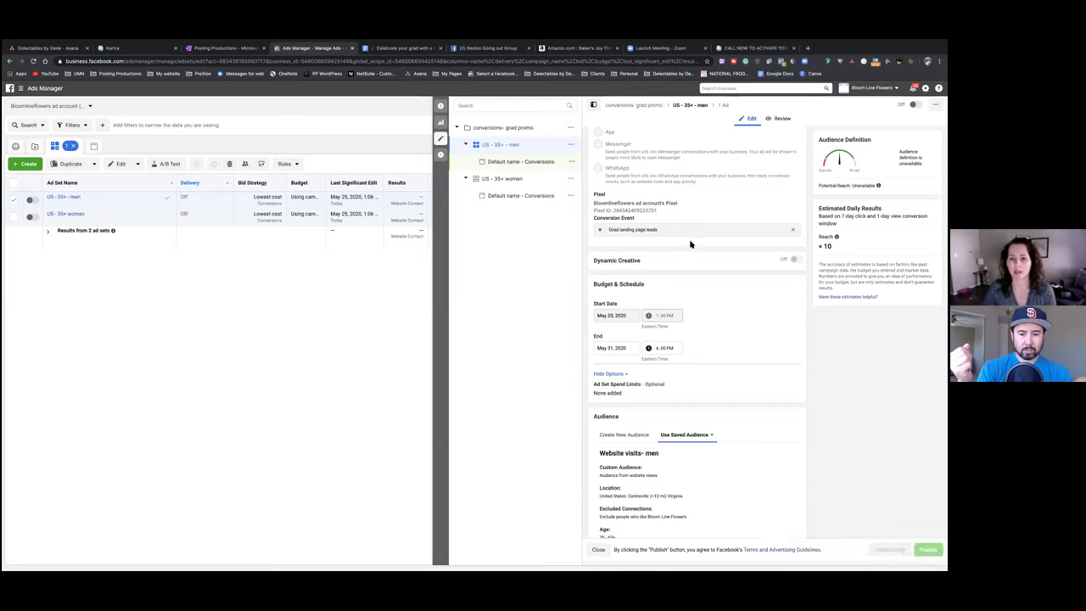
{"action": "scroll", "coordinate": [690, 245], "scroll_direction": "down", "scroll_amount": 2}
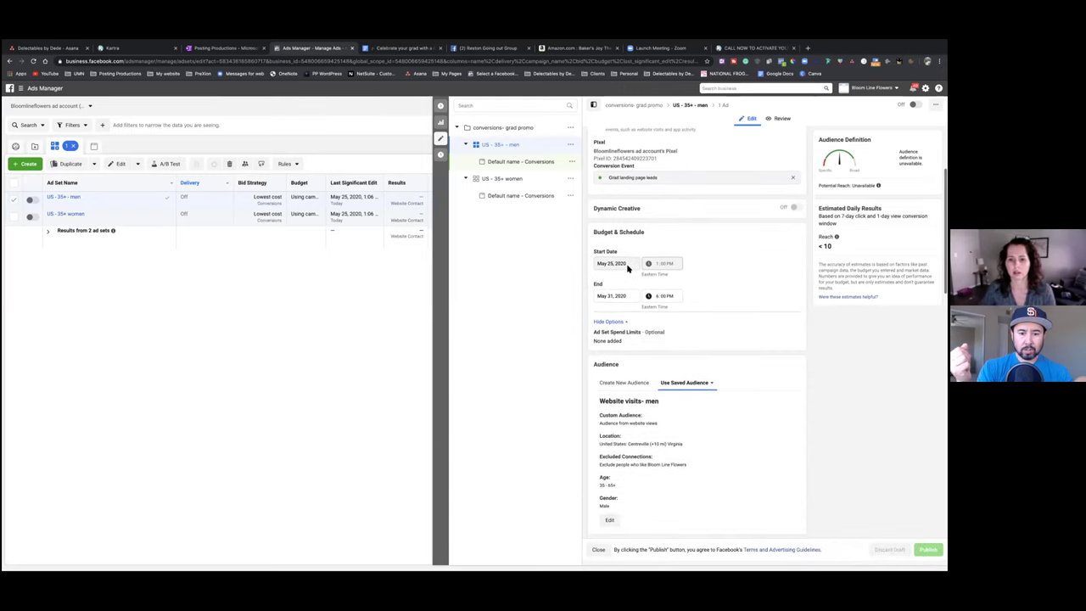
{"action": "scroll", "coordinate": [690, 343], "scroll_direction": "down", "scroll_amount": 1}
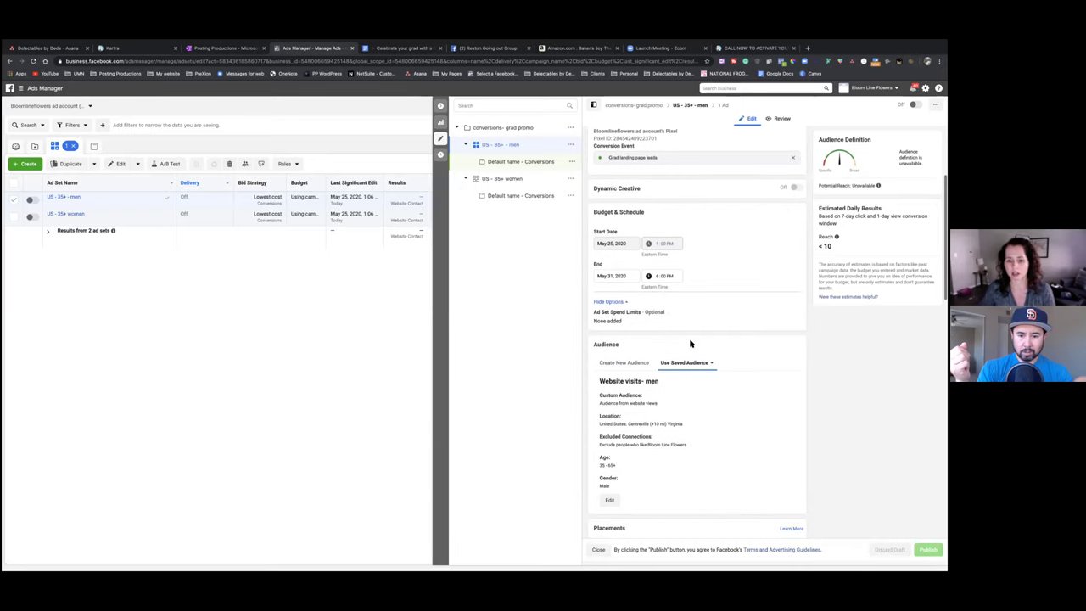
{"action": "scroll", "coordinate": [678, 356], "scroll_direction": "down", "scroll_amount": 2}
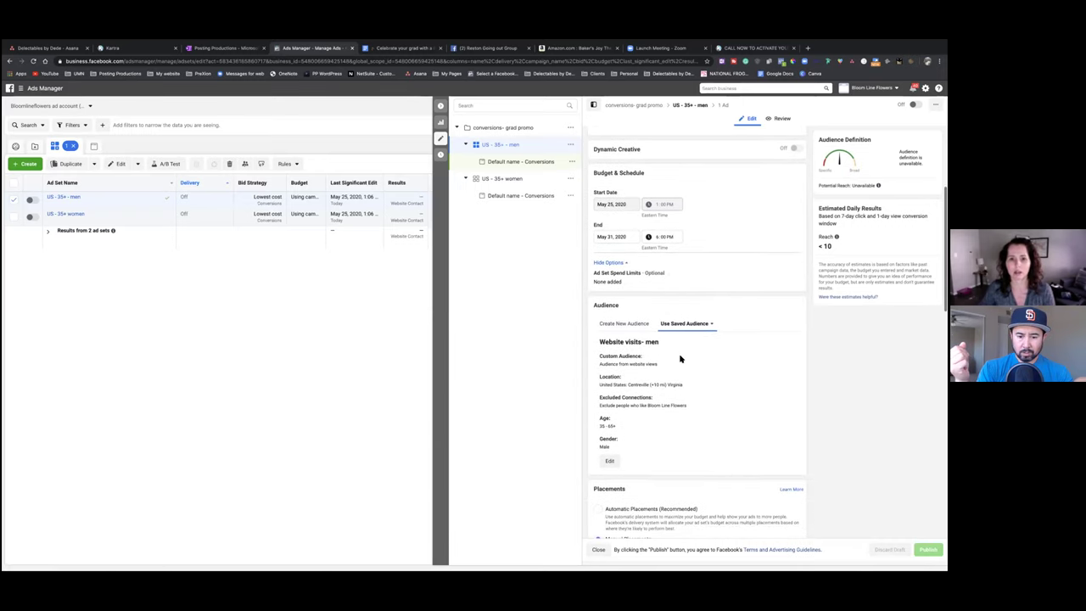
Replace the US - 35+ women ad set's conversion event with Grad landing page leads and set its end time to 6:00 PM
{"action": "left_click", "coordinate": [520, 196]}
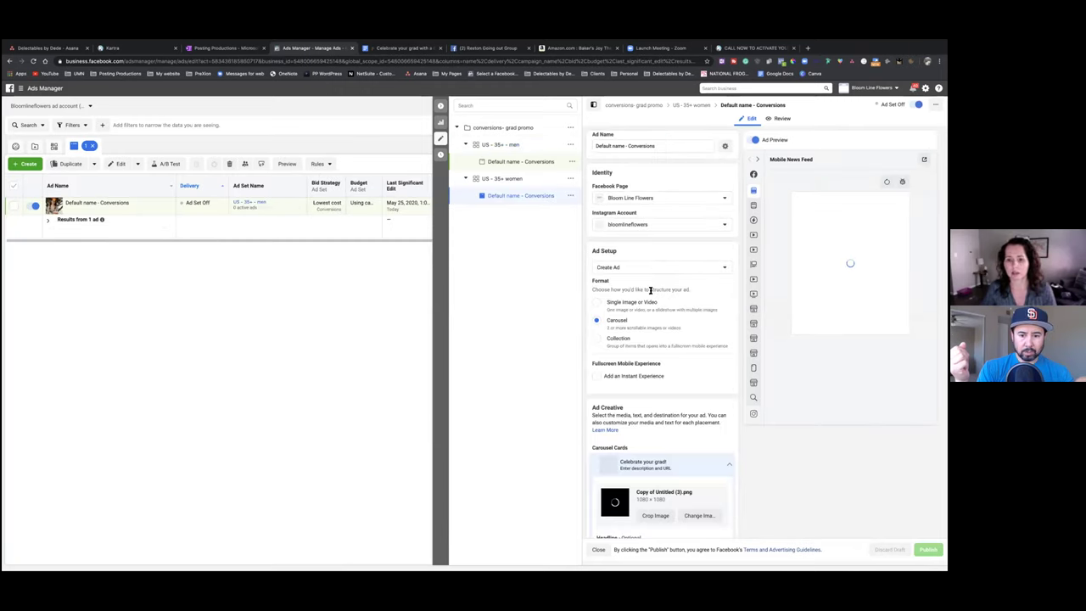
{"action": "left_click", "coordinate": [514, 179]}
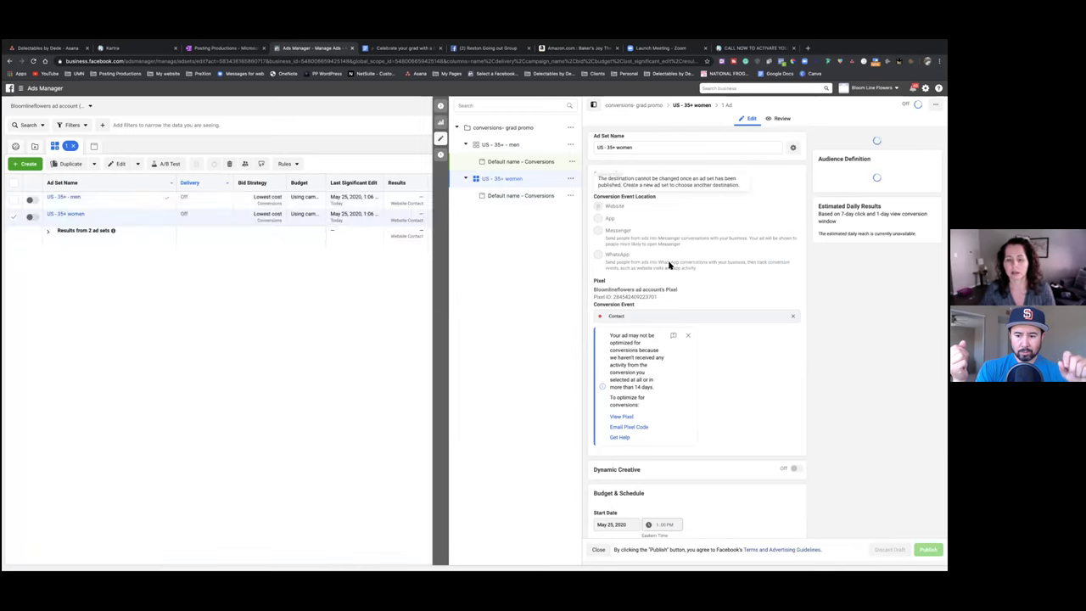
{"action": "left_click", "coordinate": [793, 316]}
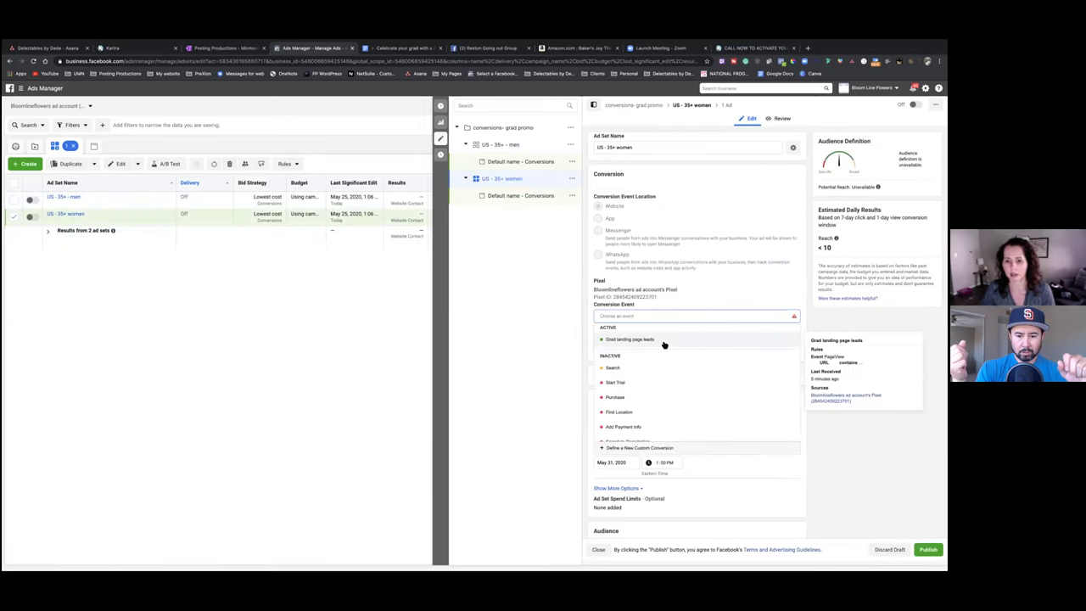
{"action": "left_click", "coordinate": [664, 343]}
{"action": "left_click", "coordinate": [662, 435]}
{"action": "type", "text": "6"}
{"action": "left_click", "coordinate": [714, 418]}
Exclude people who like the Bloom Line Flowers Page from the Website visits women saved audience and update it
{"action": "scroll", "coordinate": [713, 419], "scroll_direction": "down", "scroll_amount": 5}
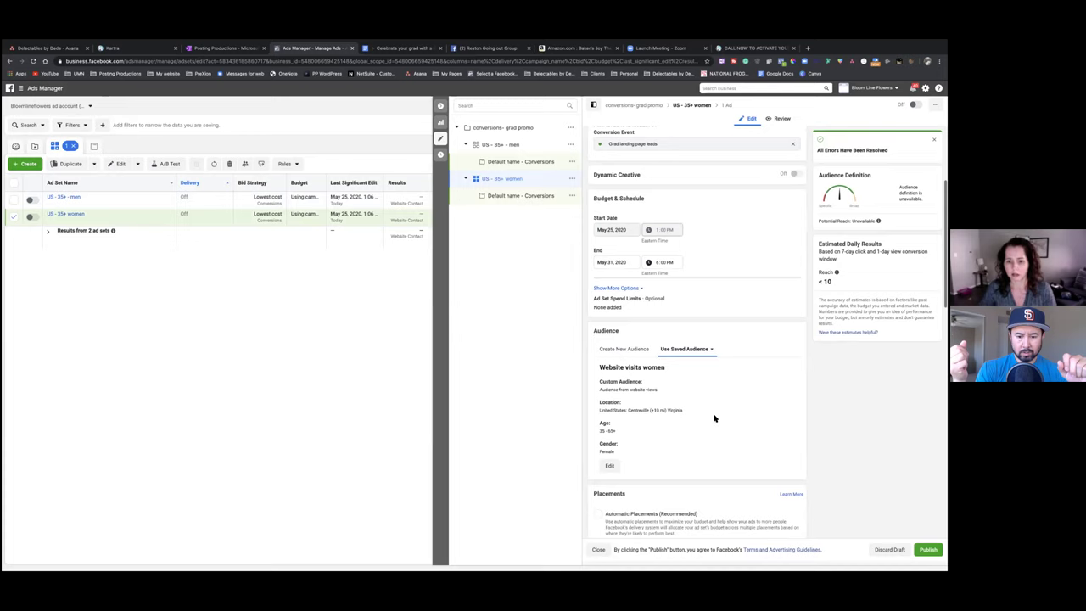
{"action": "scroll", "coordinate": [679, 399], "scroll_direction": "down", "scroll_amount": 2}
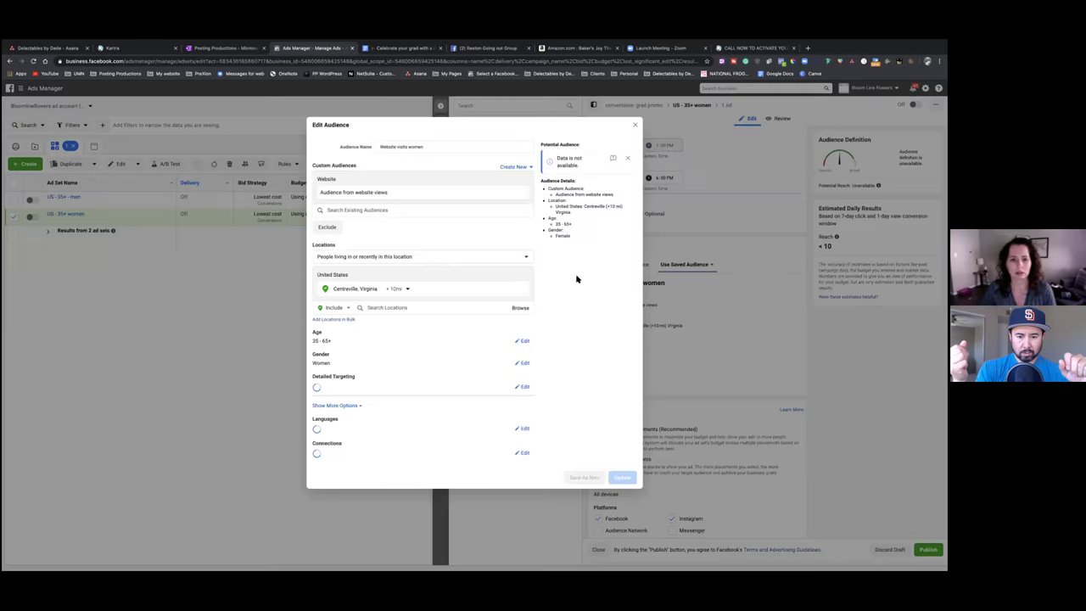
{"action": "left_click", "coordinate": [650, 294]}
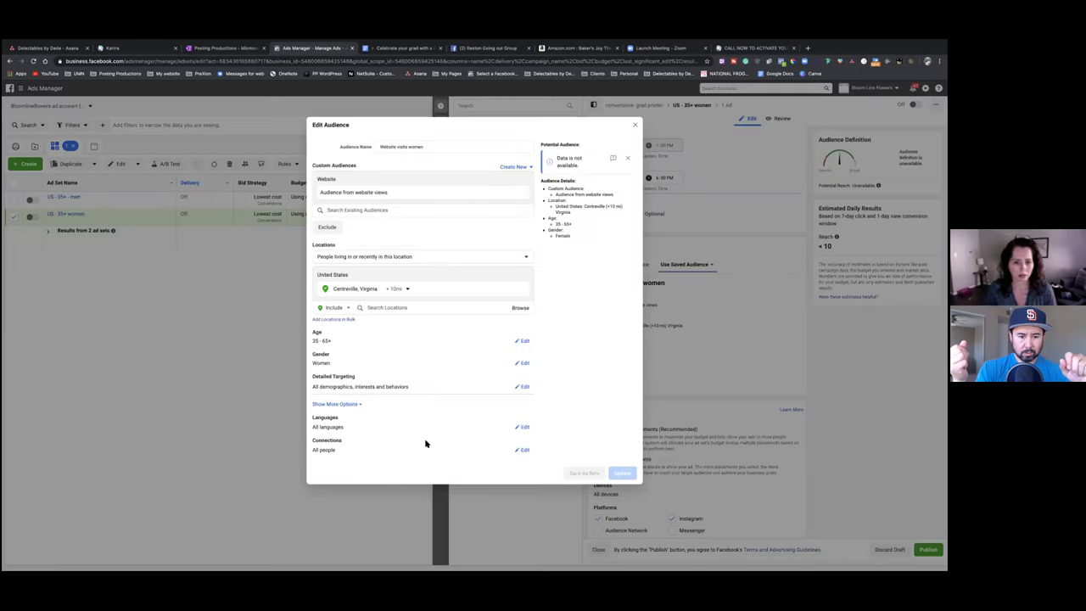
{"action": "left_click", "coordinate": [522, 450]}
{"action": "left_click", "coordinate": [404, 454]}
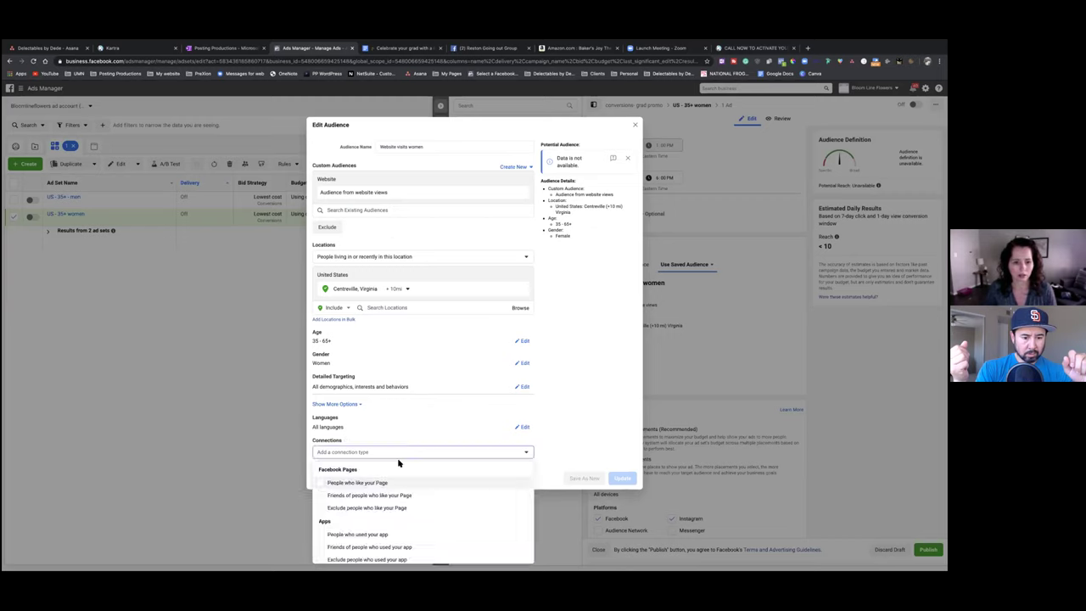
{"action": "left_click", "coordinate": [379, 508]}
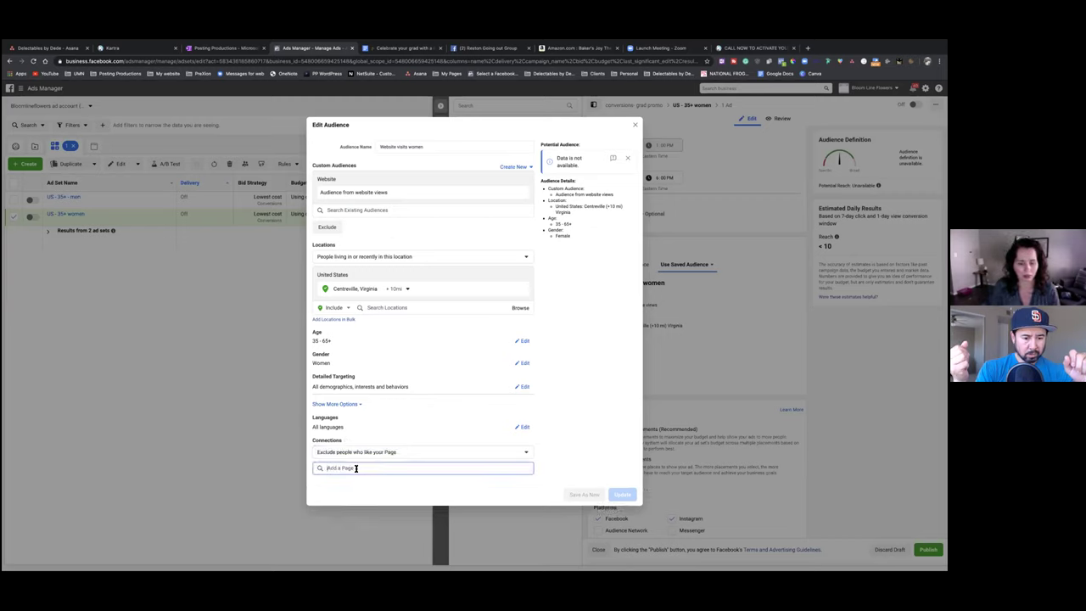
{"action": "type", "text": "bl"}
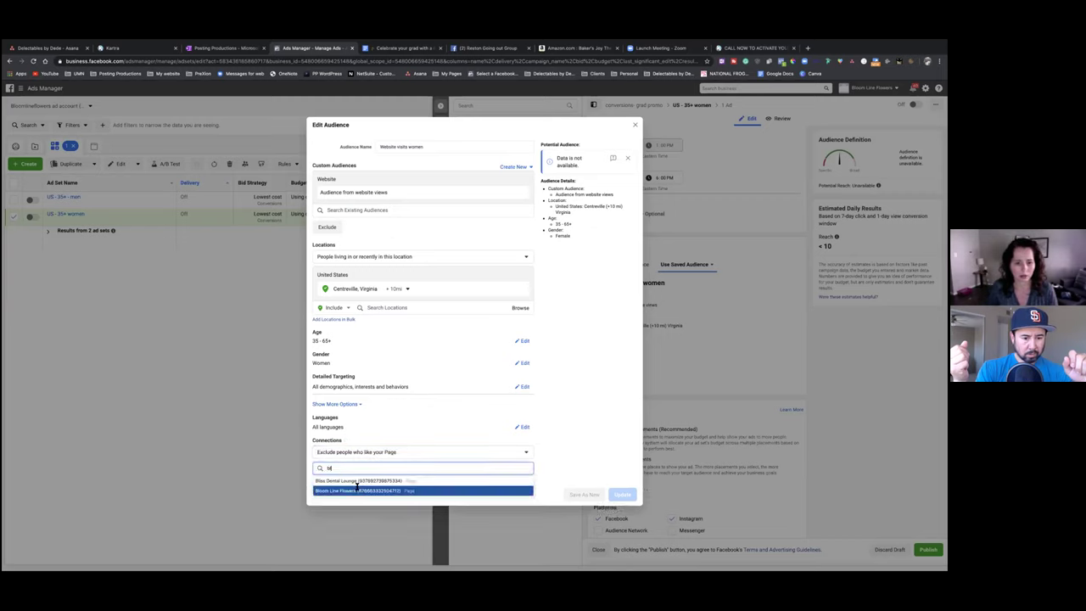
{"action": "left_click", "coordinate": [356, 490]}
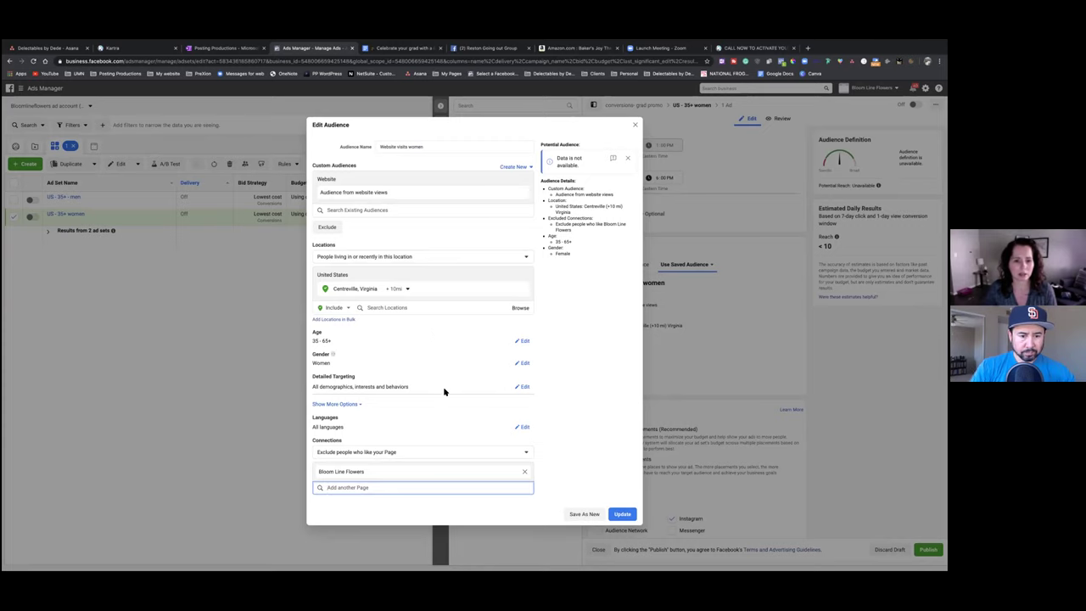
{"action": "left_click", "coordinate": [617, 515]}
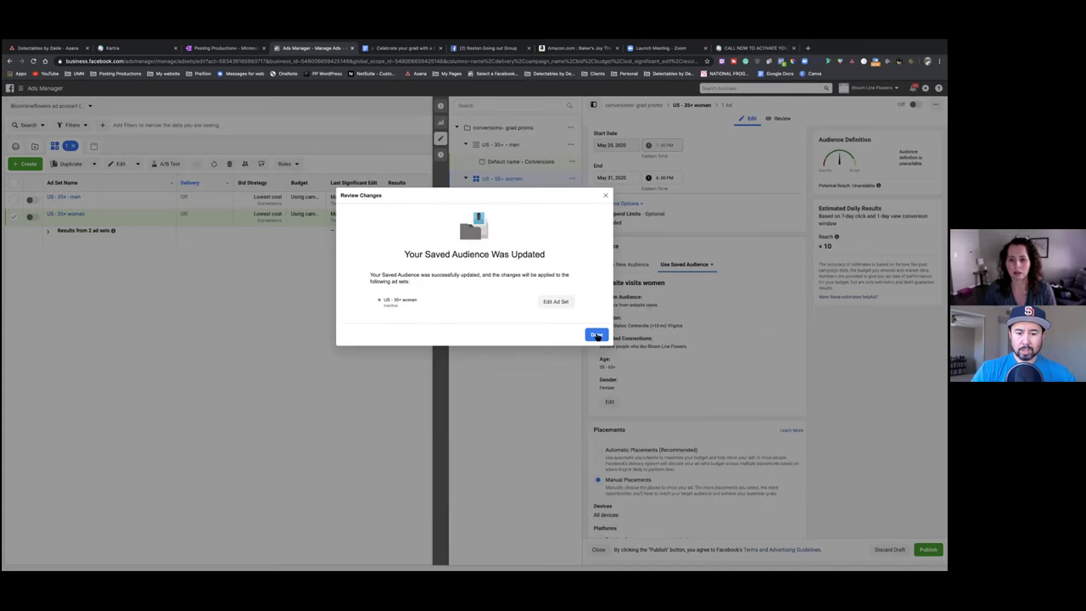
{"action": "left_click", "coordinate": [597, 336]}
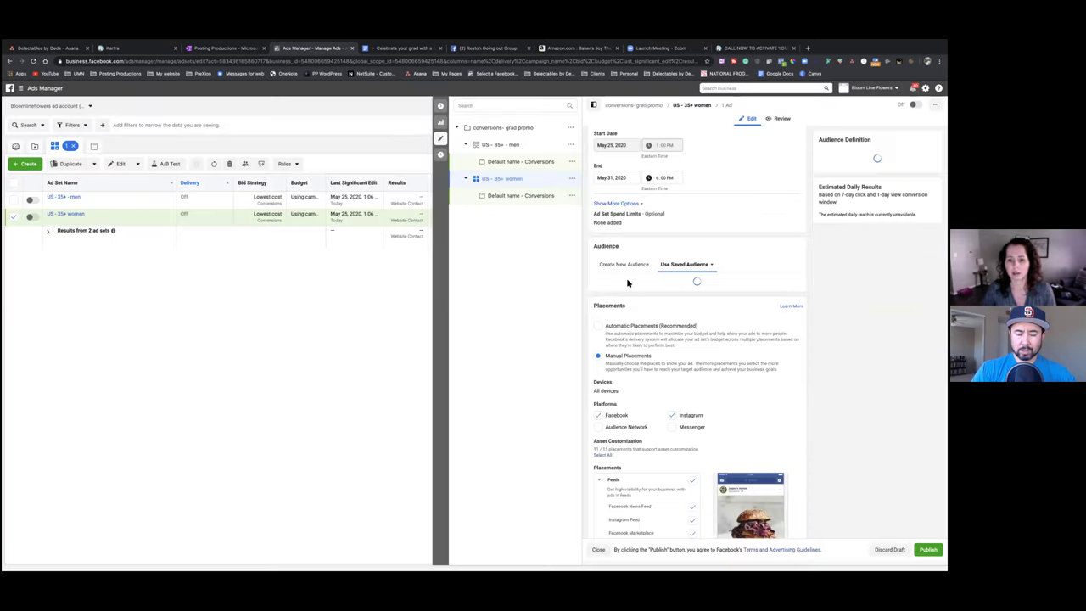
{"action": "scroll", "coordinate": [613, 405], "scroll_direction": "down", "scroll_amount": 4}
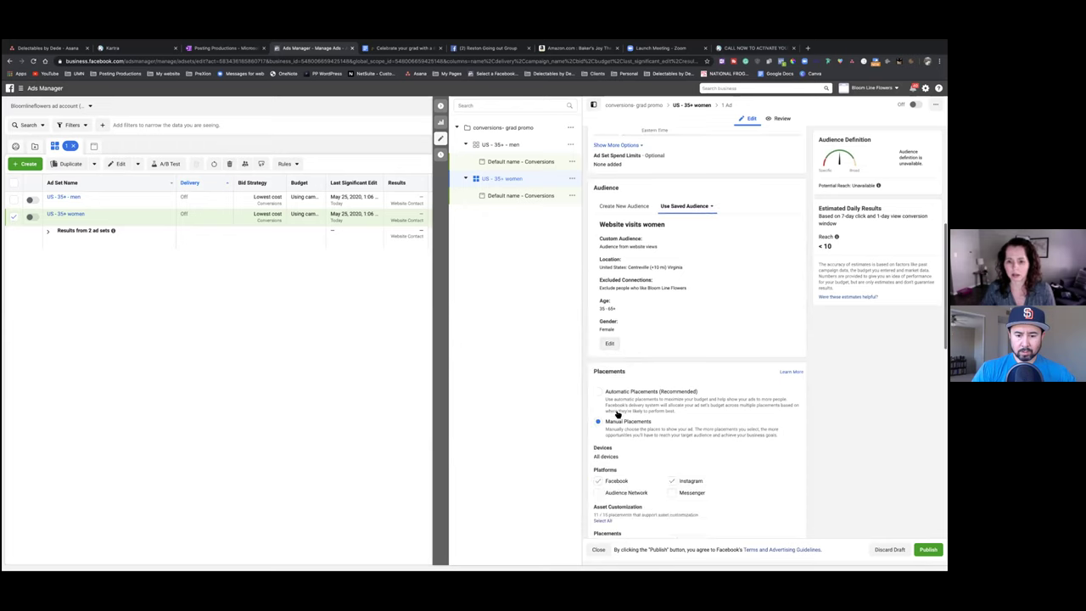
Remove Instagram from the US - 35+ women ad set's manual placements, publish the changes and close the editor
{"action": "left_click", "coordinate": [673, 349]}
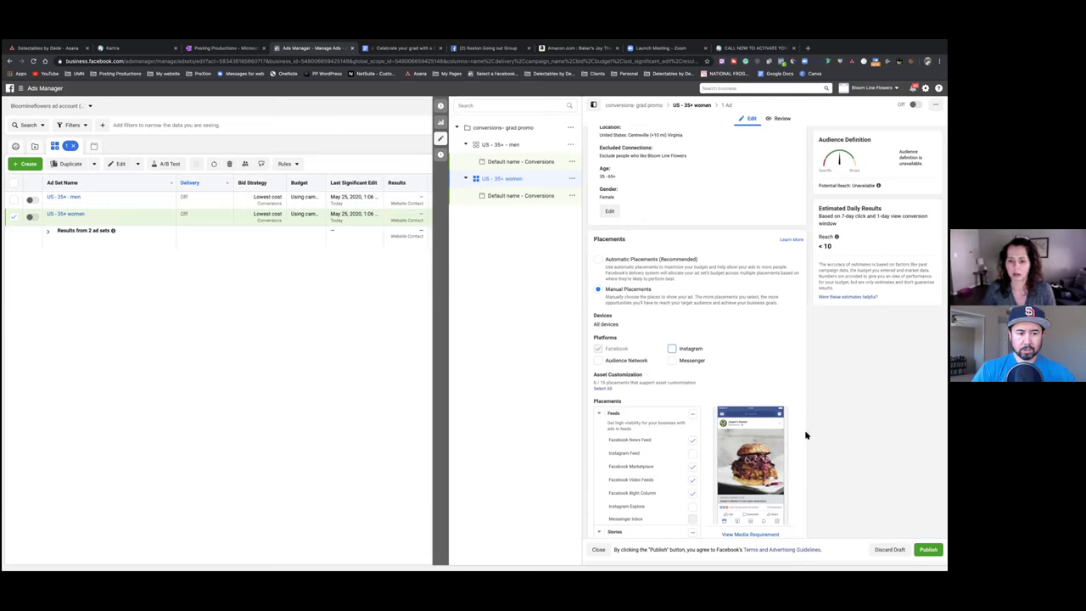
{"action": "scroll", "coordinate": [806, 435], "scroll_direction": "down", "scroll_amount": 3}
{"action": "left_click", "coordinate": [928, 549]}
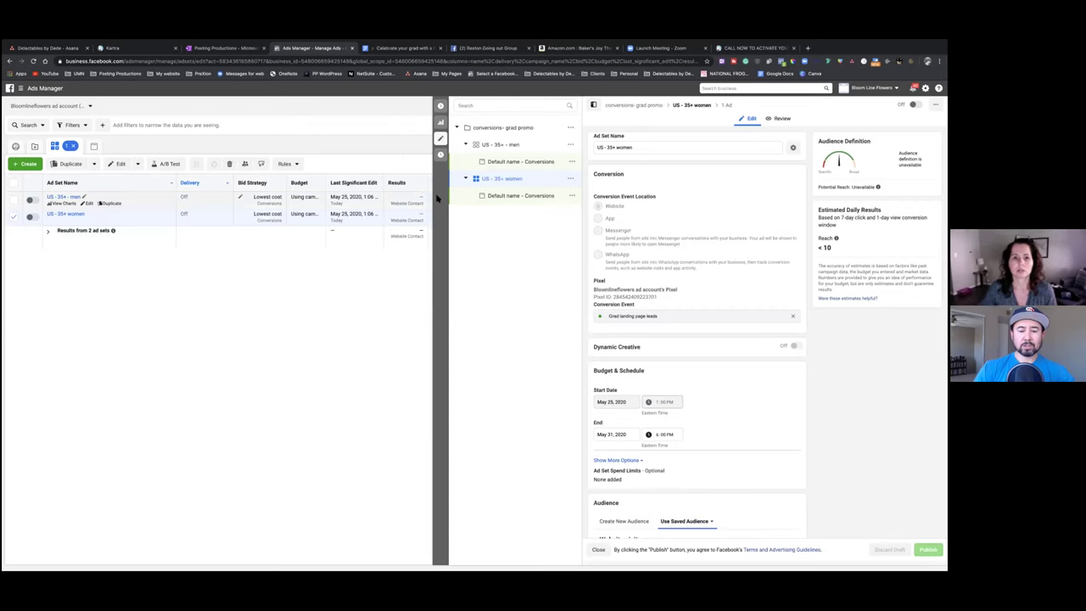
{"action": "left_click", "coordinate": [442, 107]}
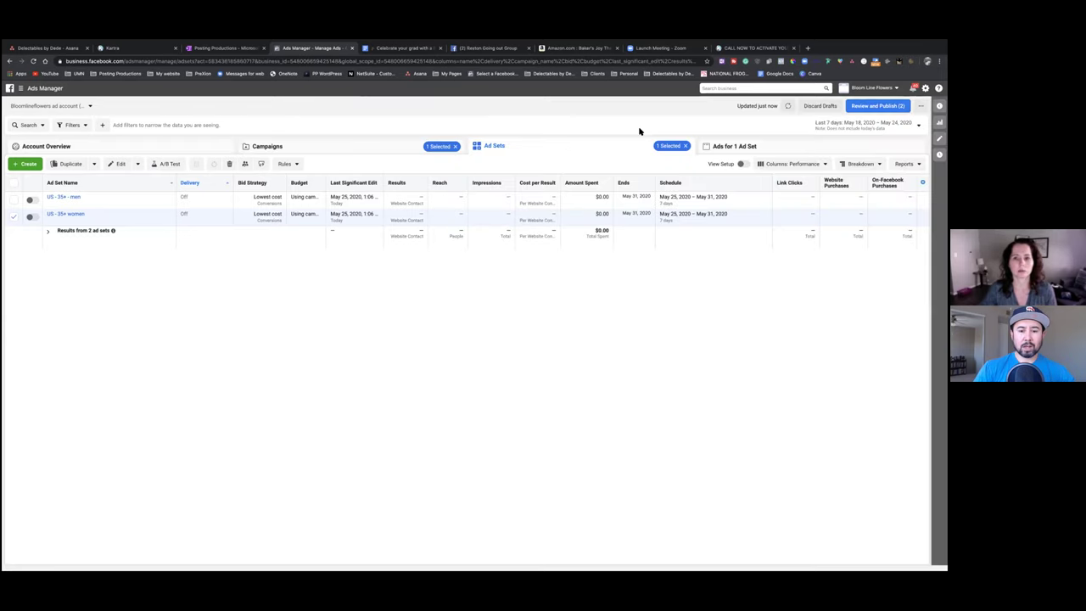
Open the US - 35+ women ad set's ad for editing and review its identity, format, carousel cards and primary text
{"action": "left_click", "coordinate": [757, 147]}
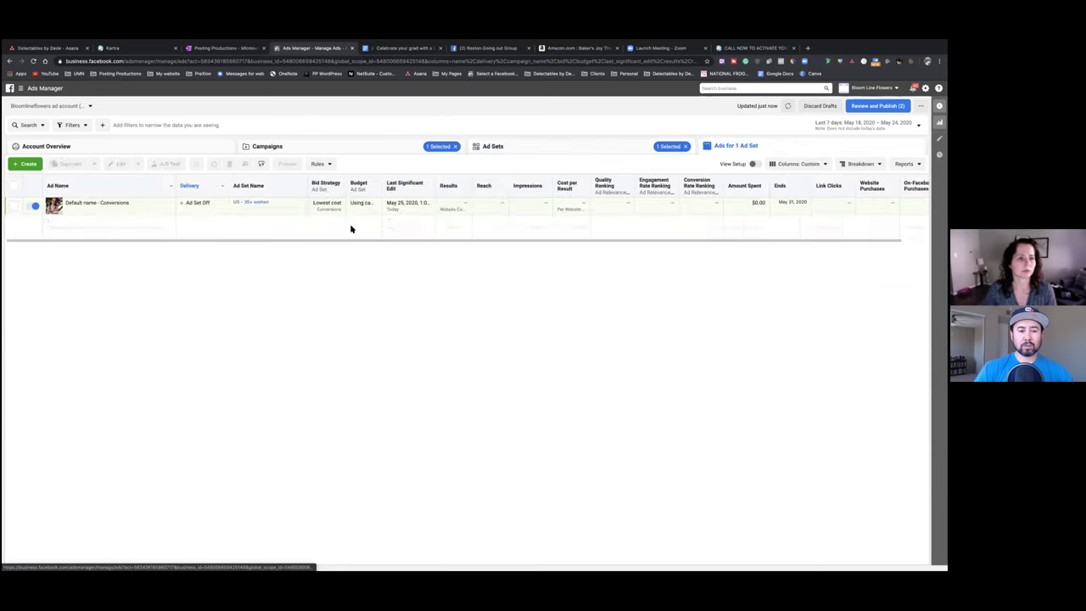
{"action": "mouse_move", "coordinate": [106, 211]}
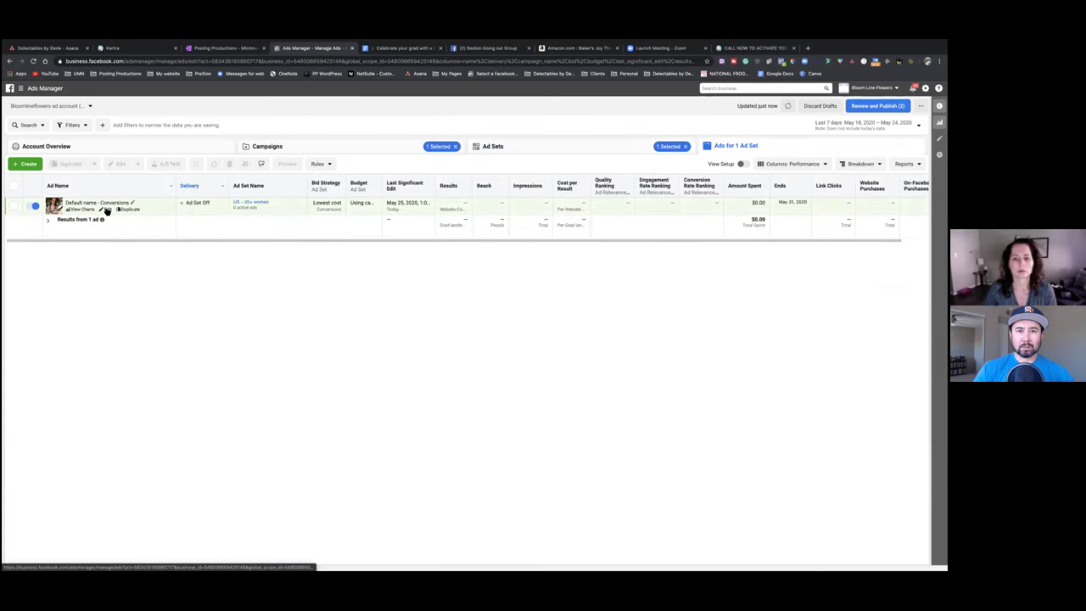
{"action": "left_click", "coordinate": [106, 210]}
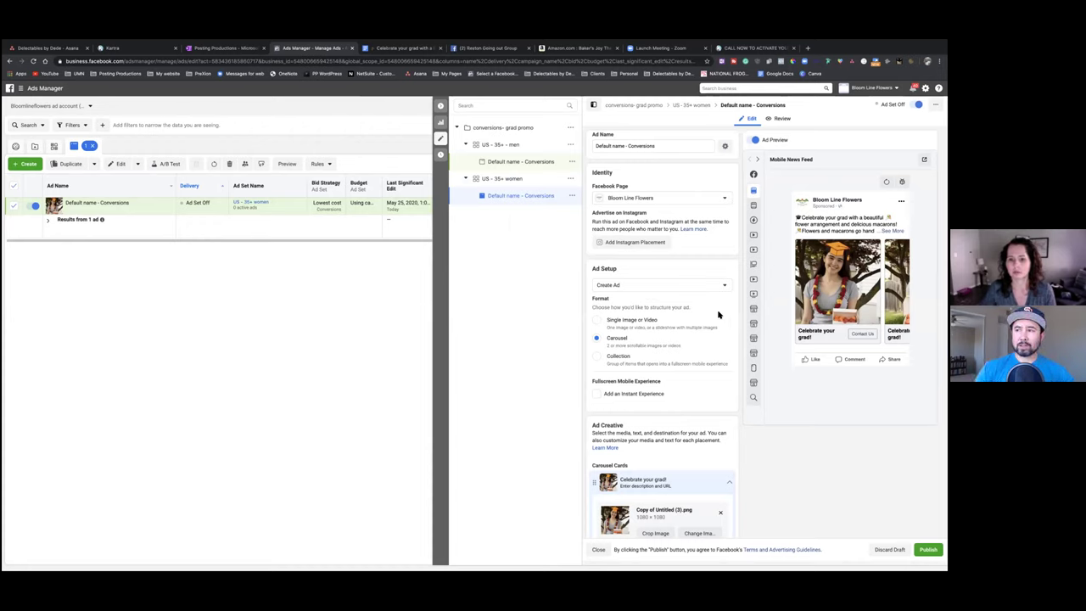
{"action": "scroll", "coordinate": [713, 309], "scroll_direction": "down", "scroll_amount": 3}
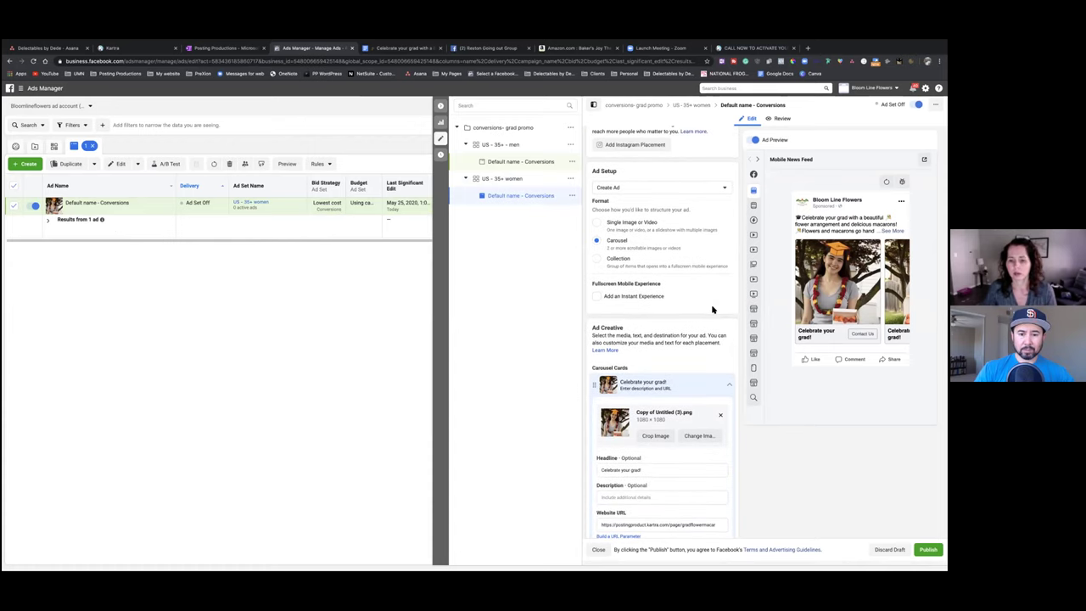
{"action": "scroll", "coordinate": [713, 310], "scroll_direction": "down", "scroll_amount": 3}
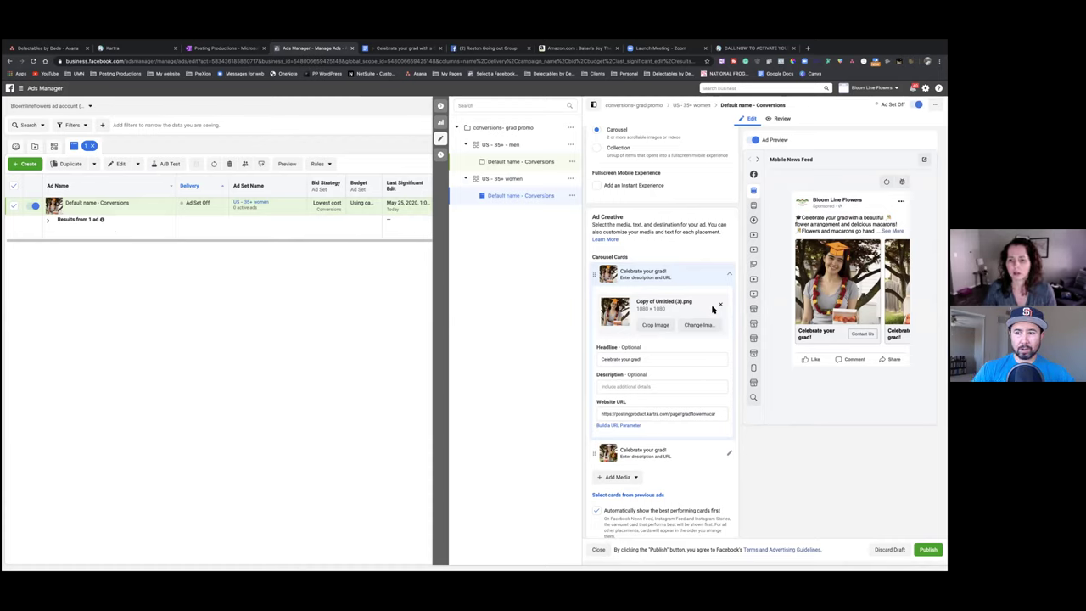
{"action": "scroll", "coordinate": [713, 310], "scroll_direction": "down", "scroll_amount": 3}
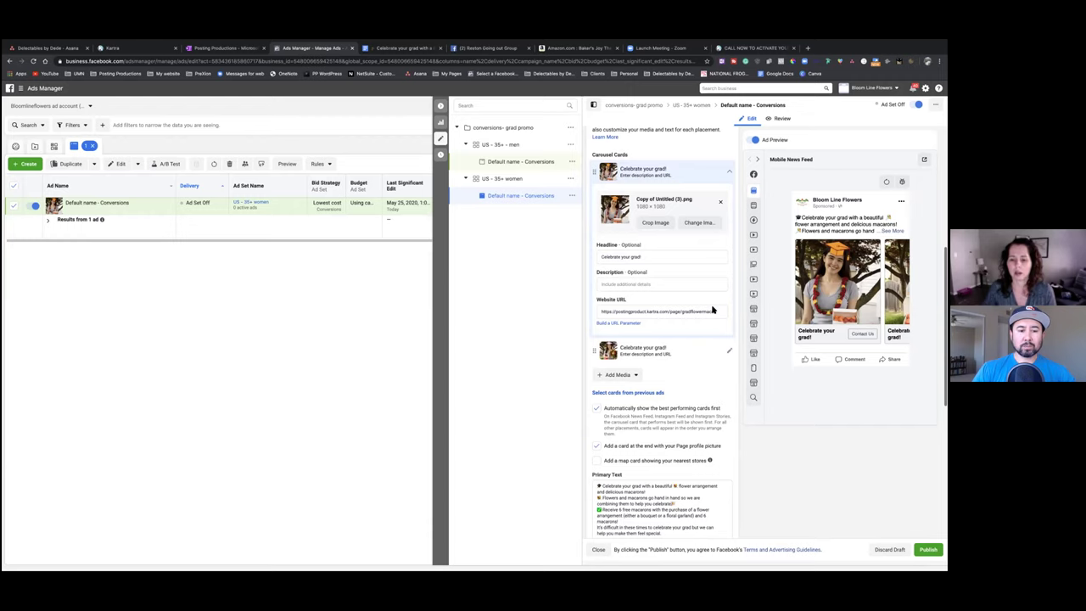
{"action": "scroll", "coordinate": [713, 310], "scroll_direction": "up", "scroll_amount": 2}
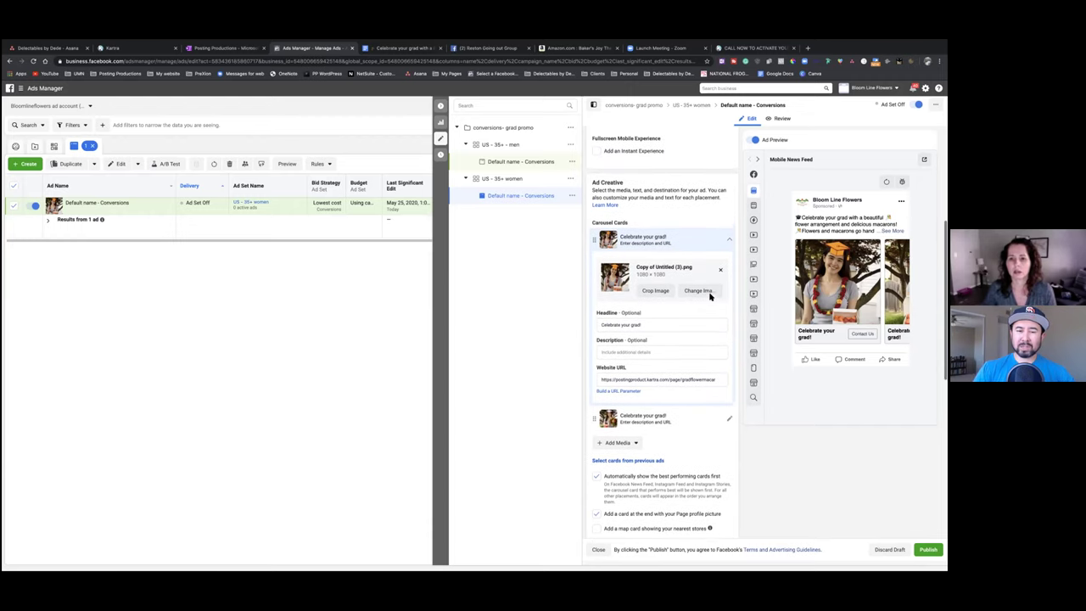
{"action": "scroll", "coordinate": [711, 295], "scroll_direction": "up", "scroll_amount": 5}
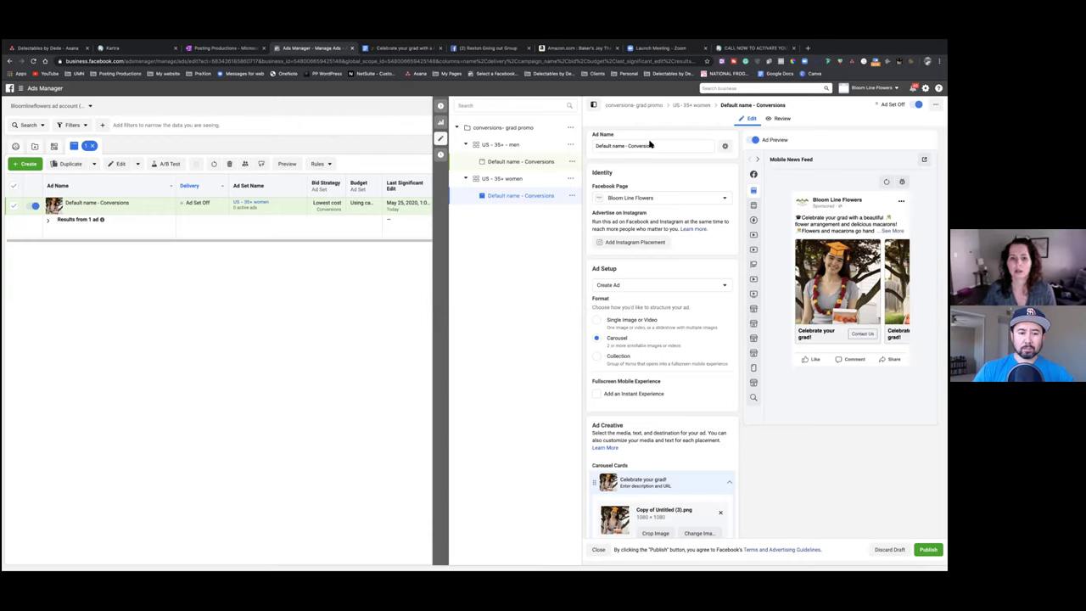
Rename the women's ad as "Grad conversions ad- women"
{"action": "left_click_drag", "start_coordinate": [656, 146], "coordinate": [582, 146]}
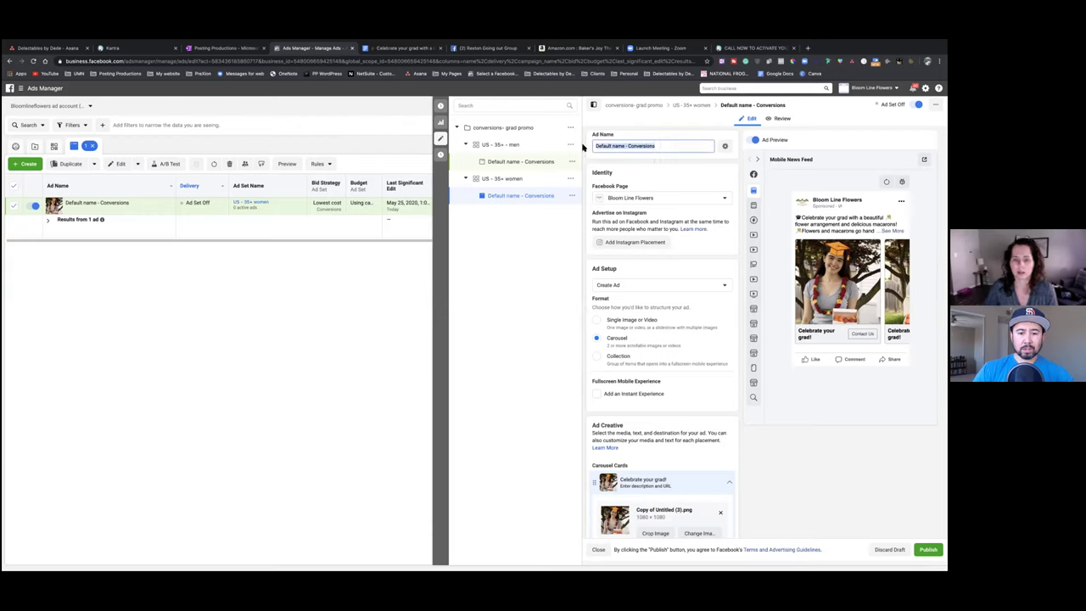
{"action": "type", "text": "Grad conver"}
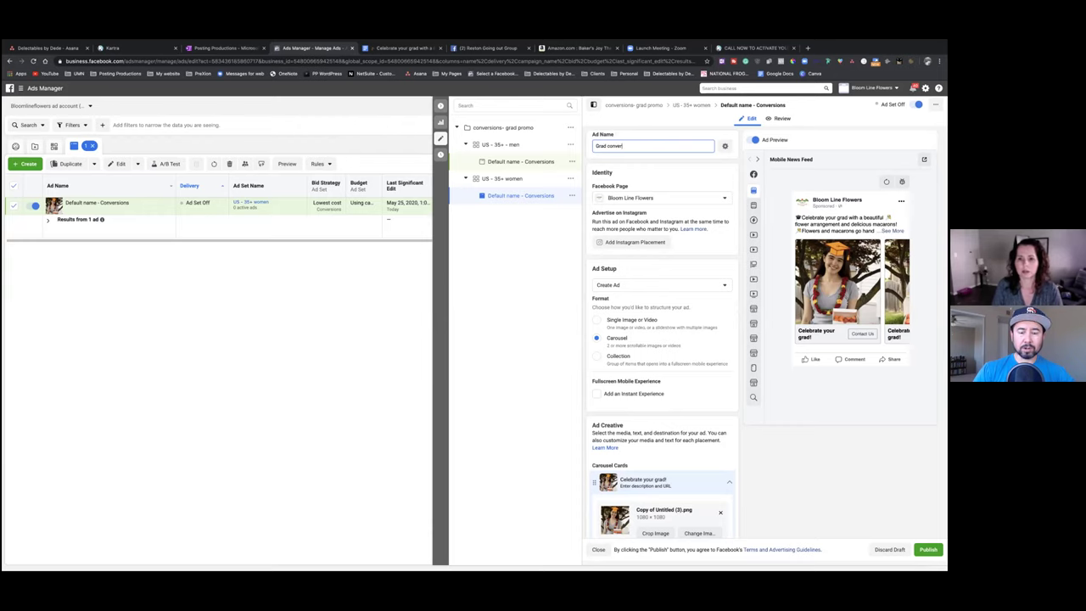
{"action": "type", "text": "sions ad"}
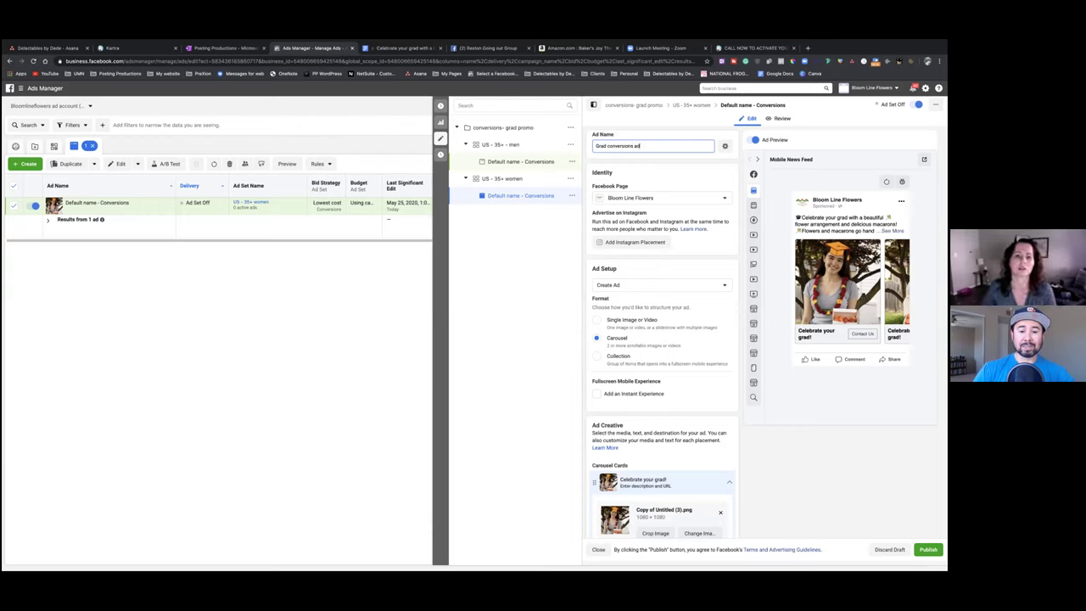
{"action": "type", "text": " - female"}
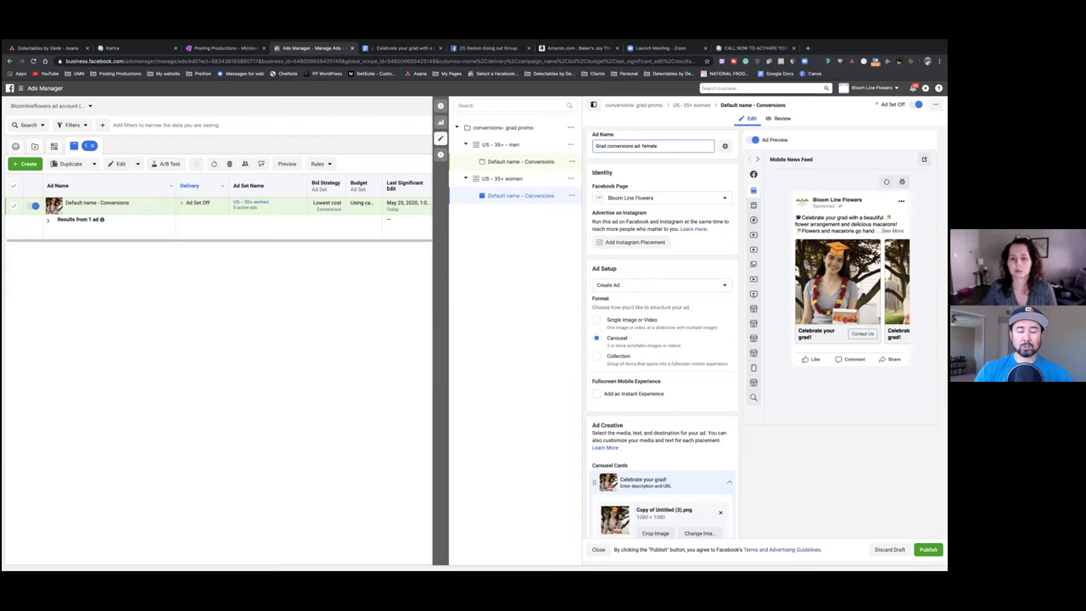
{"action": "key", "text": "BackSpace"}
{"action": "key", "text": "BackSpace"}
{"action": "key", "text": "BackSpace"}
{"action": "key", "text": "BackSpace"}
{"action": "key", "text": "BackSpace"}
{"action": "key", "text": "BackSpace"}
{"action": "type", "text": "women"}
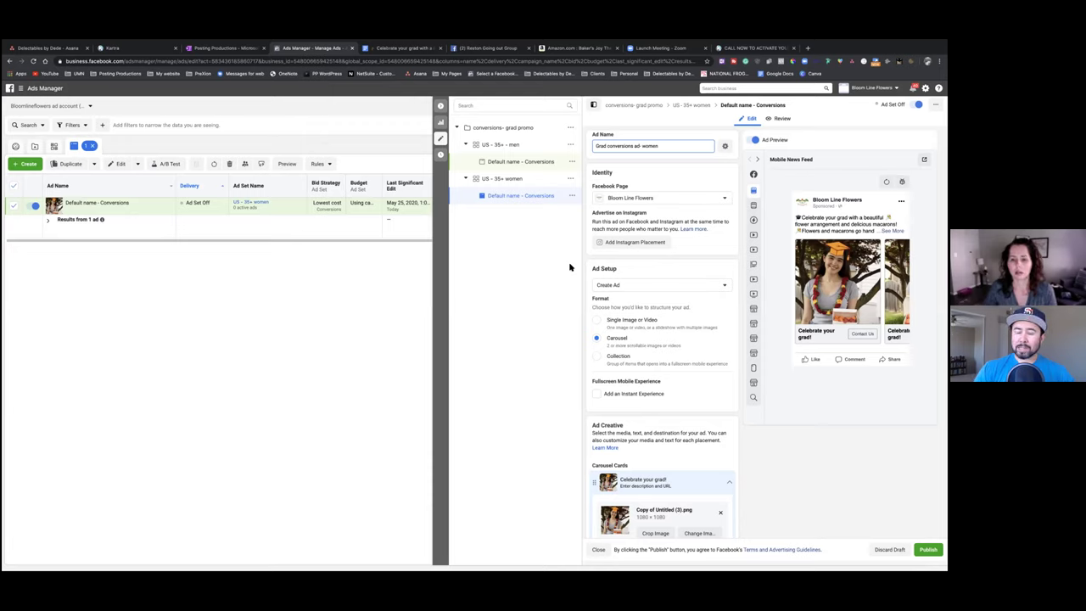
Review the women's ad from its carousel format and card website URL through the primary text, See More URL, call to action and tracking
{"action": "scroll", "coordinate": [656, 346], "scroll_direction": "down", "scroll_amount": 5}
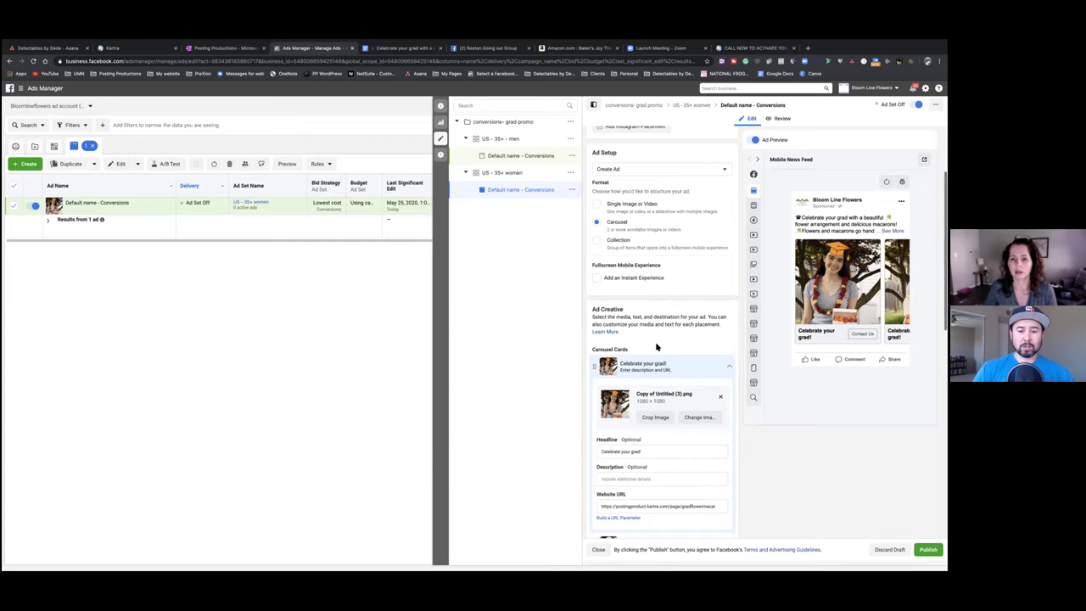
{"action": "scroll", "coordinate": [657, 345], "scroll_direction": "down", "scroll_amount": 1}
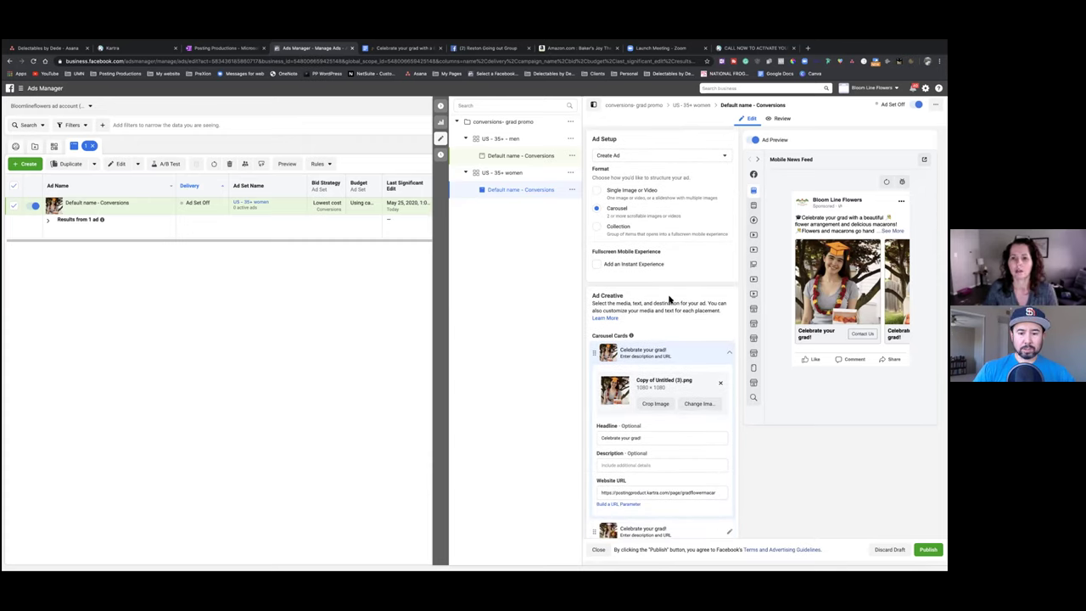
{"action": "mouse_move", "coordinate": [661, 251]}
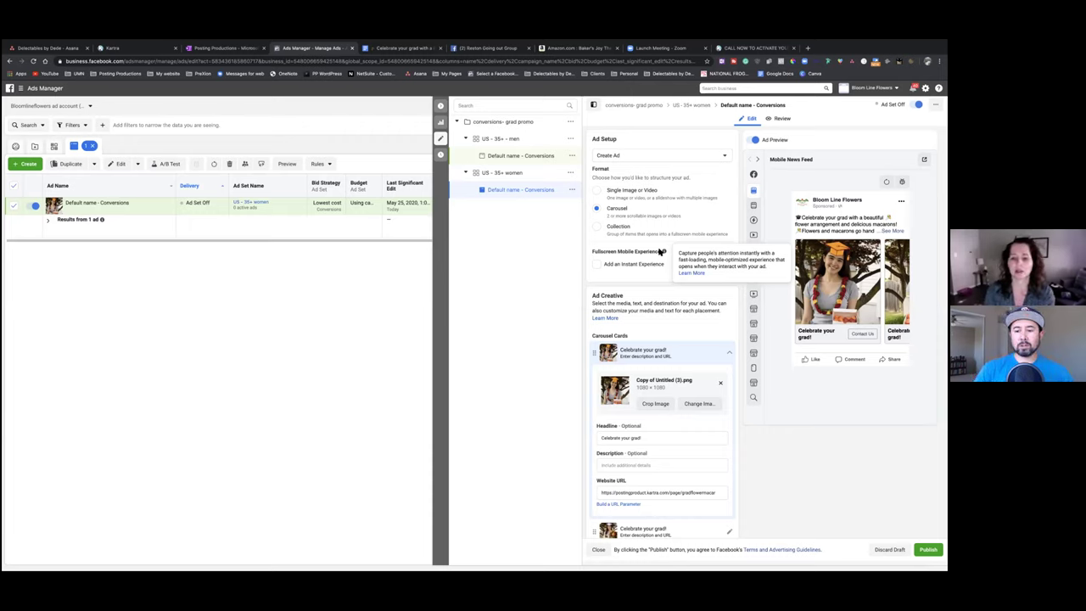
{"action": "scroll", "coordinate": [603, 320], "scroll_direction": "down", "scroll_amount": 1}
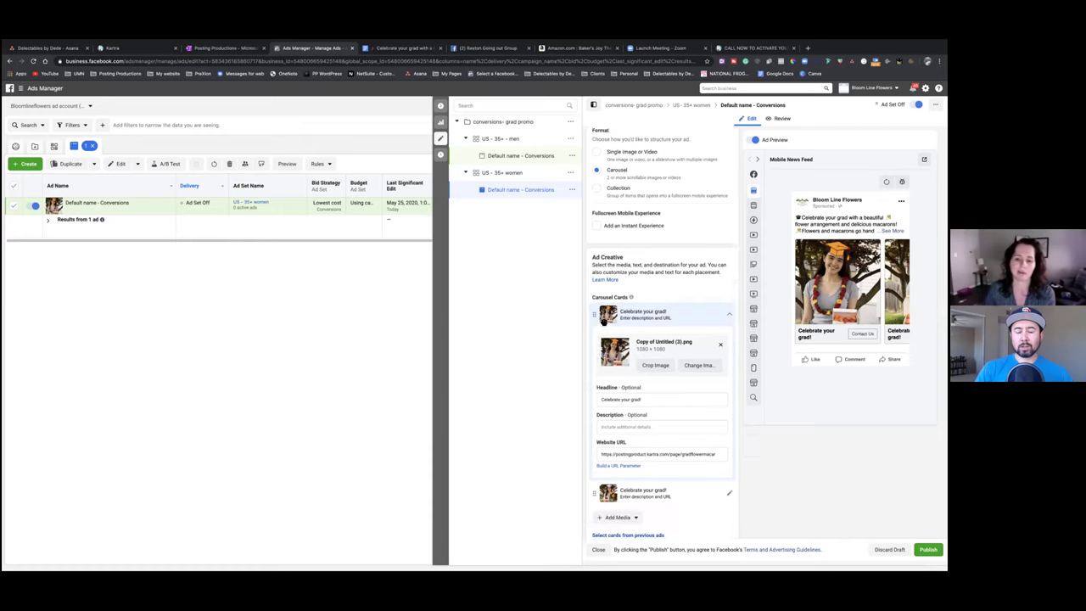
{"action": "scroll", "coordinate": [604, 320], "scroll_direction": "down", "scroll_amount": 1}
{"action": "scroll", "coordinate": [604, 323], "scroll_direction": "down", "scroll_amount": 2}
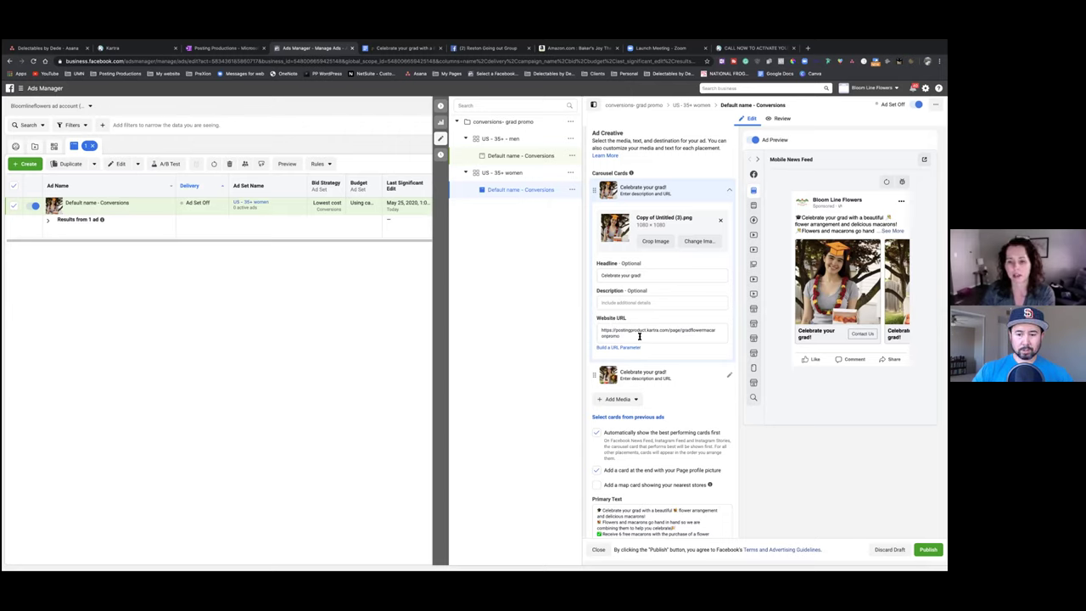
{"action": "scroll", "coordinate": [664, 353], "scroll_direction": "down", "scroll_amount": 2}
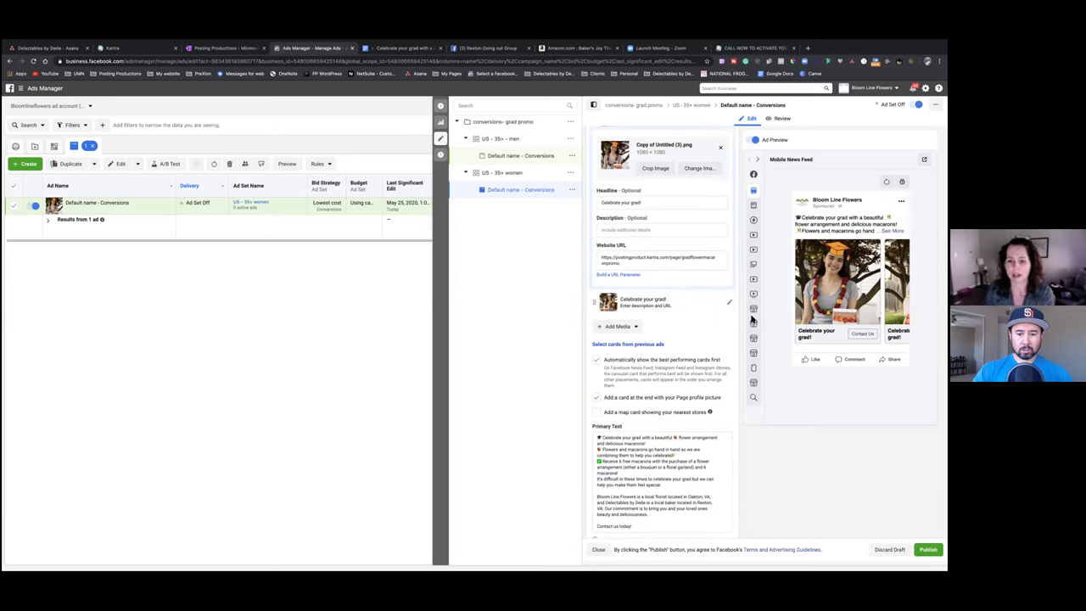
{"action": "scroll", "coordinate": [624, 348], "scroll_direction": "down", "scroll_amount": 2}
{"action": "scroll", "coordinate": [624, 348], "scroll_direction": "down", "scroll_amount": 2}
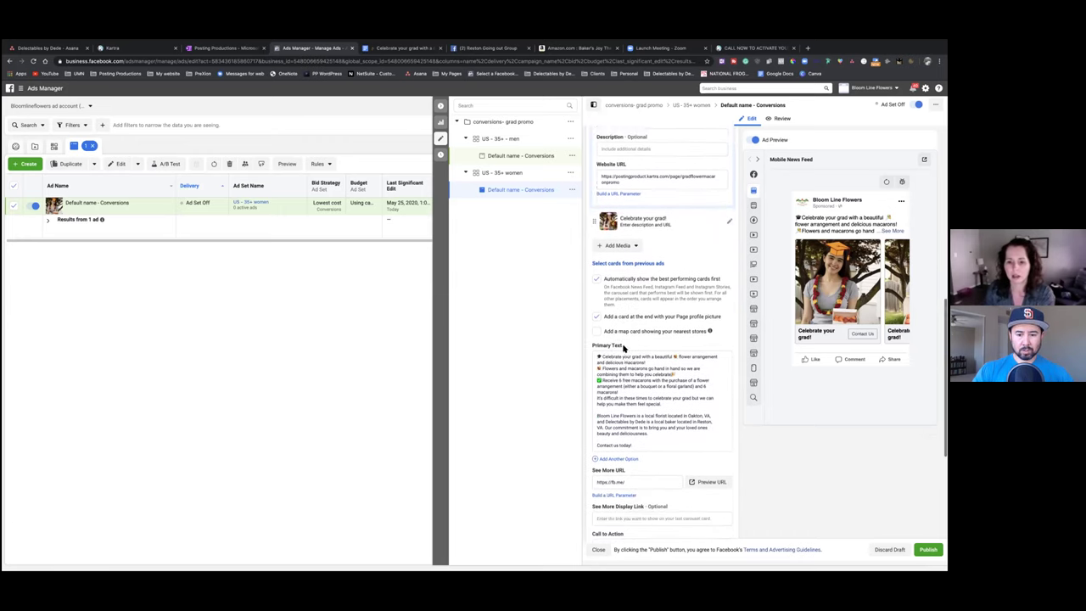
{"action": "scroll", "coordinate": [610, 384], "scroll_direction": "down", "scroll_amount": 4}
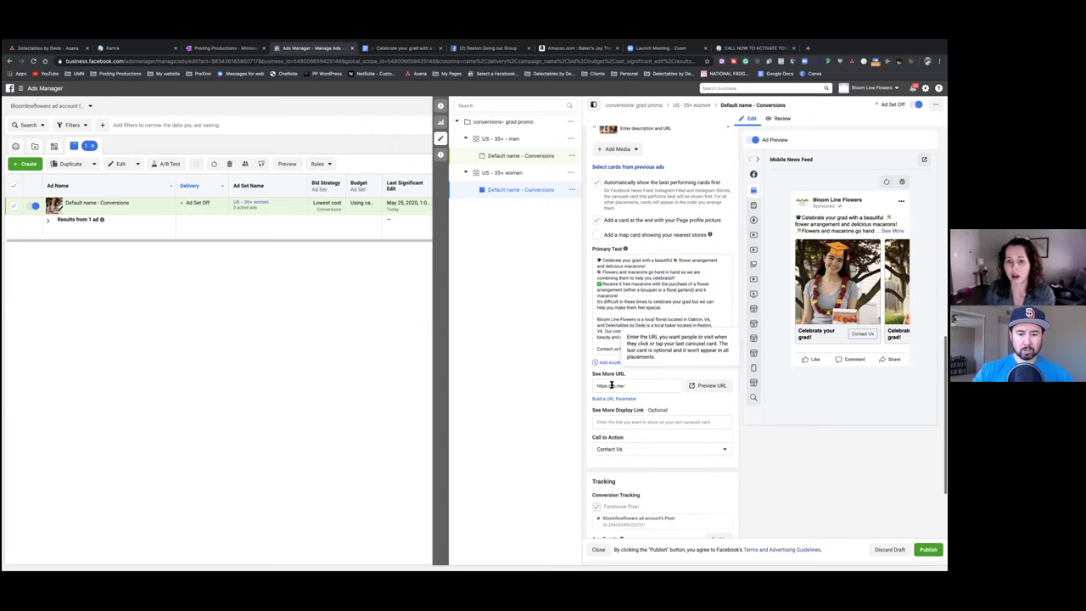
{"action": "scroll", "coordinate": [667, 296], "scroll_direction": "down", "scroll_amount": 5}
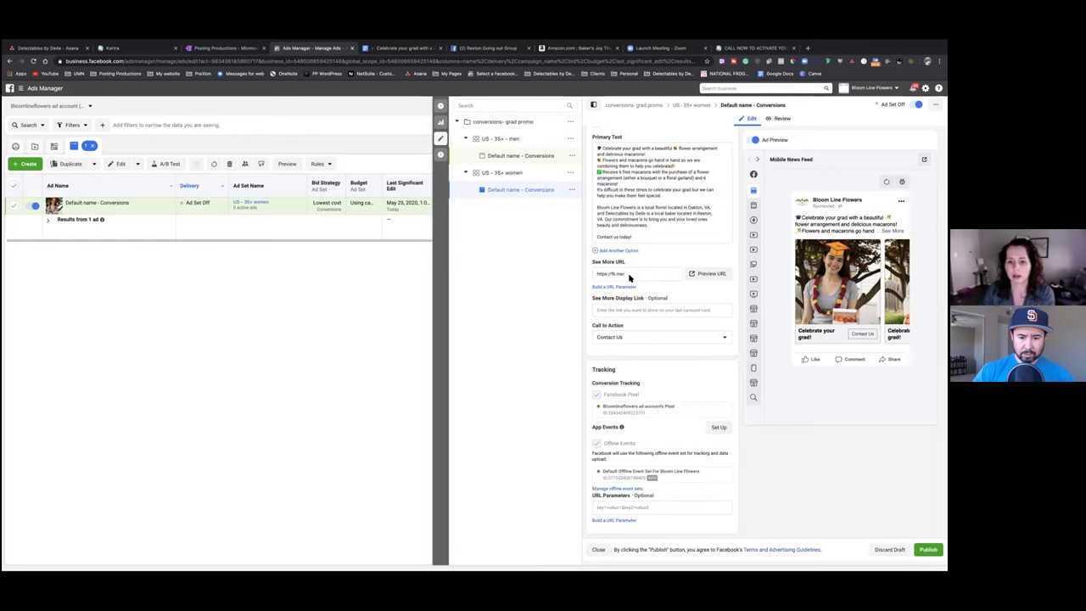
Preview the ad's See More URL and look through the page it opens
{"action": "left_click", "coordinate": [697, 276]}
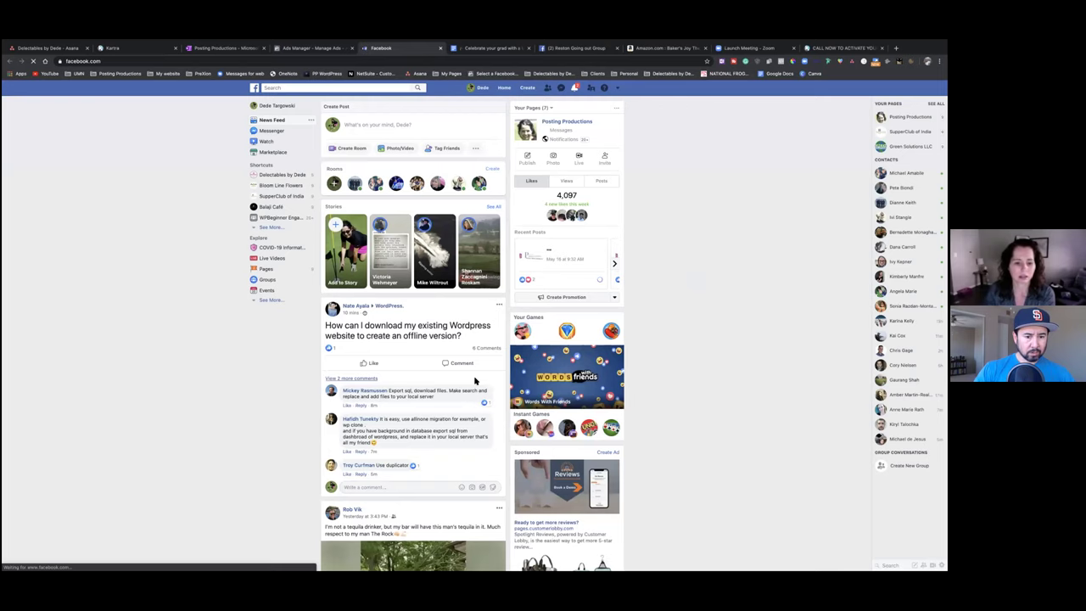
{"action": "scroll", "coordinate": [476, 381], "scroll_direction": "down", "scroll_amount": 3}
{"action": "scroll", "coordinate": [441, 408], "scroll_direction": "down", "scroll_amount": 3}
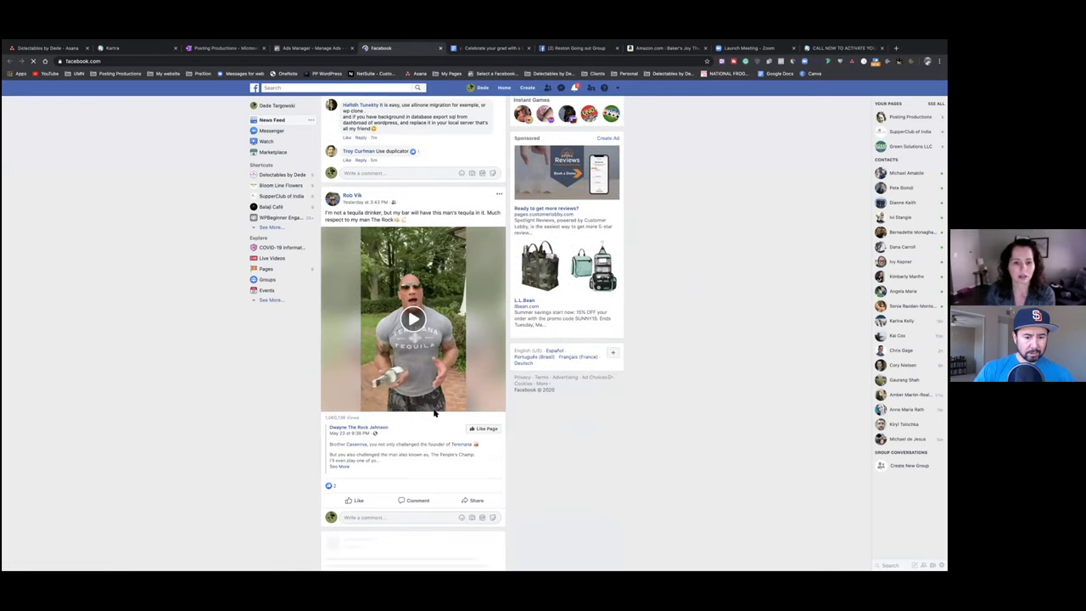
{"action": "scroll", "coordinate": [434, 412], "scroll_direction": "down", "scroll_amount": 10}
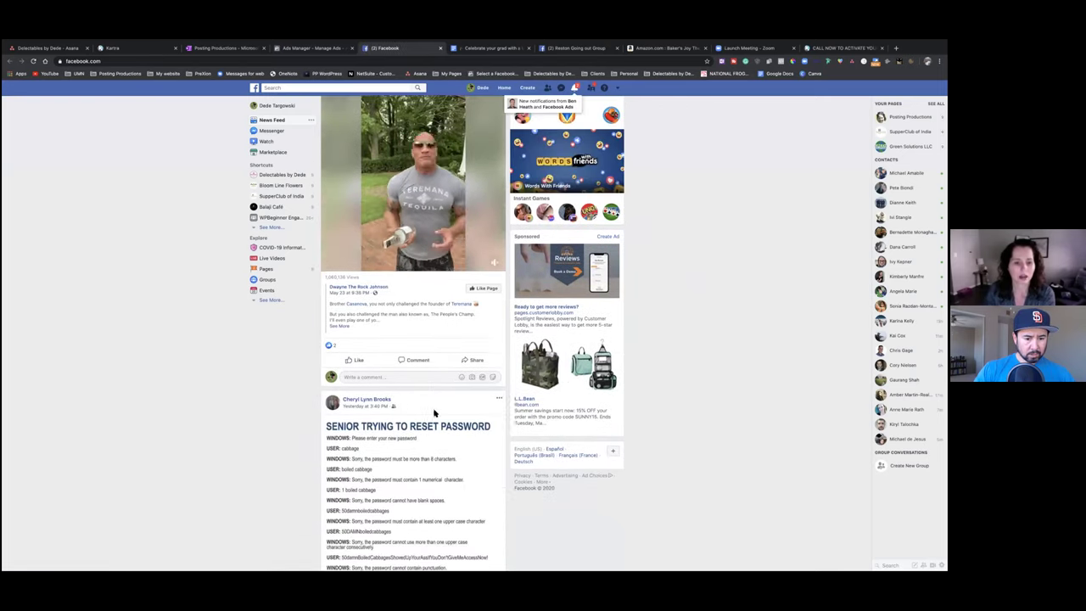
{"action": "scroll", "coordinate": [433, 412], "scroll_direction": "down", "scroll_amount": 9}
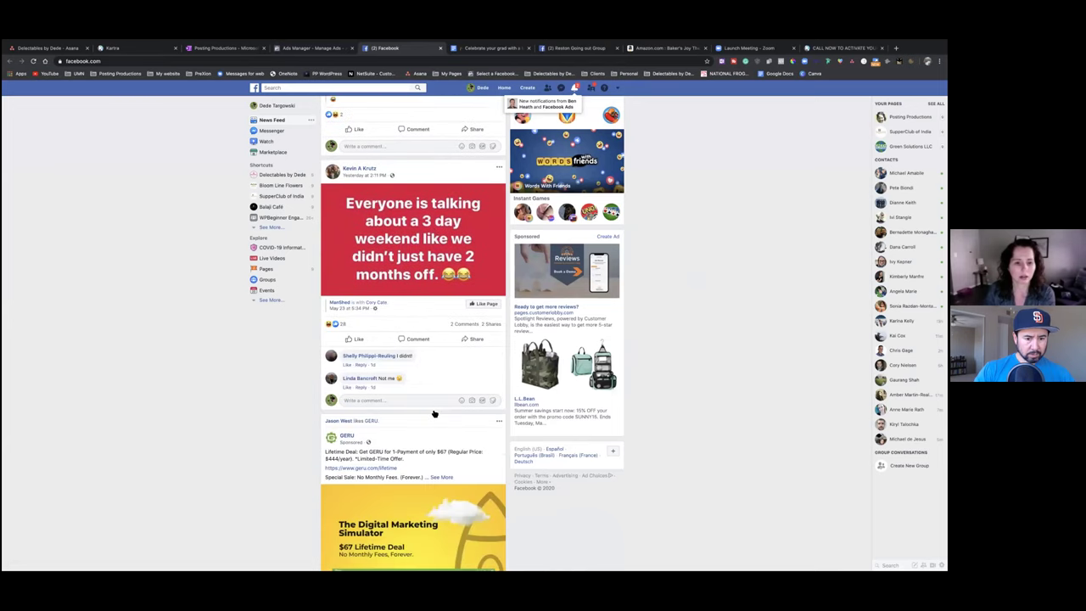
{"action": "scroll", "coordinate": [434, 412], "scroll_direction": "up", "scroll_amount": 20}
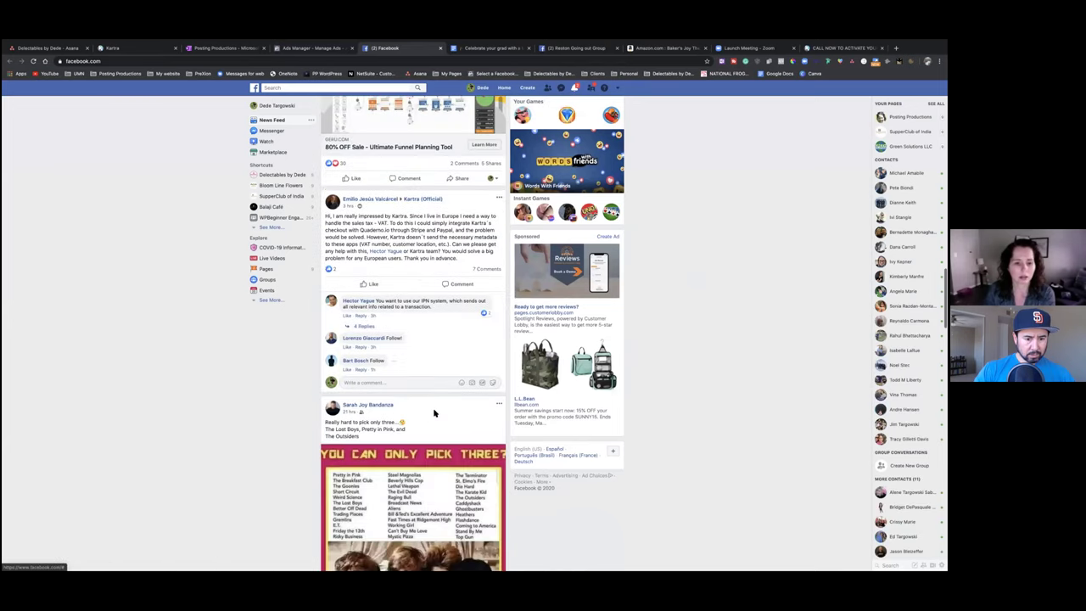
{"action": "scroll", "coordinate": [433, 412], "scroll_direction": "down", "scroll_amount": 5}
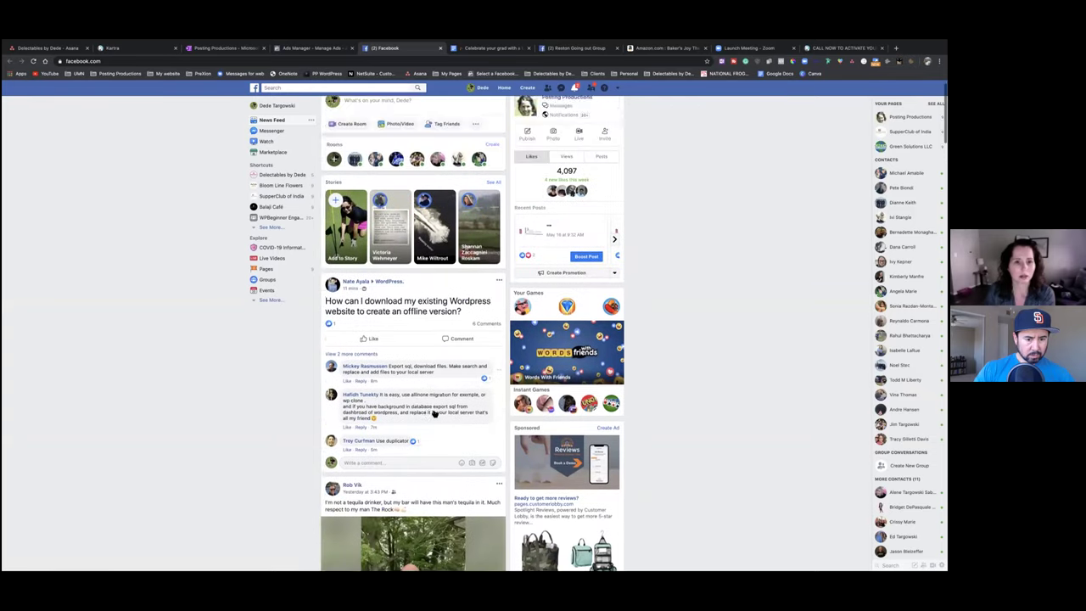
{"action": "scroll", "coordinate": [434, 412], "scroll_direction": "down", "scroll_amount": 5}
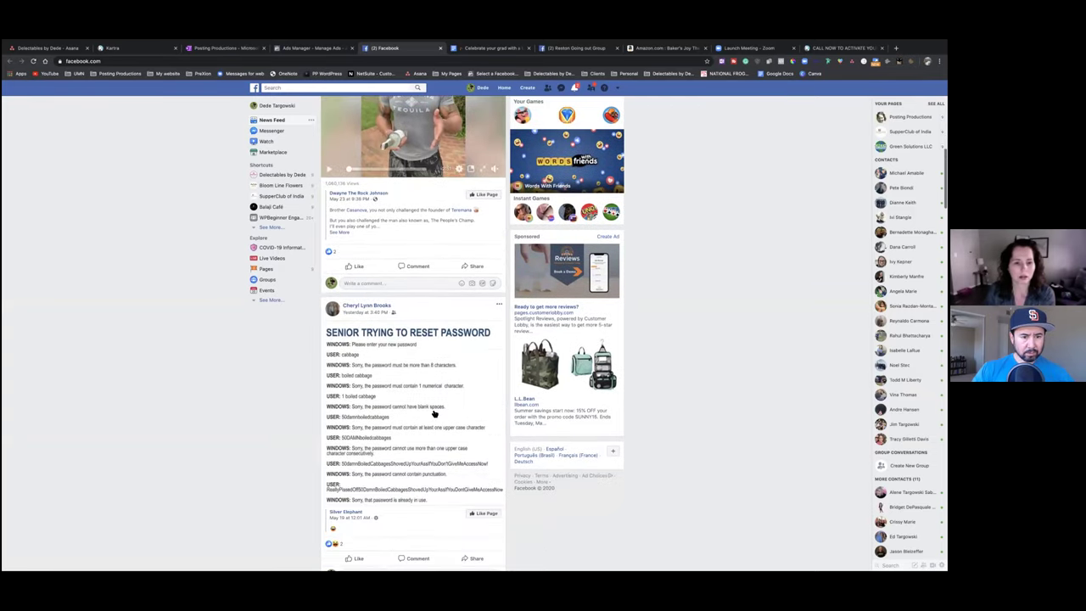
{"action": "scroll", "coordinate": [359, 97], "scroll_direction": "up", "scroll_amount": 13}
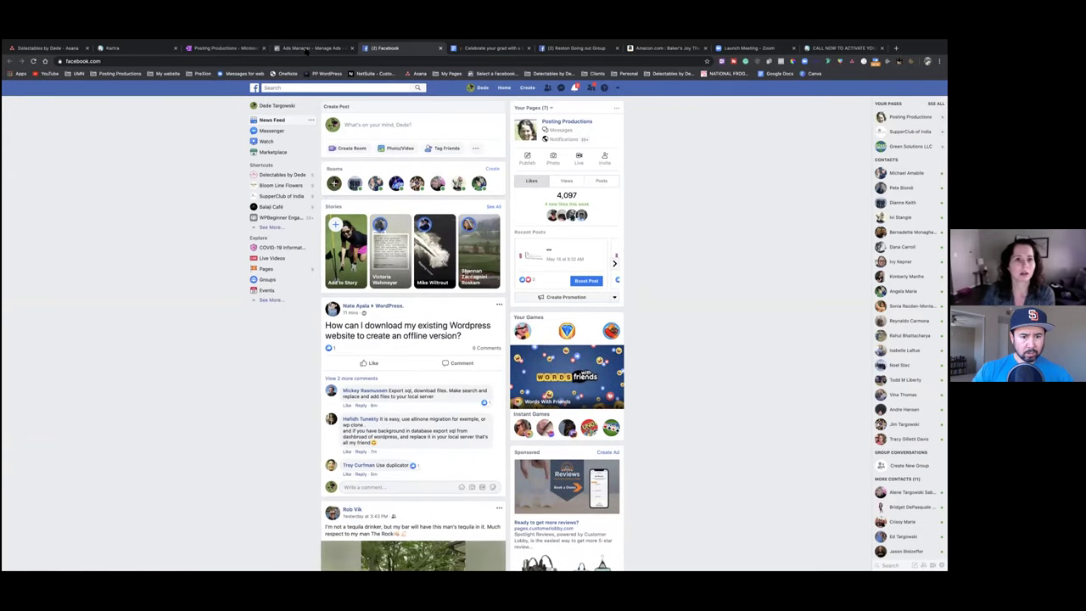
Return to Ads Manager and check the field help for the women's ad's card website URL and See More URL
{"action": "left_click", "coordinate": [312, 48]}
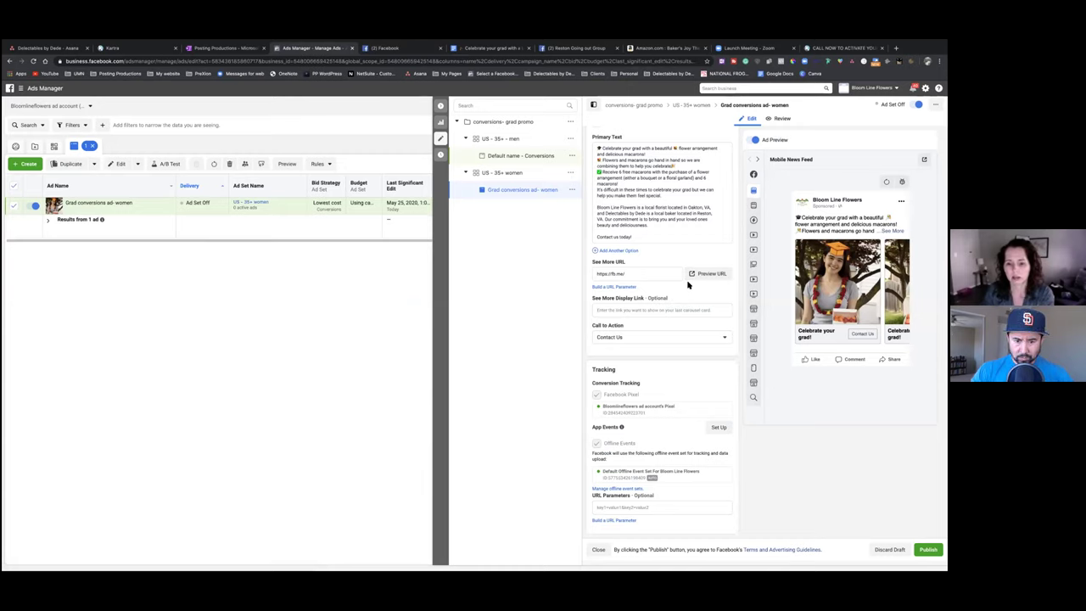
{"action": "scroll", "coordinate": [678, 320], "scroll_direction": "up", "scroll_amount": 3}
{"action": "scroll", "coordinate": [678, 320], "scroll_direction": "up", "scroll_amount": 4}
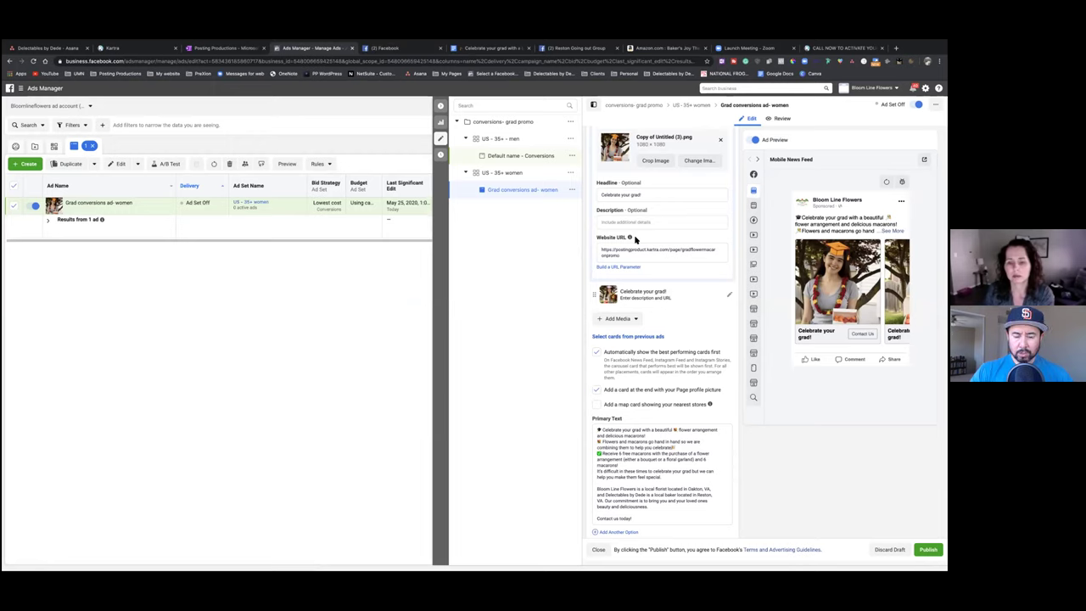
{"action": "mouse_move", "coordinate": [627, 237]}
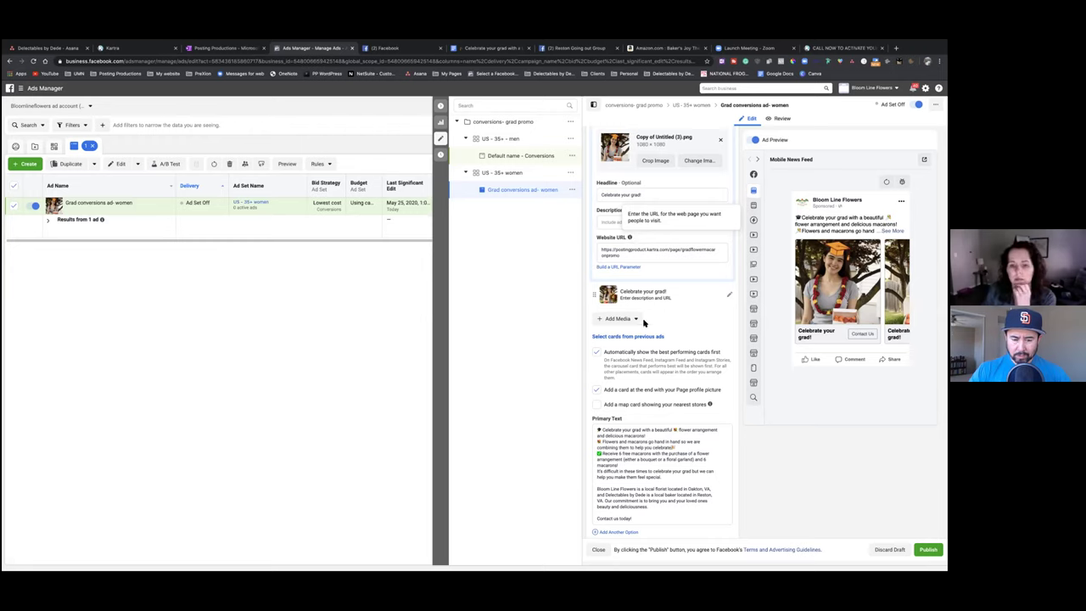
{"action": "scroll", "coordinate": [644, 350], "scroll_direction": "down", "scroll_amount": 5}
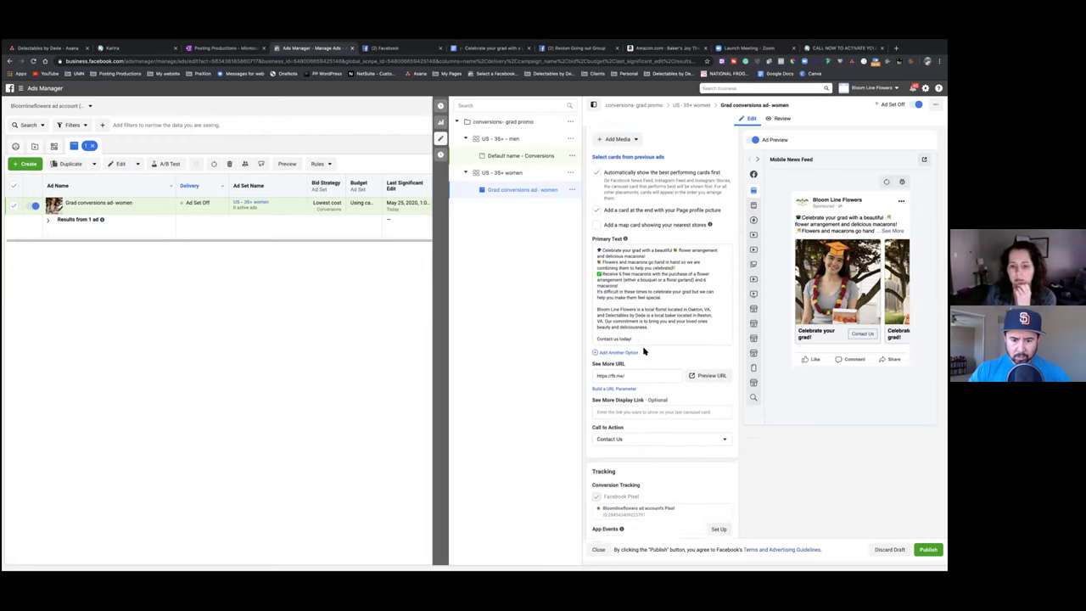
{"action": "scroll", "coordinate": [644, 350], "scroll_direction": "down", "scroll_amount": 1}
{"action": "mouse_move", "coordinate": [628, 349]}
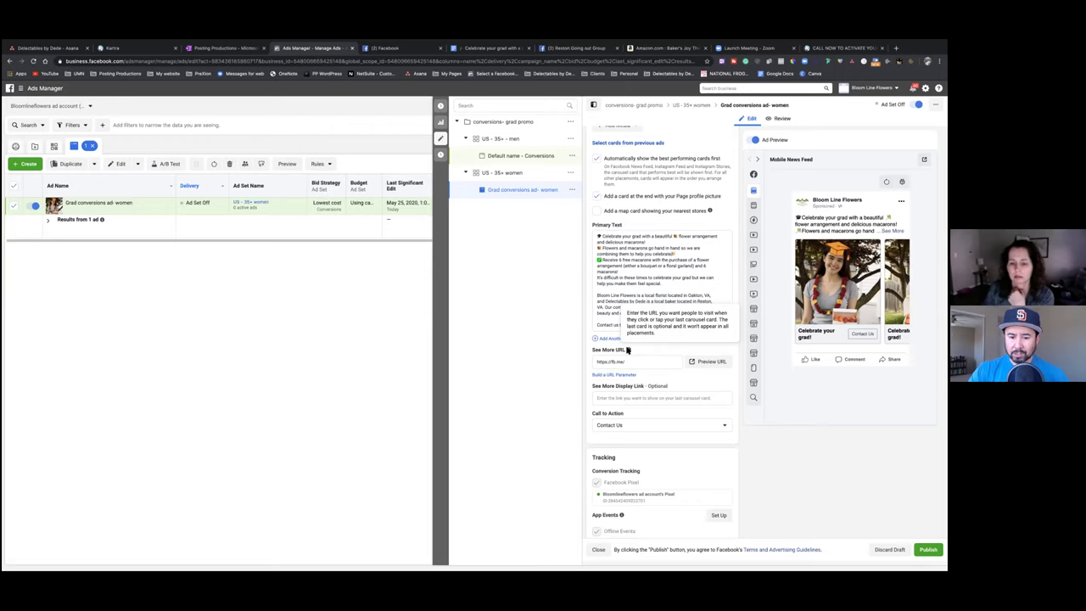
{"action": "left_click", "coordinate": [638, 361]}
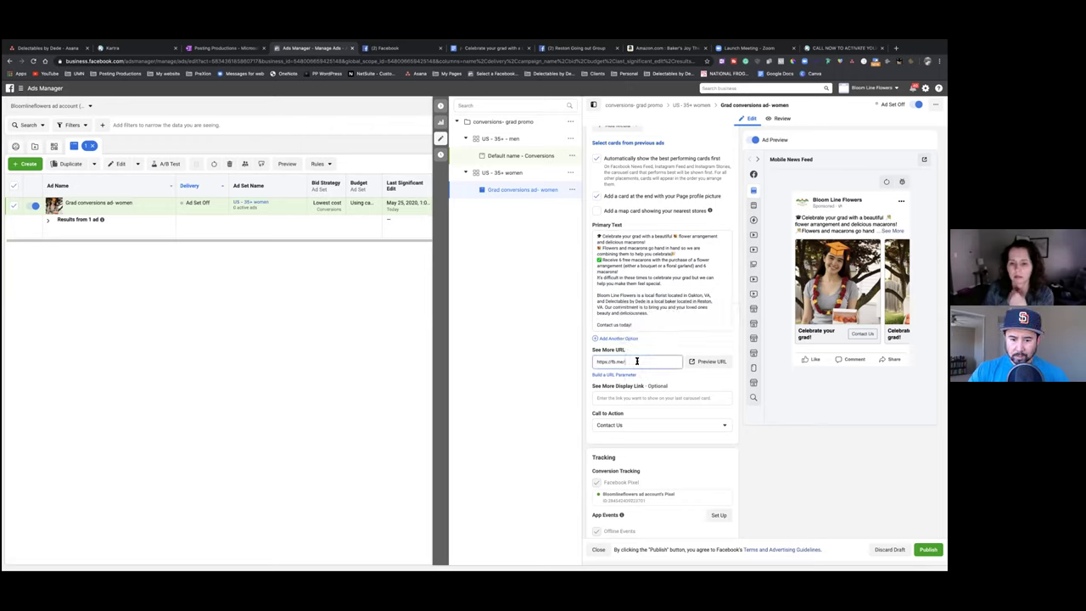
{"action": "key", "text": "ctrl+a"}
{"action": "key", "text": "BackSpace"}
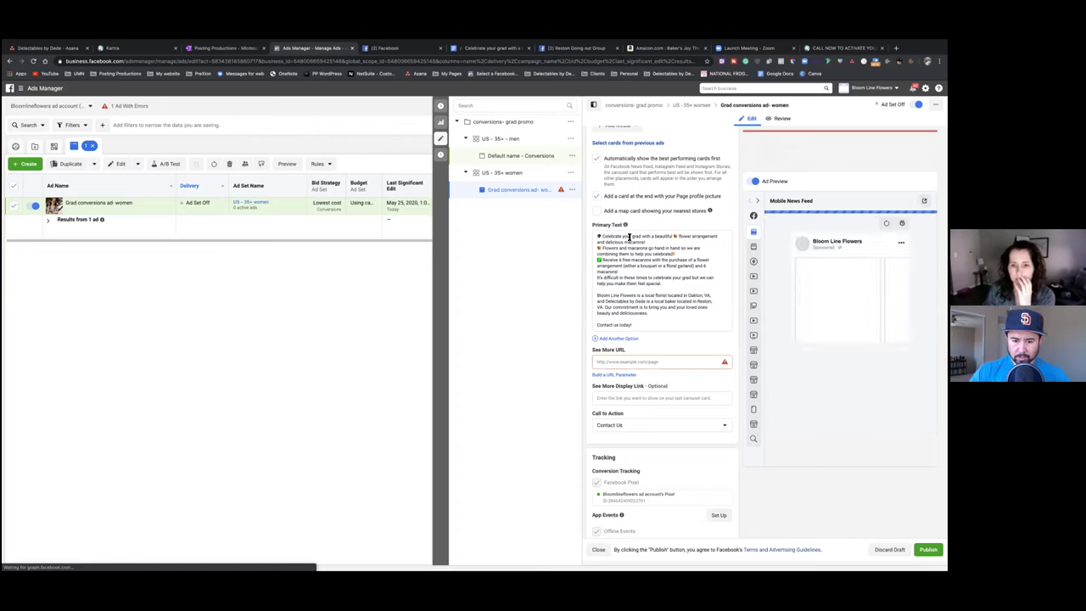
{"action": "scroll", "coordinate": [644, 254], "scroll_direction": "up", "scroll_amount": 5}
{"action": "left_click", "coordinate": [643, 216]}
{"action": "key", "text": "ctrl+a"}
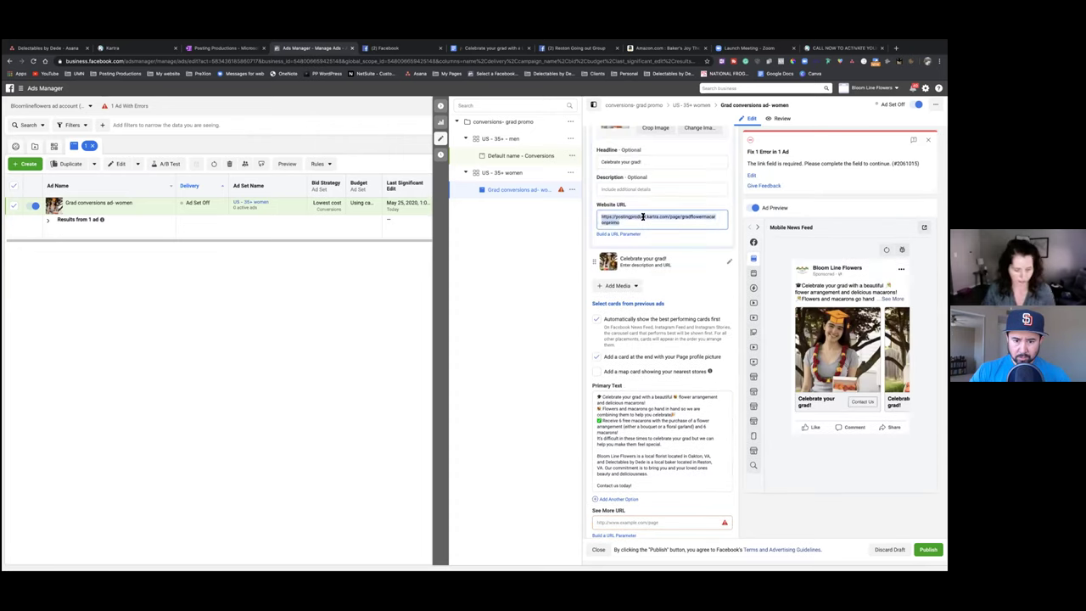
{"action": "scroll", "coordinate": [643, 254], "scroll_direction": "down", "scroll_amount": 4}
{"action": "left_click", "coordinate": [632, 341]}
{"action": "type", "text": "https://postingproduct.kartra.com/page/gradflowermacaronpromo"}
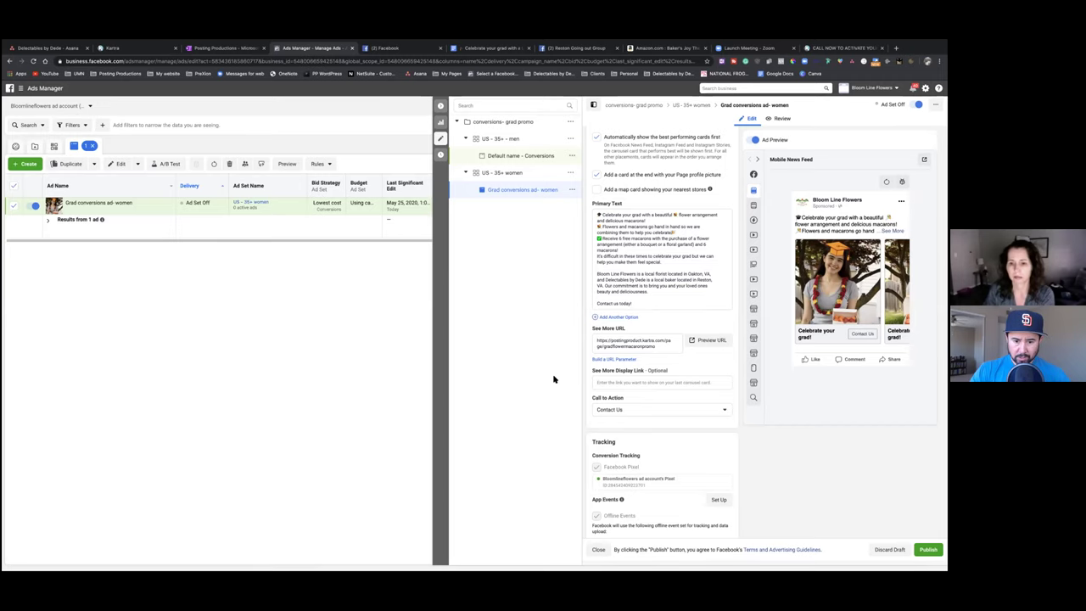
{"action": "left_click", "coordinate": [647, 382]}
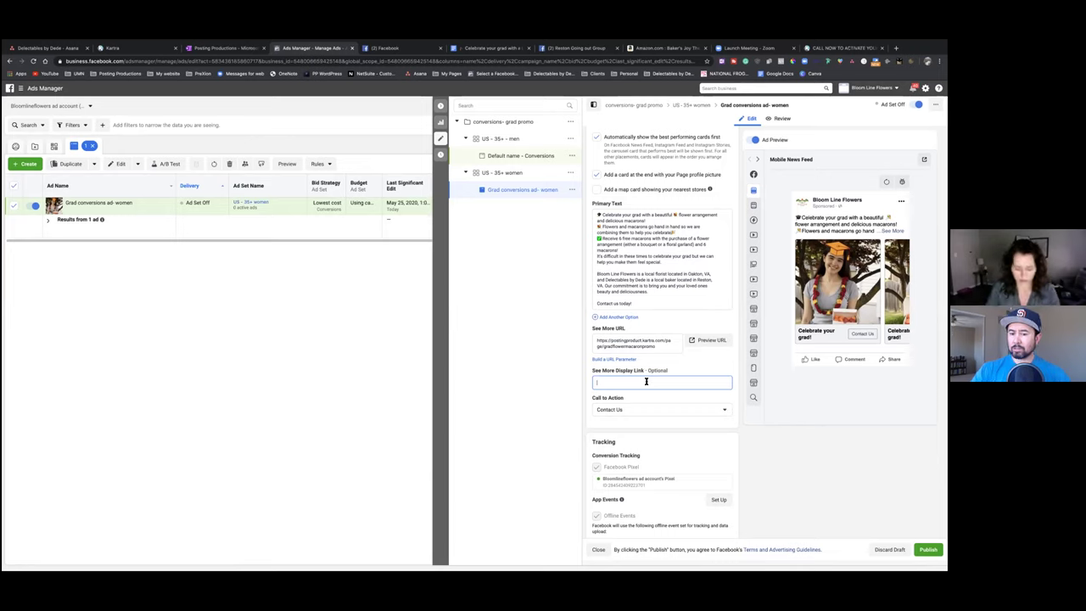
{"action": "type", "text": "www.bloomlin"}
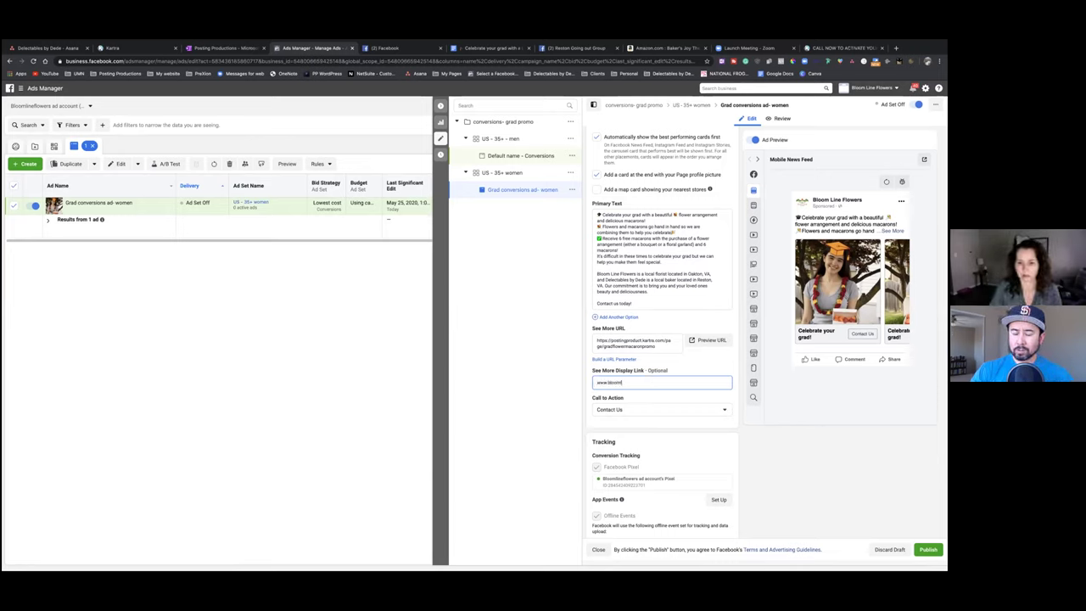
{"action": "type", "text": "eflowers.com"}
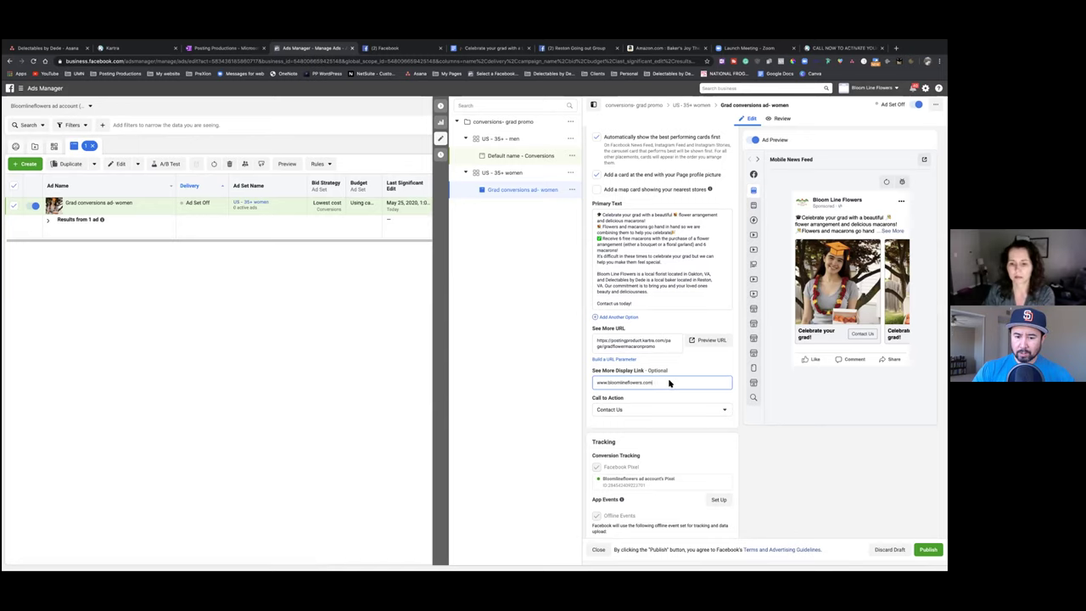
{"action": "scroll", "coordinate": [669, 382], "scroll_direction": "down", "scroll_amount": 2}
{"action": "scroll", "coordinate": [668, 384], "scroll_direction": "down", "scroll_amount": 1}
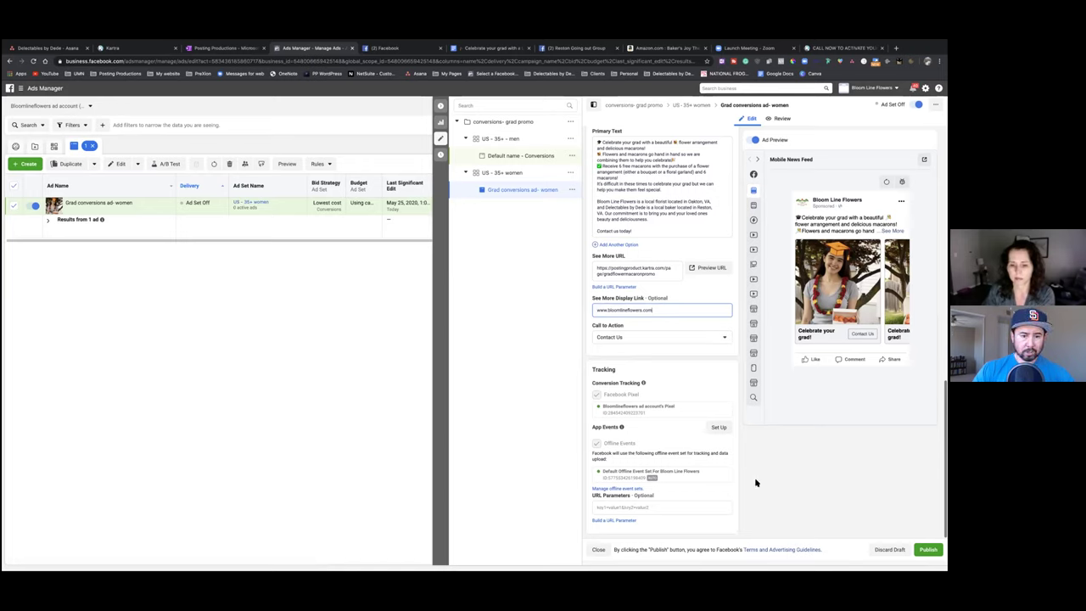
{"action": "left_click", "coordinate": [928, 549]}
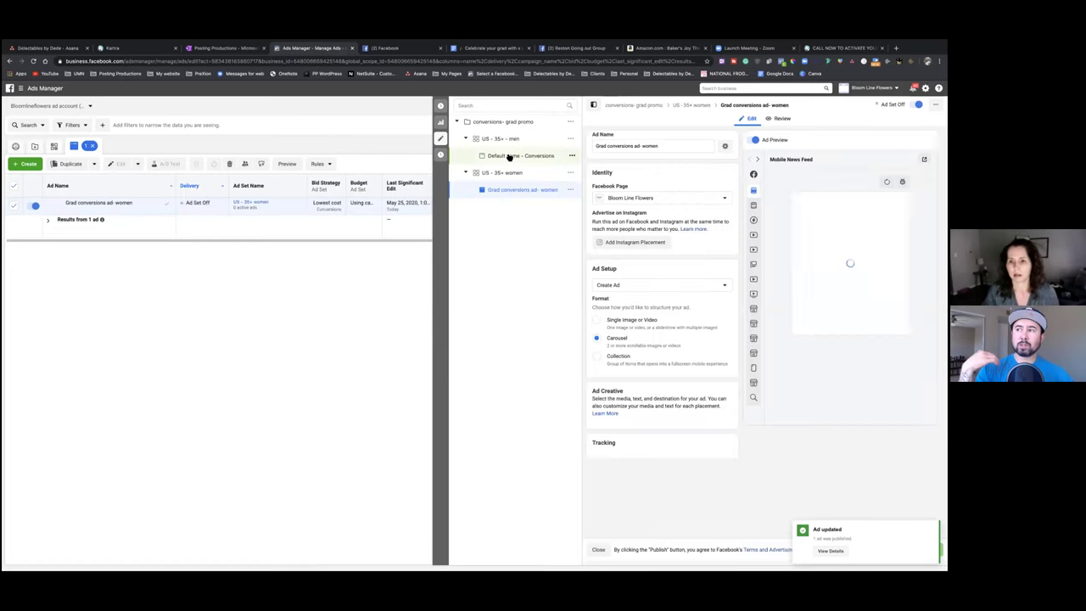
Open the US - 35+ - men ad set's ad for editing and rename it "Grad promo- men"
{"action": "left_click", "coordinate": [509, 156]}
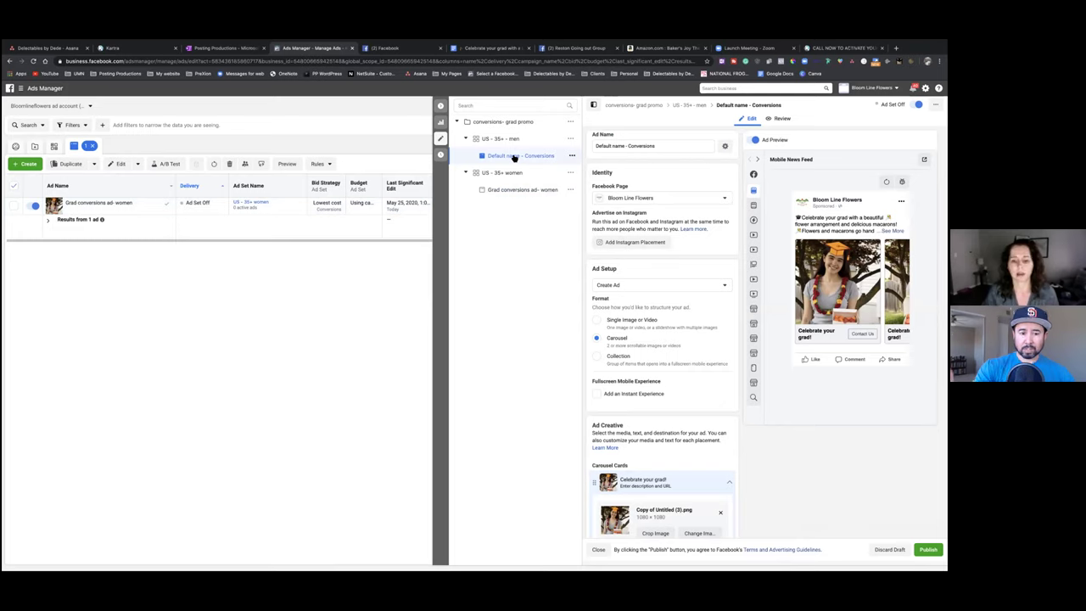
{"action": "left_click", "coordinate": [650, 148]}
{"action": "key", "text": "super+a"}
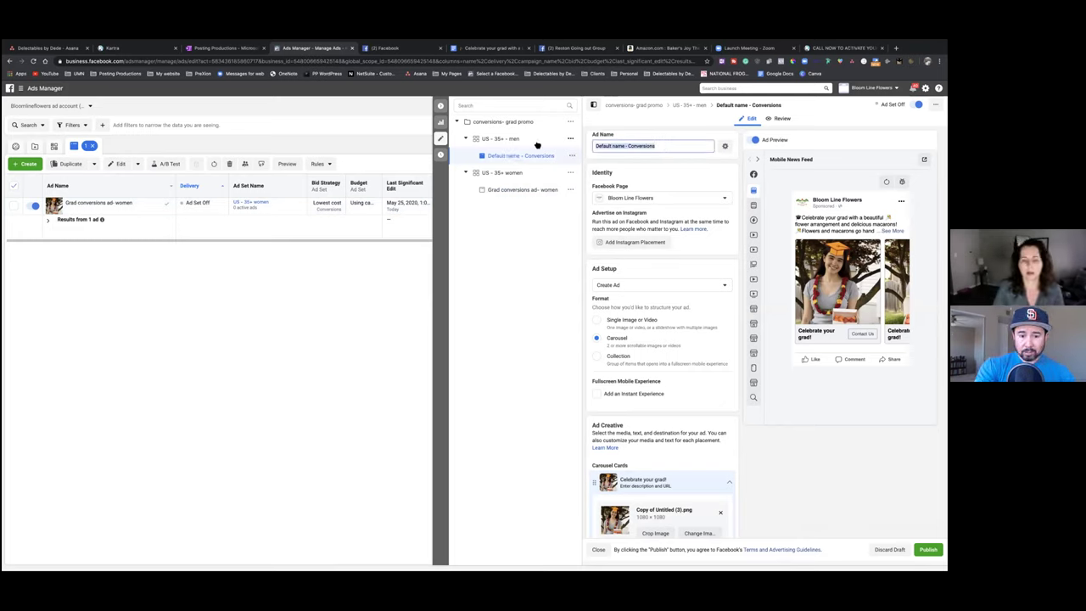
{"action": "type", "text": "Grad promo"}
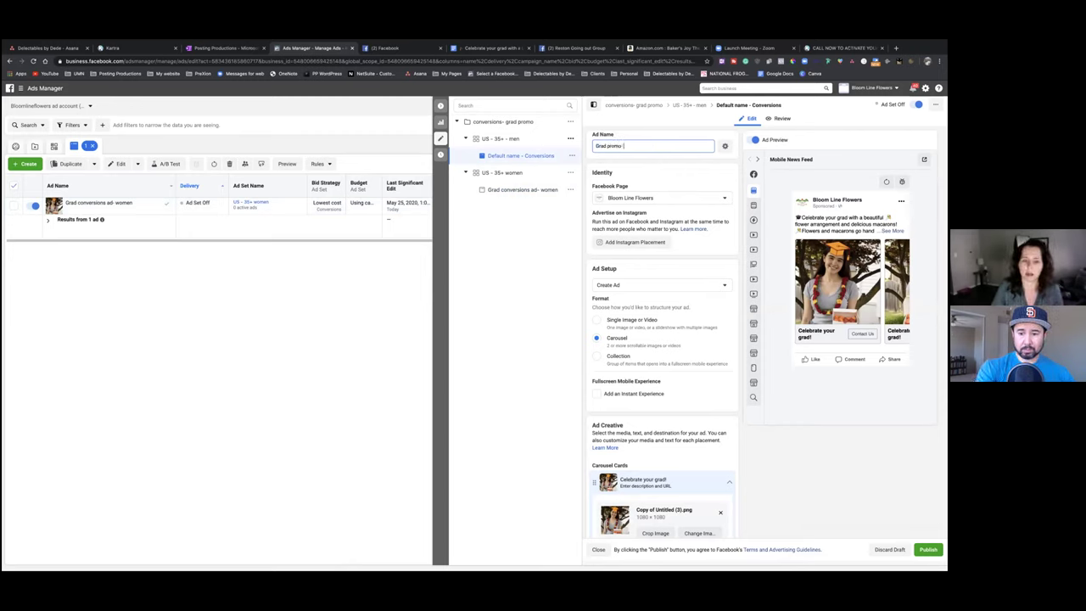
{"action": "type", "text": " - men"}
{"action": "scroll", "coordinate": [589, 265], "scroll_direction": "down", "scroll_amount": 2}
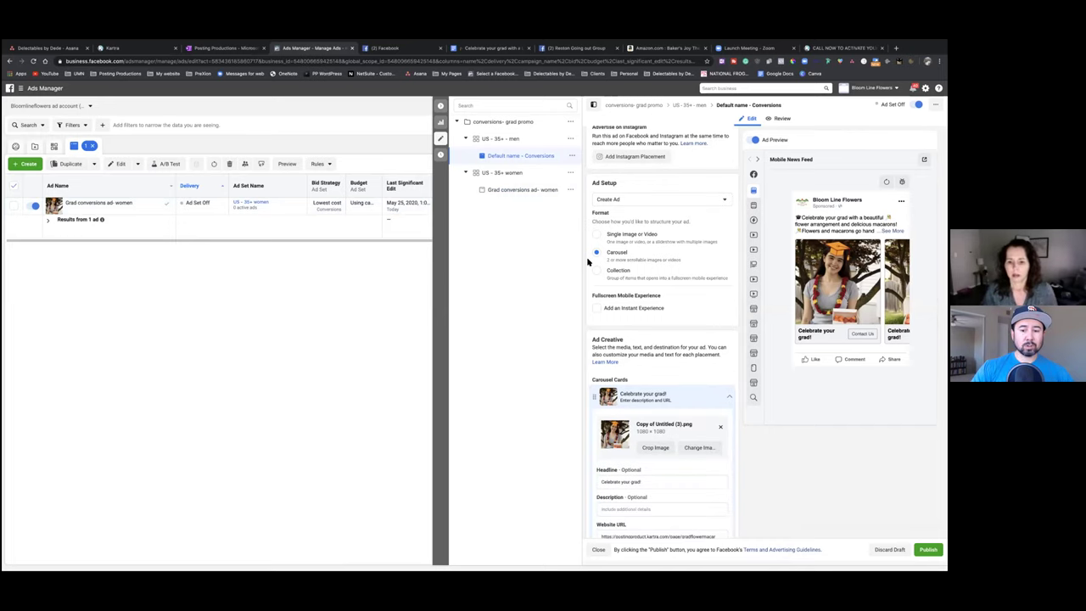
{"action": "scroll", "coordinate": [587, 261], "scroll_direction": "down", "scroll_amount": 3}
{"action": "left_click", "coordinate": [636, 395]}
{"action": "key", "text": "super+a"}
{"action": "key", "text": "ctrl+c"}
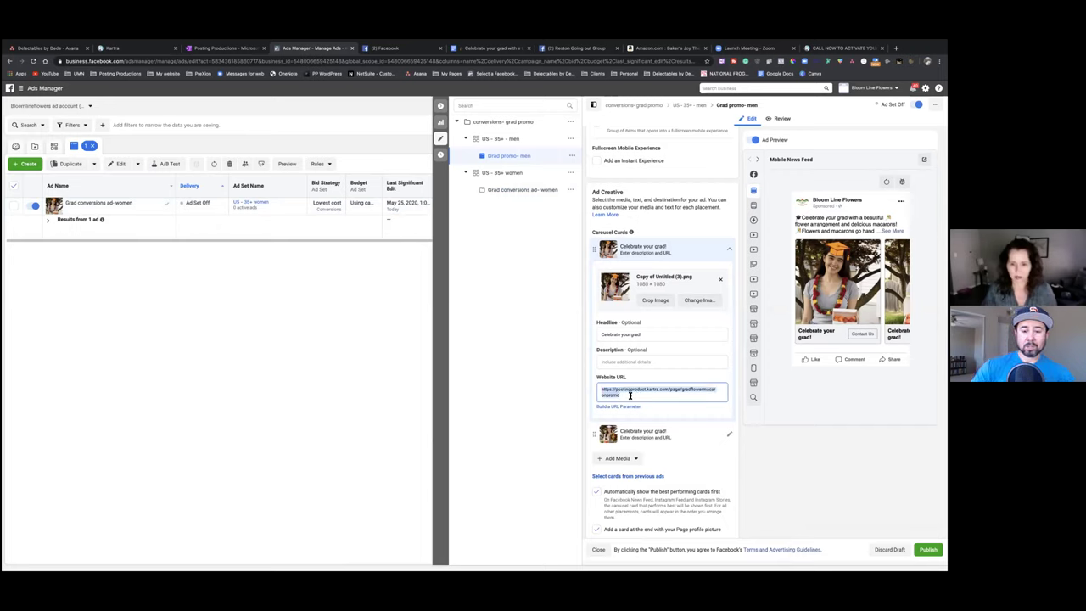
{"action": "scroll", "coordinate": [630, 395], "scroll_direction": "down", "scroll_amount": 3}
{"action": "scroll", "coordinate": [630, 395], "scroll_direction": "down", "scroll_amount": 4}
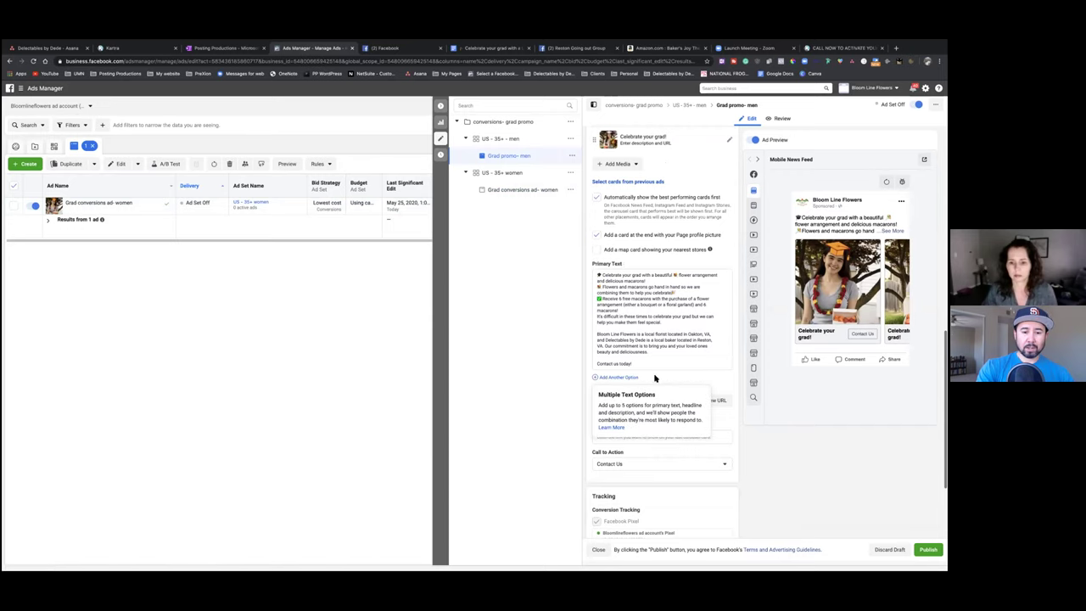
{"action": "left_click", "coordinate": [630, 401]}
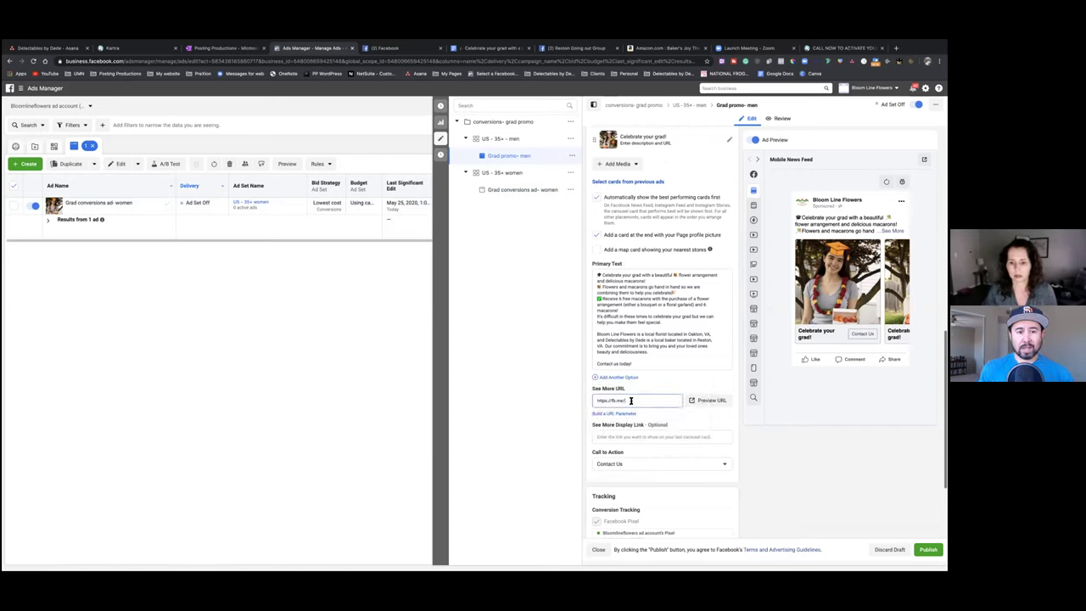
{"action": "key", "text": "ctrl+a"}
{"action": "key", "text": "ctrl+v"}
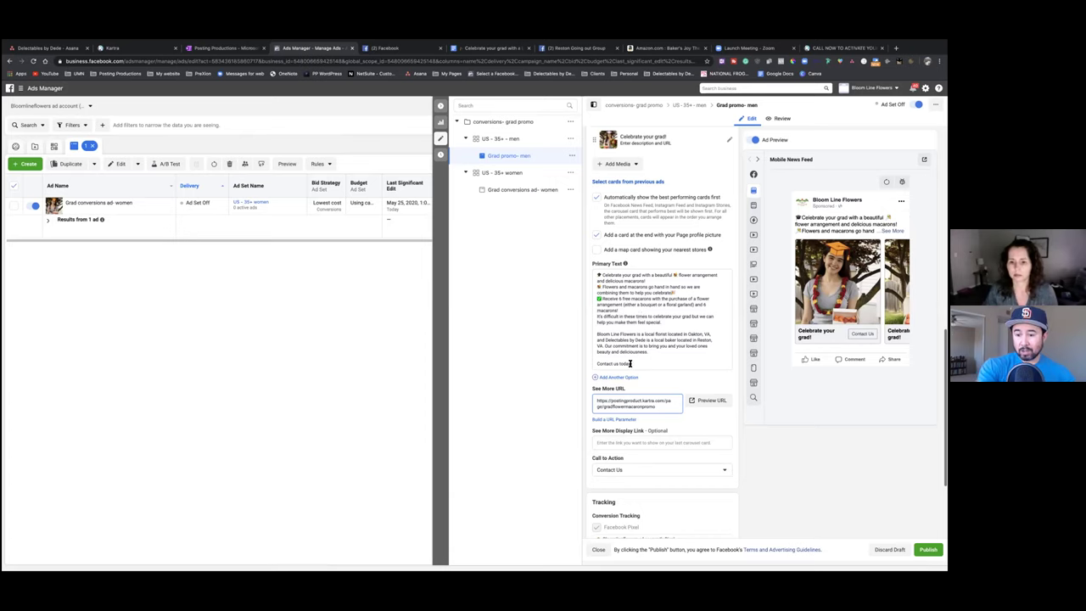
{"action": "scroll", "coordinate": [630, 363], "scroll_direction": "down", "scroll_amount": 3}
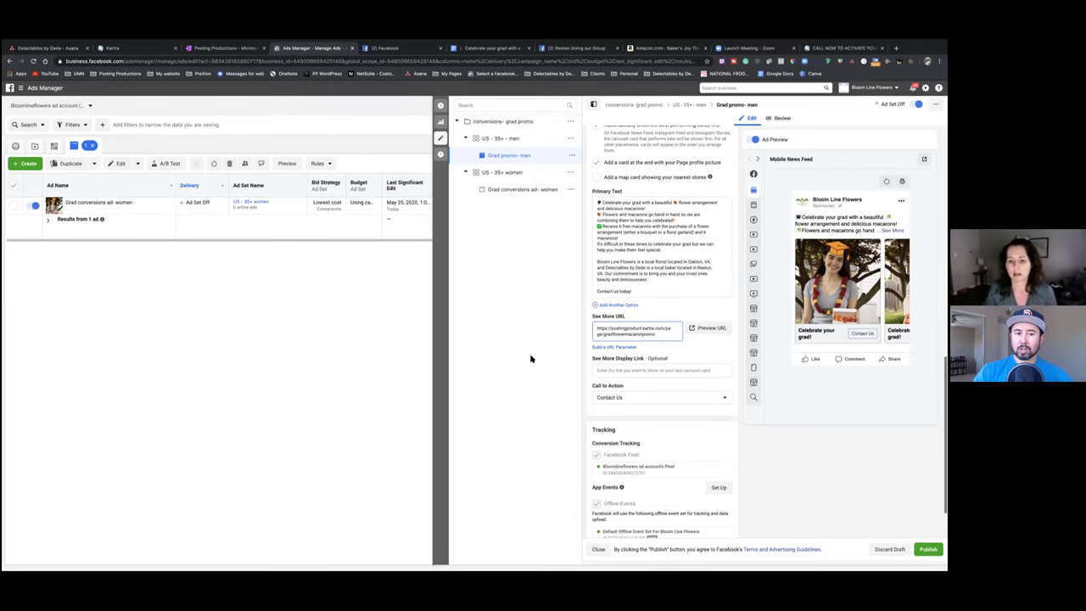
{"action": "scroll", "coordinate": [615, 367], "scroll_direction": "up", "scroll_amount": 3}
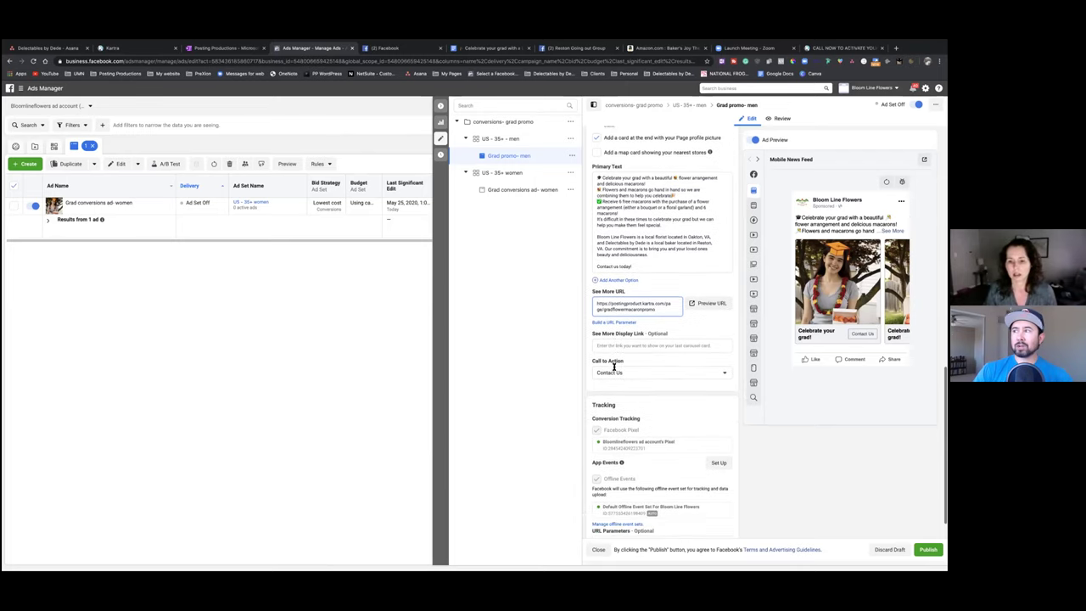
{"action": "scroll", "coordinate": [614, 370], "scroll_direction": "up", "scroll_amount": 4}
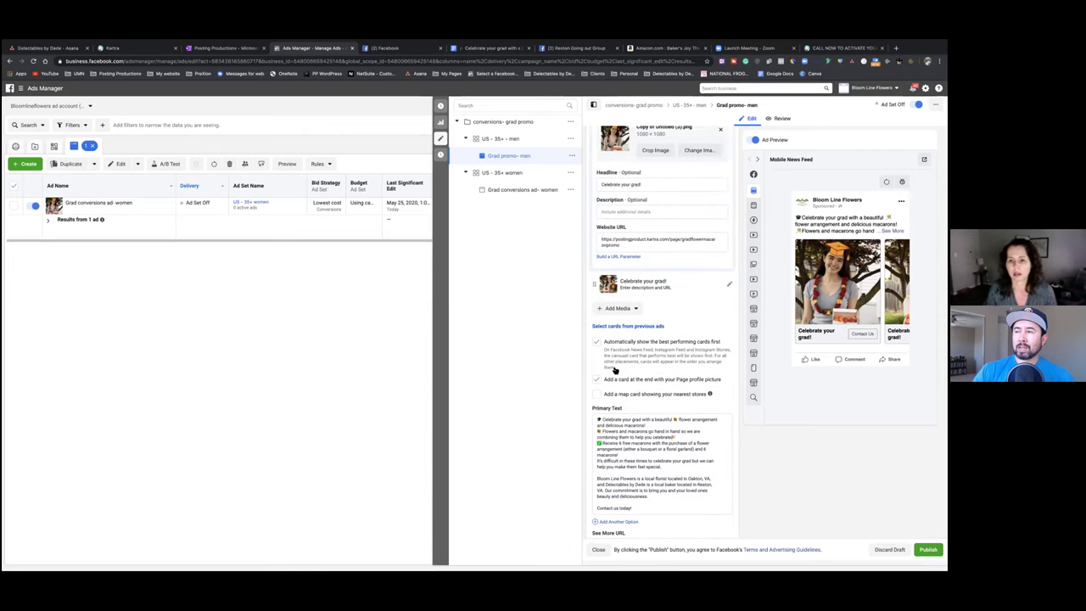
{"action": "scroll", "coordinate": [616, 370], "scroll_direction": "up", "scroll_amount": 2}
{"action": "left_click", "coordinate": [614, 256]}
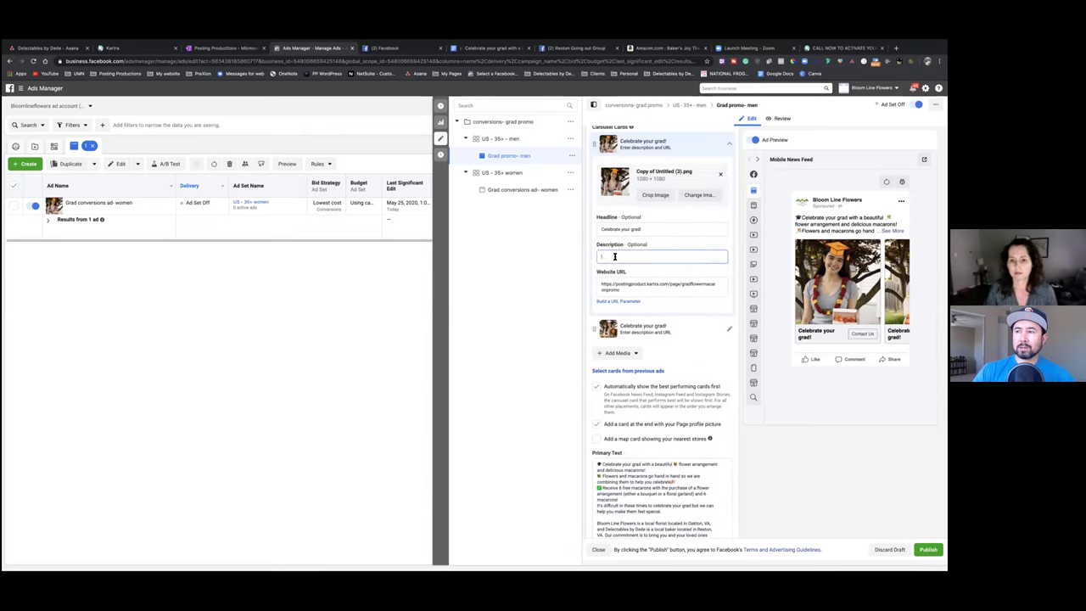
{"action": "type", "text": "www."}
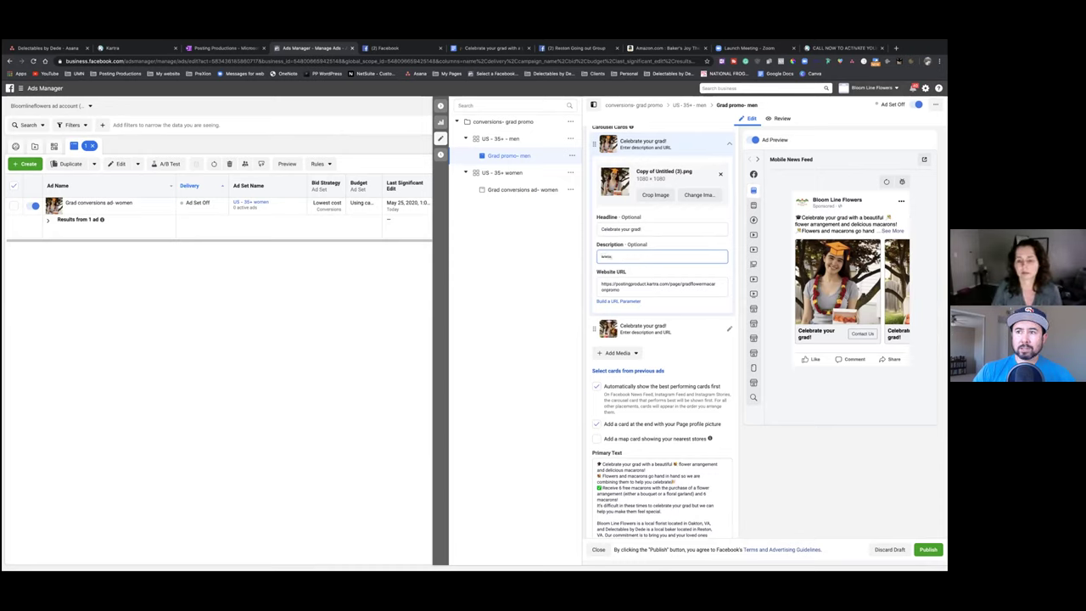
{"action": "scroll", "coordinate": [658, 326], "scroll_direction": "down", "scroll_amount": 5}
{"action": "scroll", "coordinate": [658, 326], "scroll_direction": "down", "scroll_amount": 5}
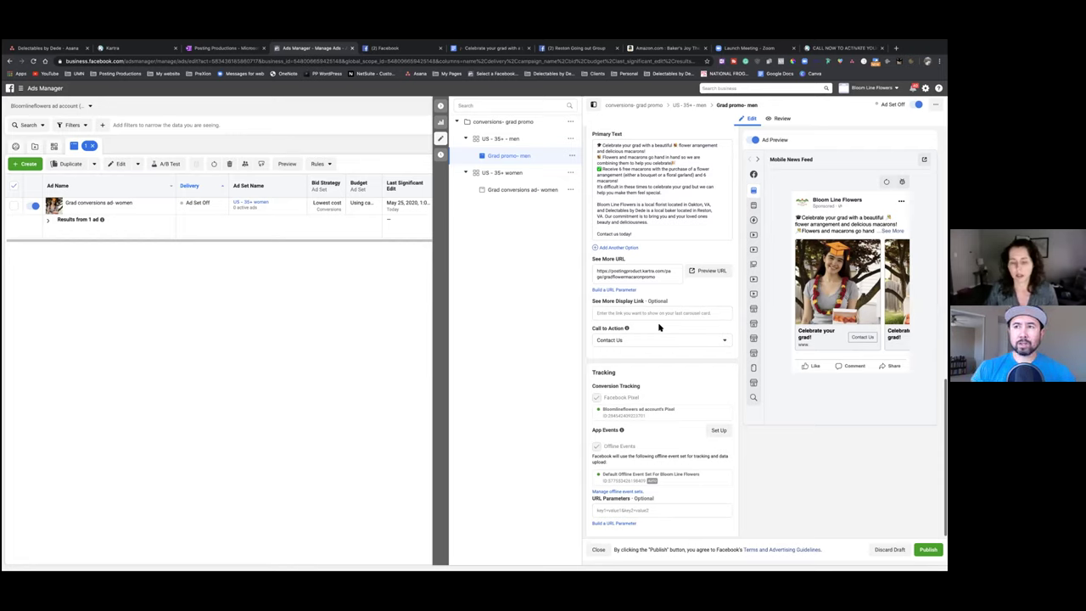
{"action": "scroll", "coordinate": [658, 327], "scroll_direction": "up", "scroll_amount": 8}
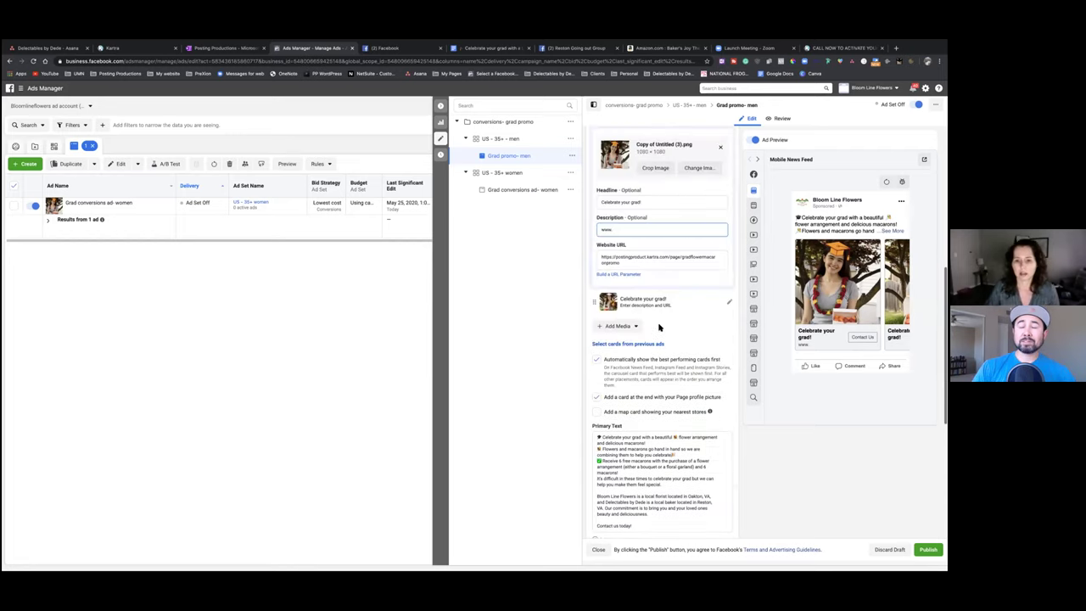
{"action": "type", "text": ".bloom"}
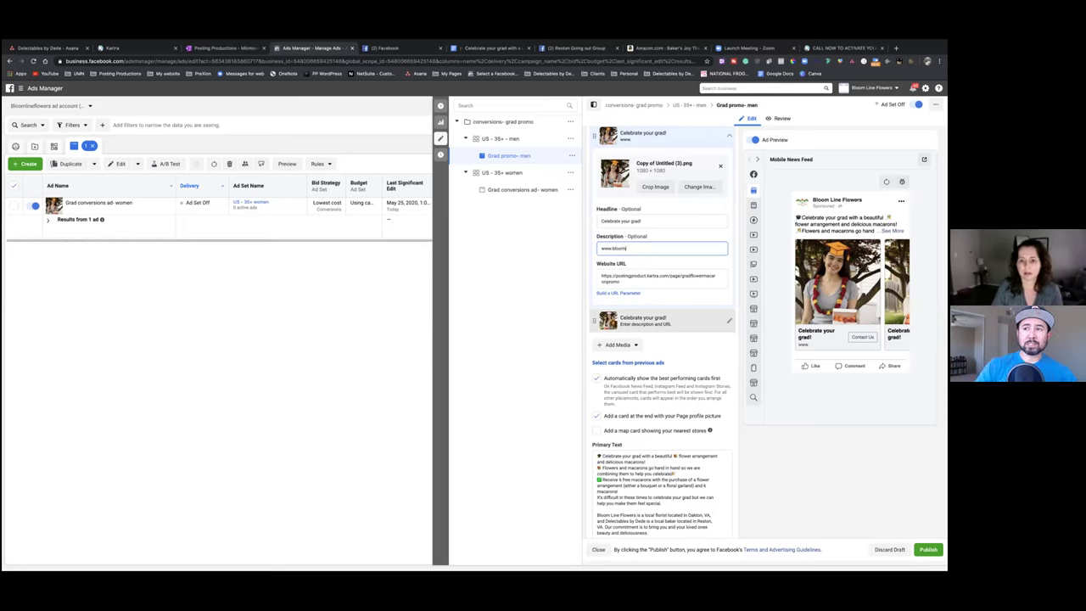
{"action": "type", "text": "lineflowers.com"}
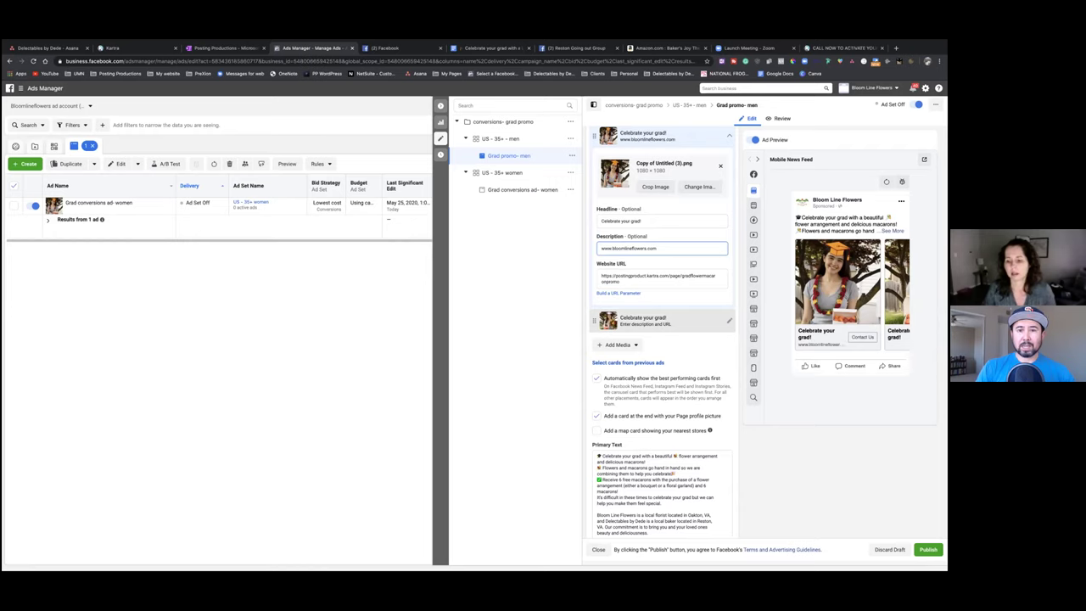
{"action": "left_click", "coordinate": [929, 549]}
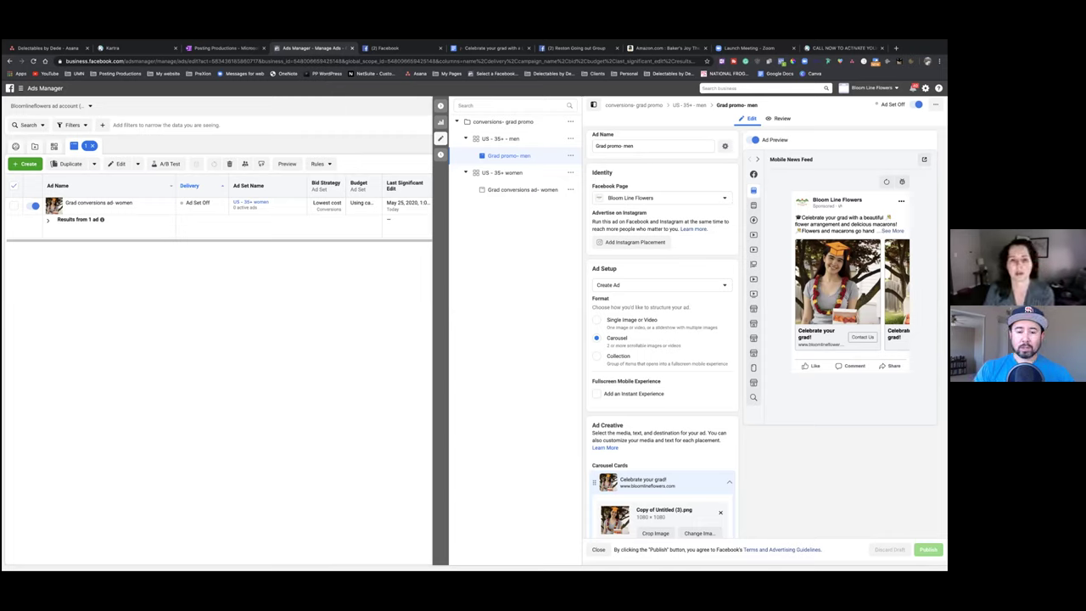
Close the ad editor, turn on the conversions- grad promo campaign and display its ad sets
{"action": "left_click", "coordinate": [442, 105]}
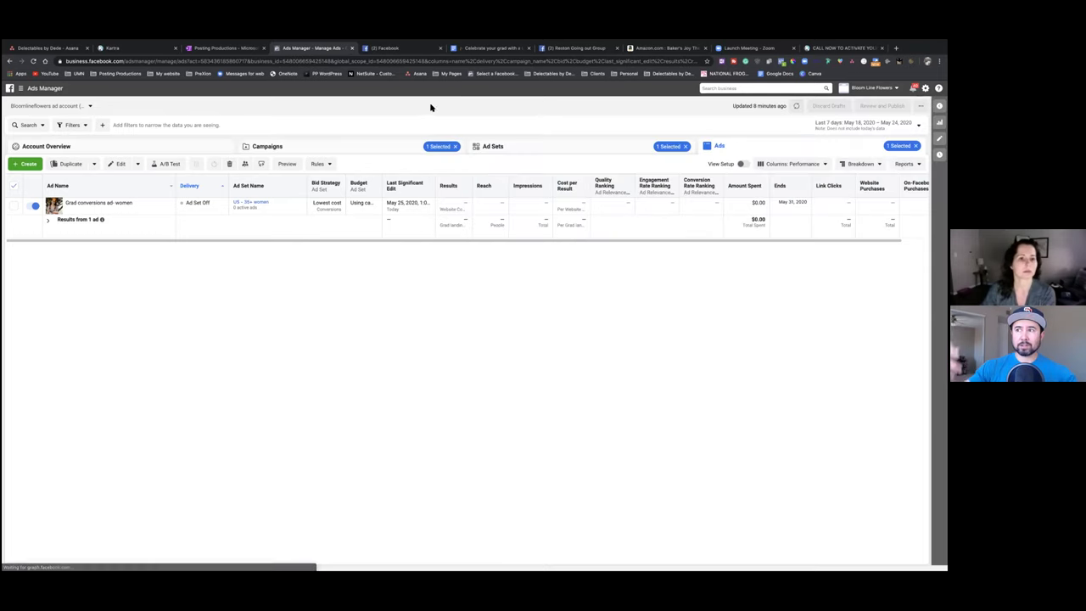
{"action": "left_click", "coordinate": [318, 146]}
{"action": "left_click", "coordinate": [33, 200]}
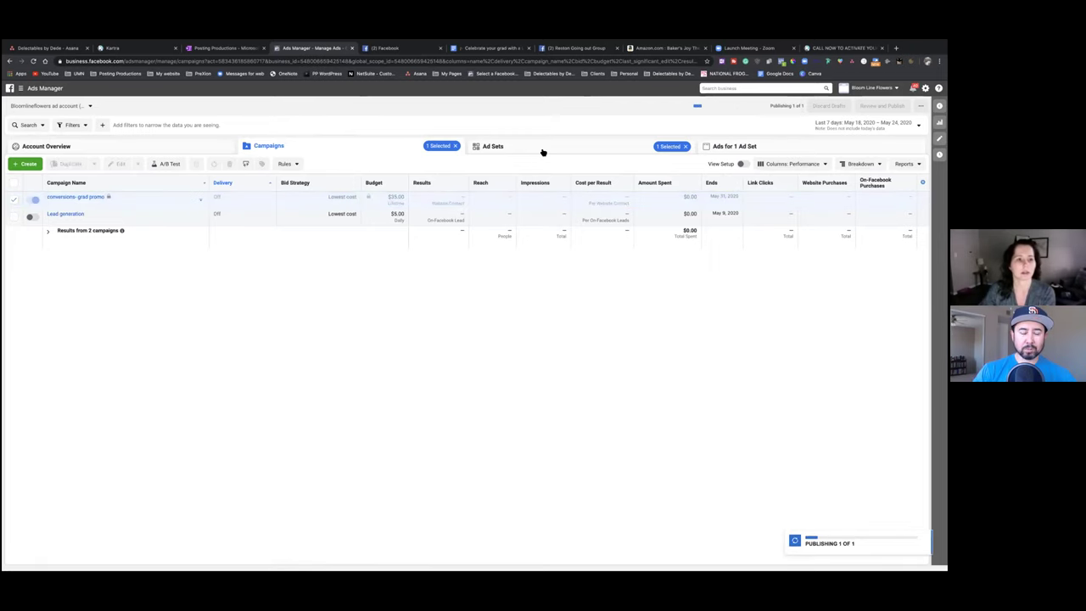
{"action": "left_click", "coordinate": [518, 150]}
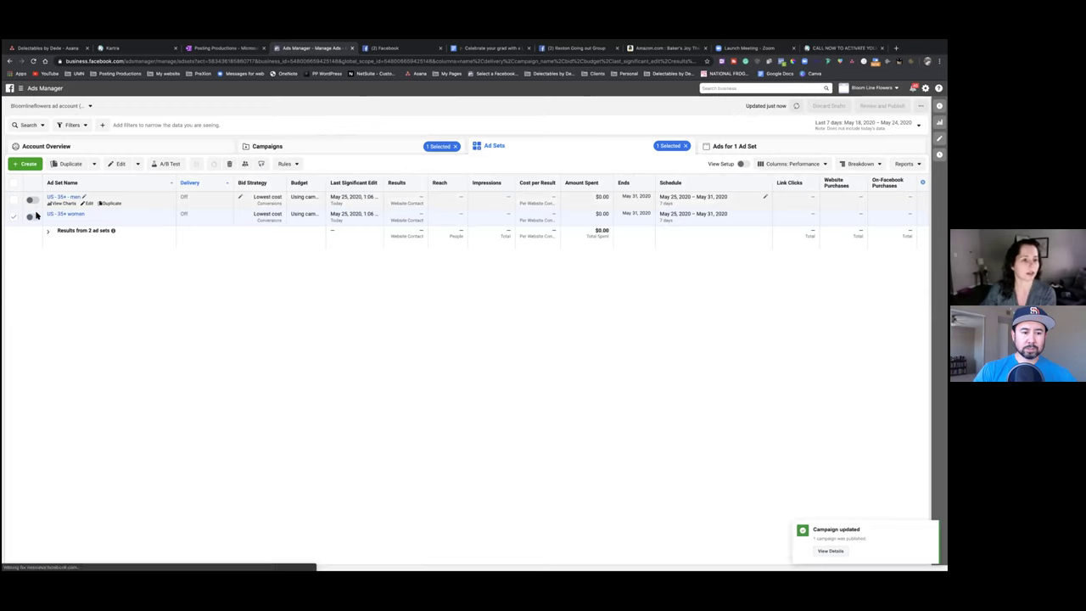
Turn on the US - 35+ - men and US - 35+ women ad sets and display the women's ad
{"action": "left_click", "coordinate": [32, 199]}
{"action": "left_click", "coordinate": [32, 216]}
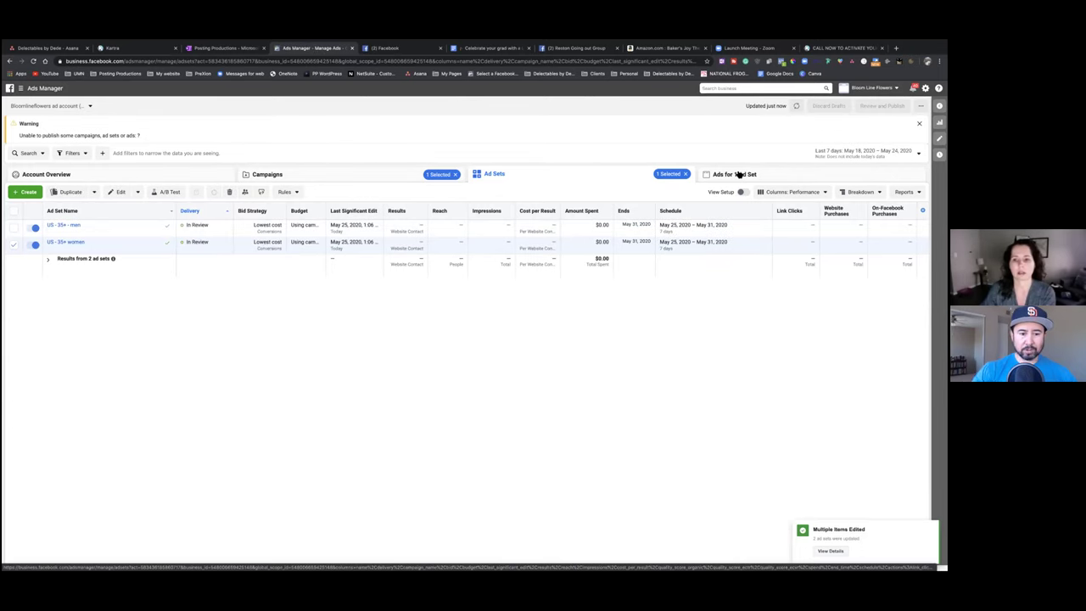
{"action": "left_click", "coordinate": [736, 174]}
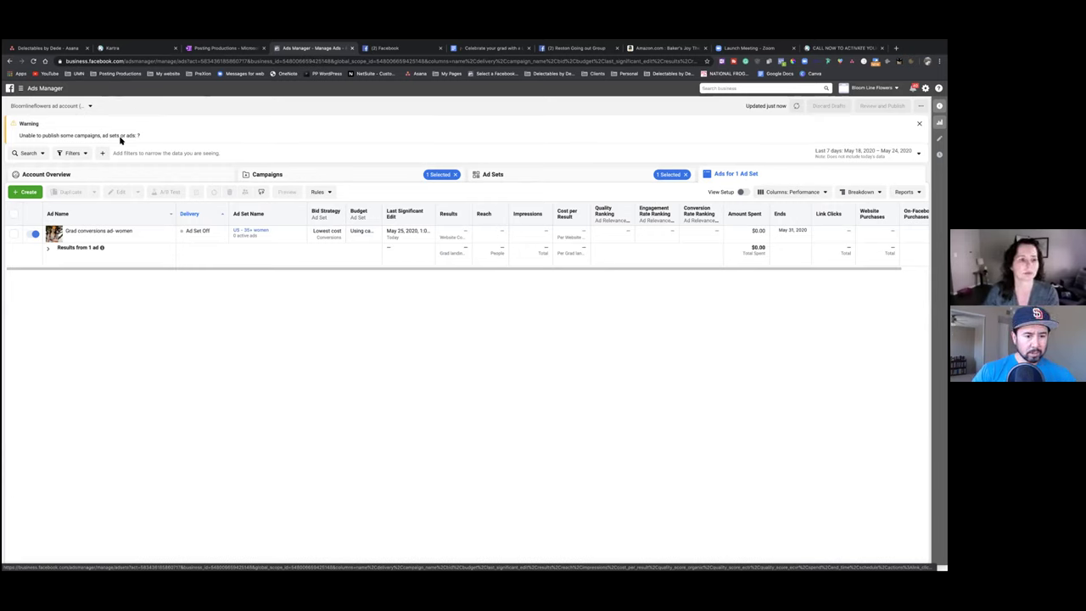
Check the delivery status of the grad promo campaign, its ad sets and the women's ad, ending on the campaigns list
{"action": "left_click", "coordinate": [382, 175]}
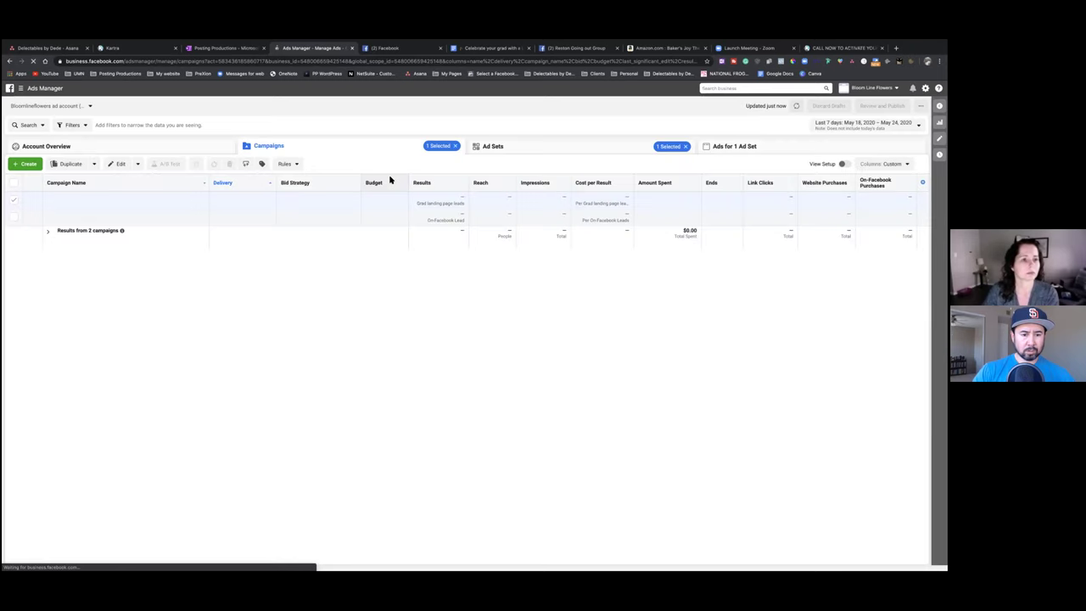
{"action": "left_click", "coordinate": [526, 148]}
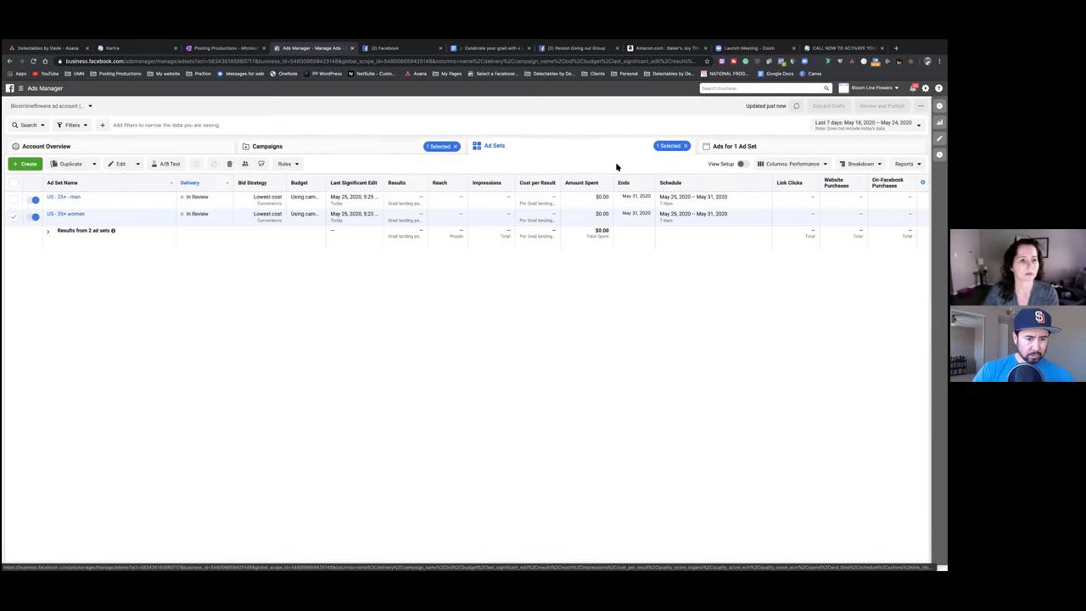
{"action": "left_click", "coordinate": [740, 147]}
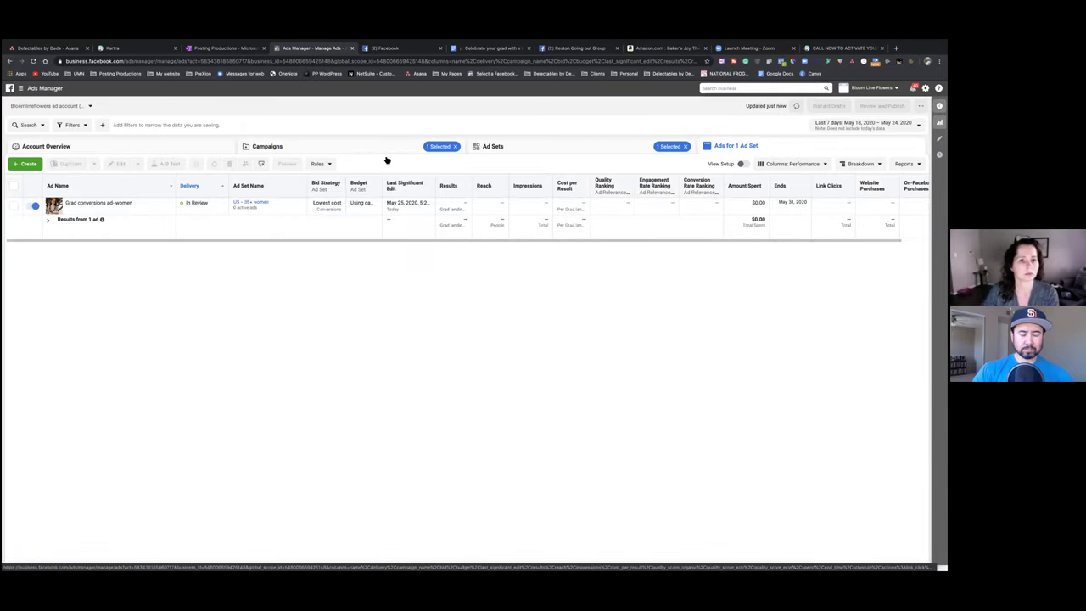
{"action": "left_click", "coordinate": [348, 151]}
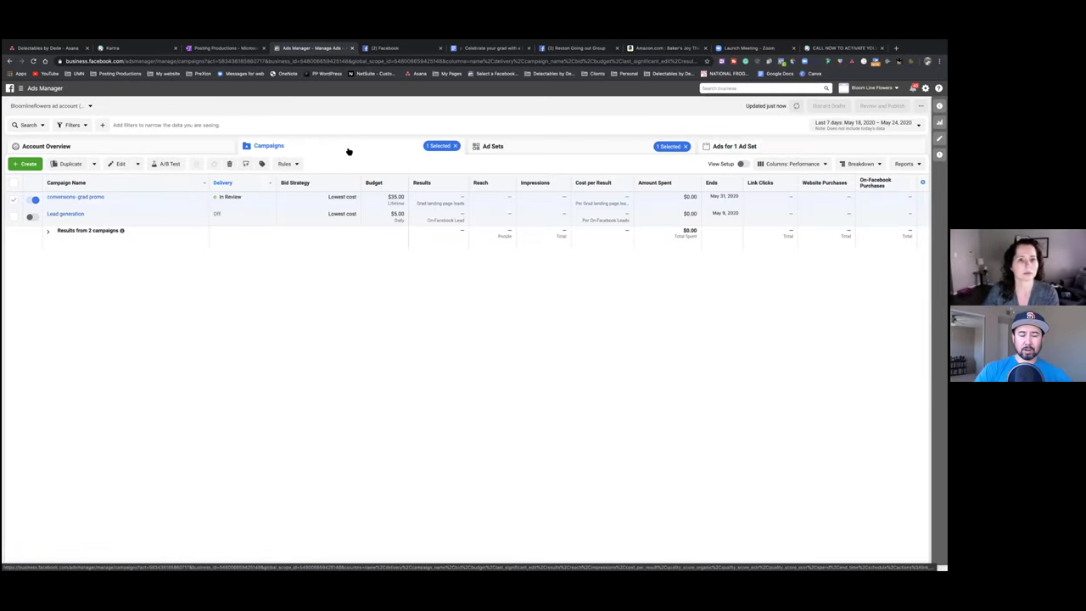
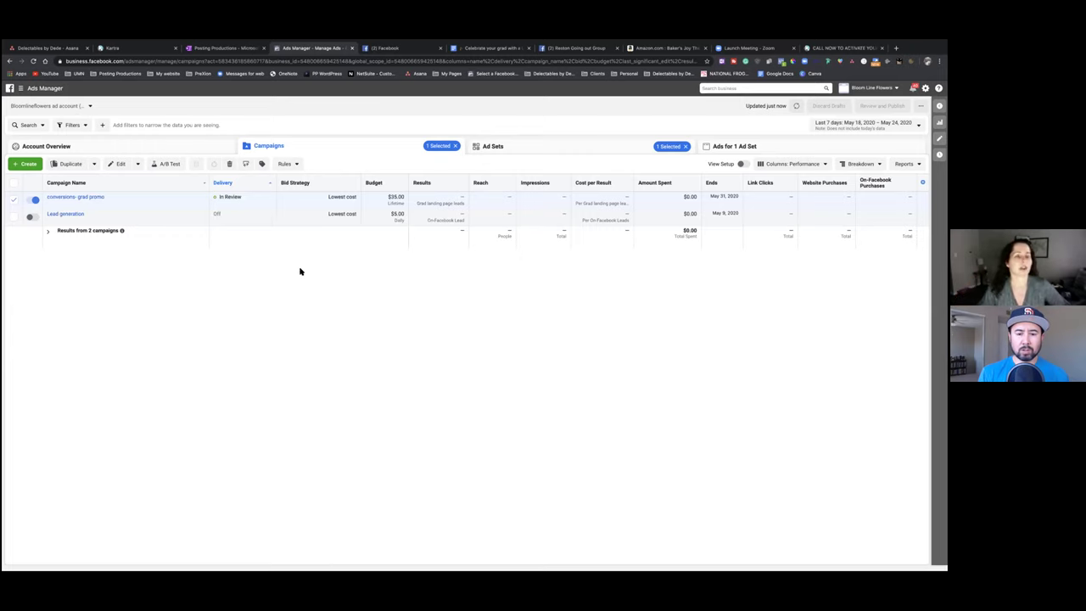
Switch to Kartra and open the Grad flower macaron landing page for editing
{"action": "left_click", "coordinate": [153, 49]}
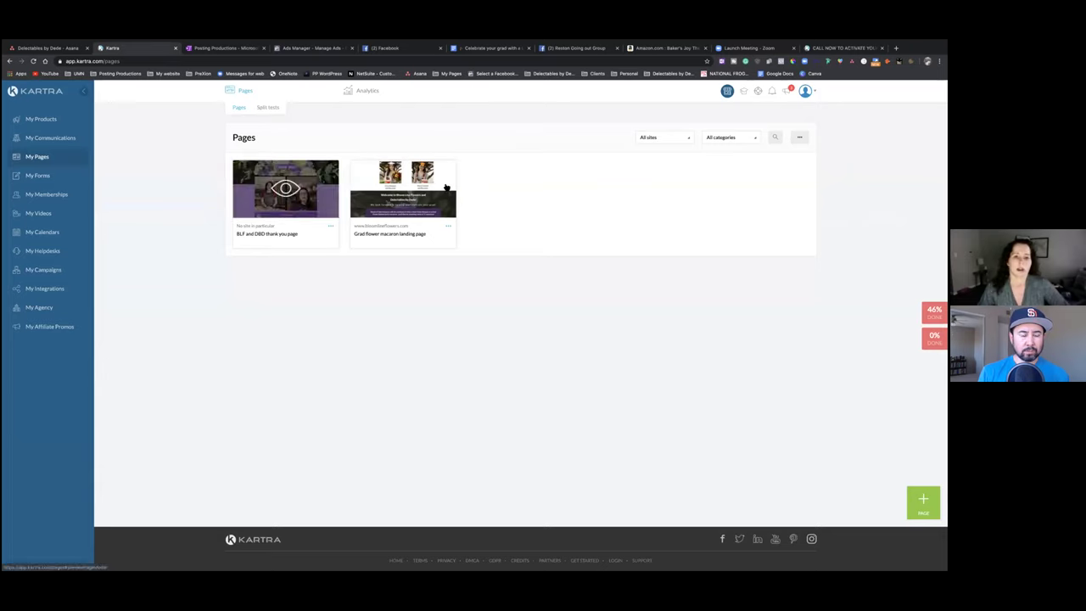
{"action": "left_click", "coordinate": [448, 226]}
{"action": "left_click", "coordinate": [480, 219]}
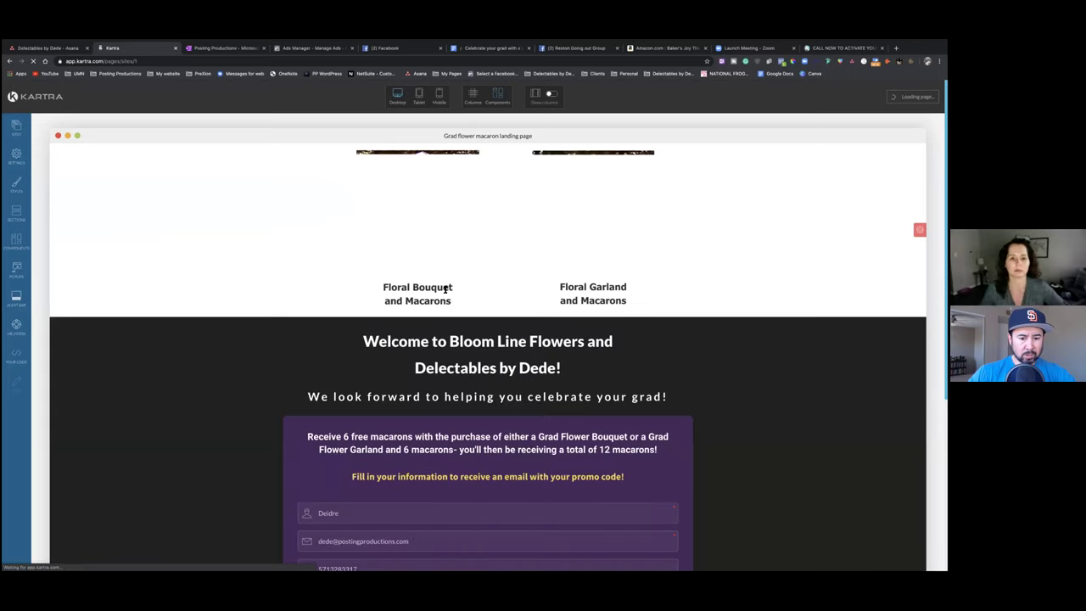
{"action": "scroll", "coordinate": [444, 289], "scroll_direction": "down", "scroll_amount": 4}
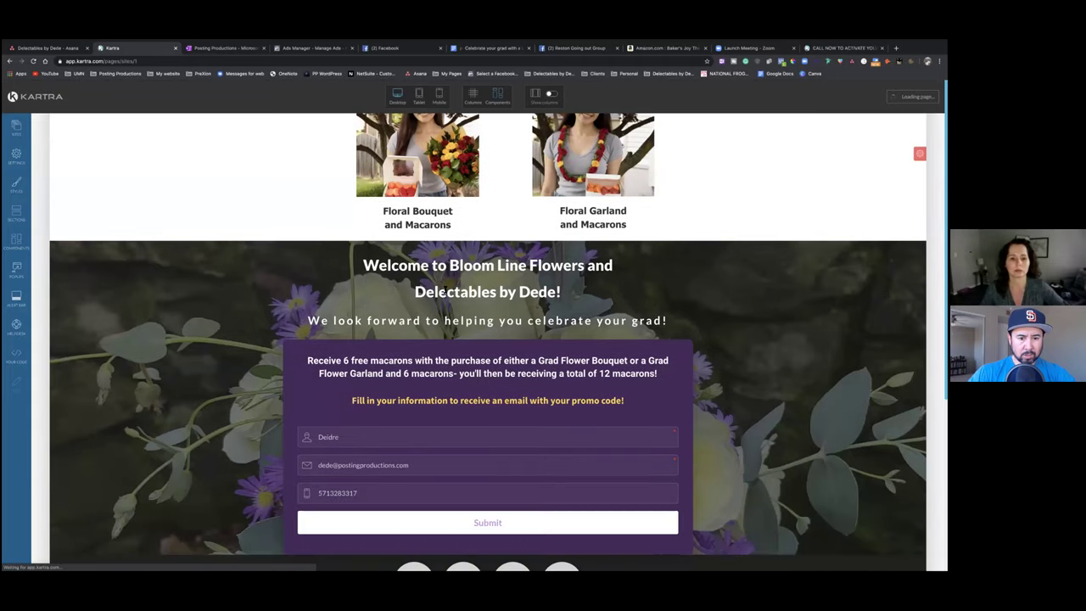
{"action": "scroll", "coordinate": [444, 289], "scroll_direction": "down", "scroll_amount": 1}
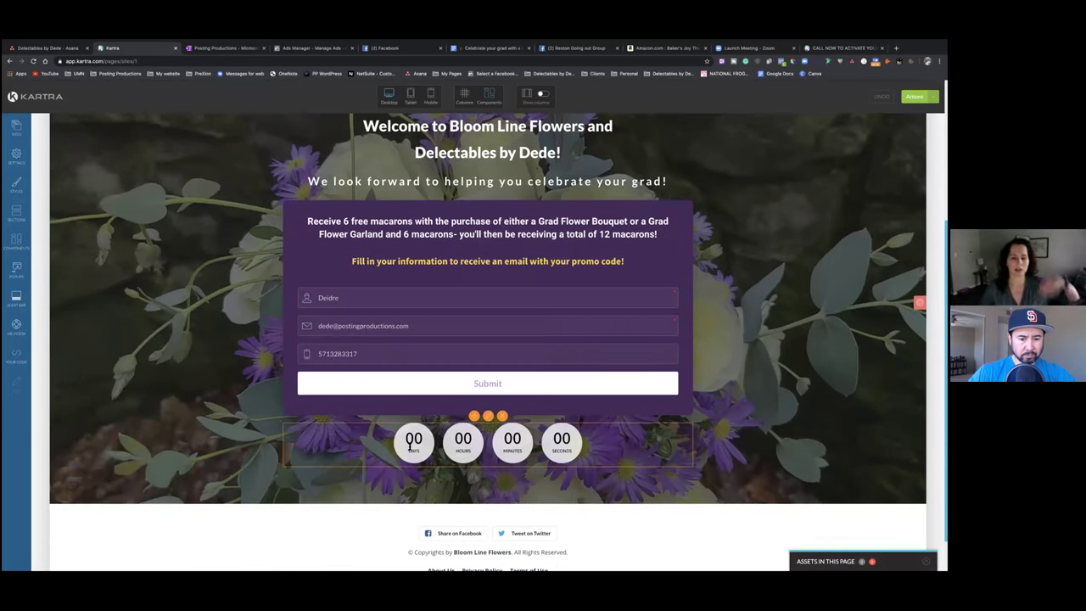
Review the timer settings of the countdown below the landing page's form, apply them as they are and look over the page
{"action": "left_click", "coordinate": [488, 415]}
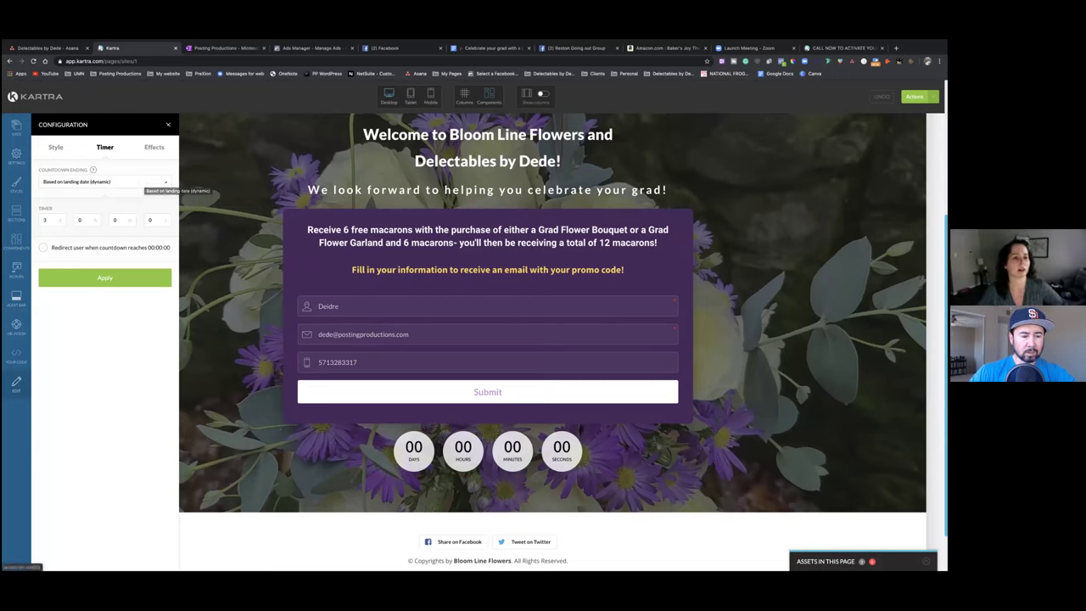
{"action": "left_click", "coordinate": [105, 277]}
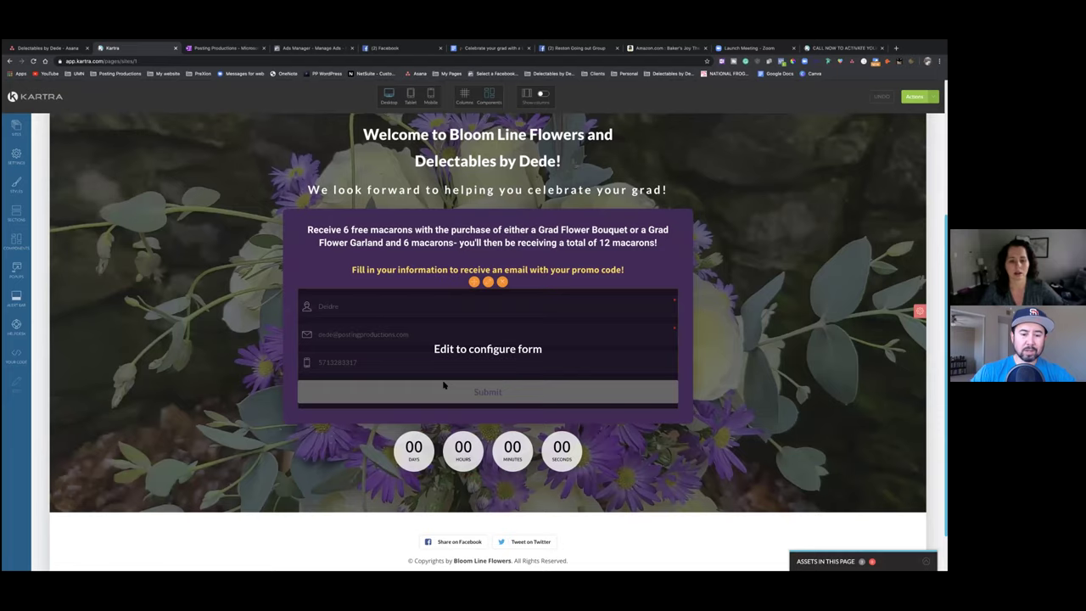
{"action": "scroll", "coordinate": [443, 385], "scroll_direction": "up", "scroll_amount": 2}
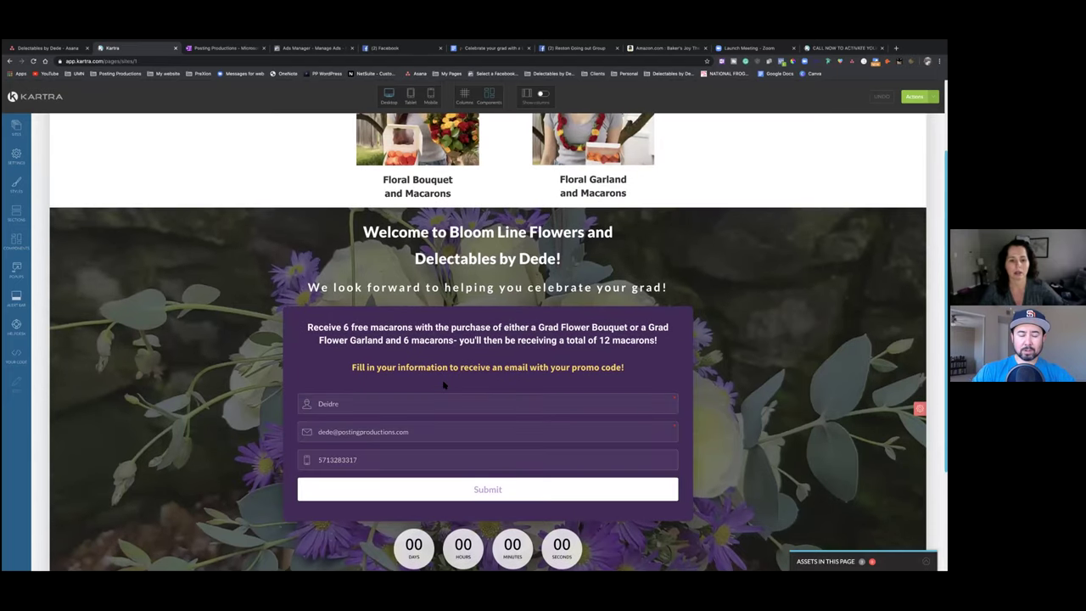
{"action": "scroll", "coordinate": [443, 385], "scroll_direction": "up", "scroll_amount": 3}
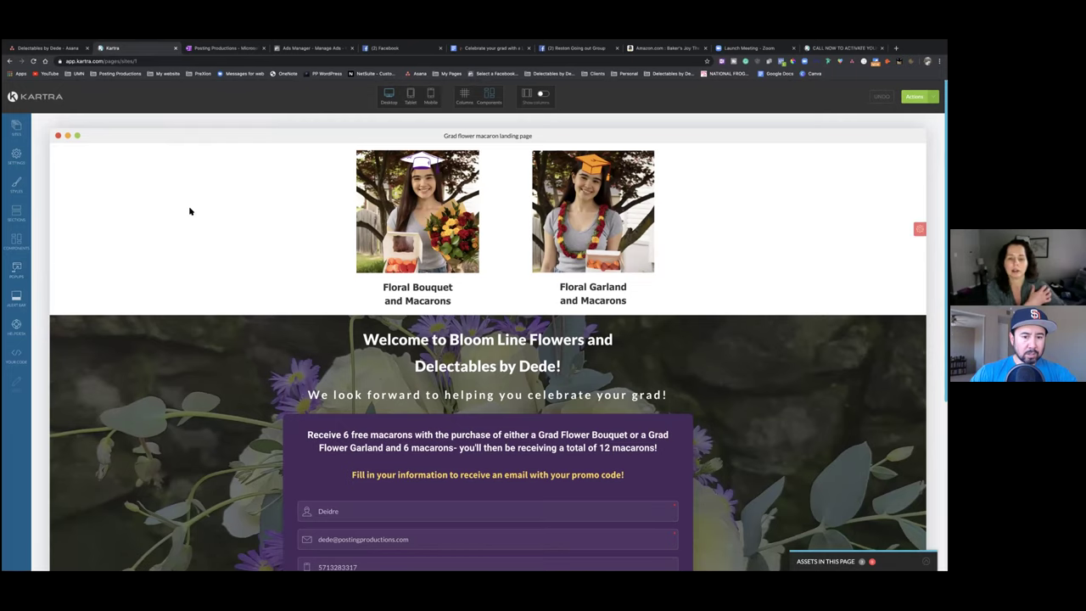
Examine the landing page's landing pop-up and exit pop-up settings, close them and look over the page
{"action": "left_click", "coordinate": [16, 268]}
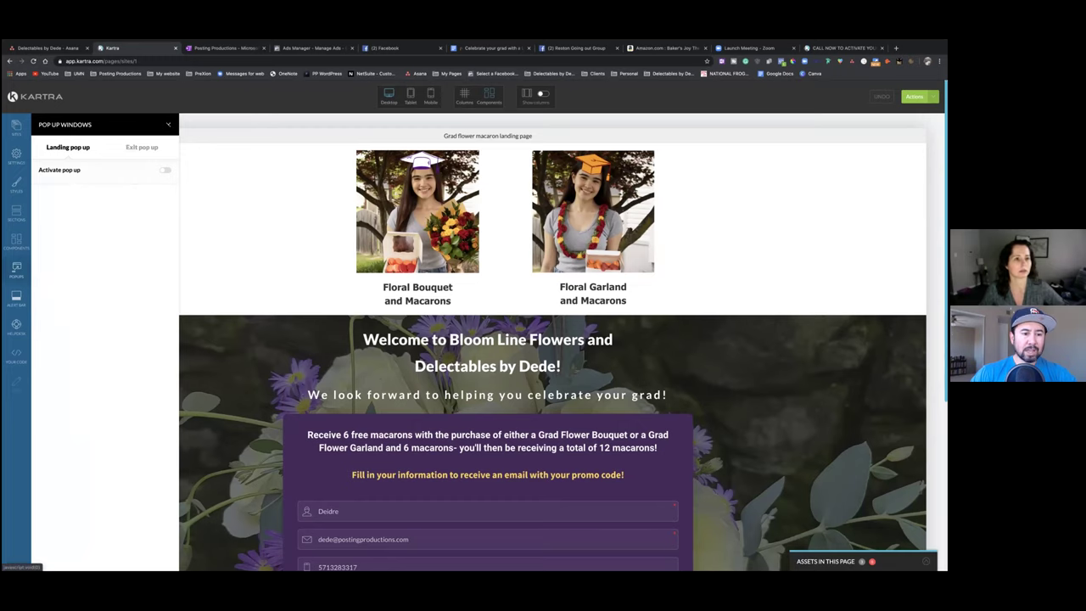
{"action": "left_click", "coordinate": [168, 125]}
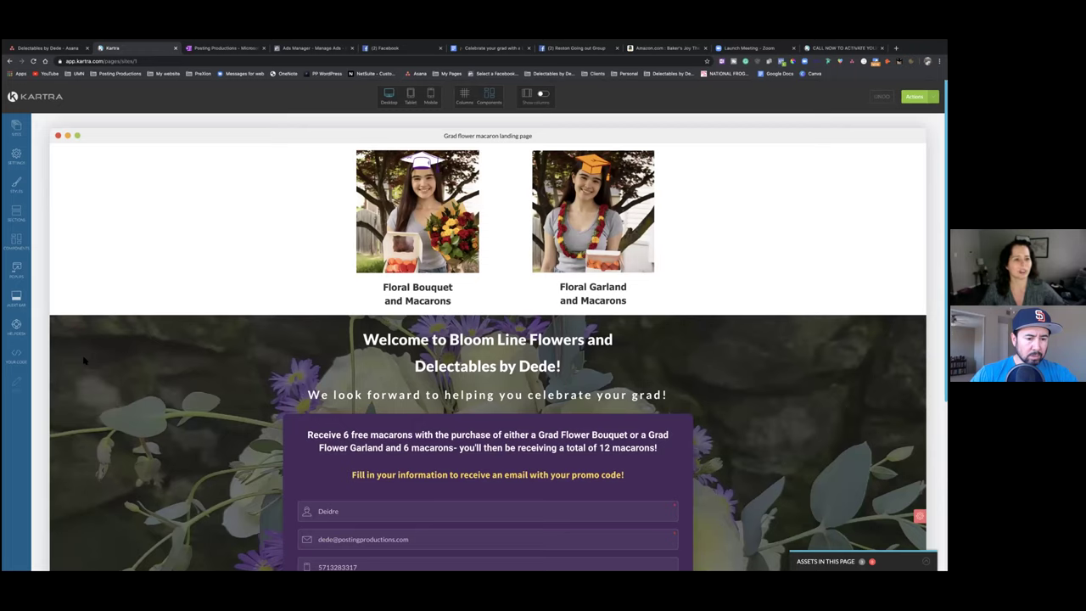
{"action": "left_click", "coordinate": [13, 272]}
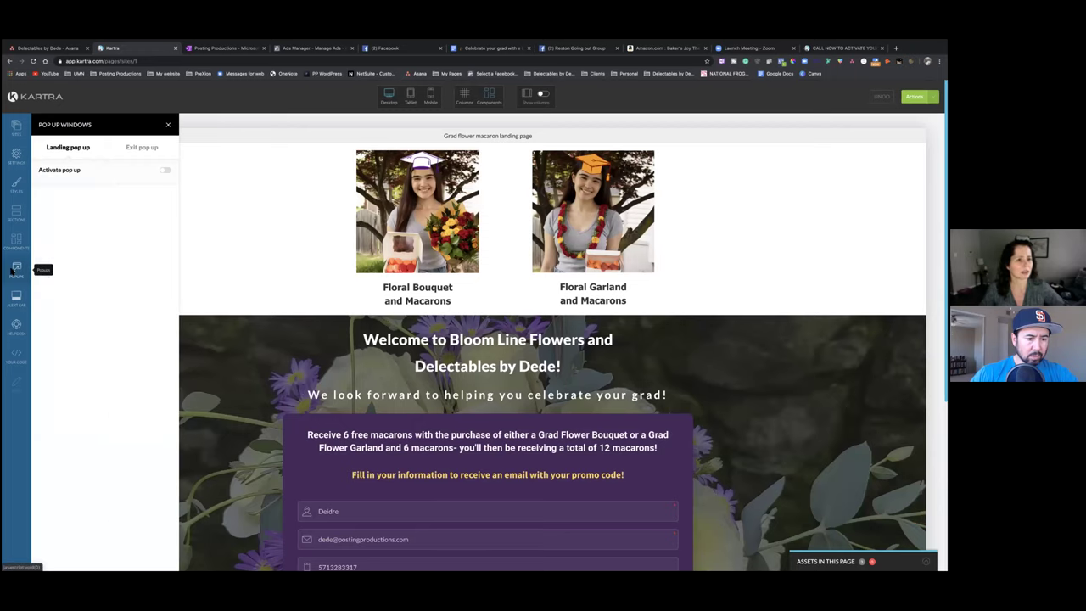
{"action": "left_click", "coordinate": [139, 146]}
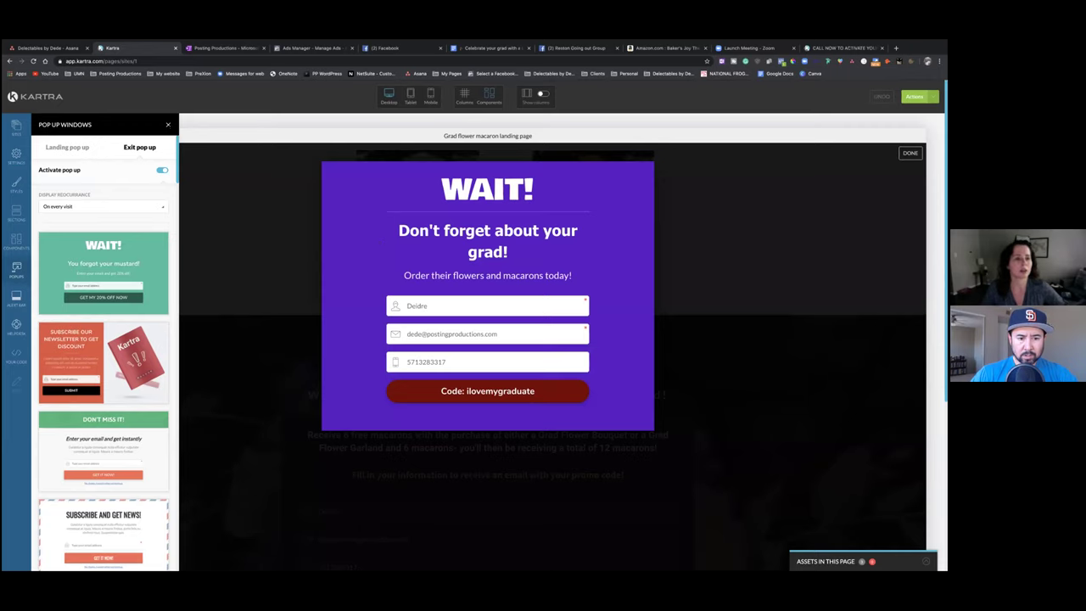
{"action": "left_click", "coordinate": [167, 125]}
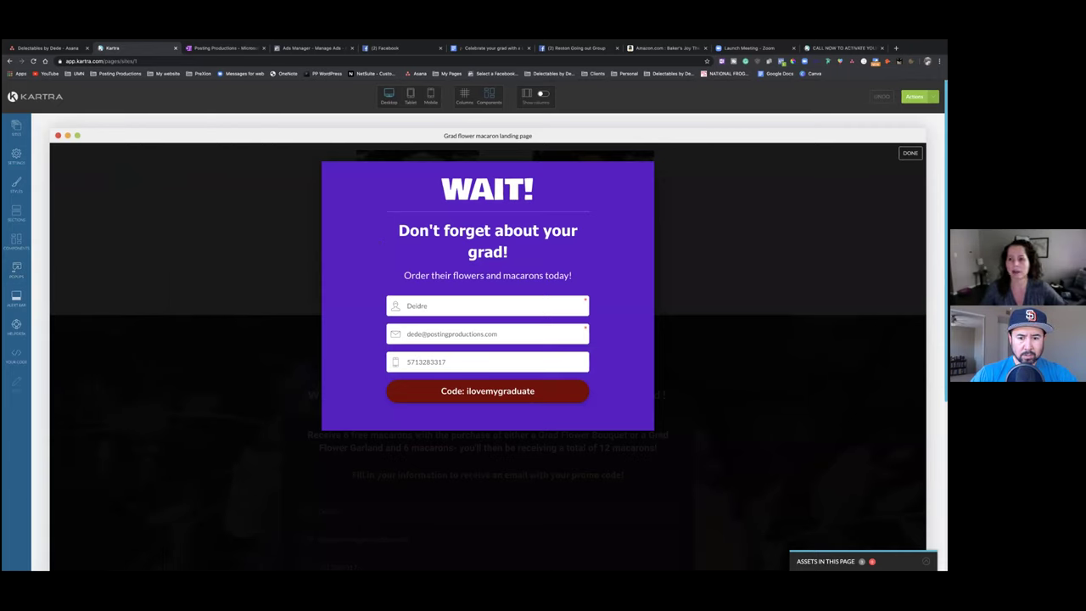
{"action": "left_click", "coordinate": [910, 153]}
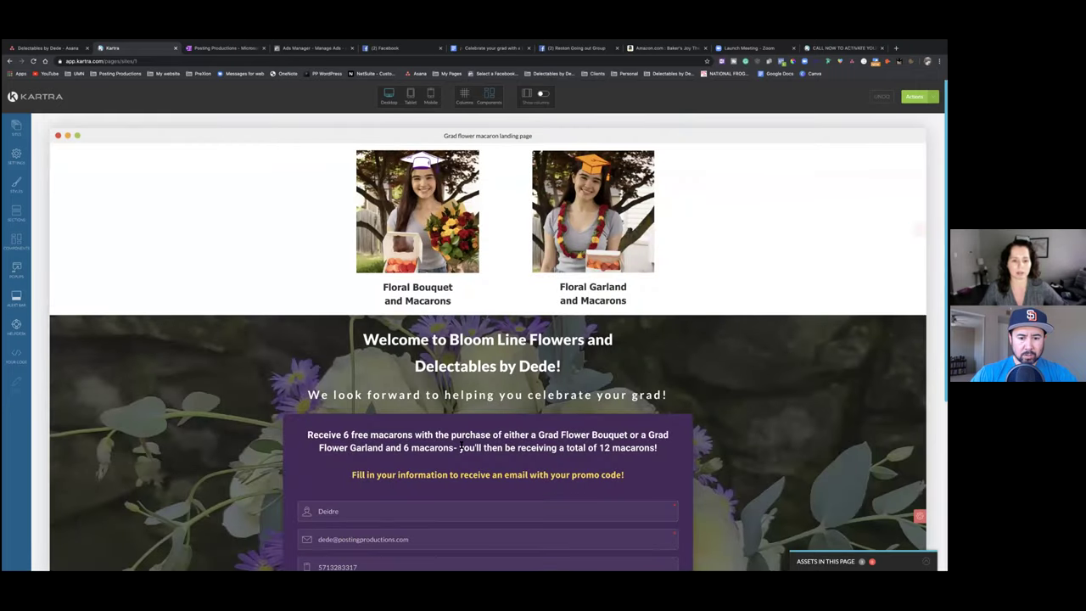
{"action": "scroll", "coordinate": [461, 447], "scroll_direction": "down", "scroll_amount": 5}
{"action": "scroll", "coordinate": [461, 447], "scroll_direction": "up", "scroll_amount": 5}
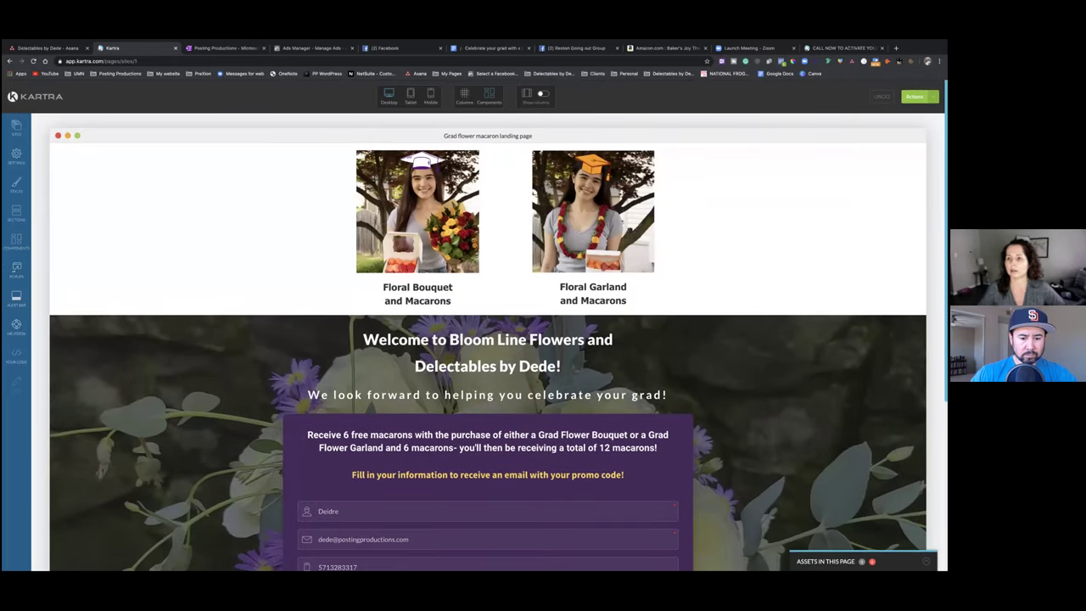
Leave the landing page editor for the Kartra dashboard and open the BLF and DBD thank you page for editing
{"action": "left_click", "coordinate": [915, 96]}
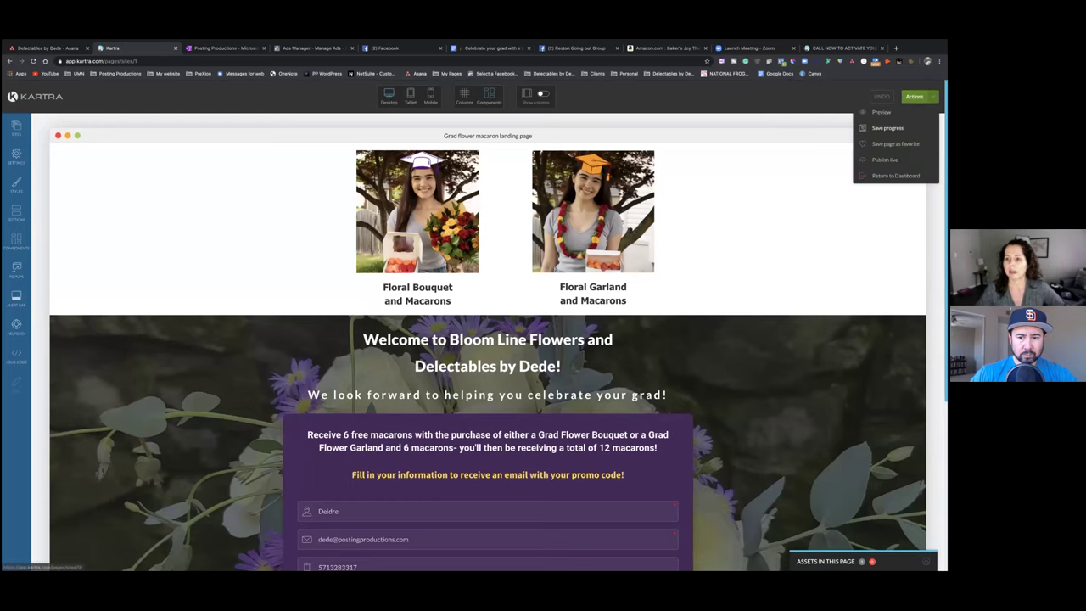
{"action": "left_click", "coordinate": [895, 174]}
{"action": "left_click", "coordinate": [541, 110]}
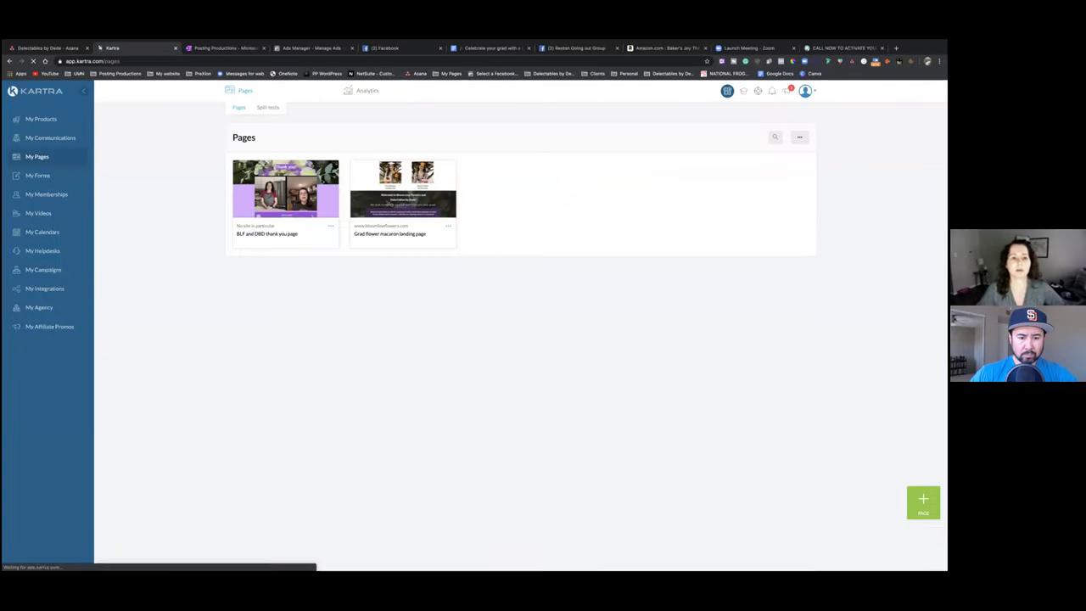
{"action": "left_click", "coordinate": [331, 226]}
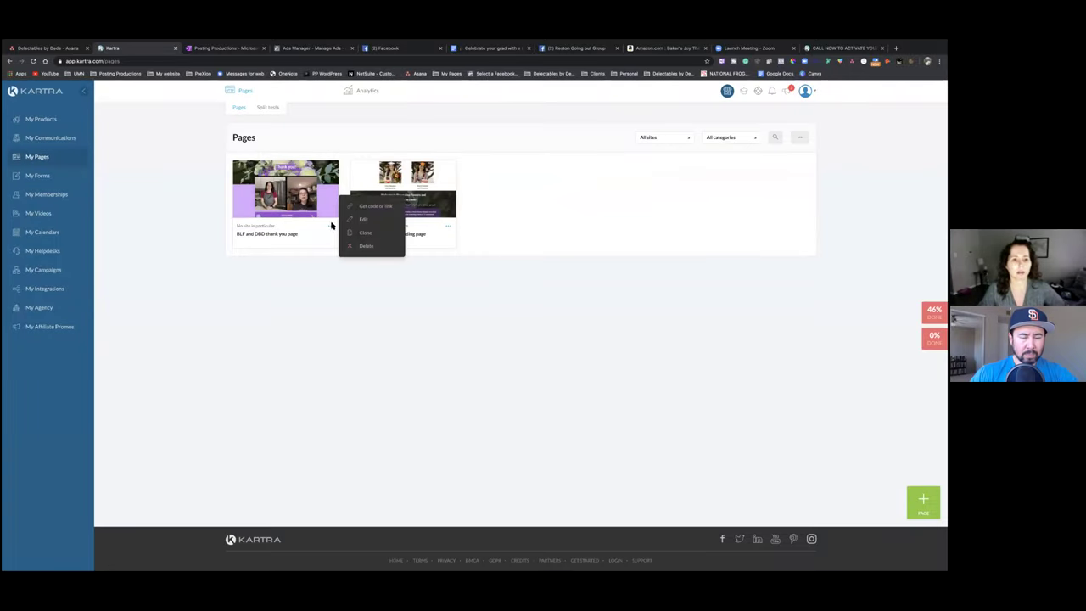
{"action": "left_click", "coordinate": [365, 220]}
{"action": "left_click", "coordinate": [592, 105]}
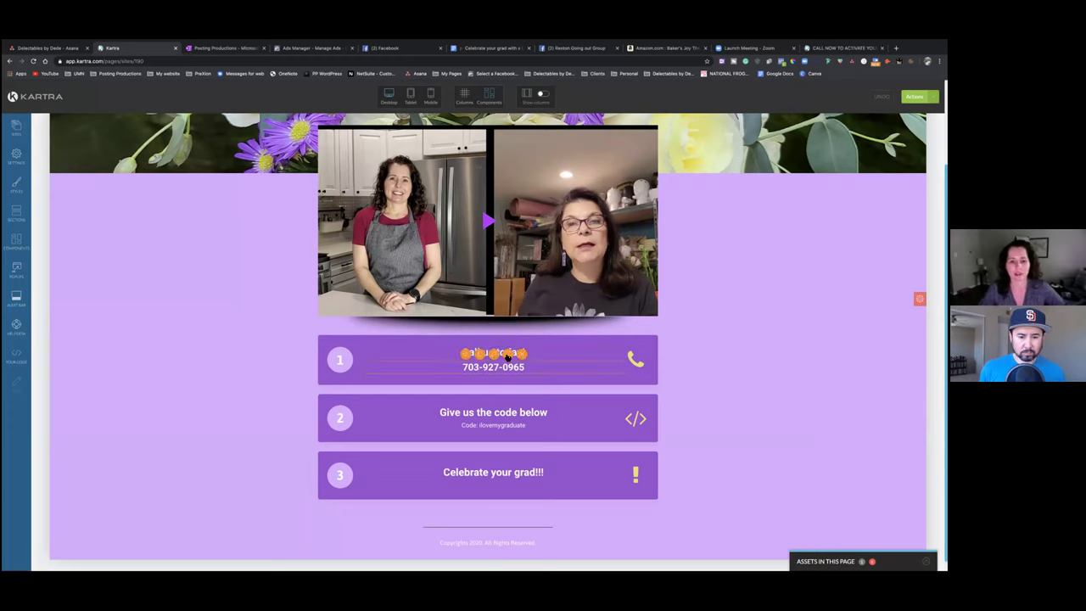
Try to add a link to the phone number under "Call us today!" in the first step box
{"action": "left_click", "coordinate": [507, 366]}
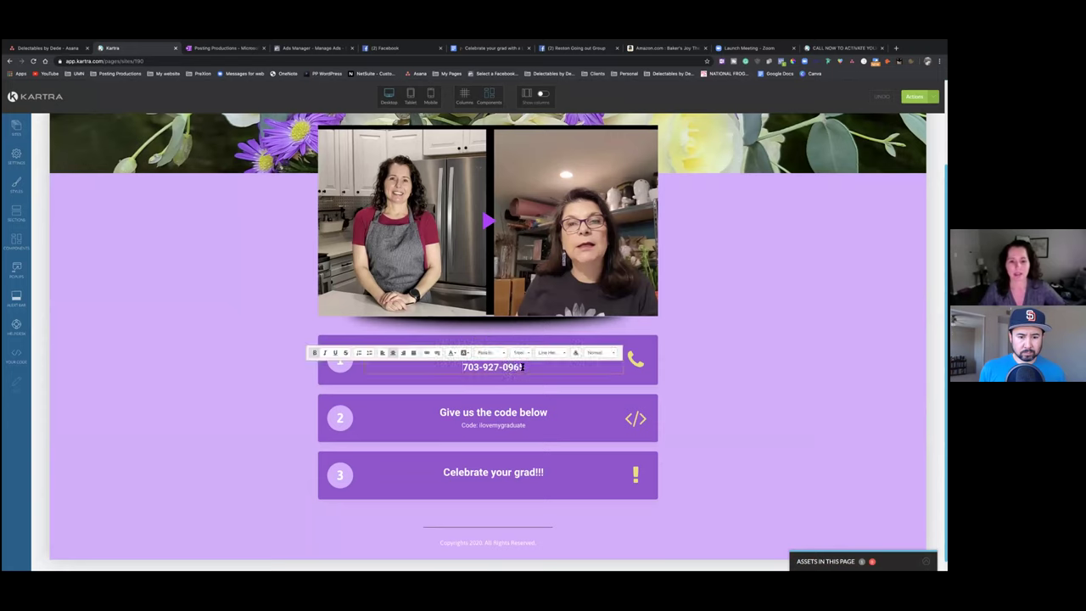
{"action": "left_click_drag", "start_coordinate": [526, 367], "coordinate": [465, 366]}
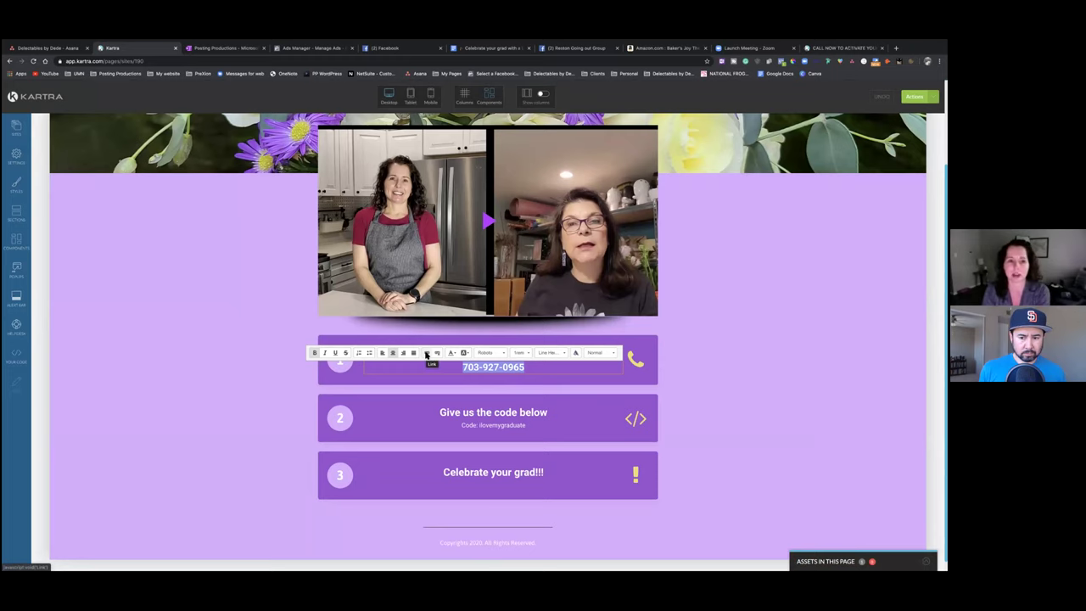
{"action": "left_click", "coordinate": [427, 355]}
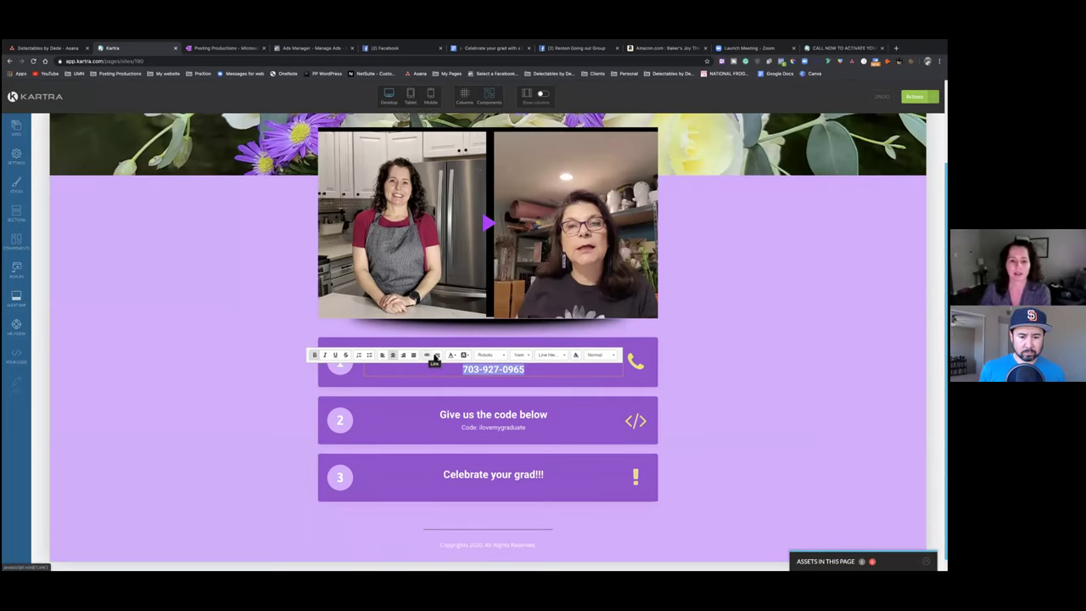
{"action": "left_click", "coordinate": [542, 374]}
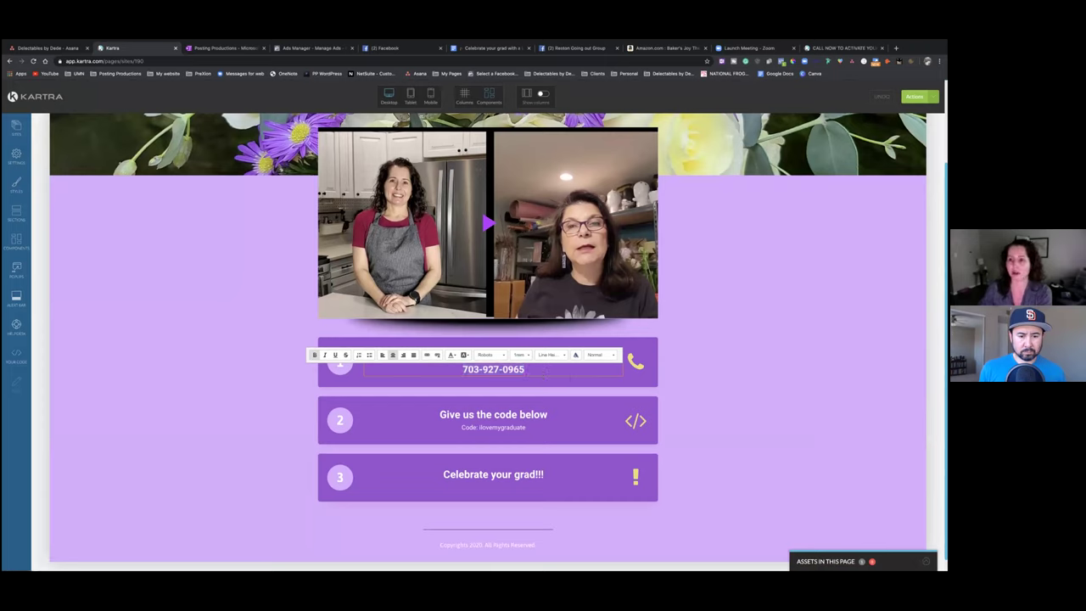
{"action": "left_click", "coordinate": [743, 254]}
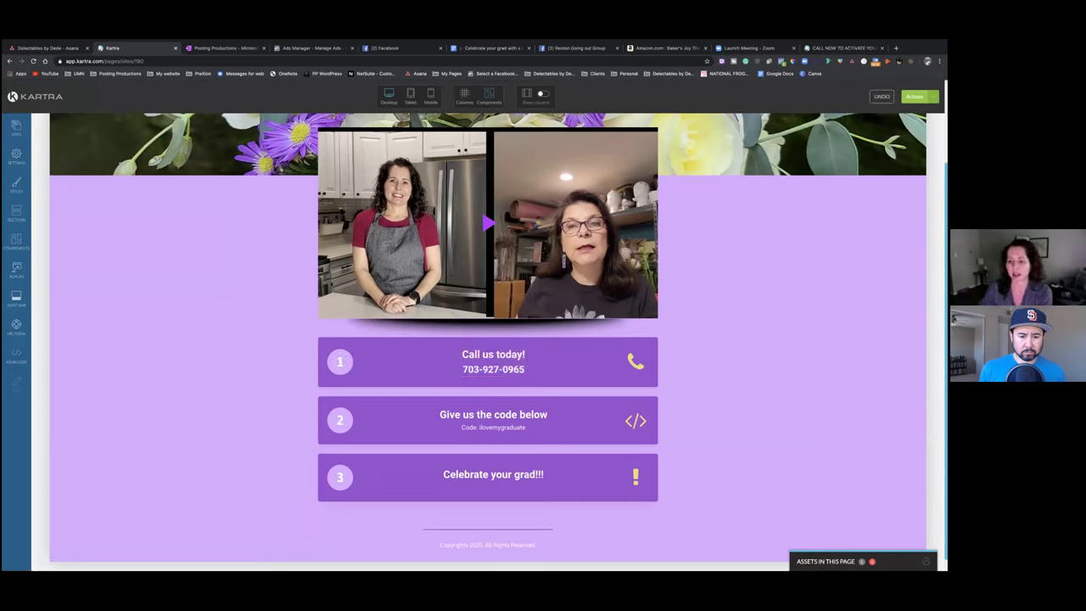
Look through the source code of the thank you page's first section and cancel without changing it
{"action": "mouse_move", "coordinate": [918, 297]}
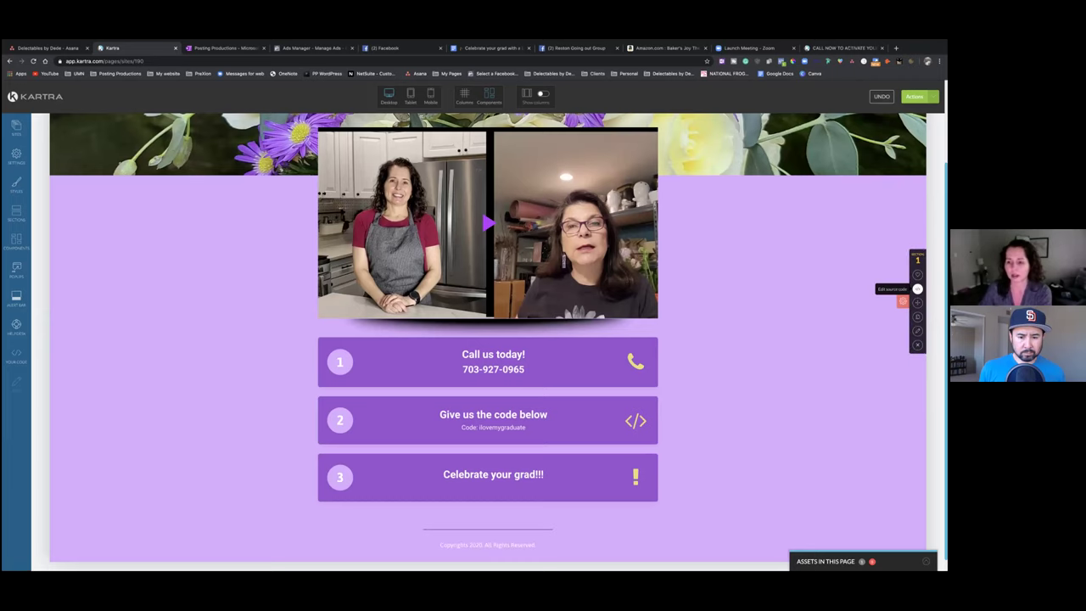
{"action": "left_click", "coordinate": [917, 289]}
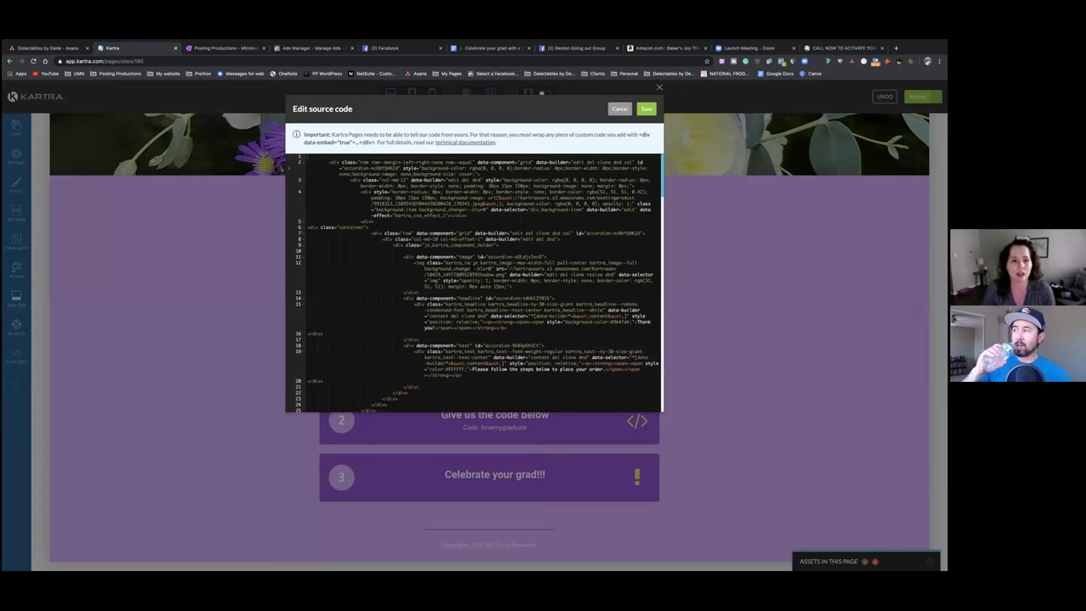
{"action": "scroll", "coordinate": [473, 285], "scroll_direction": "down", "scroll_amount": 3}
{"action": "scroll", "coordinate": [471, 265], "scroll_direction": "down", "scroll_amount": 2}
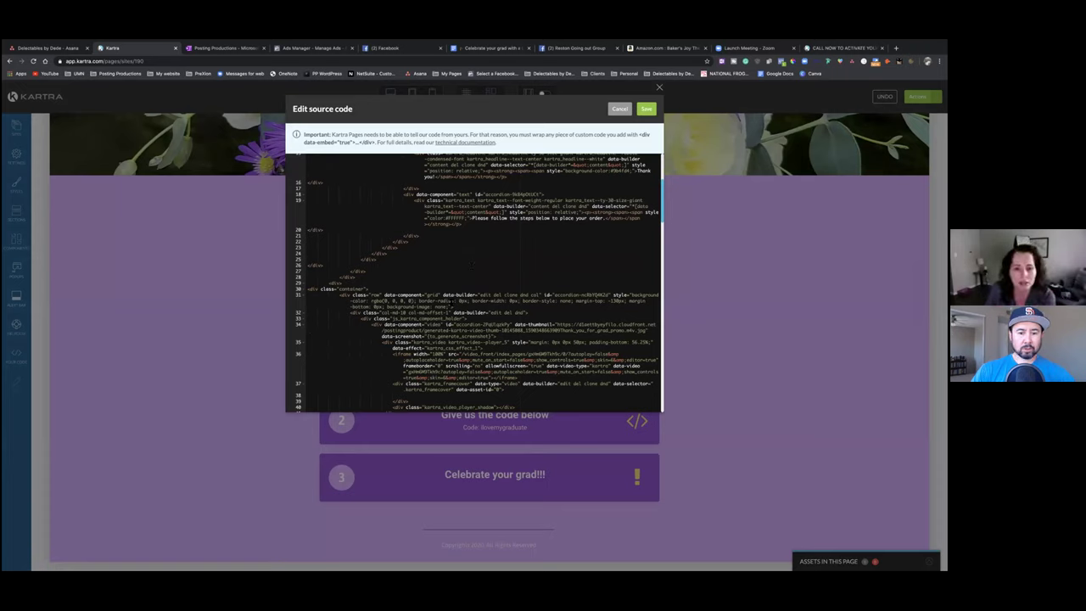
{"action": "scroll", "coordinate": [476, 280], "scroll_direction": "up", "scroll_amount": 3}
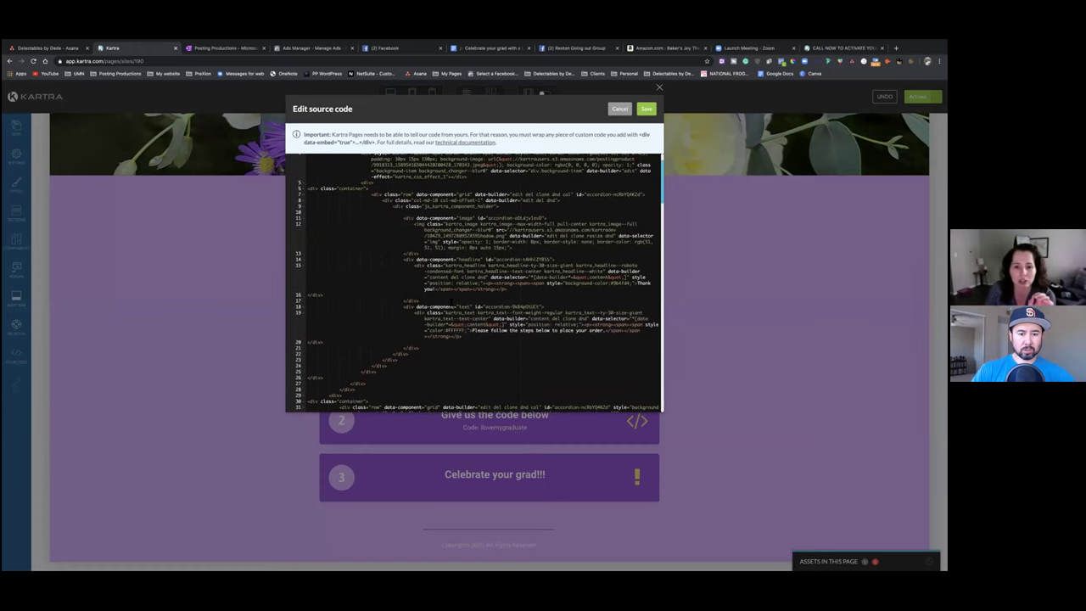
{"action": "left_click", "coordinate": [620, 110]}
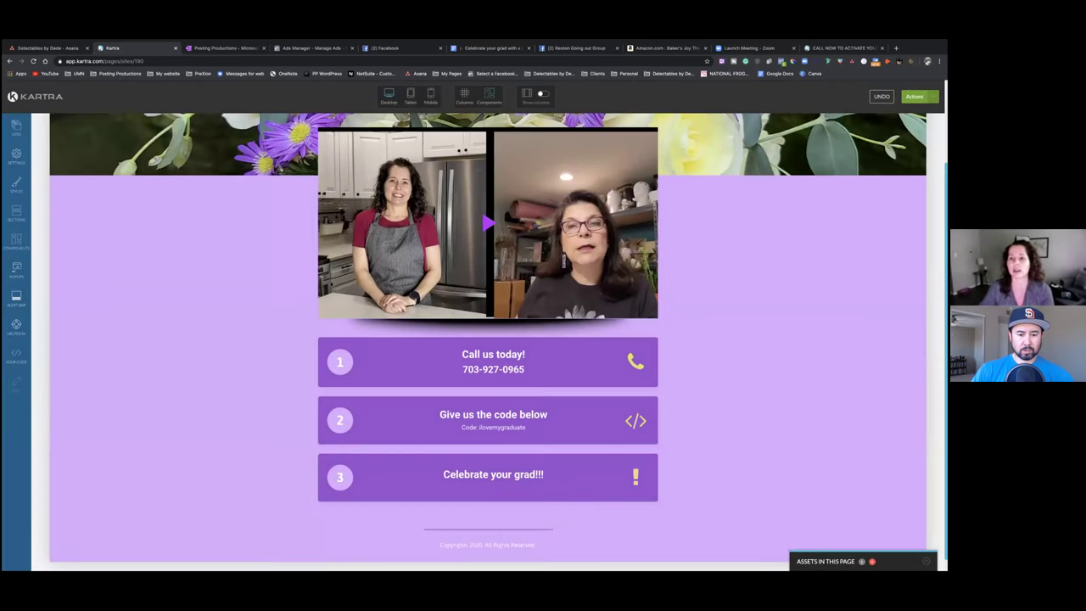
Leave the thank you page editor for the dashboard and open the email sequence from the communications area for editing
{"action": "left_click", "coordinate": [915, 96]}
{"action": "left_click", "coordinate": [895, 175]}
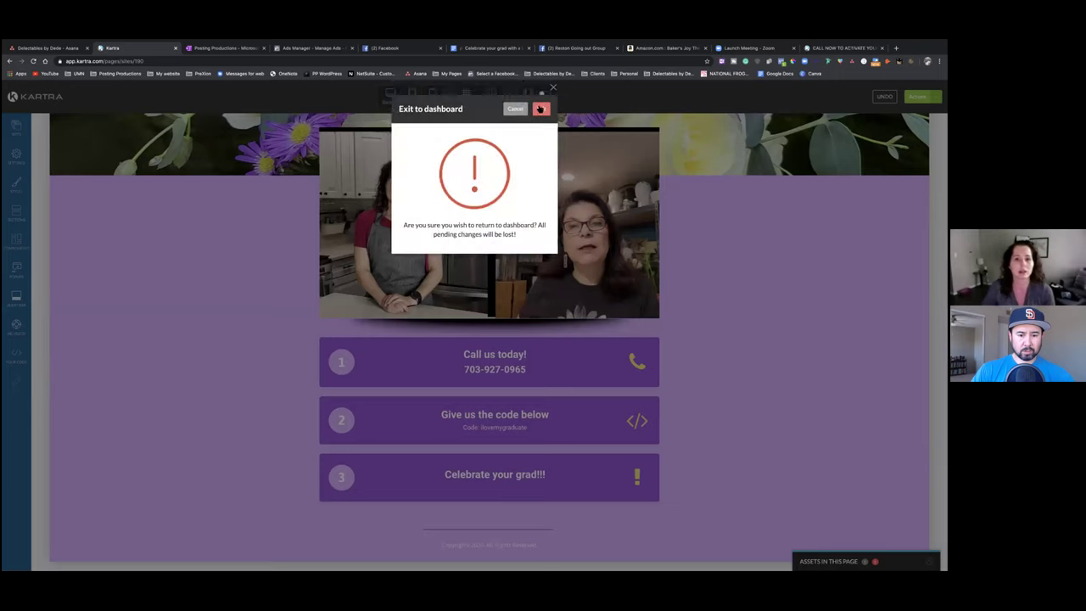
{"action": "left_click", "coordinate": [540, 108]}
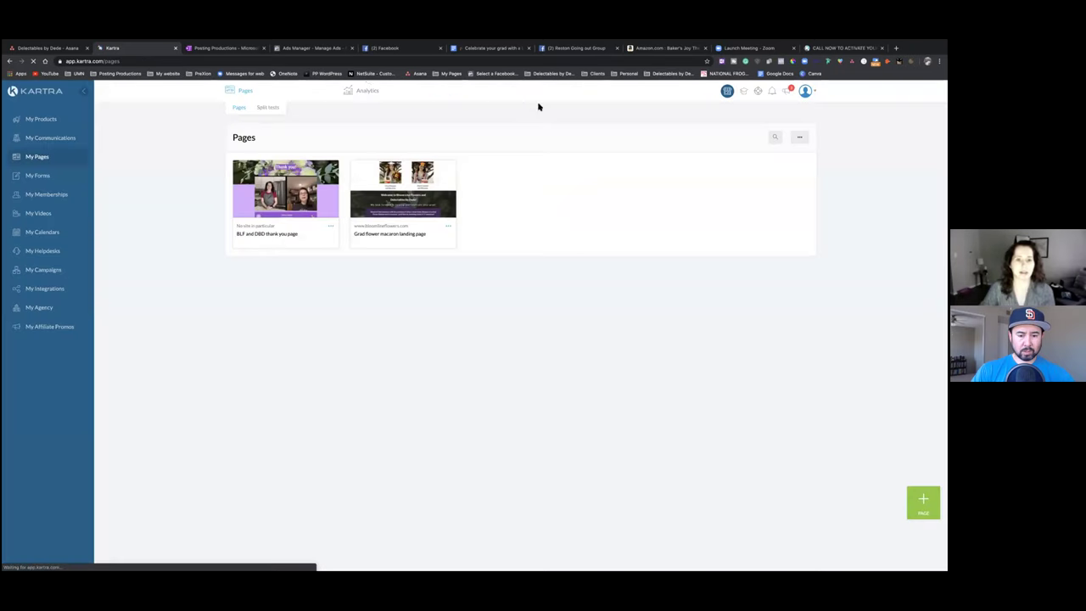
{"action": "left_click", "coordinate": [40, 141]}
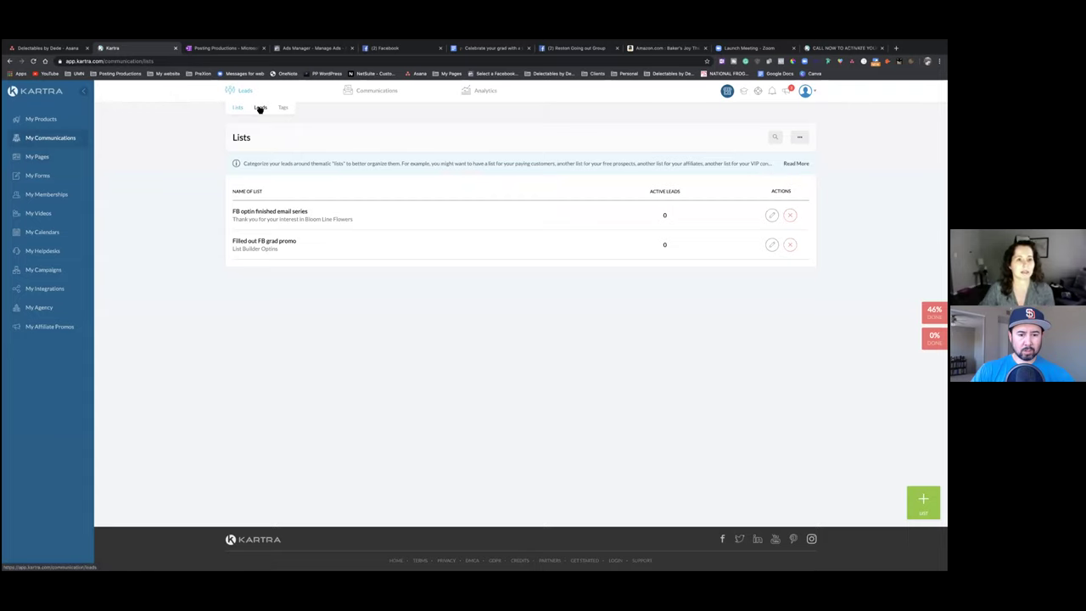
{"action": "mouse_move", "coordinate": [364, 92]}
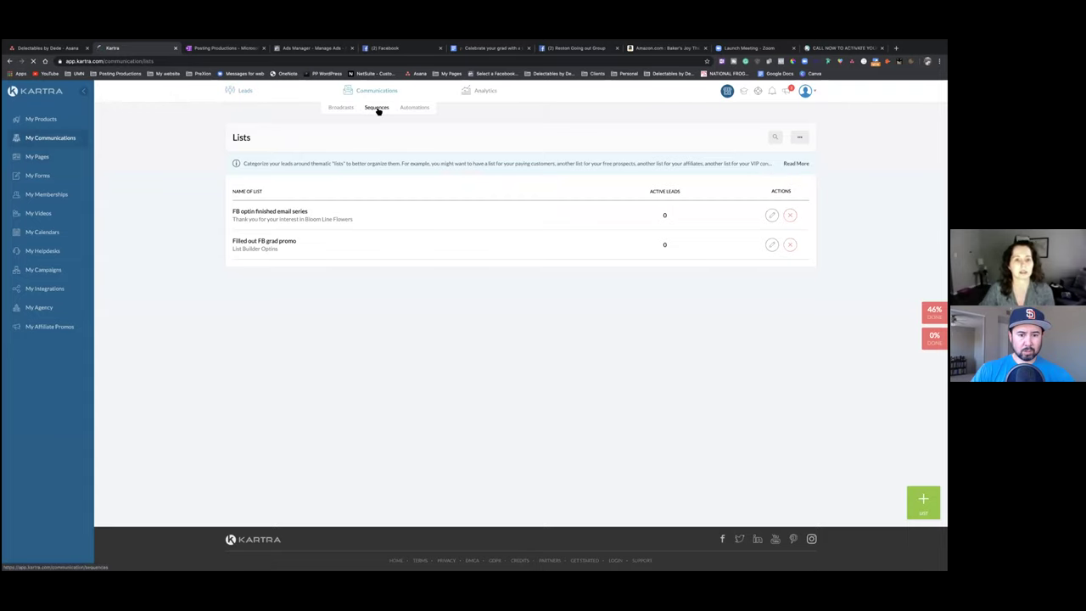
{"action": "left_click", "coordinate": [377, 110]}
{"action": "left_click", "coordinate": [762, 193]}
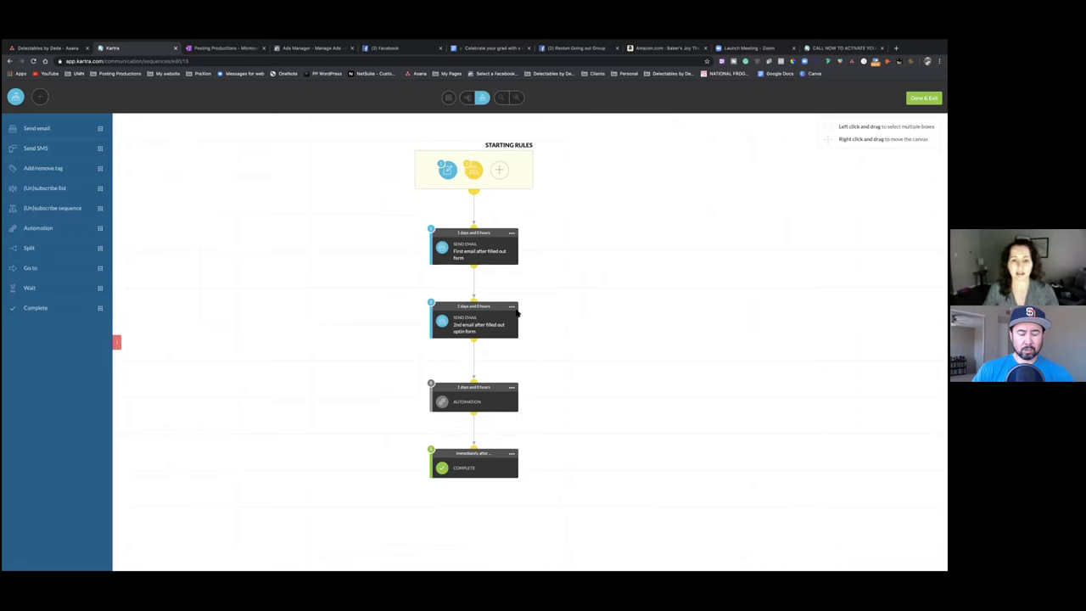
Open the content of the "First email after filled out form" step and examine the phone number's text formatting
{"action": "mouse_move", "coordinate": [516, 245]}
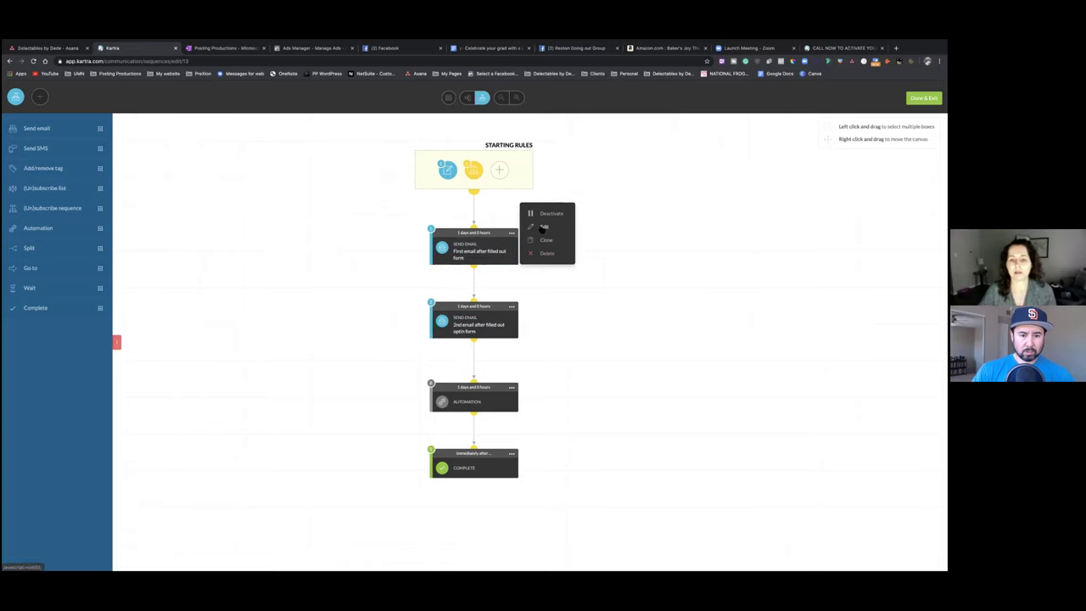
{"action": "left_click", "coordinate": [544, 227]}
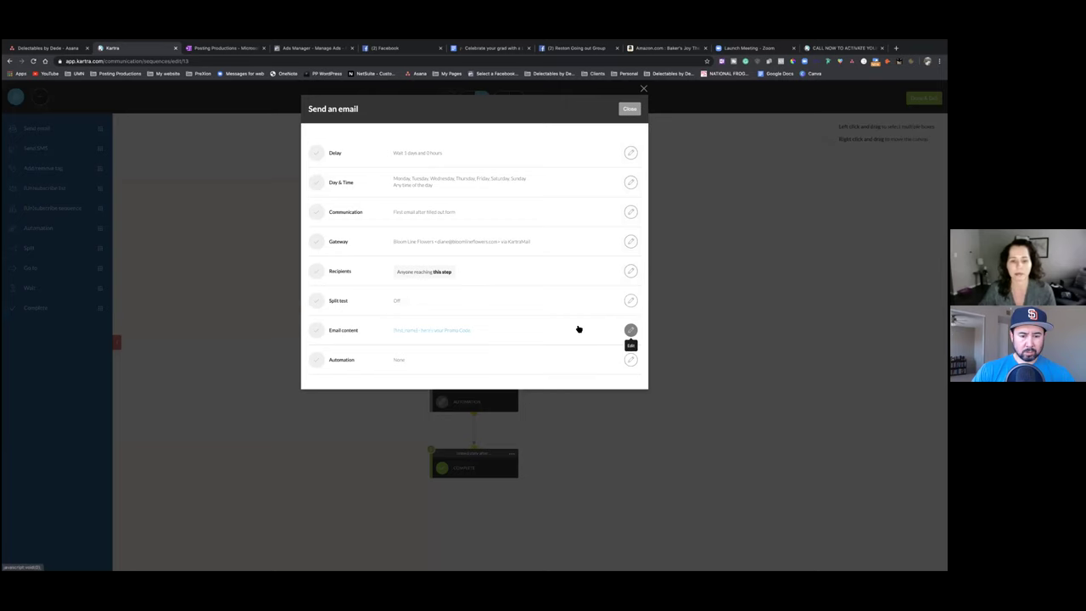
{"action": "left_click", "coordinate": [547, 331]}
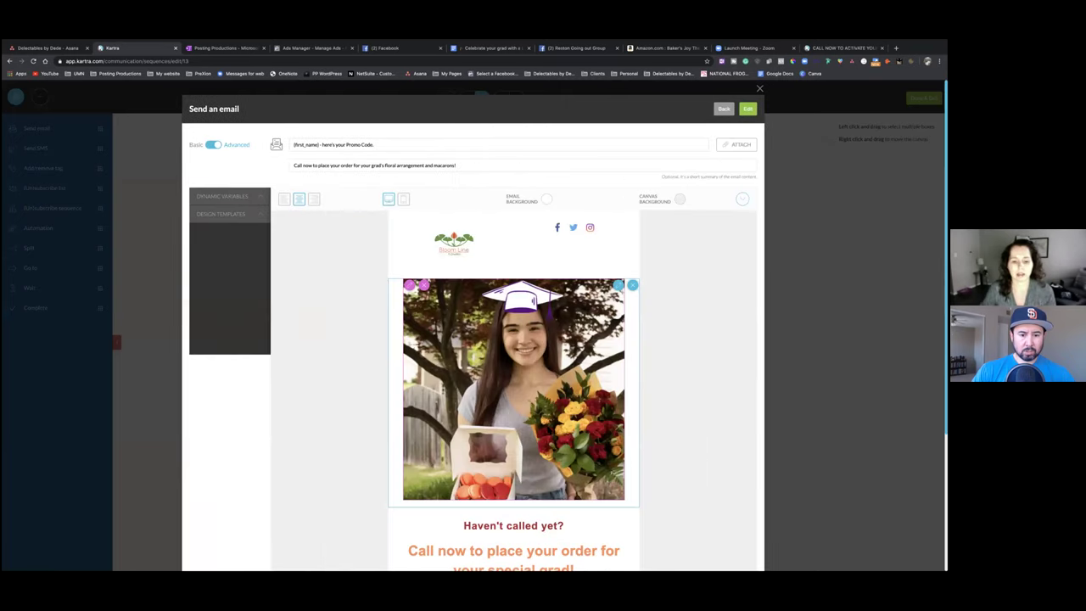
{"action": "scroll", "coordinate": [548, 431], "scroll_direction": "down", "scroll_amount": 2}
{"action": "scroll", "coordinate": [547, 431], "scroll_direction": "down", "scroll_amount": 1}
{"action": "left_click", "coordinate": [490, 444]}
{"action": "left_click_drag", "start_coordinate": [471, 451], "coordinate": [559, 452]}
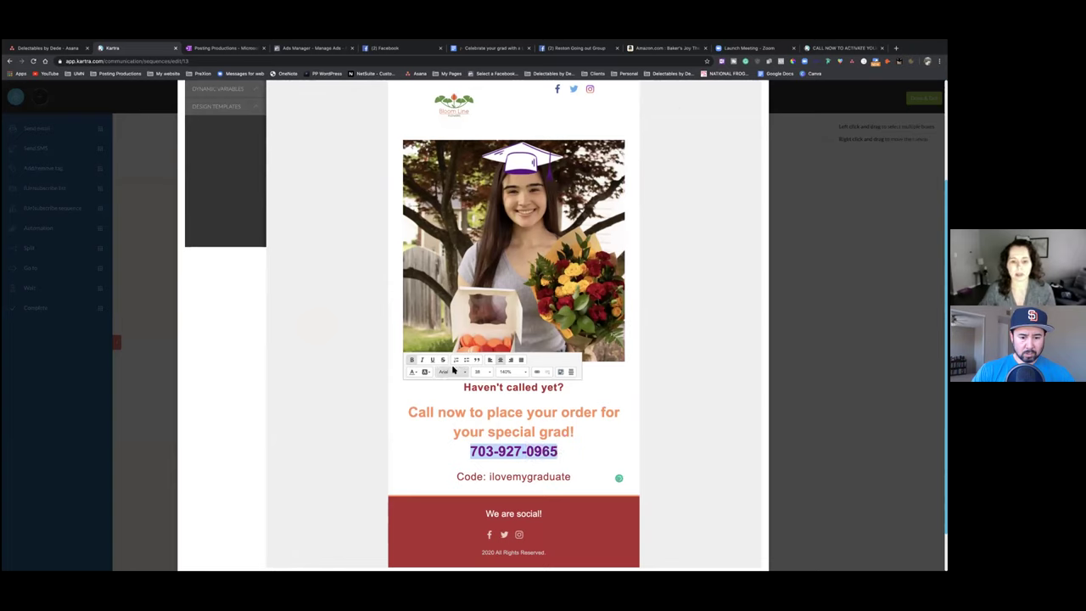
{"action": "left_click", "coordinate": [686, 361]}
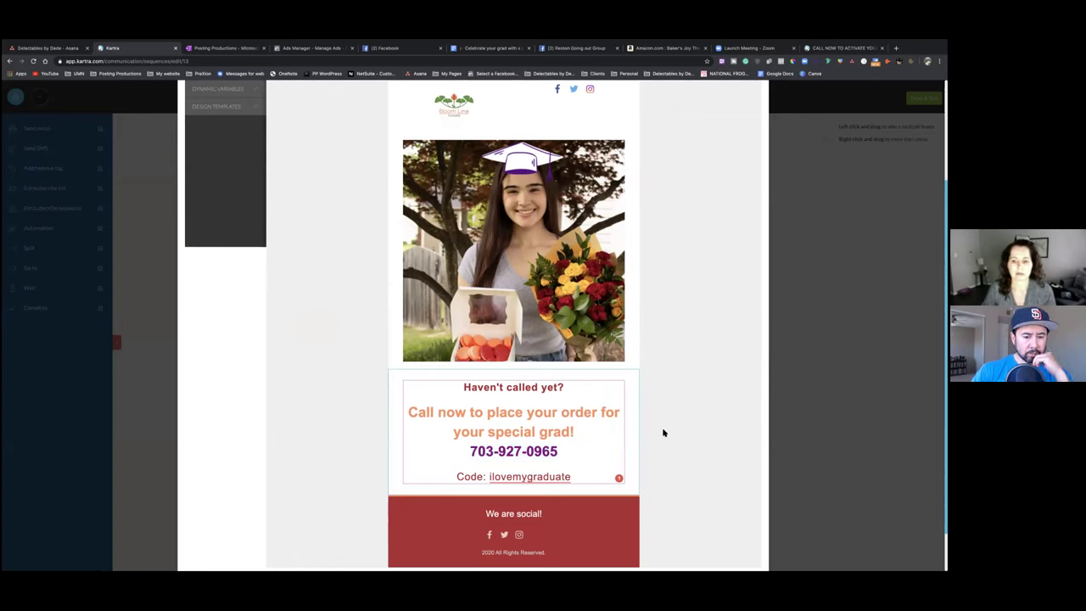
Review the first email's subject, picture, phone number and promo code text, and close it without changes
{"action": "scroll", "coordinate": [664, 432], "scroll_direction": "down", "scroll_amount": 1}
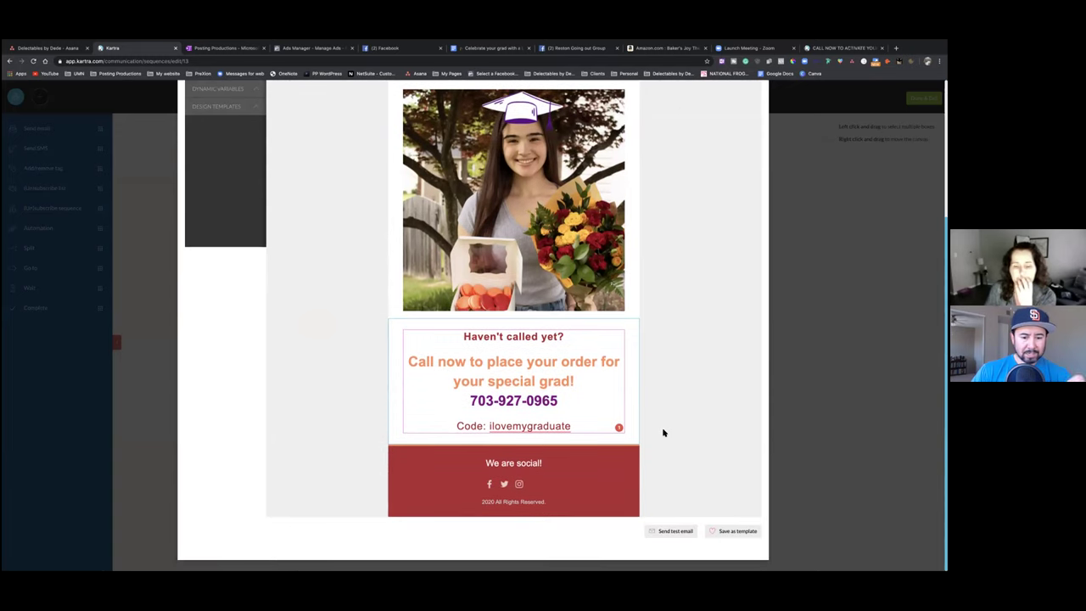
{"action": "left_click", "coordinate": [495, 402]}
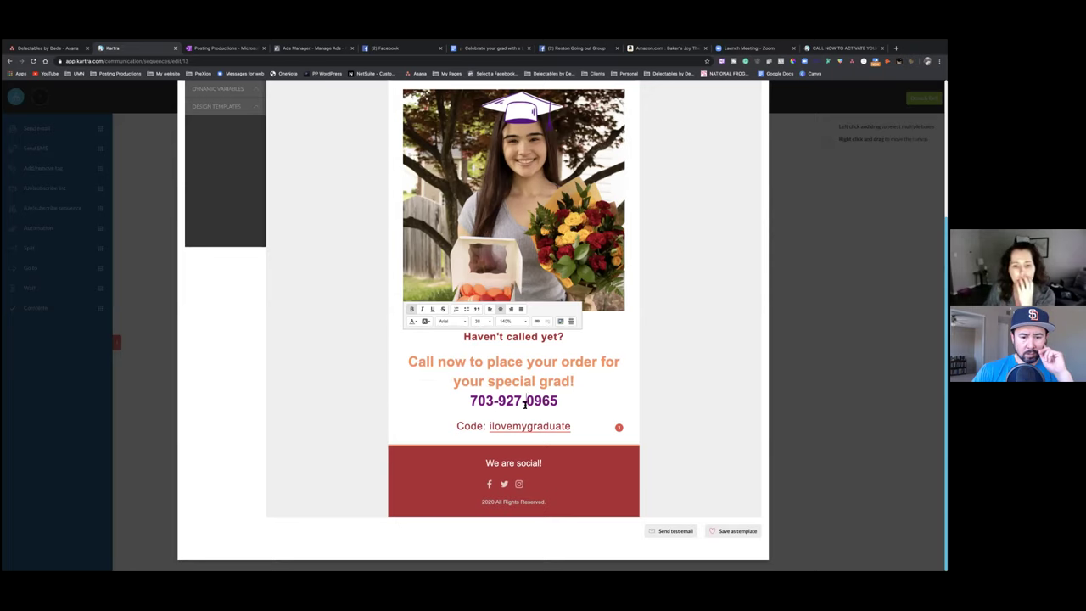
{"action": "scroll", "coordinate": [533, 383], "scroll_direction": "up", "scroll_amount": 2}
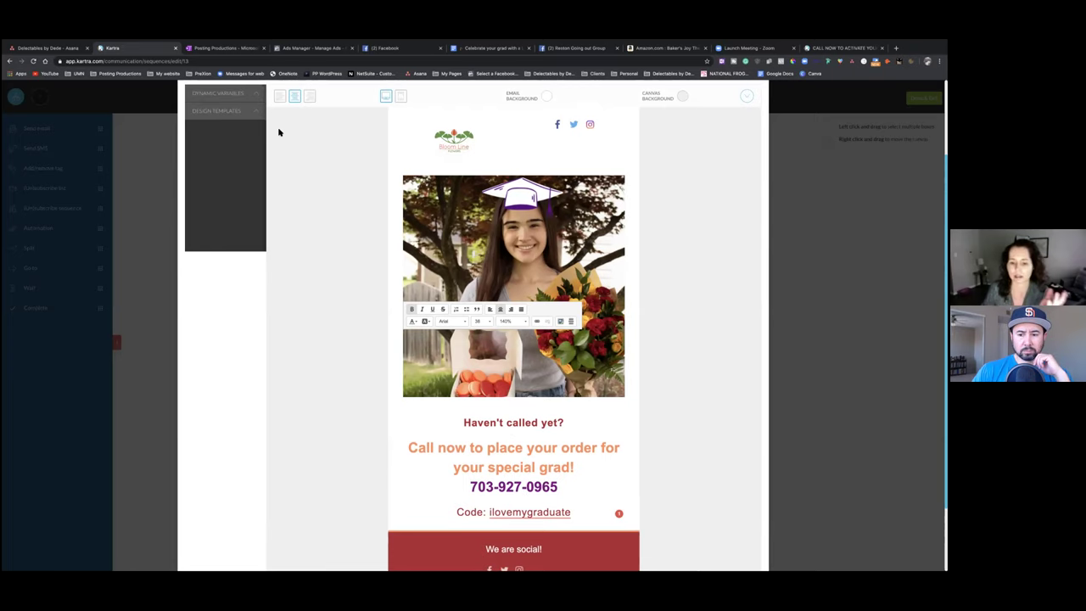
{"action": "scroll", "coordinate": [278, 132], "scroll_direction": "down", "scroll_amount": 2}
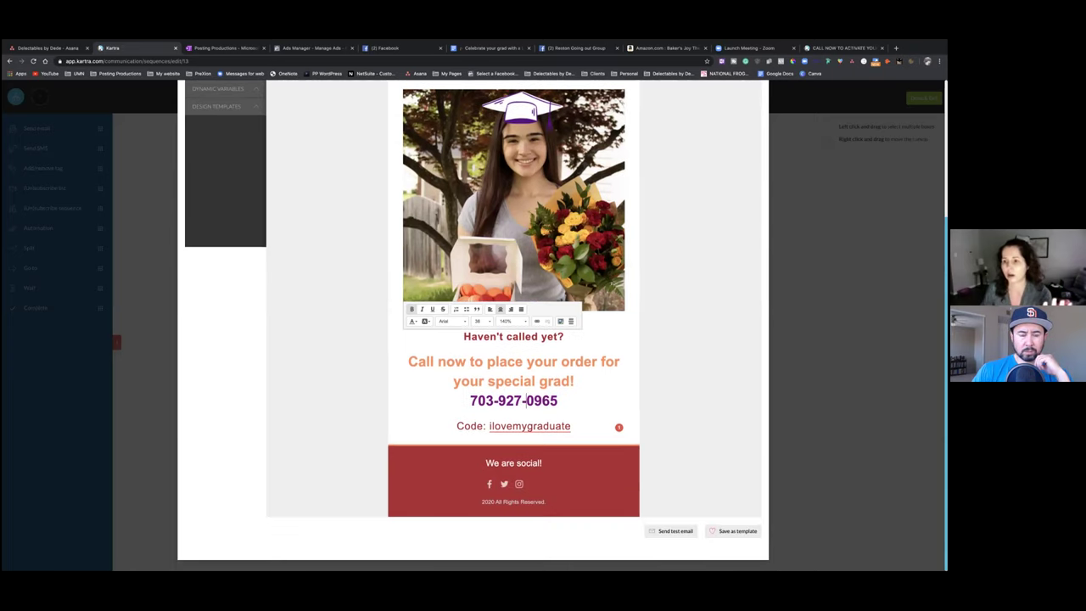
{"action": "key", "text": "Escape"}
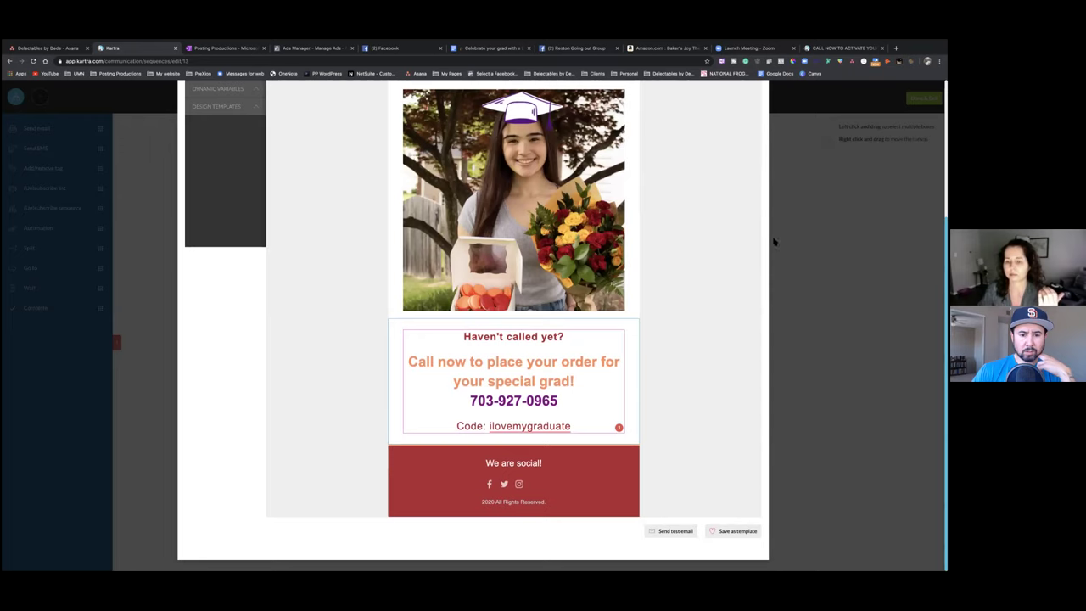
{"action": "scroll", "coordinate": [745, 256], "scroll_direction": "up", "scroll_amount": 5}
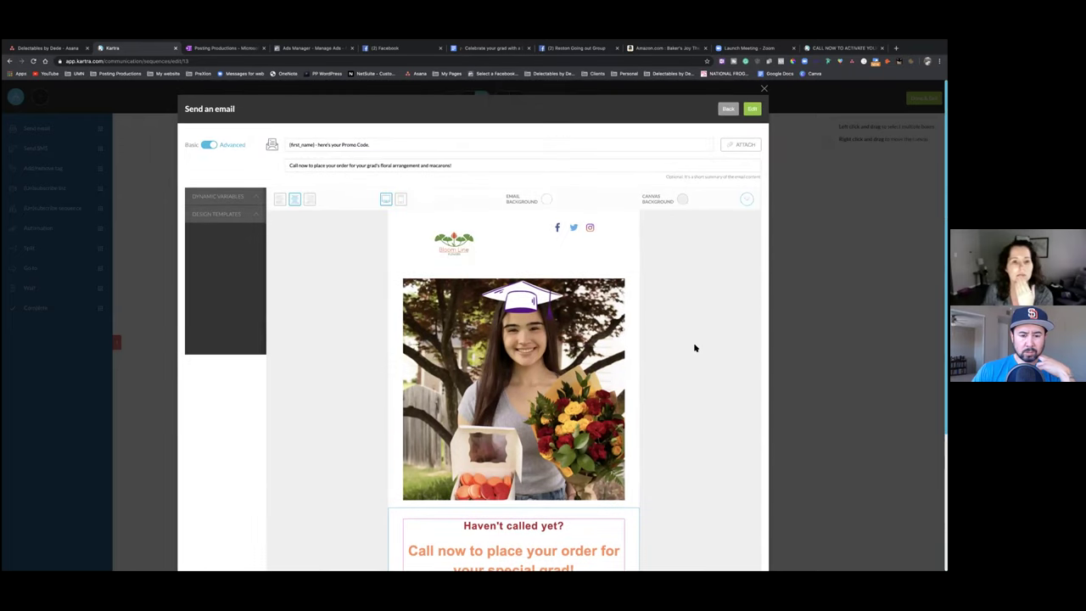
{"action": "scroll", "coordinate": [694, 348], "scroll_direction": "down", "scroll_amount": 5}
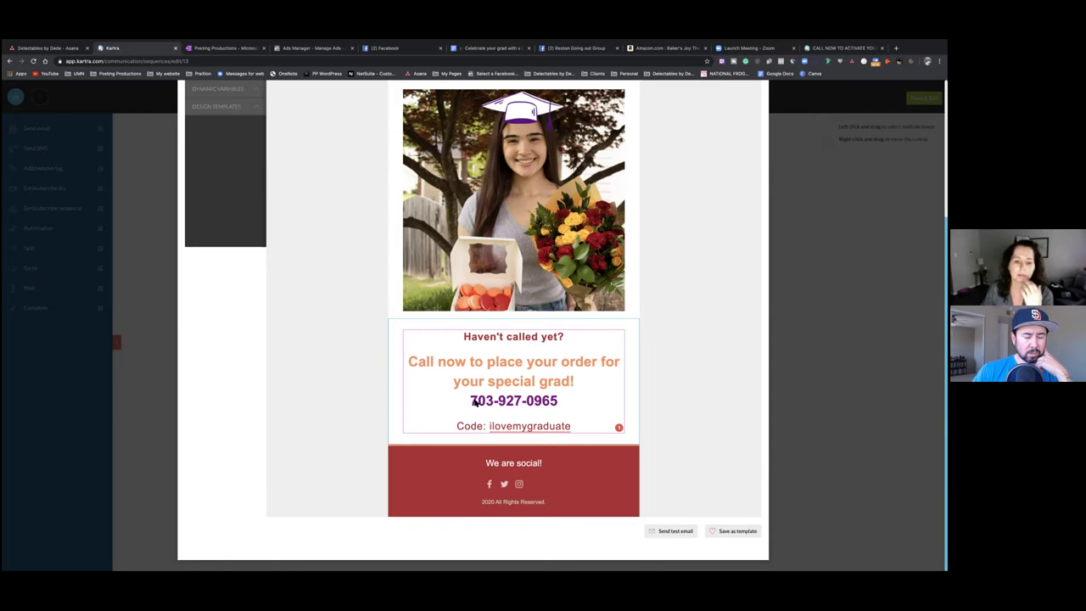
{"action": "scroll", "coordinate": [474, 403], "scroll_direction": "up", "scroll_amount": 5}
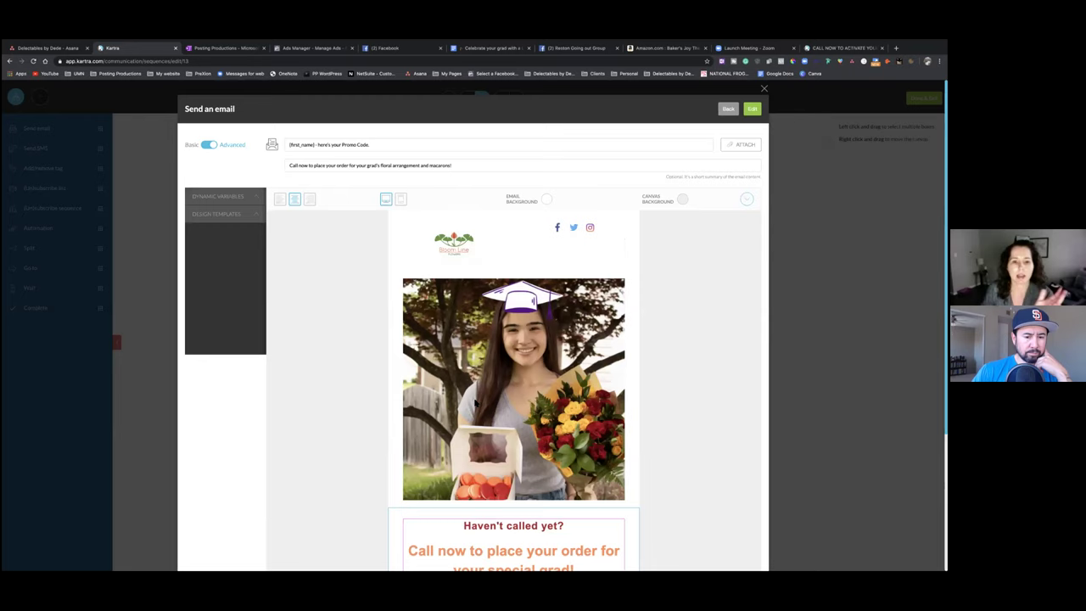
{"action": "scroll", "coordinate": [475, 403], "scroll_direction": "down", "scroll_amount": 3}
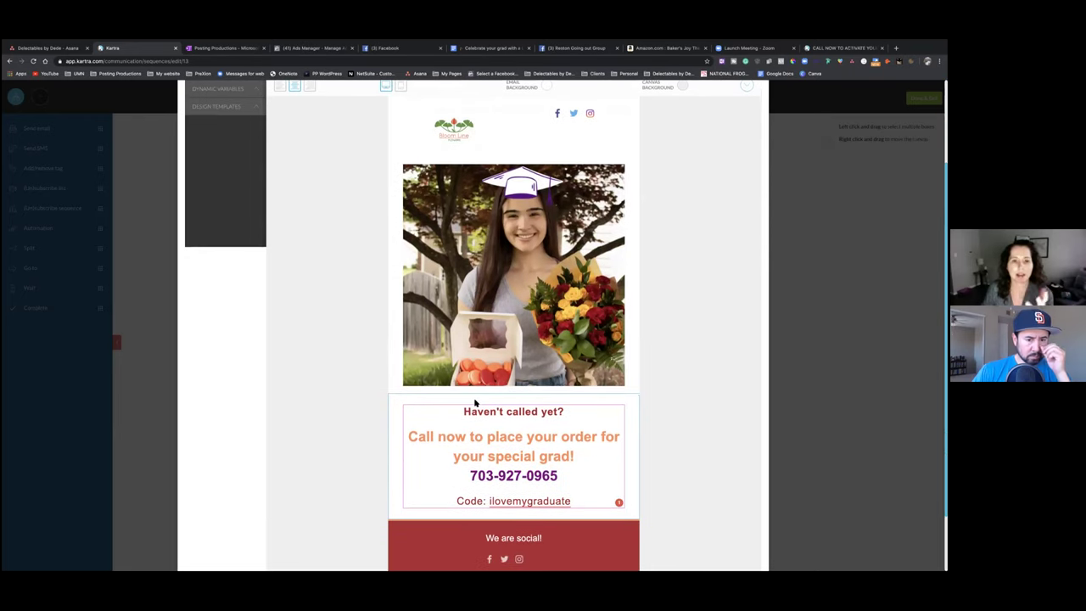
{"action": "scroll", "coordinate": [475, 403], "scroll_direction": "up", "scroll_amount": 3}
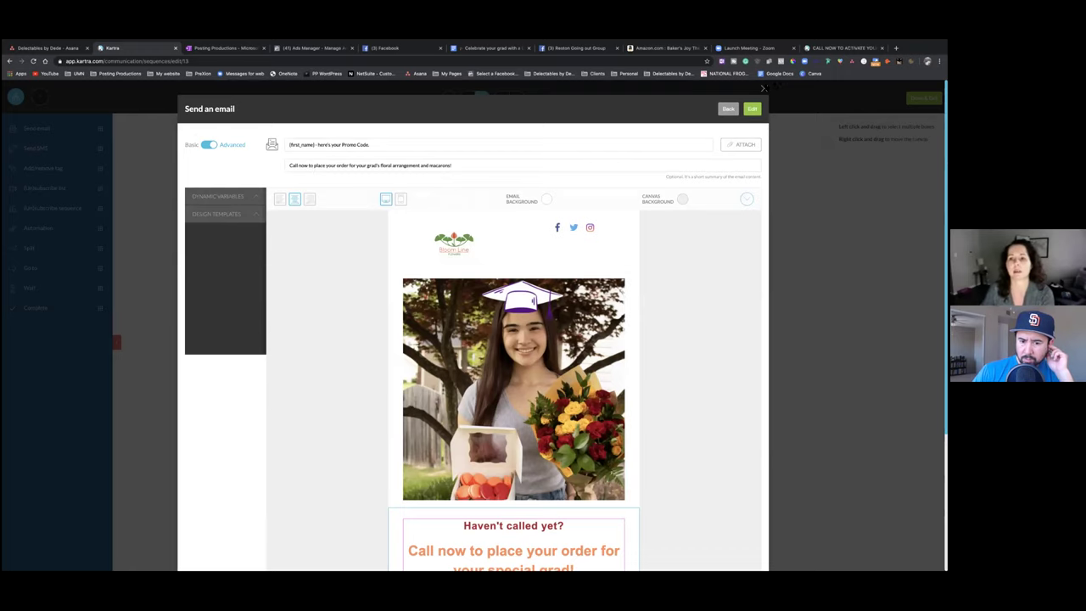
{"action": "left_click", "coordinate": [763, 88]}
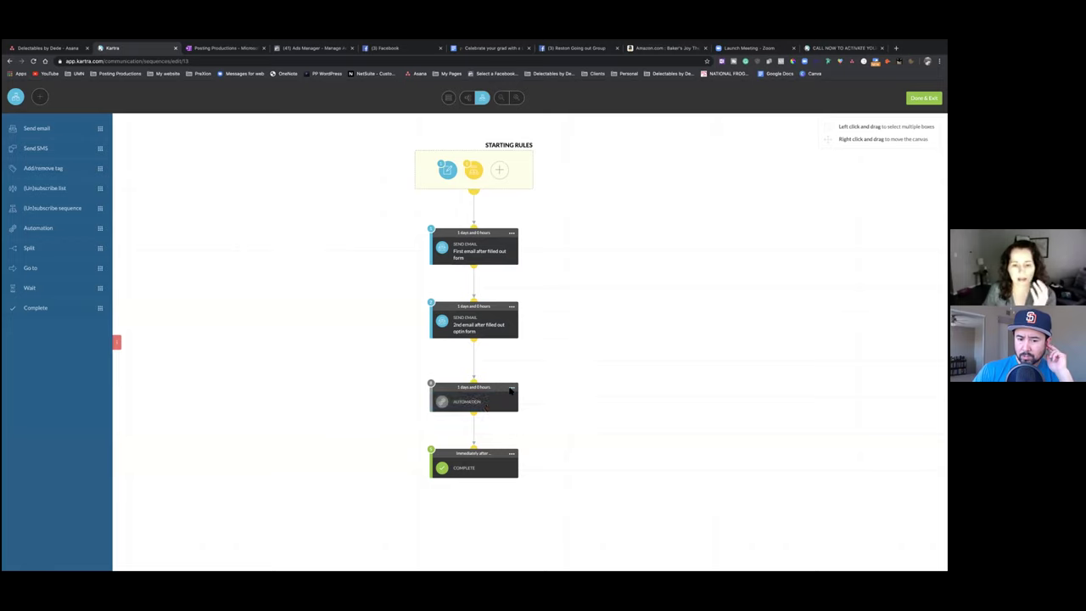
Review the IF and THEN rules of the sequence's automation step and apply them as they are
{"action": "mouse_move", "coordinate": [511, 389]}
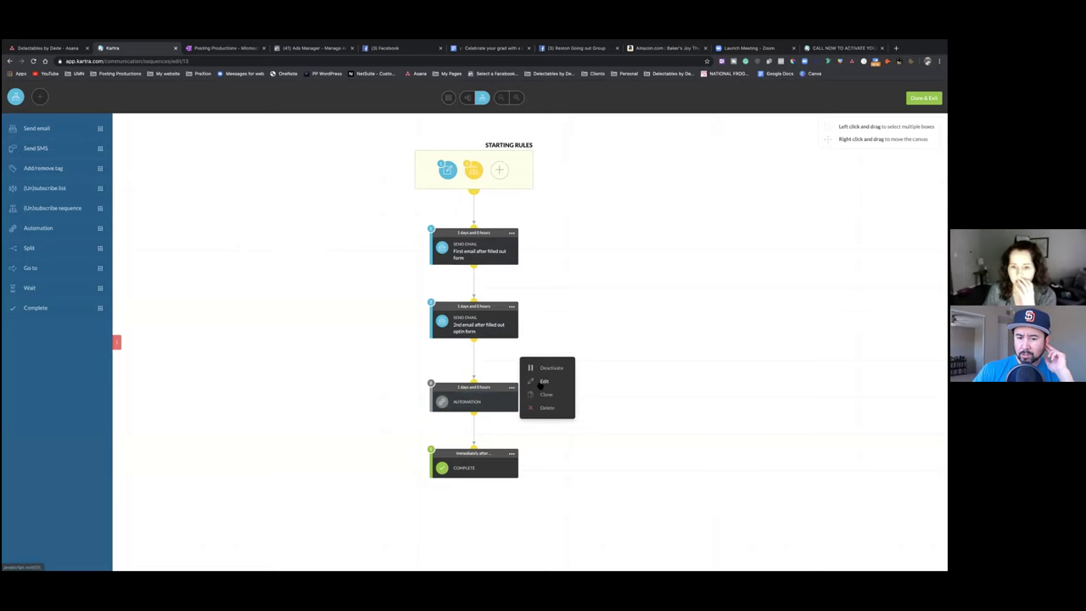
{"action": "left_click", "coordinate": [541, 382]}
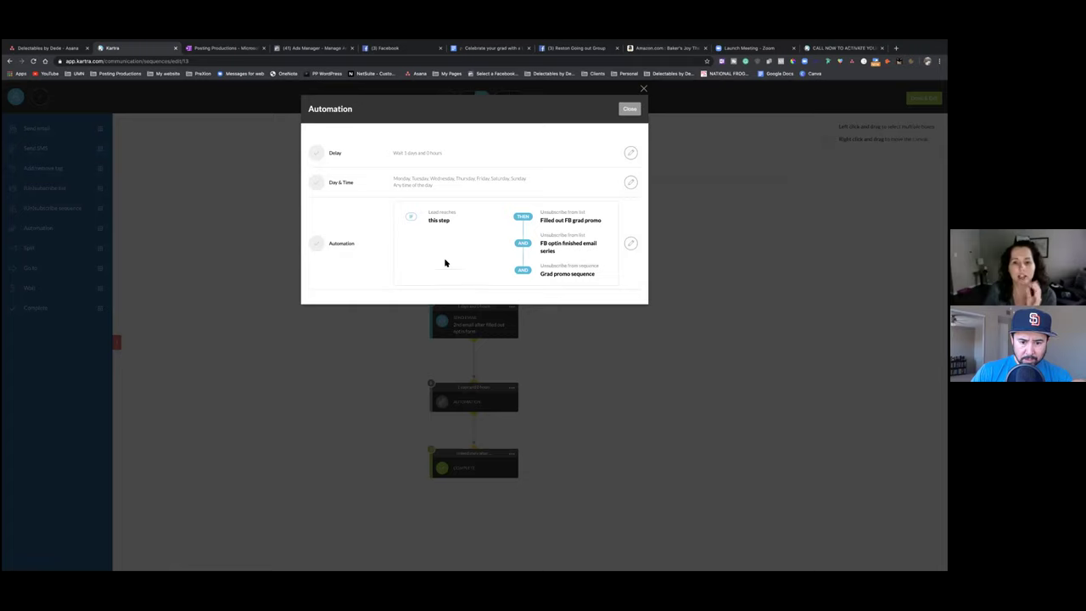
{"action": "left_click", "coordinate": [631, 245]}
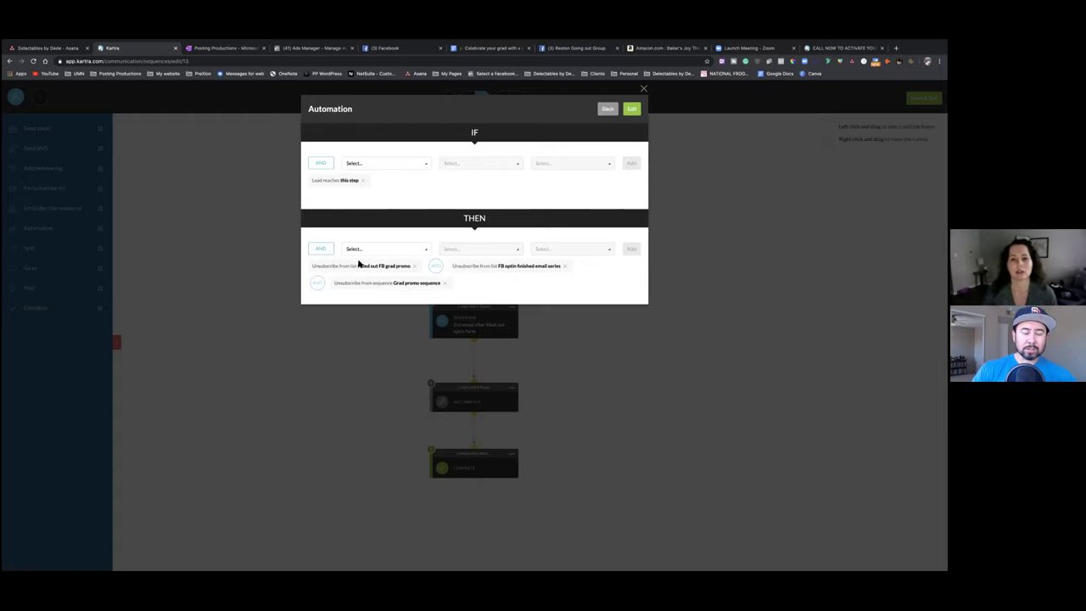
{"action": "left_click", "coordinate": [632, 108]}
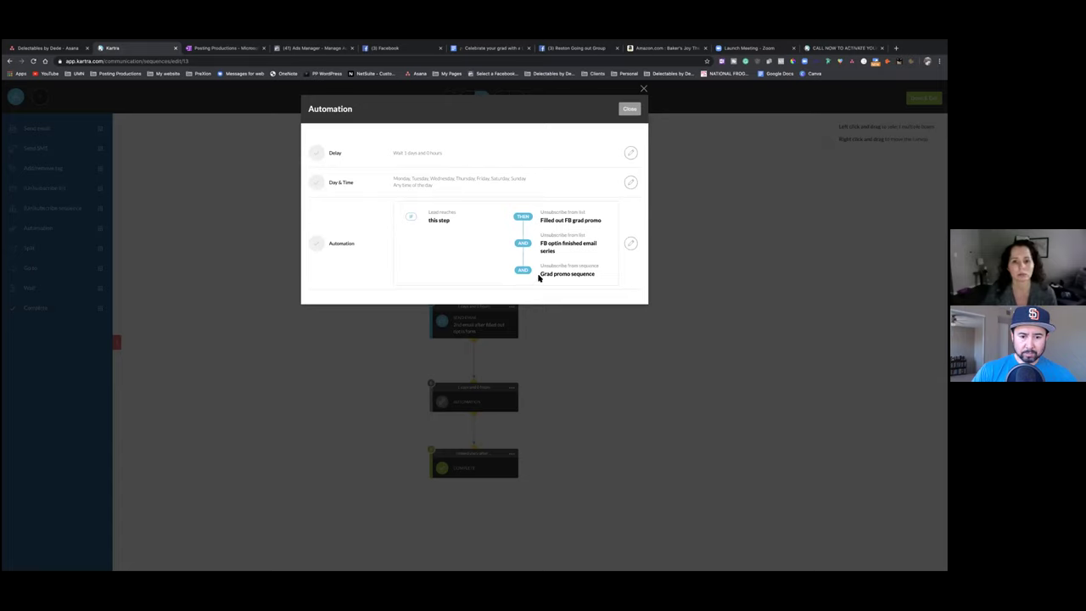
Remove all unsubscribe actions from the automation step's THEN rules and open the list of available actions
{"action": "left_click", "coordinate": [631, 244]}
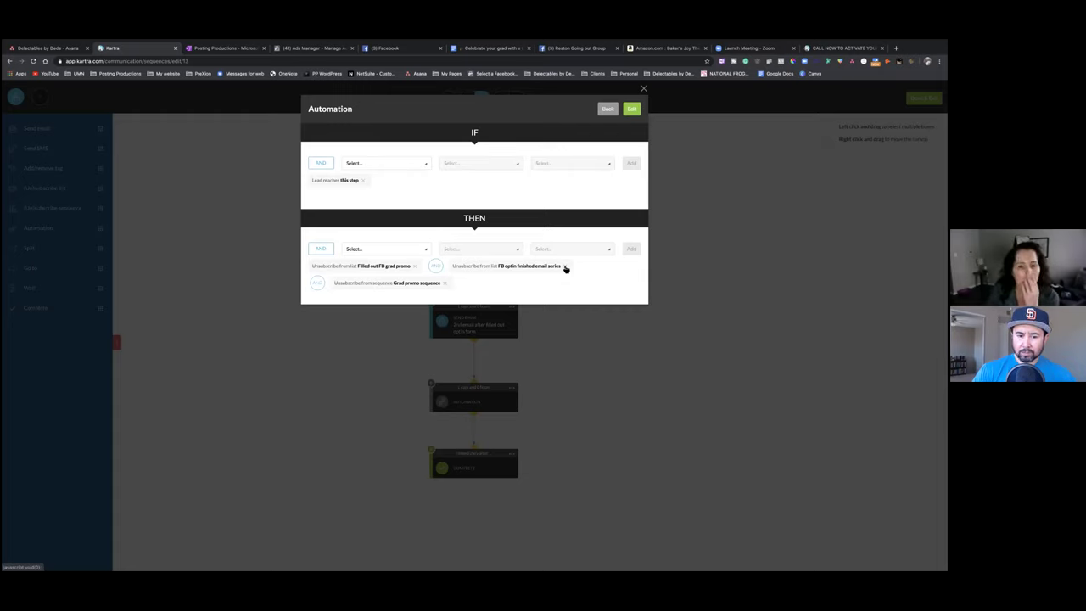
{"action": "left_click", "coordinate": [413, 267]}
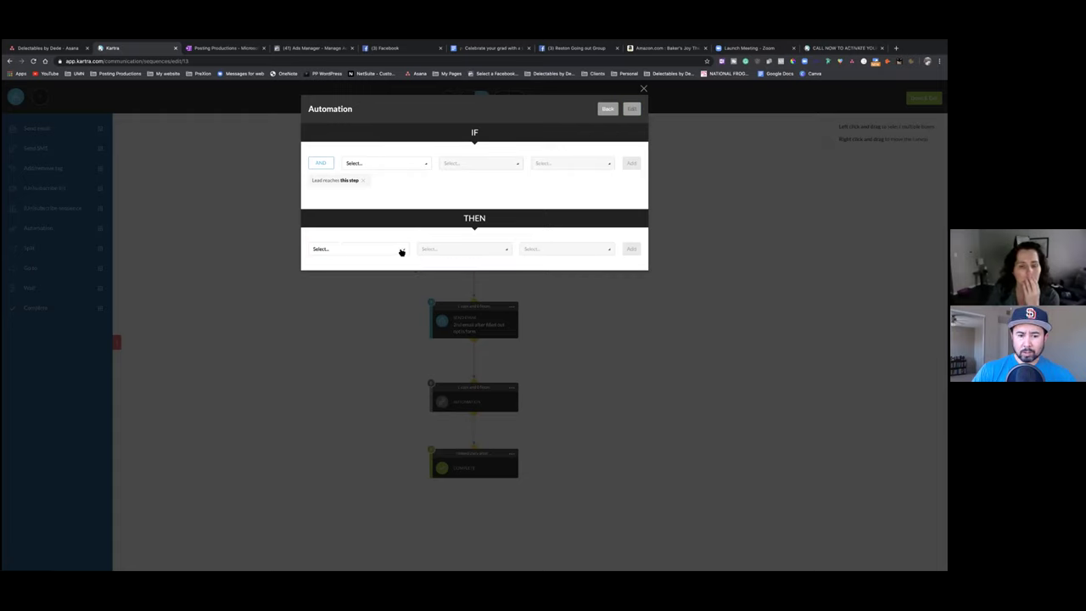
{"action": "left_click", "coordinate": [402, 251]}
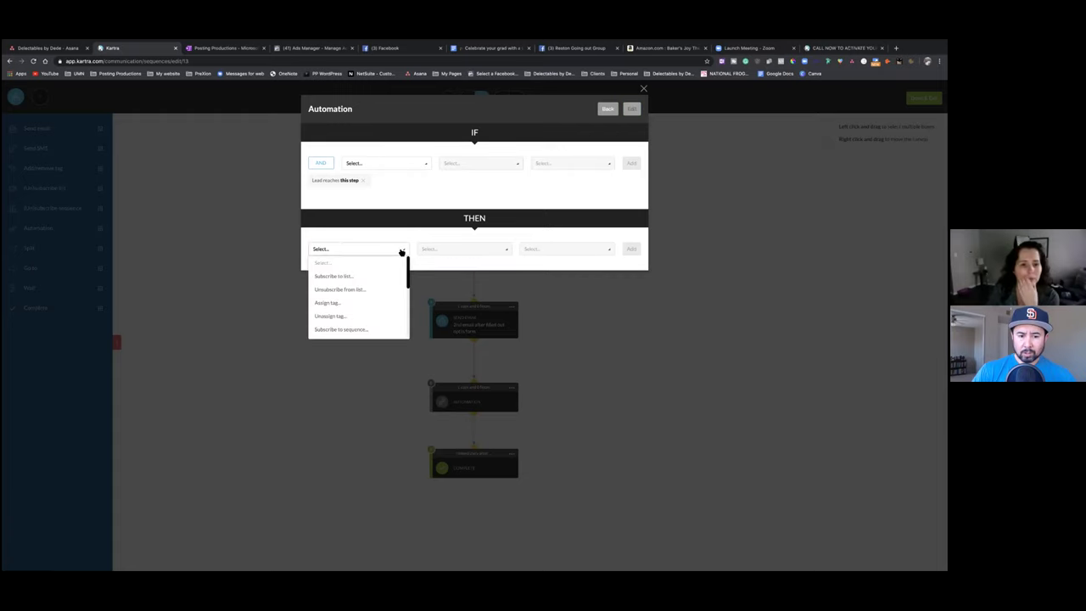
{"action": "left_click", "coordinate": [373, 293]}
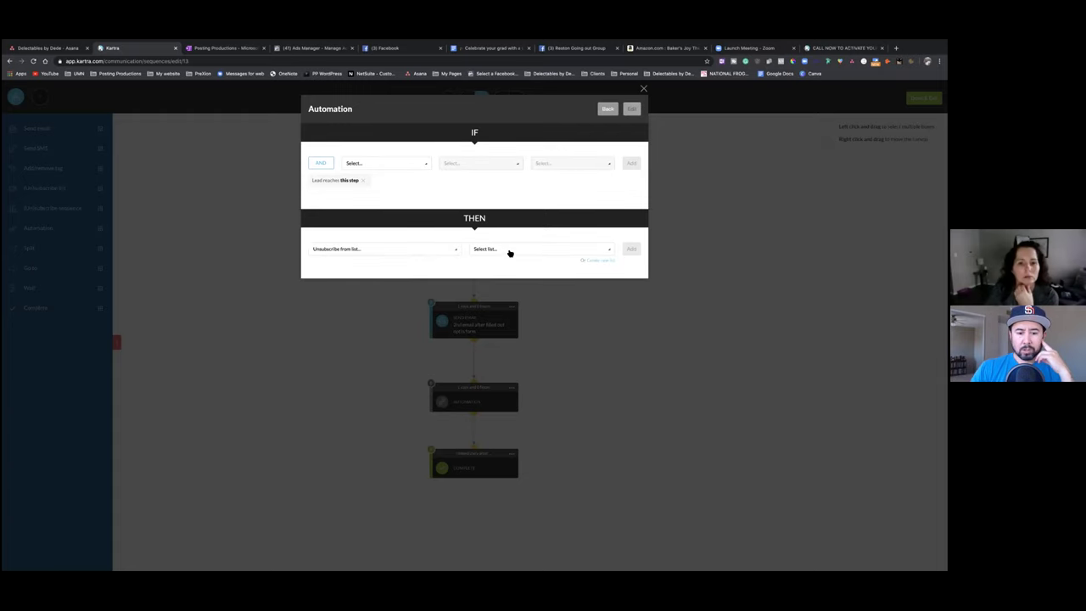
{"action": "left_click", "coordinate": [509, 251]}
{"action": "left_click", "coordinate": [444, 251]}
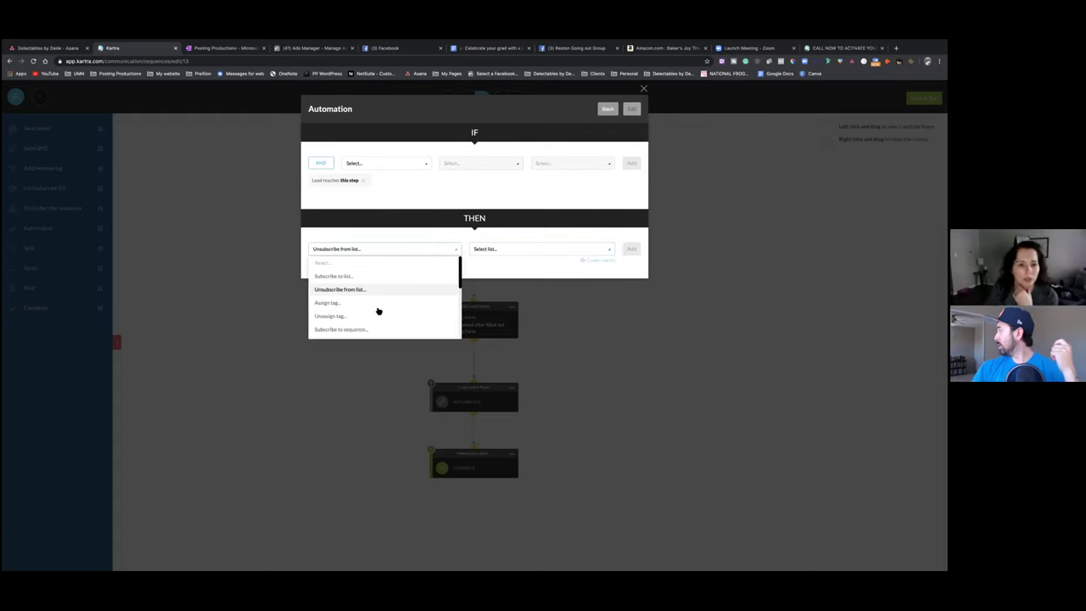
{"action": "scroll", "coordinate": [363, 322], "scroll_direction": "down", "scroll_amount": 3}
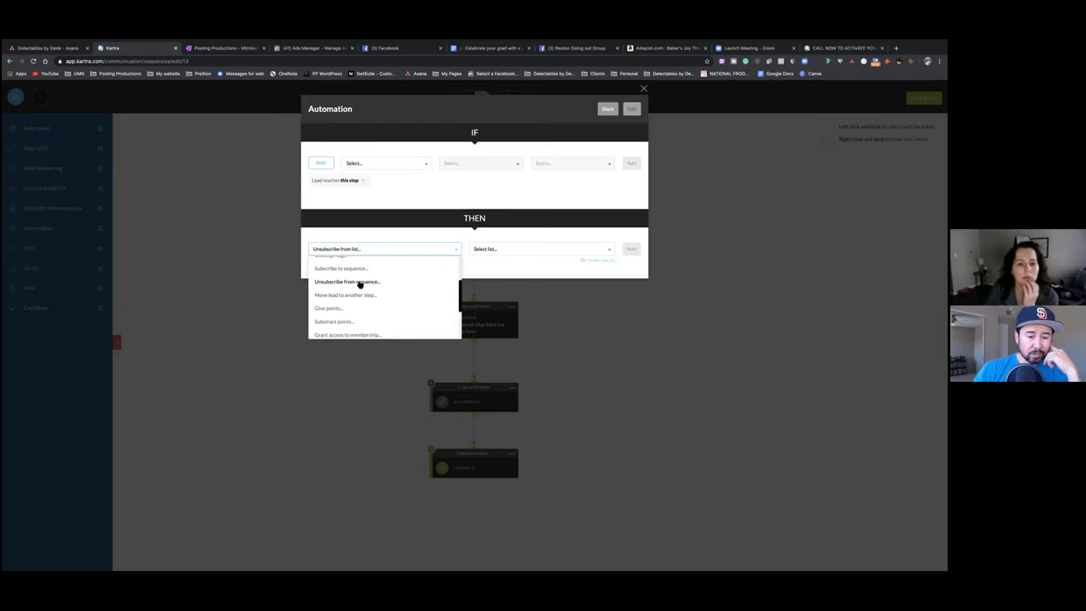
{"action": "left_click", "coordinate": [360, 282]}
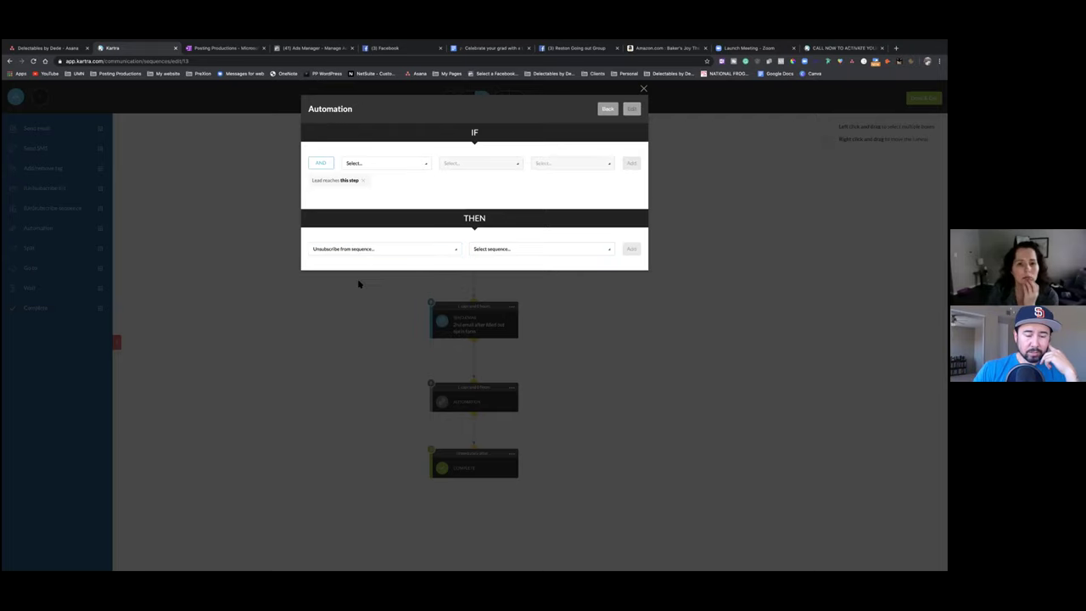
{"action": "left_click", "coordinate": [605, 250]}
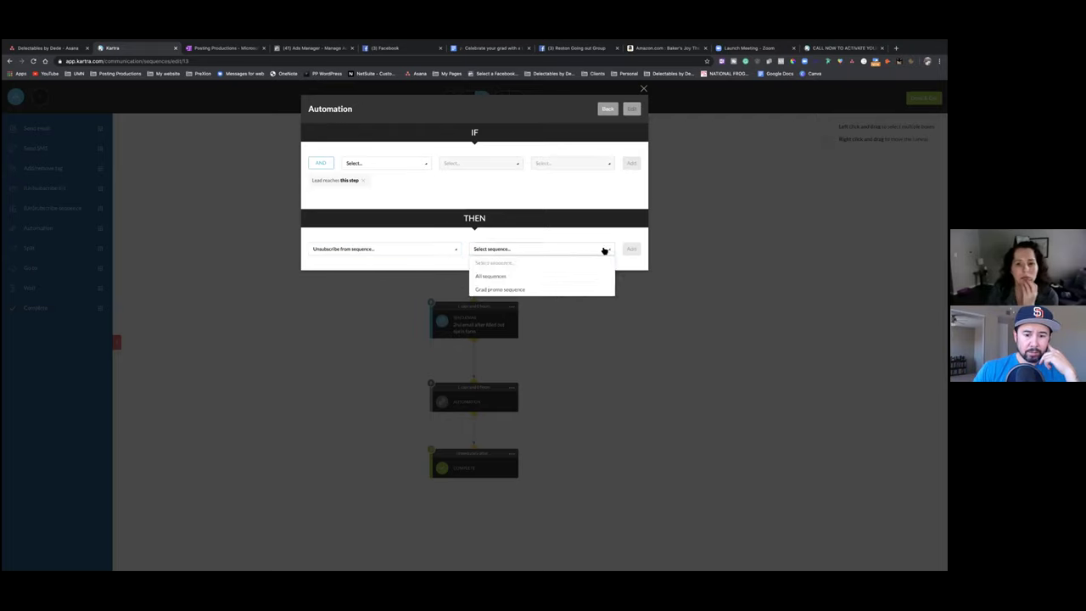
{"action": "left_click", "coordinate": [509, 289]}
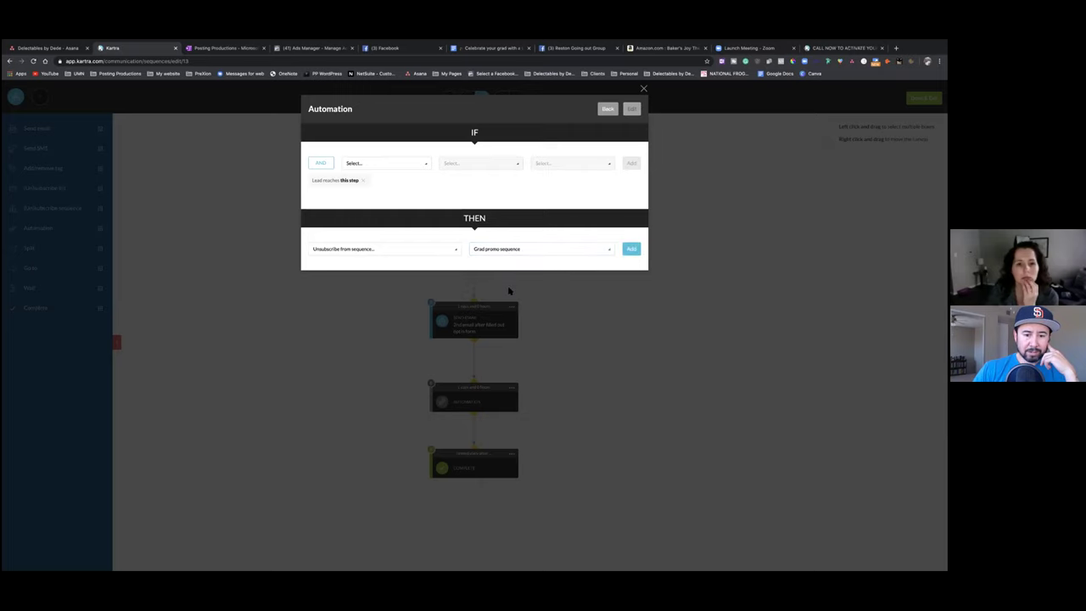
{"action": "left_click", "coordinate": [631, 247]}
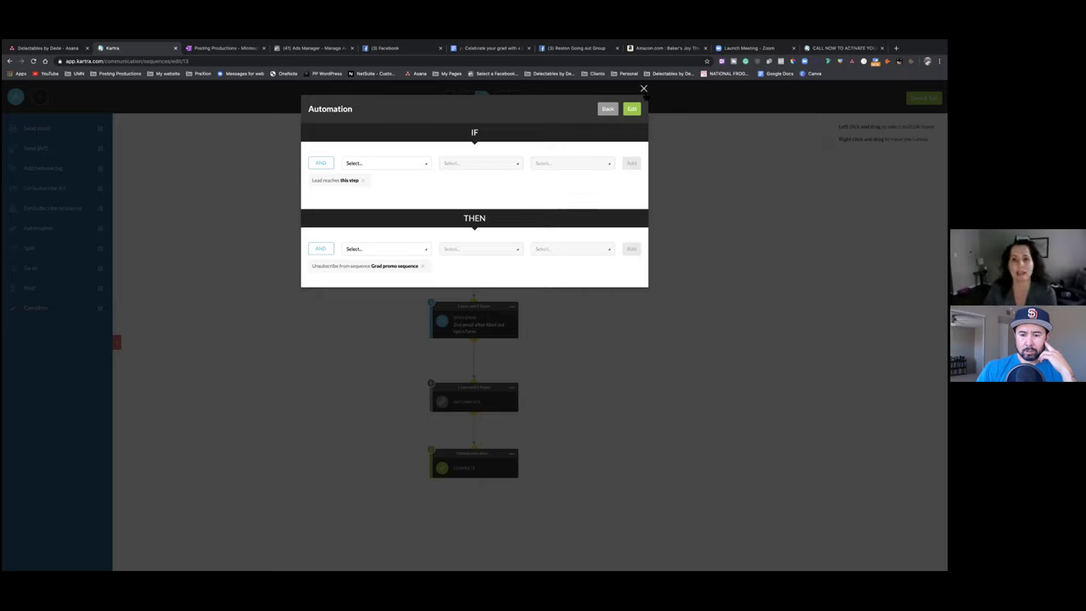
{"action": "left_click", "coordinate": [643, 87]}
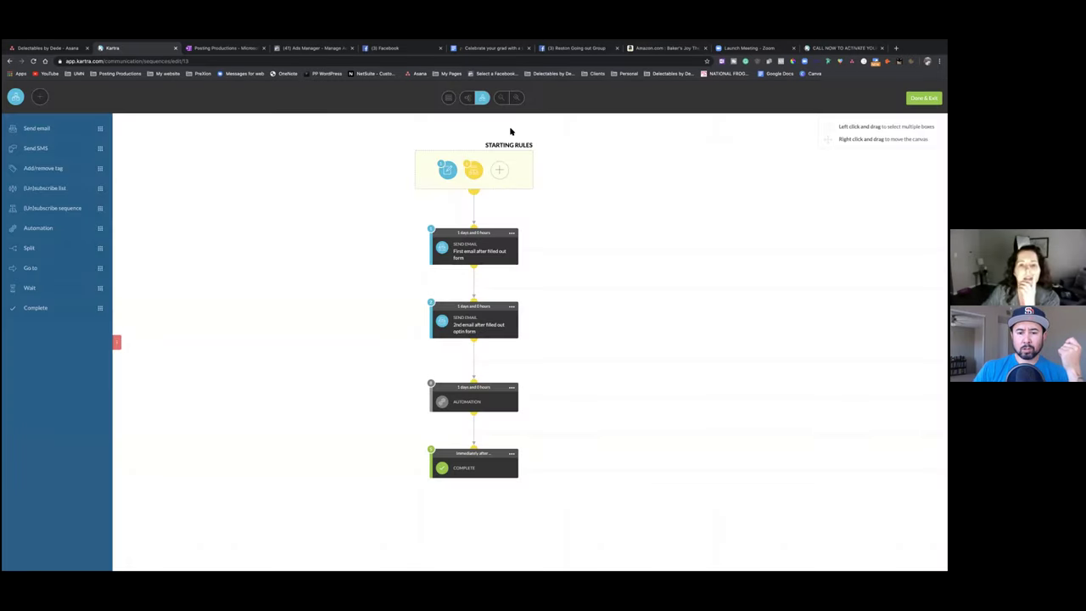
Reopen the sequence's Automation step for editing and clear its existing THEN unsubscribe actions
{"action": "left_click", "coordinate": [511, 387]}
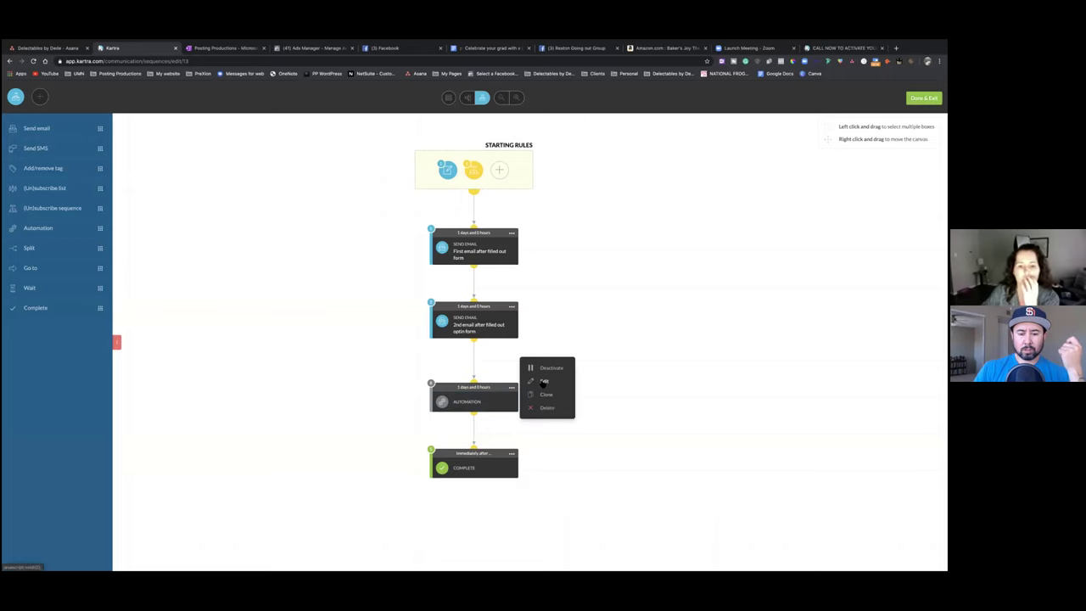
{"action": "left_click", "coordinate": [543, 382]}
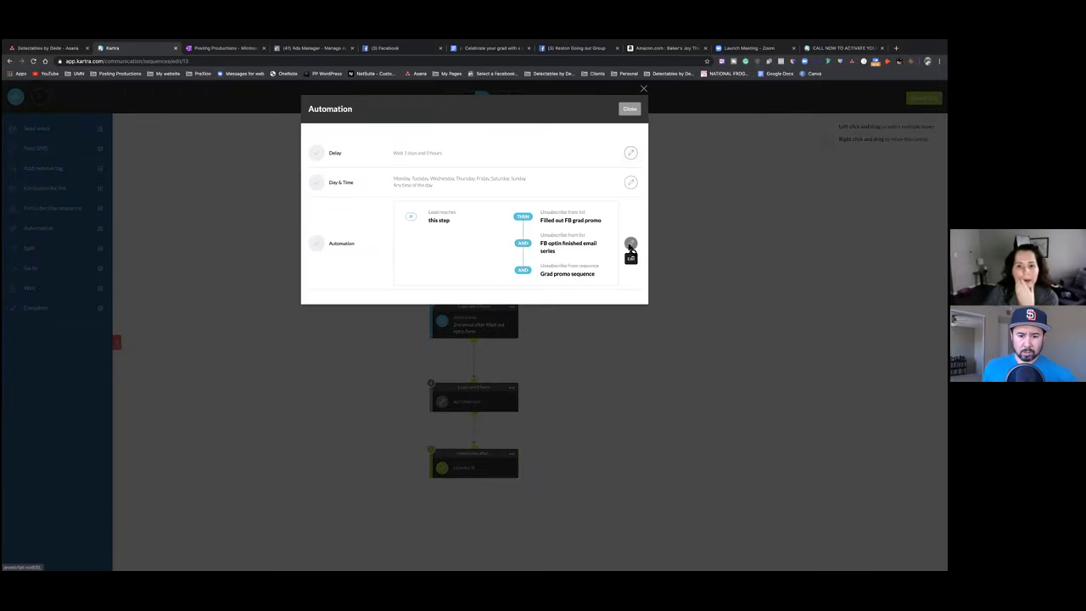
{"action": "left_click", "coordinate": [630, 244]}
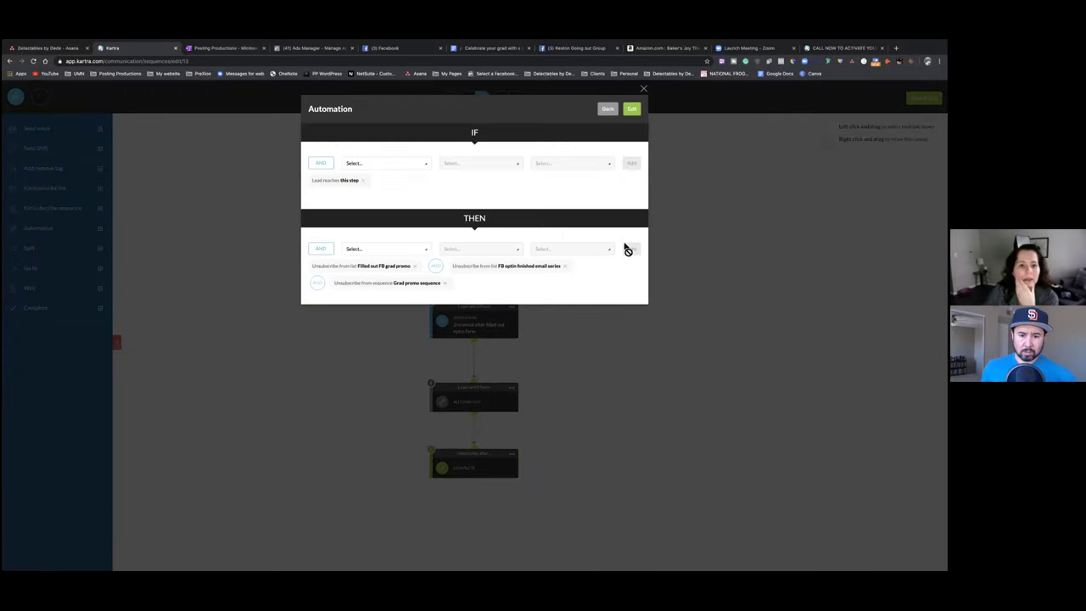
{"action": "left_click", "coordinate": [415, 267]}
Set the automation's THEN action to unsubscribe from the Grad promo sequence, and save the step
{"action": "left_click", "coordinate": [390, 247]}
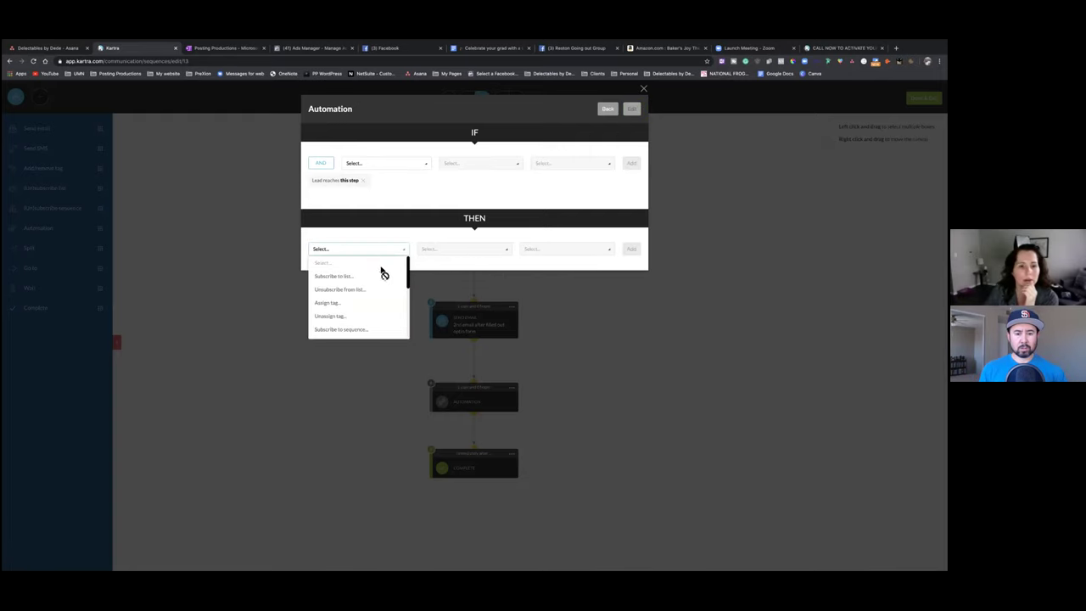
{"action": "scroll", "coordinate": [366, 310], "scroll_direction": "down", "scroll_amount": 1}
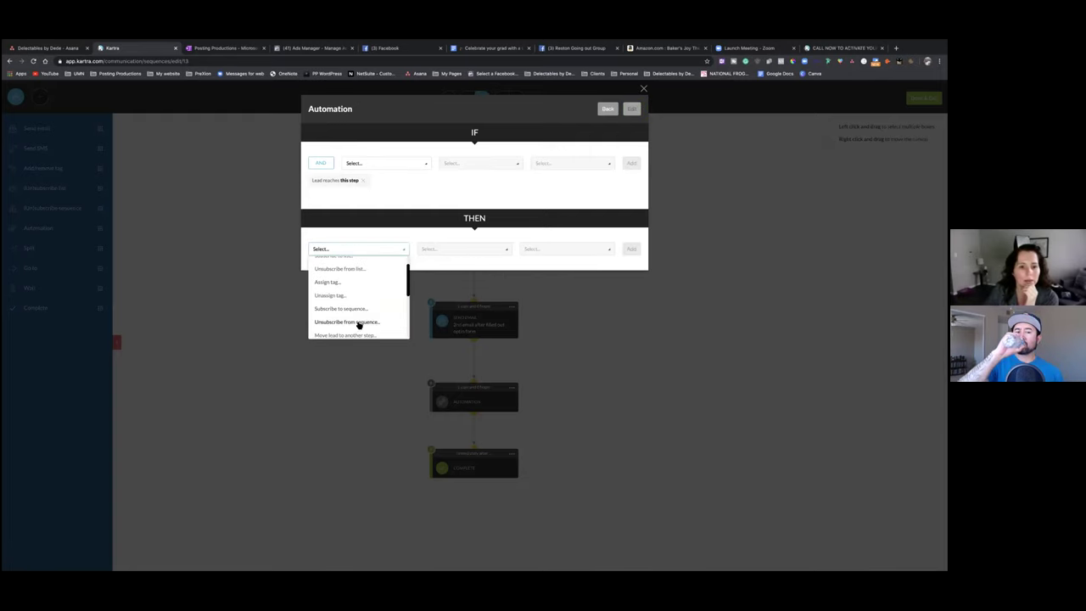
{"action": "left_click", "coordinate": [360, 321]}
{"action": "left_click", "coordinate": [501, 252]}
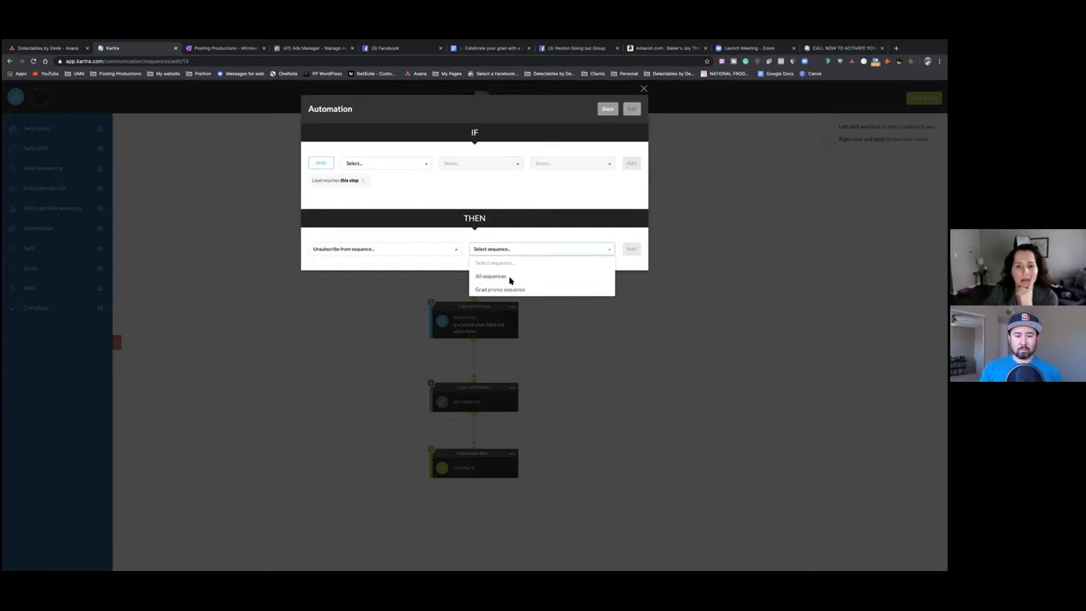
{"action": "left_click", "coordinate": [509, 291]}
{"action": "left_click", "coordinate": [632, 249]}
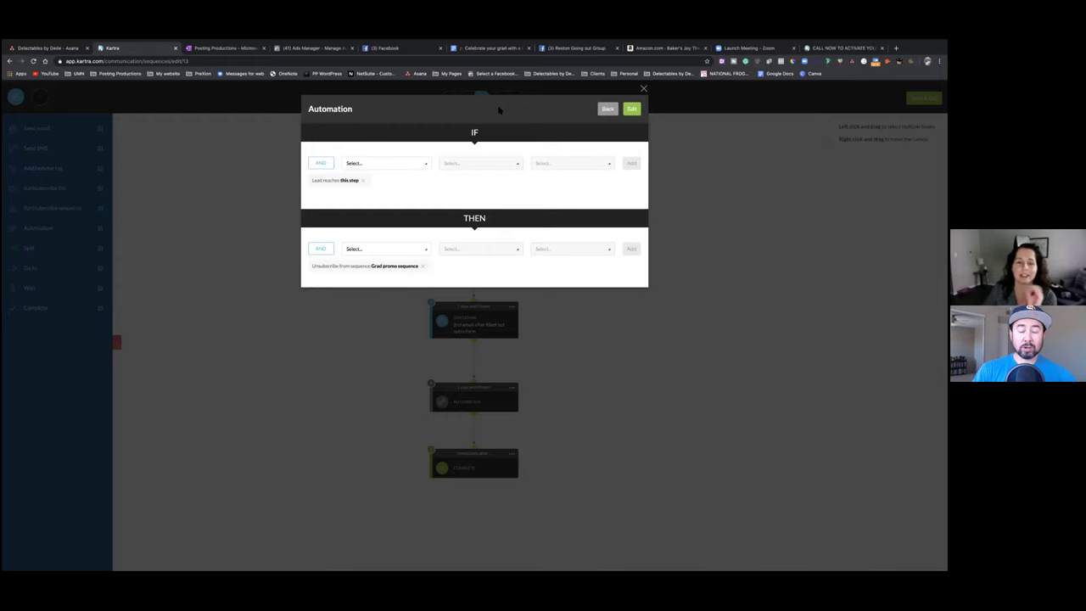
{"action": "left_click", "coordinate": [633, 109]}
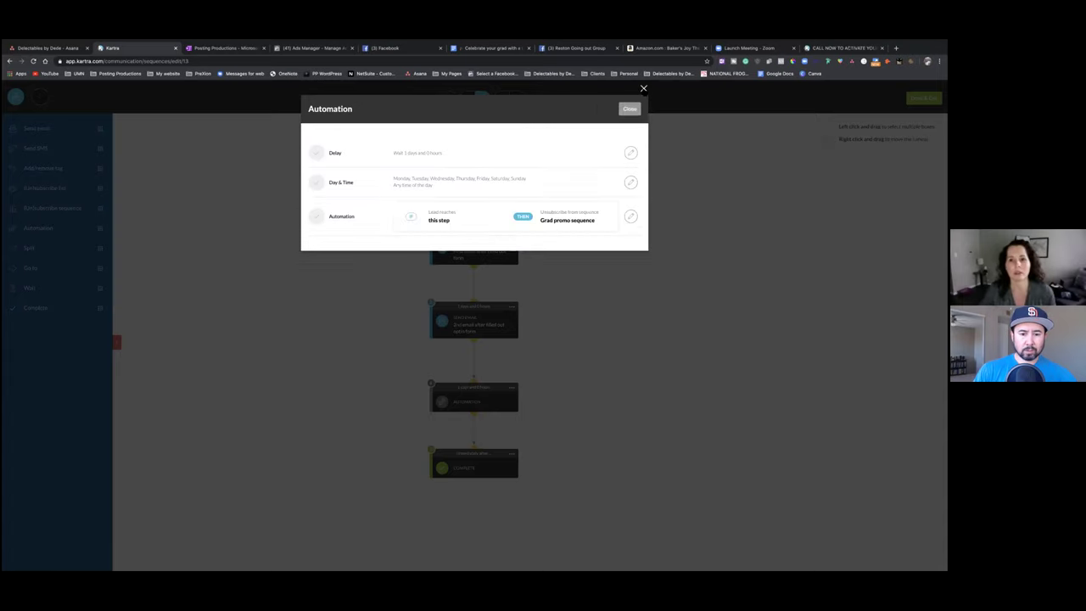
{"action": "left_click", "coordinate": [633, 109]}
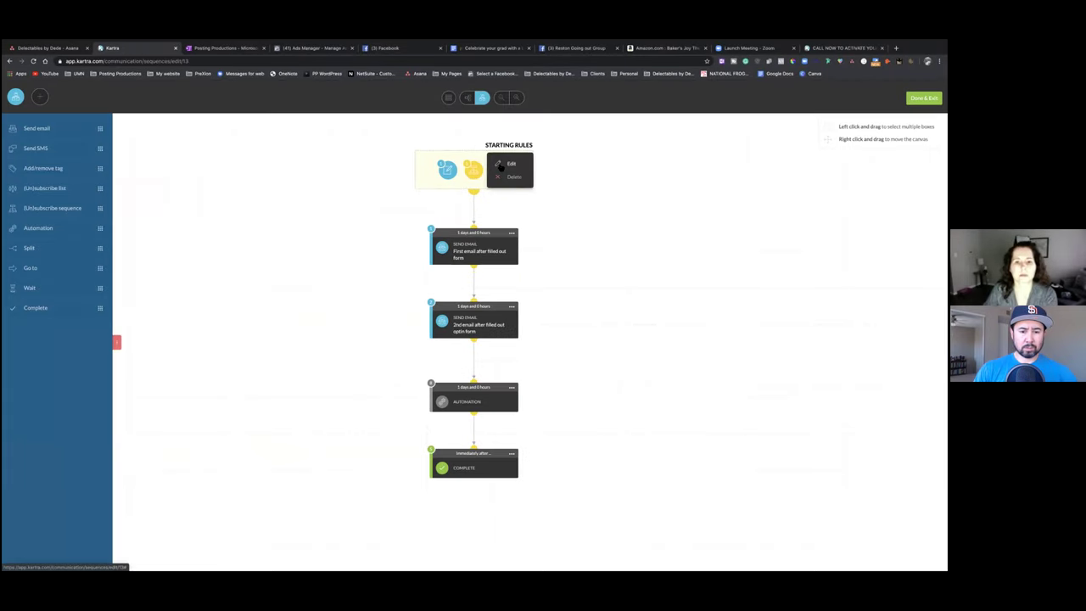
Remove the Grad promo sequence subscription trigger from the sequence's starting rules and save them
{"action": "left_click", "coordinate": [498, 165]}
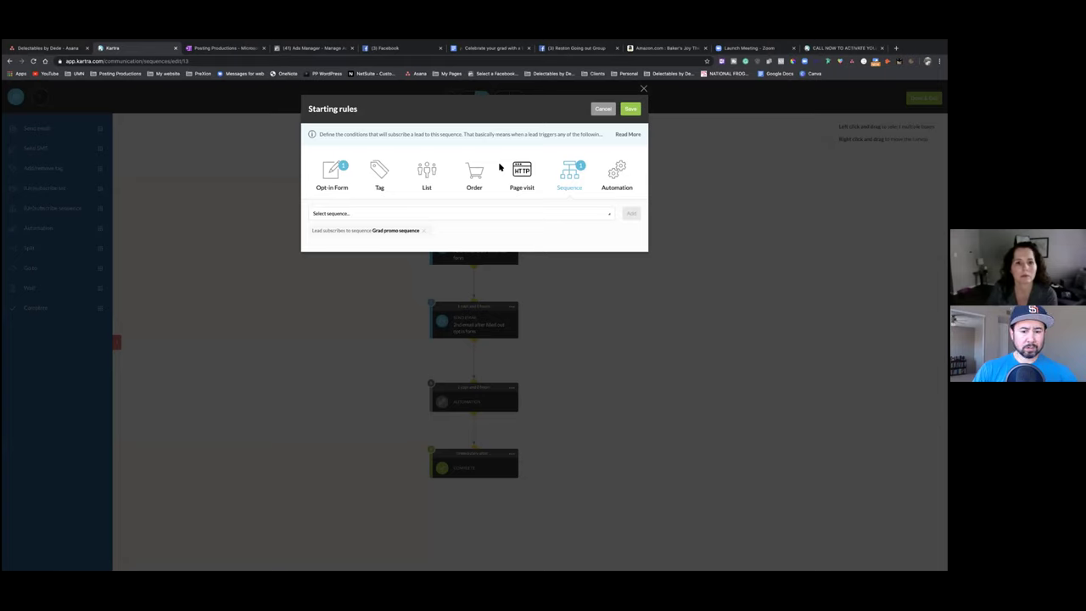
{"action": "left_click", "coordinate": [576, 176]}
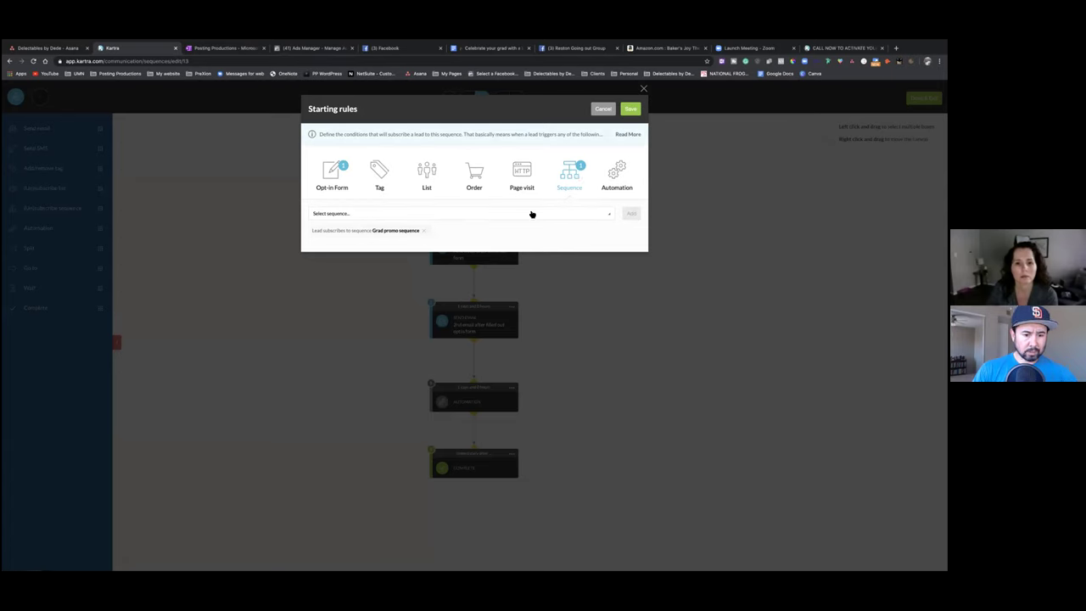
{"action": "left_click", "coordinate": [423, 230]}
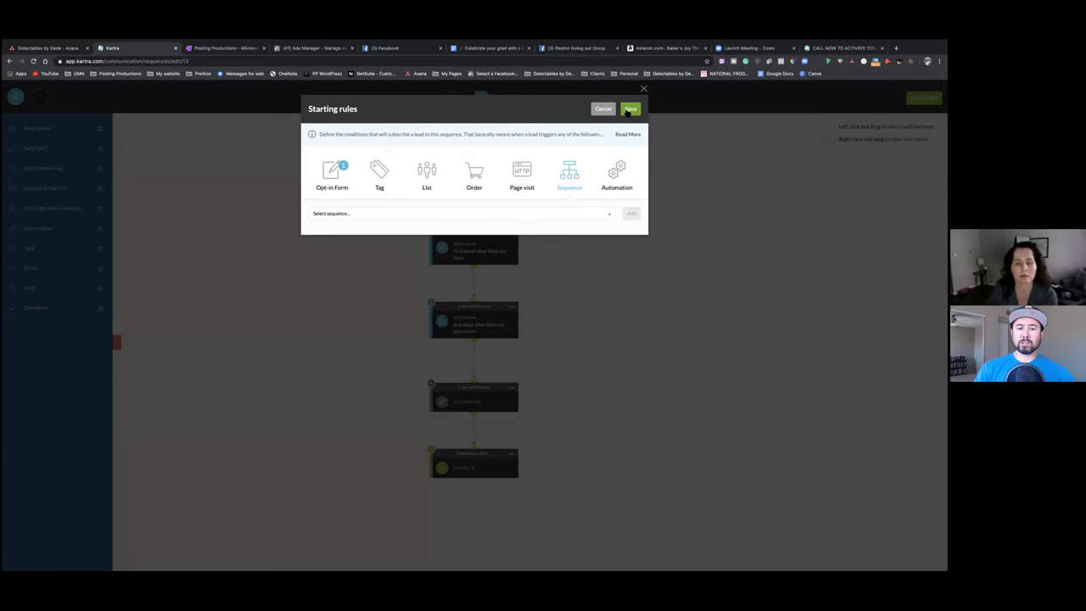
{"action": "left_click", "coordinate": [628, 110]}
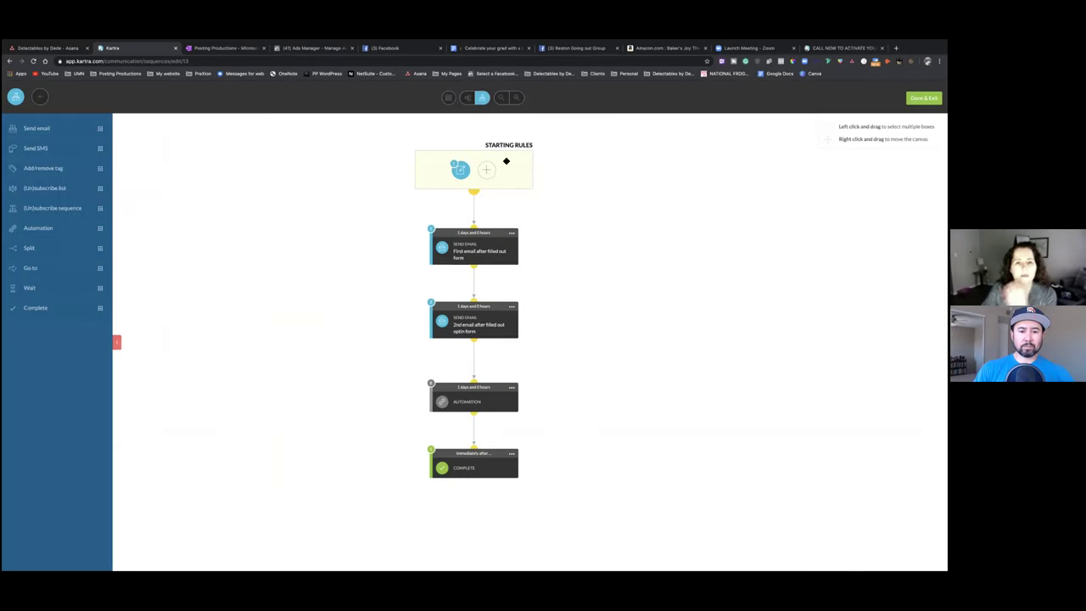
Review the opt-in form starting rule, and check the question list on the OneNote page about the FB ad and Kartra sequence
{"action": "left_click", "coordinate": [494, 165]}
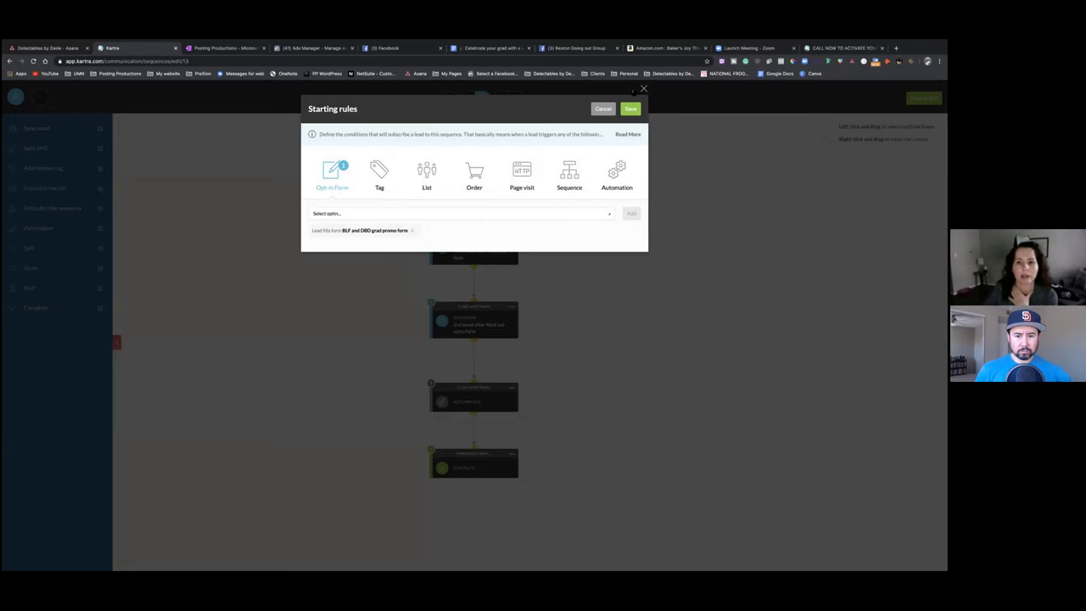
{"action": "left_click", "coordinate": [630, 108]}
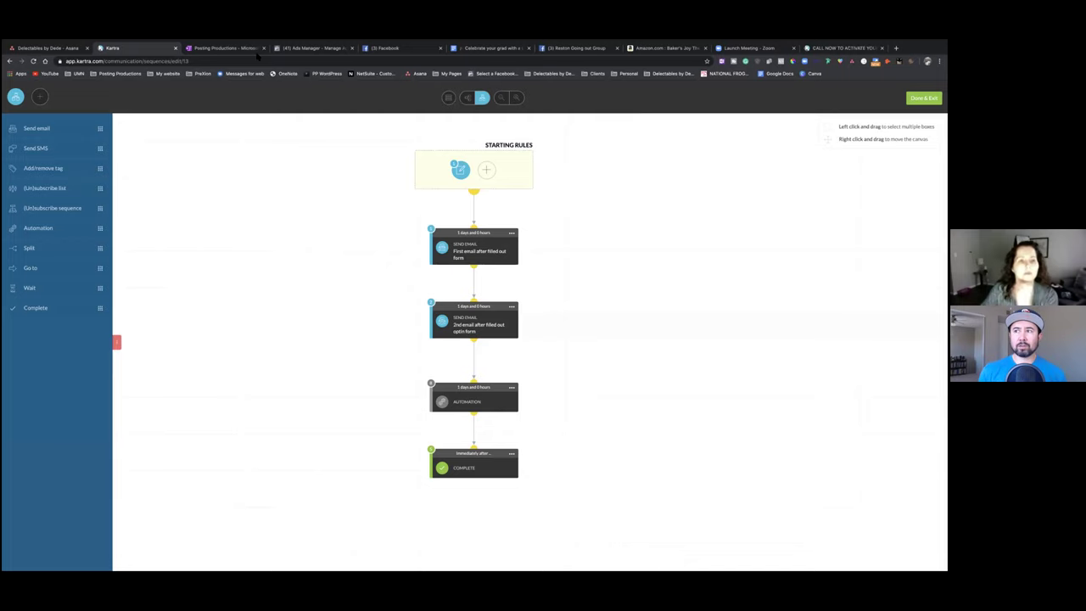
{"action": "left_click", "coordinate": [221, 48]}
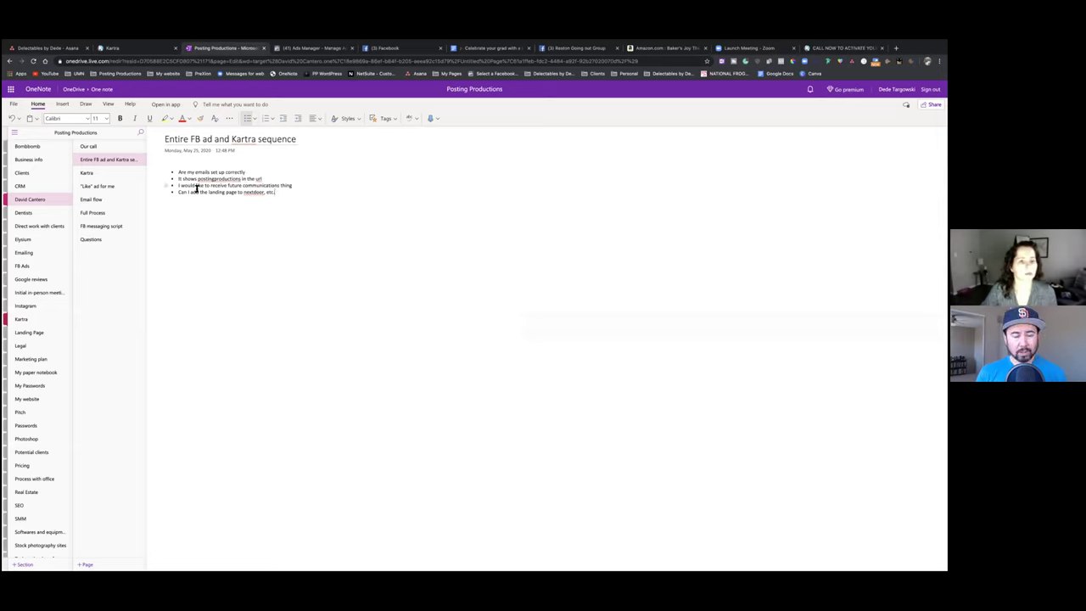
{"action": "left_click", "coordinate": [158, 49]}
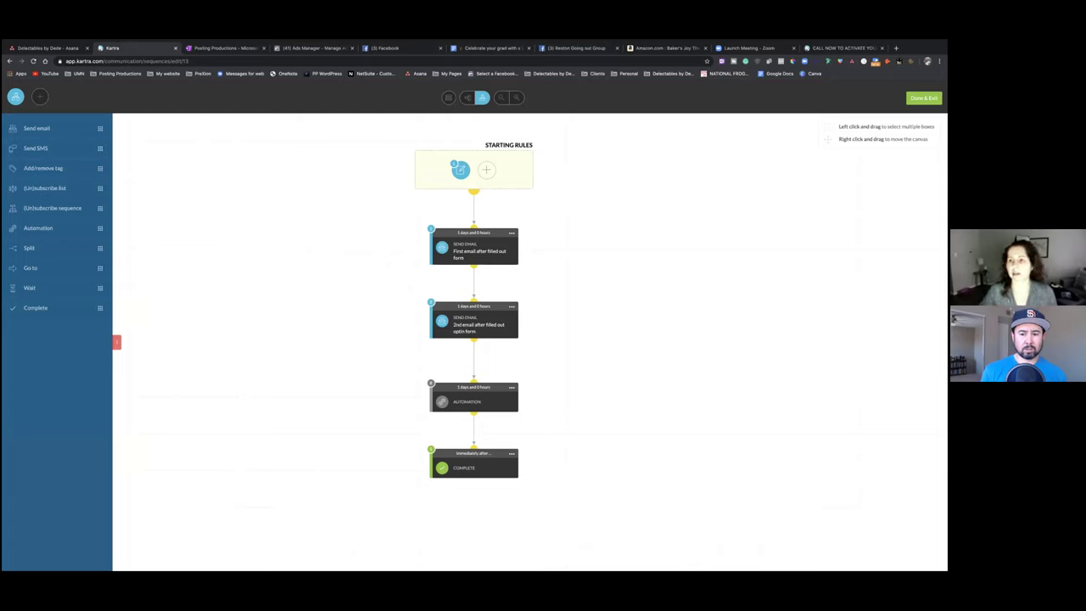
Finish editing the sequence and copy the published link of the Grad flower macaron landing page
{"action": "left_click", "coordinate": [923, 97]}
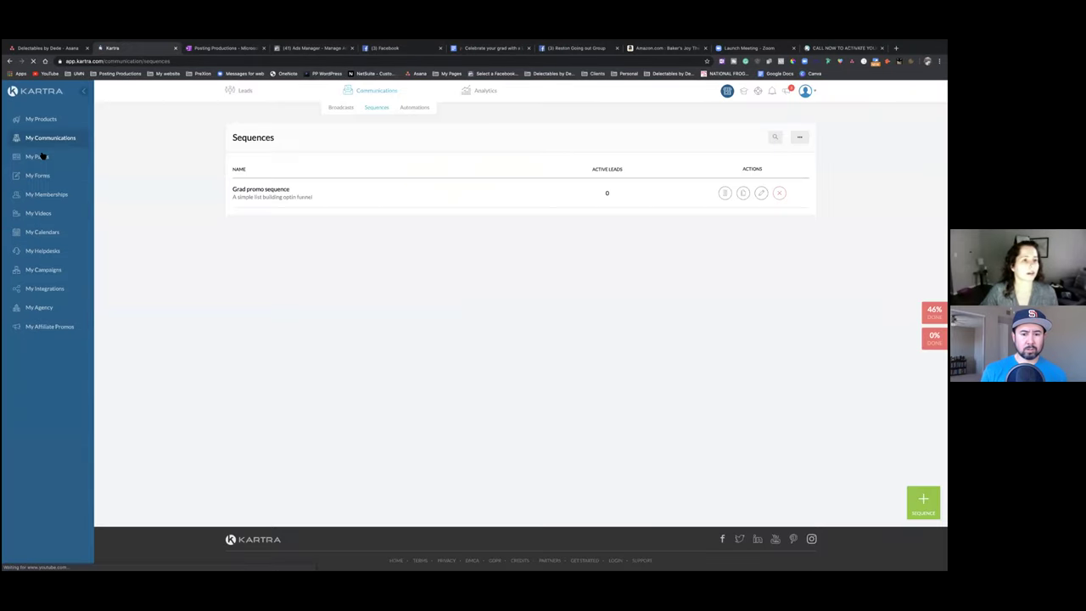
{"action": "left_click", "coordinate": [39, 157]}
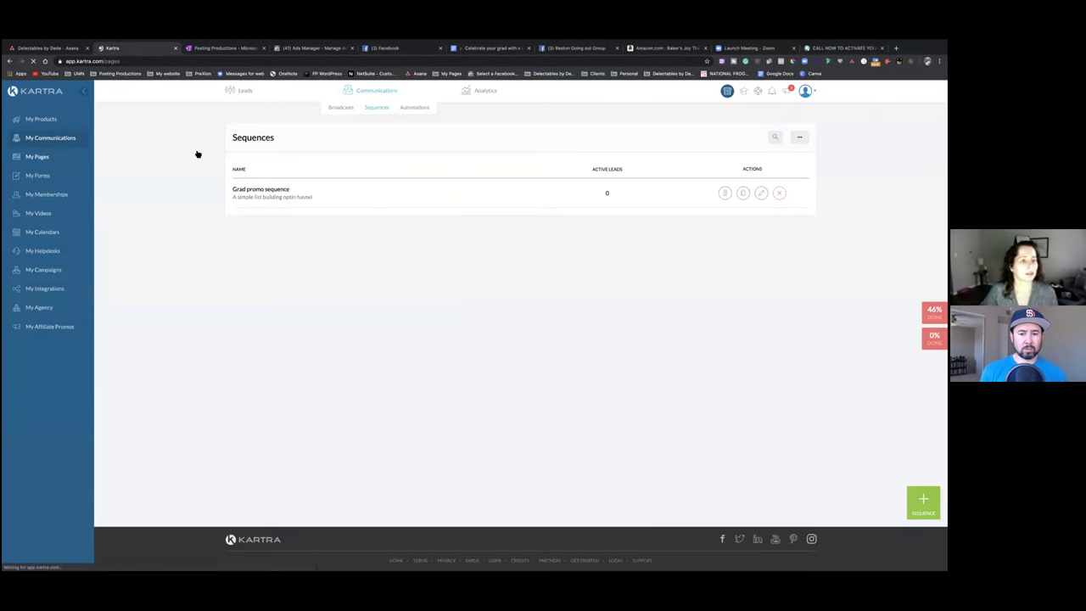
{"action": "mouse_move", "coordinate": [403, 188]}
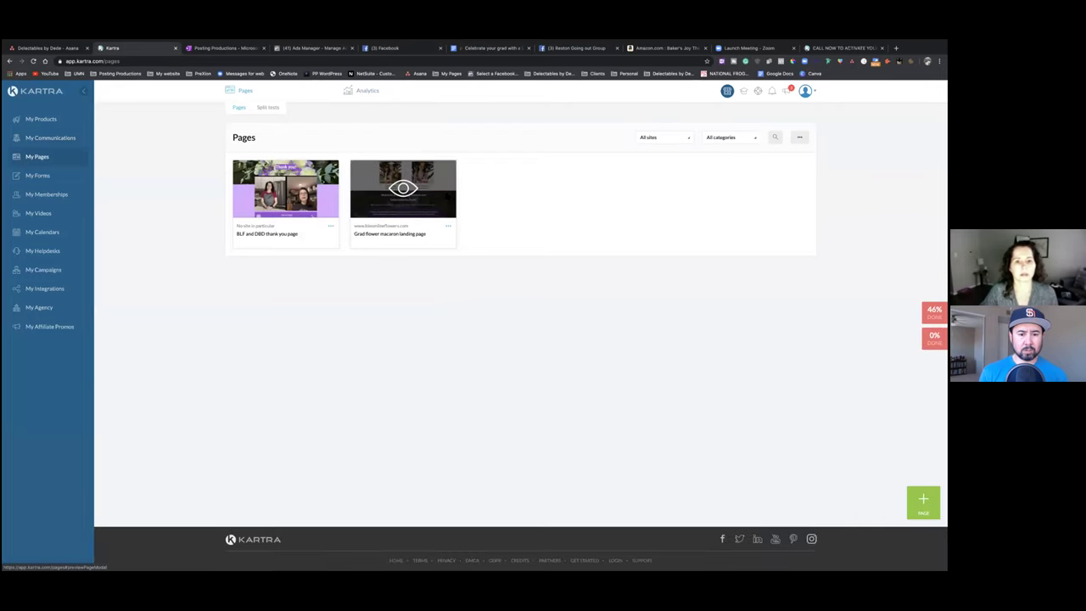
{"action": "left_click", "coordinate": [448, 226]}
{"action": "left_click", "coordinate": [480, 208]}
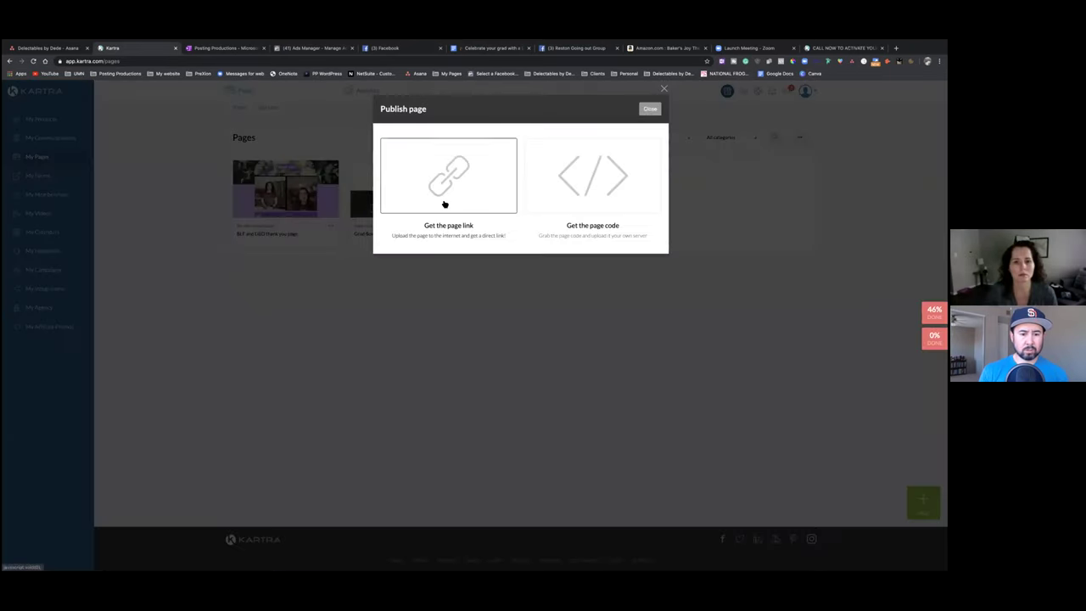
{"action": "left_click", "coordinate": [446, 225]}
{"action": "left_click", "coordinate": [477, 280]}
{"action": "key", "text": "ctrl+c"}
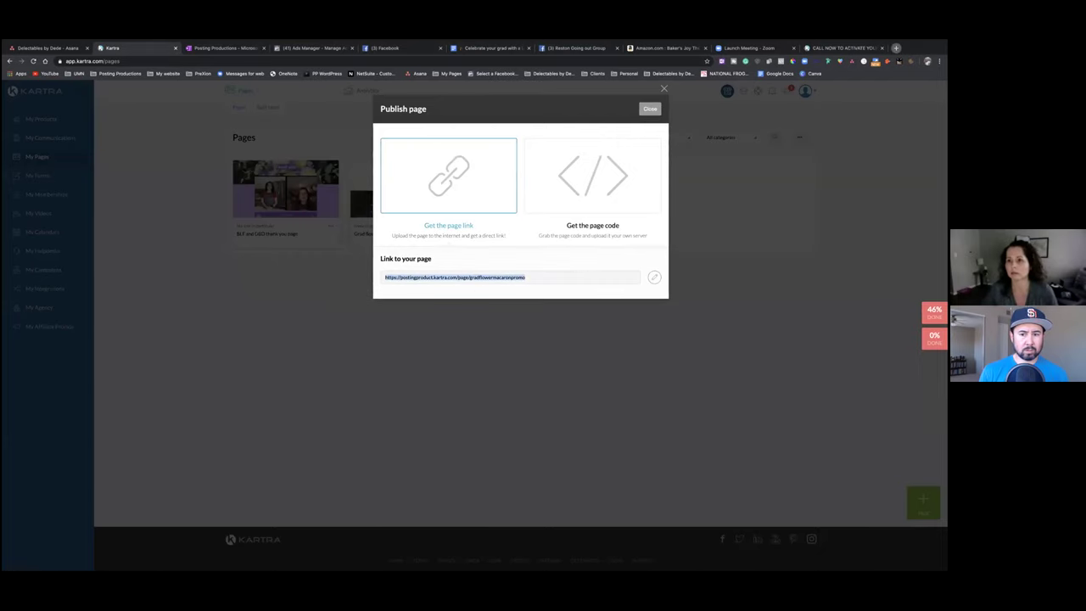
Open the copied landing page link in a new browser tab
{"action": "key", "text": "ctrl+t"}
{"action": "key", "text": "ctrl+v"}
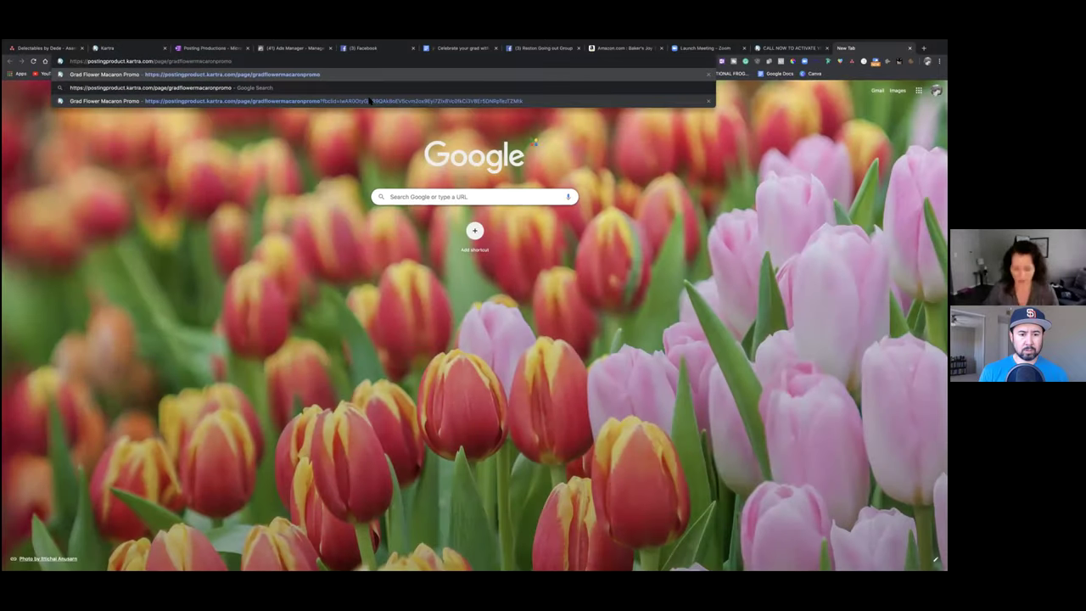
{"action": "key", "text": "Return"}
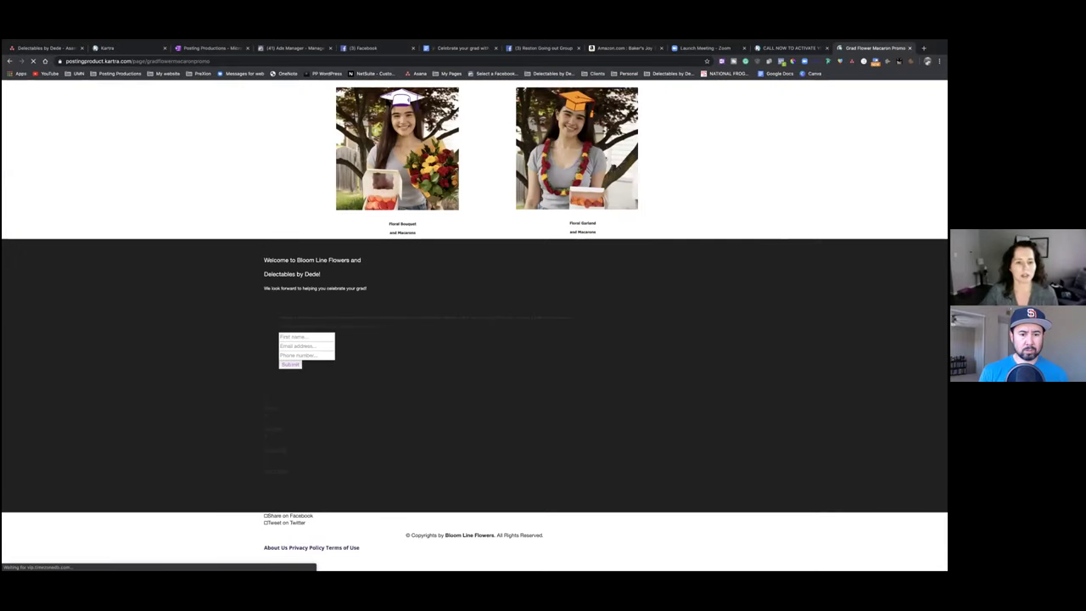
Replace the e-mail in the landing page's promo form with the contact's saved personal e-mail address and submit the form
{"action": "scroll", "coordinate": [375, 385], "scroll_direction": "down", "scroll_amount": 2}
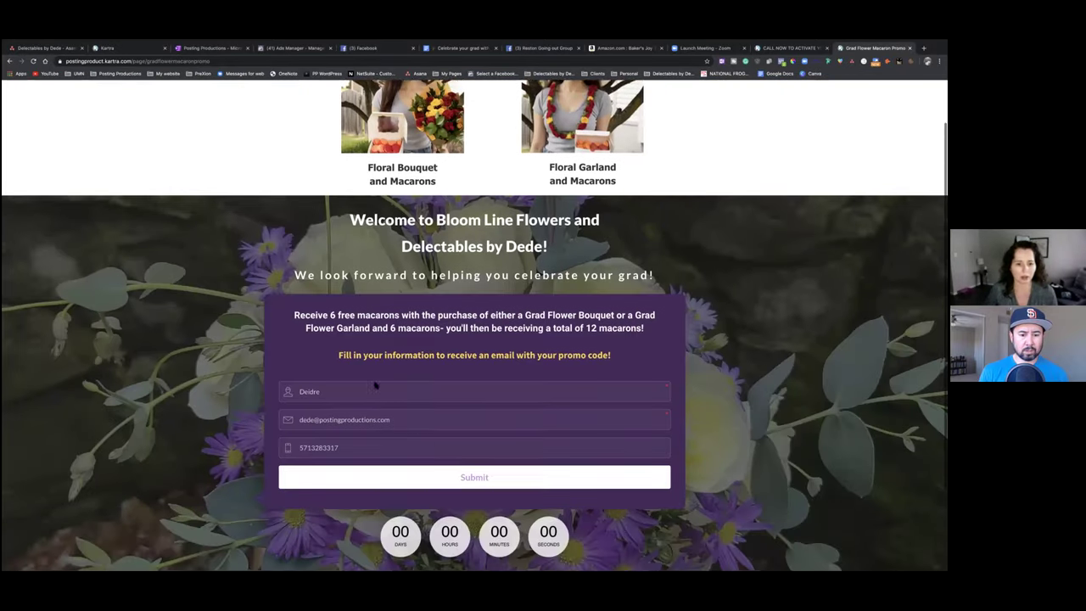
{"action": "scroll", "coordinate": [375, 385], "scroll_direction": "down", "scroll_amount": 1}
{"action": "left_click", "coordinate": [399, 400]}
{"action": "triple_click", "coordinate": [399, 400]}
{"action": "type", "text": "deidre"}
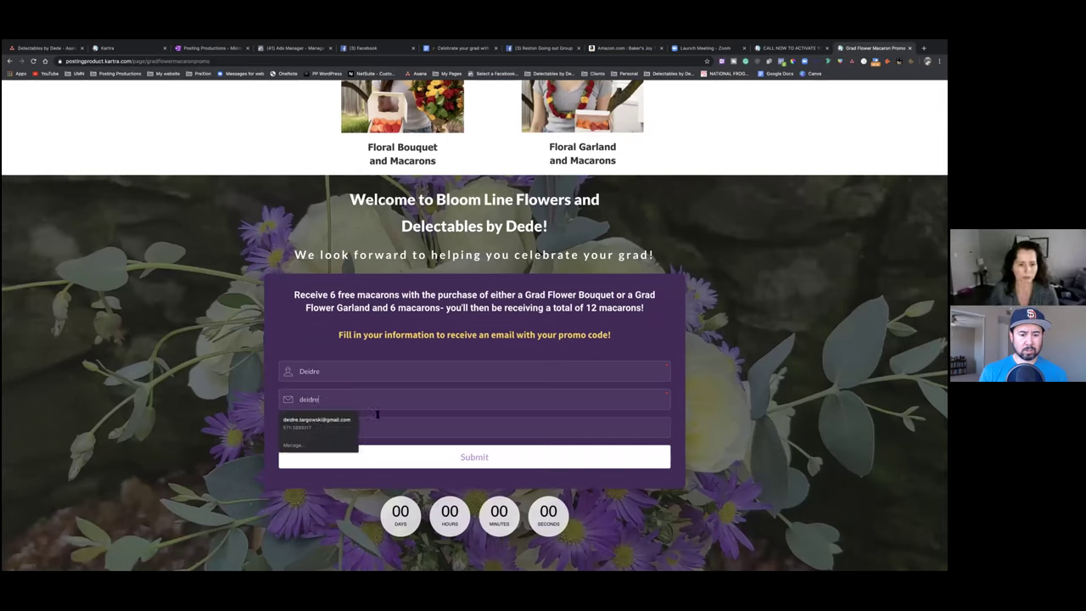
{"action": "left_click", "coordinate": [335, 422]}
{"action": "left_click", "coordinate": [463, 458]}
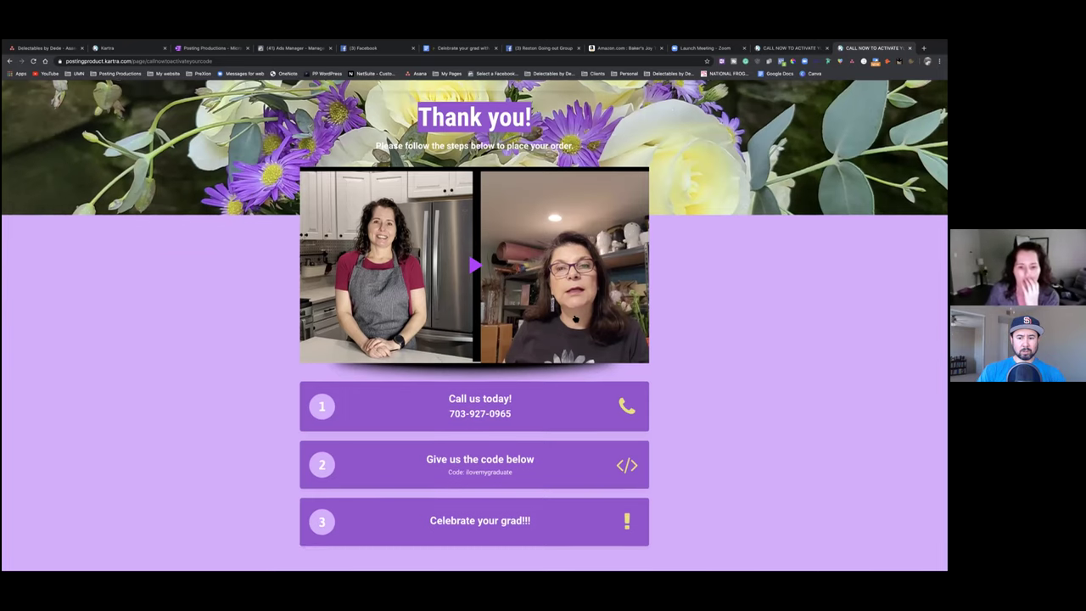
Review the thank-you page and the contact information and mailing list subscriptions page, and close the subscriptions page
{"action": "scroll", "coordinate": [576, 319], "scroll_direction": "down", "scroll_amount": 1}
{"action": "scroll", "coordinate": [239, 425], "scroll_direction": "up", "scroll_amount": 1}
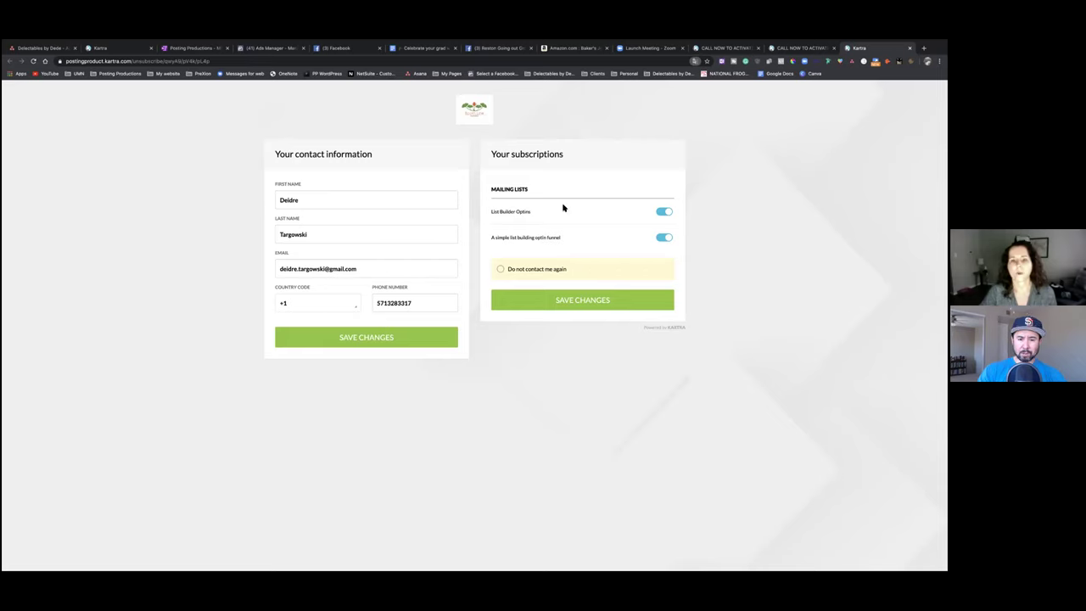
{"action": "left_click", "coordinate": [379, 333]}
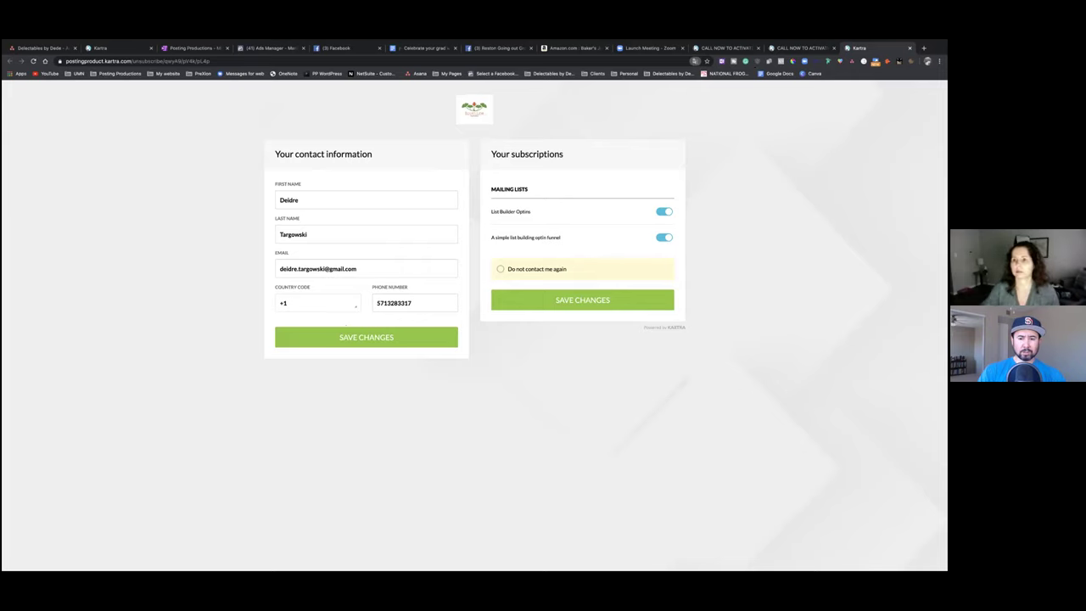
{"action": "key", "text": "super+w"}
{"action": "left_click", "coordinate": [110, 48]}
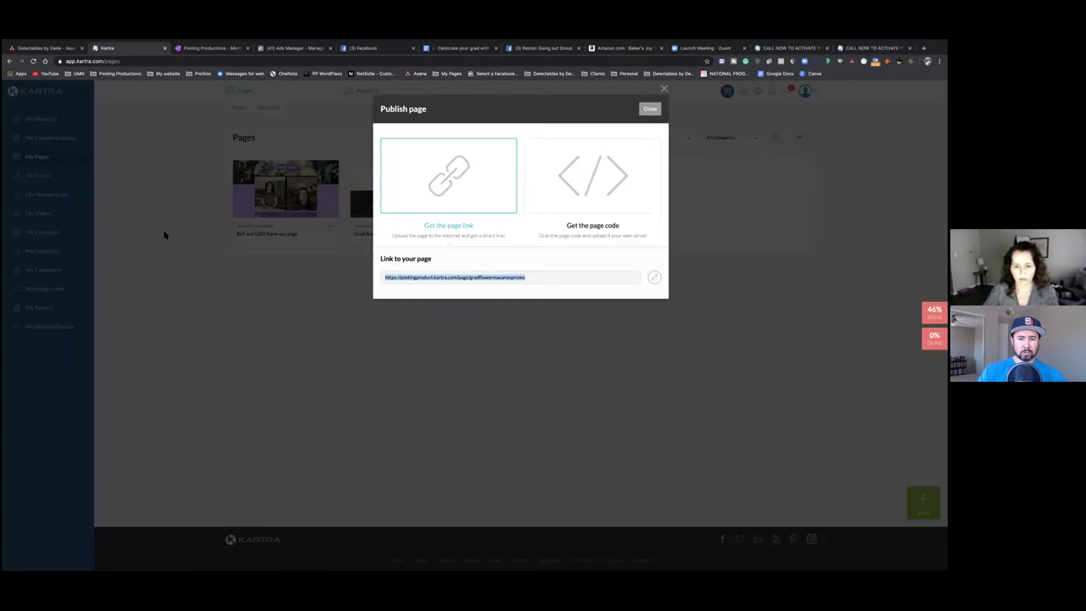
{"action": "key", "text": "super+shift+t"}
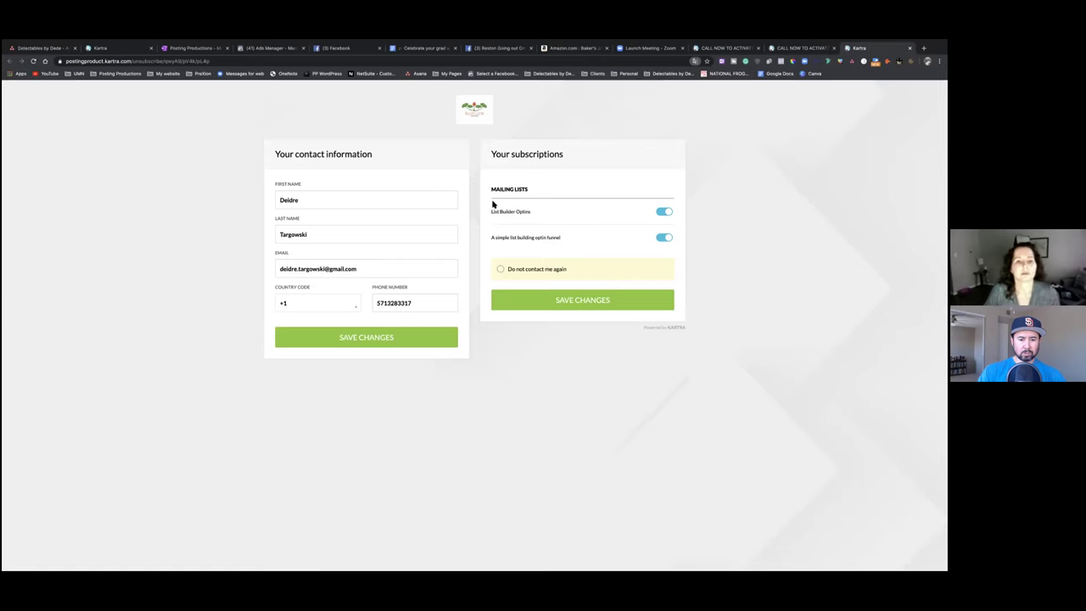
{"action": "key", "text": "super+w"}
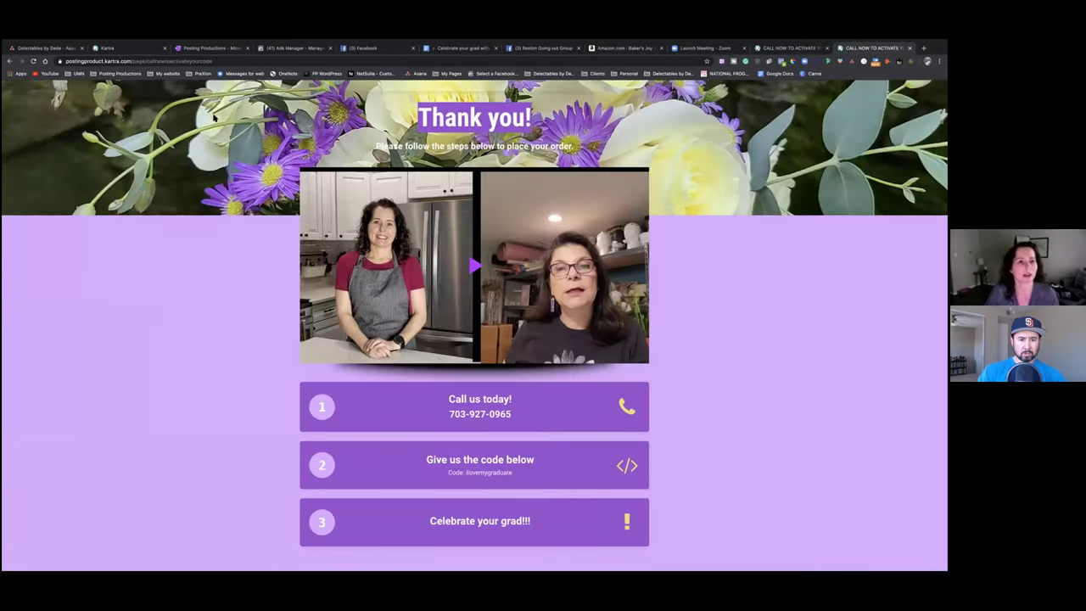
Check the OneNote question list on the FB ad and Kartra sequence, and close Kartra's Publish page dialog
{"action": "left_click", "coordinate": [196, 48]}
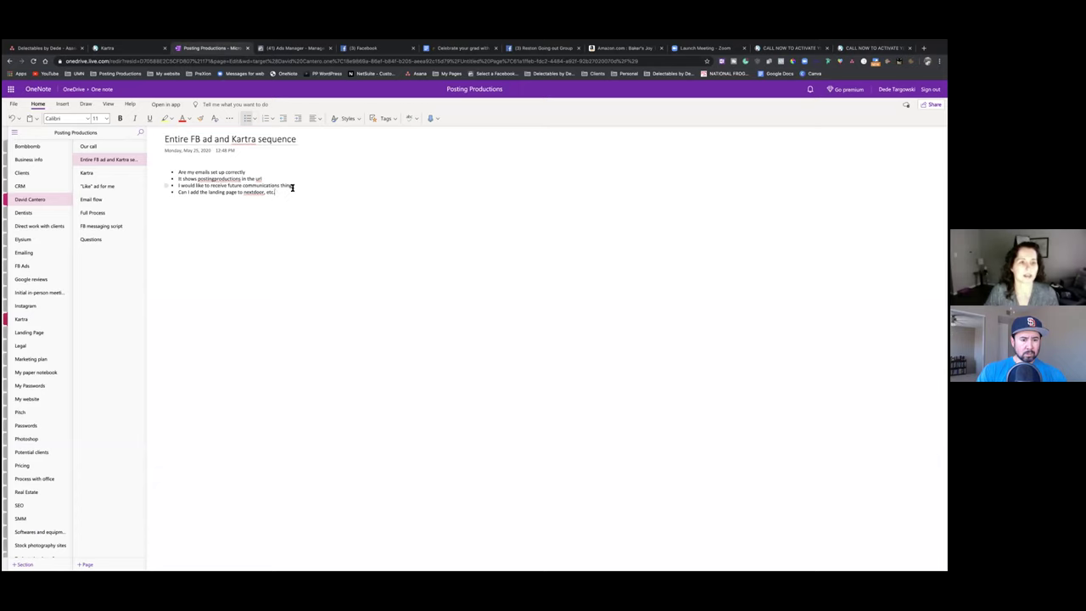
{"action": "left_click", "coordinate": [135, 48]}
{"action": "left_click", "coordinate": [649, 109]}
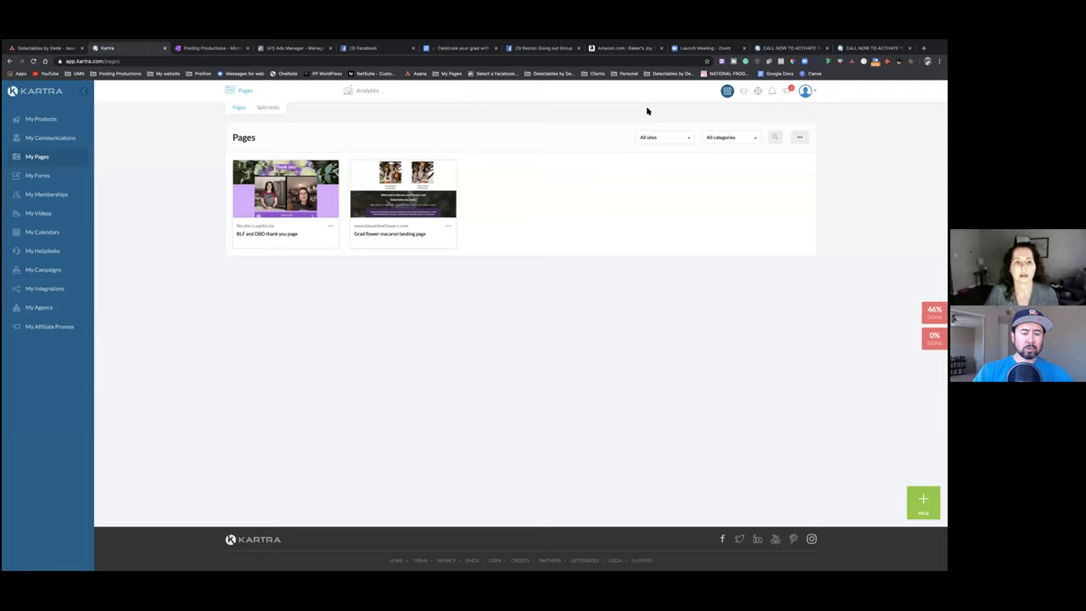
Examine the available actions for the BLF and DBD grad promo form and Kartra's GDPR information page
{"action": "left_click", "coordinate": [38, 176]}
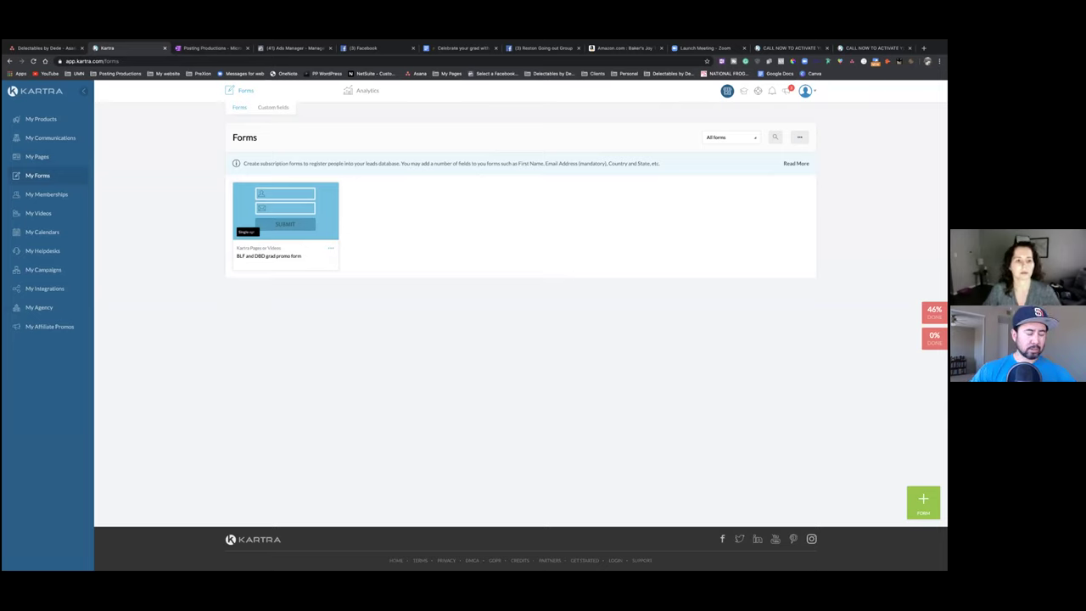
{"action": "left_click", "coordinate": [331, 248]}
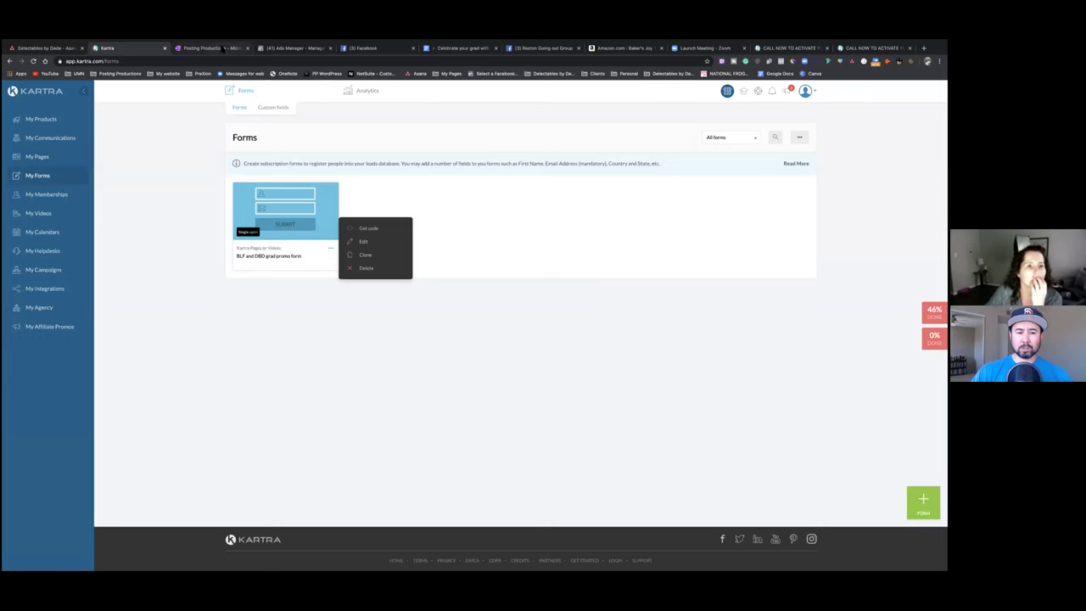
{"action": "left_click", "coordinate": [223, 48]}
{"action": "left_click", "coordinate": [127, 49]}
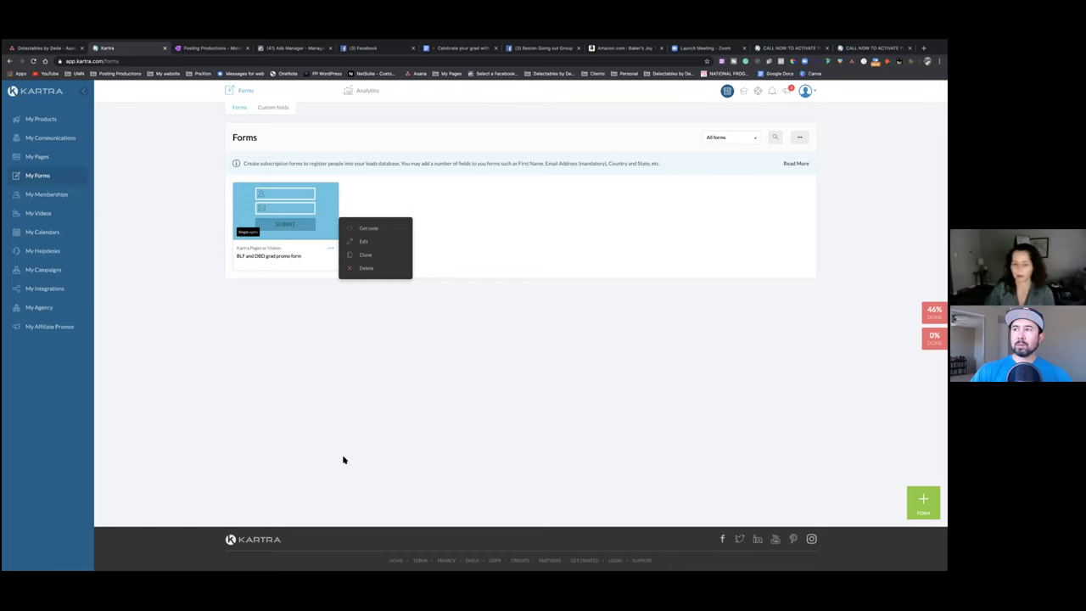
{"action": "left_click", "coordinate": [494, 560]}
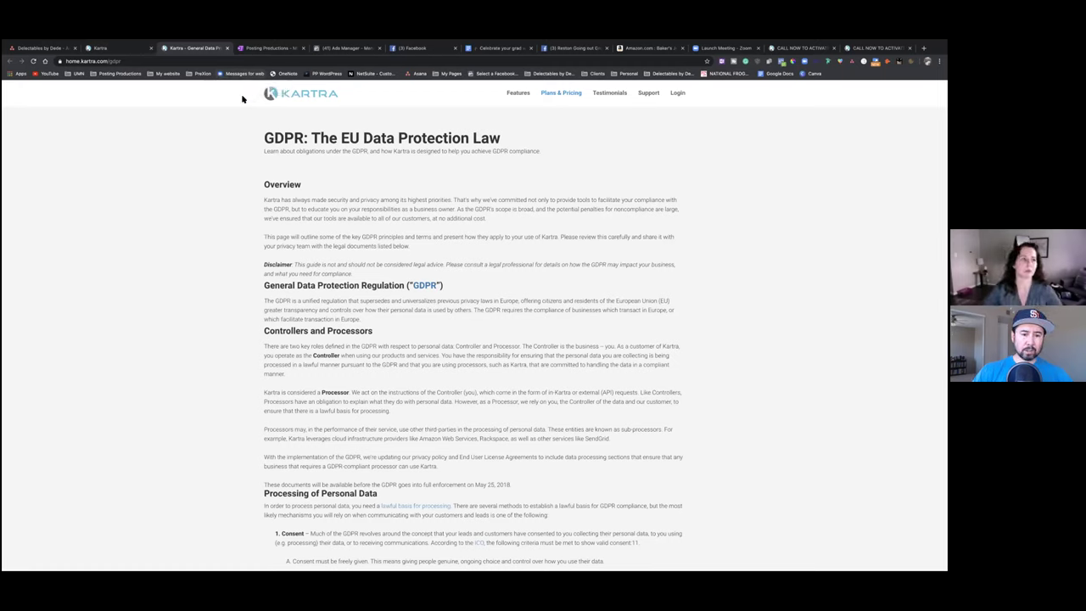
{"action": "left_click", "coordinate": [226, 49]}
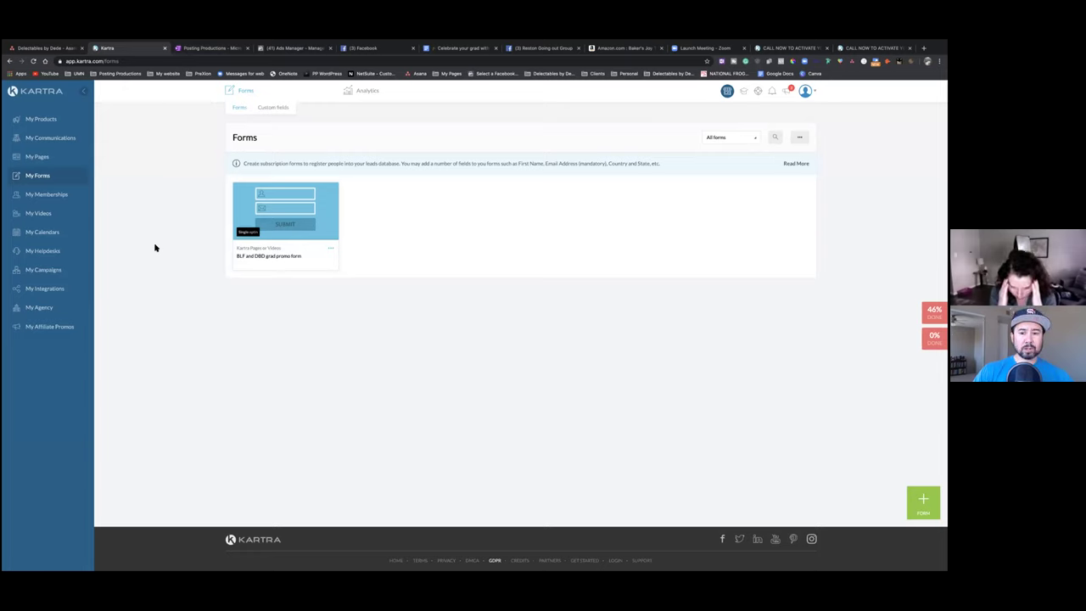
Open the Grad flower macaron landing page for editing and remove the About Us link from its footer
{"action": "left_click", "coordinate": [34, 160]}
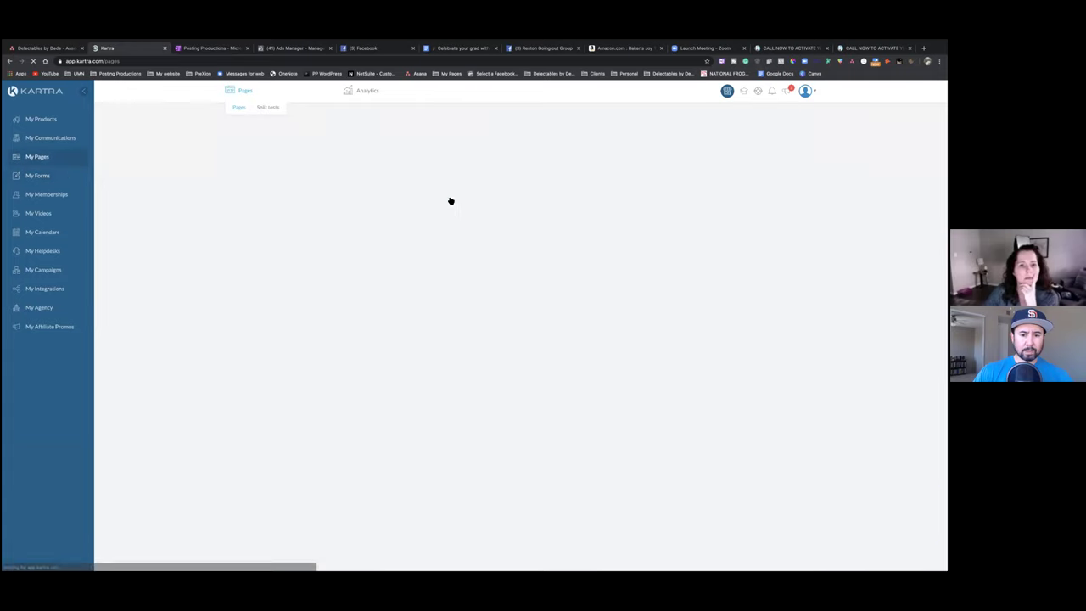
{"action": "left_click", "coordinate": [451, 228]}
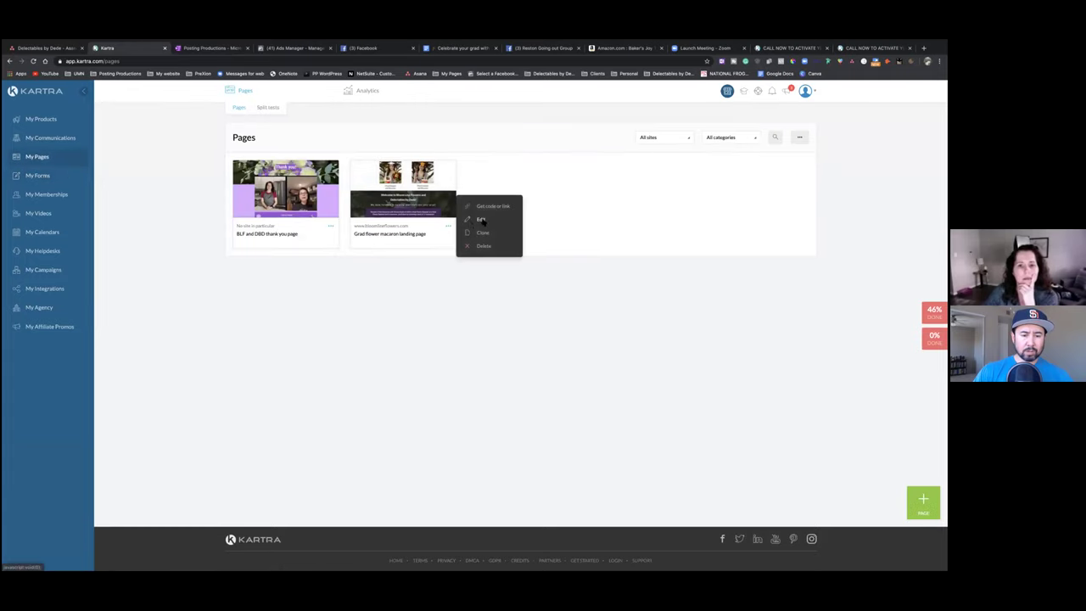
{"action": "left_click", "coordinate": [480, 222]}
{"action": "left_click", "coordinate": [587, 109]}
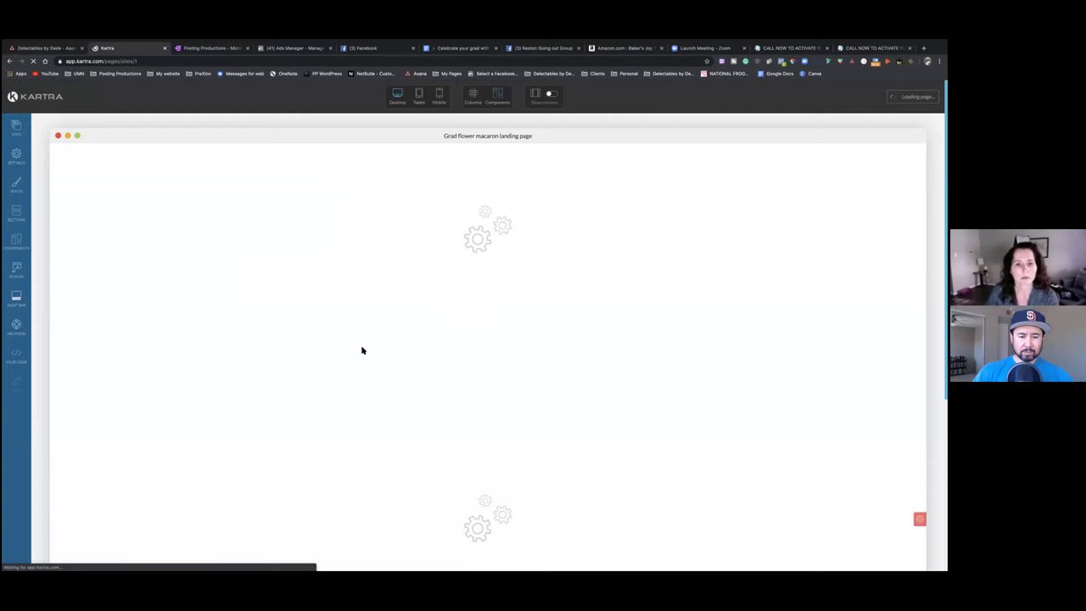
{"action": "scroll", "coordinate": [460, 454], "scroll_direction": "down", "scroll_amount": 5}
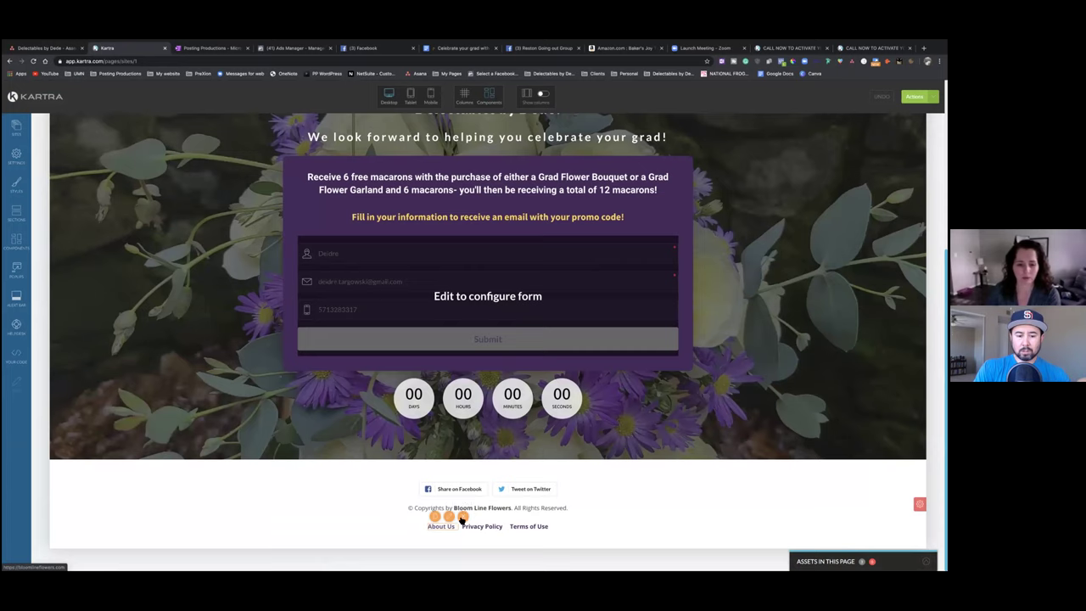
{"action": "mouse_move", "coordinate": [454, 503]}
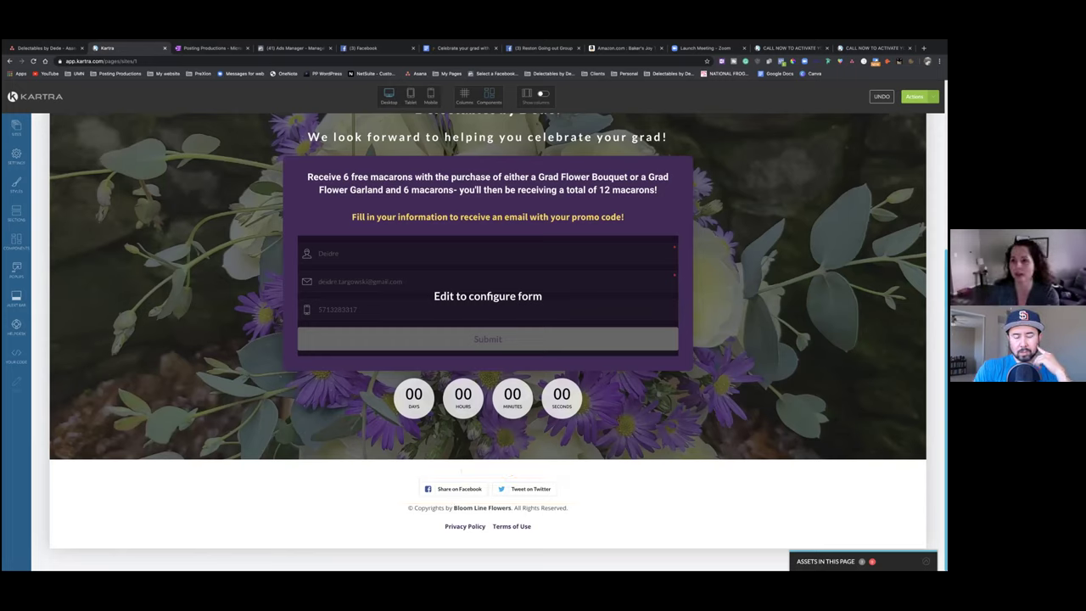
Save the landing page's progress and close the save and publish dialogs
{"action": "left_click", "coordinate": [915, 95]}
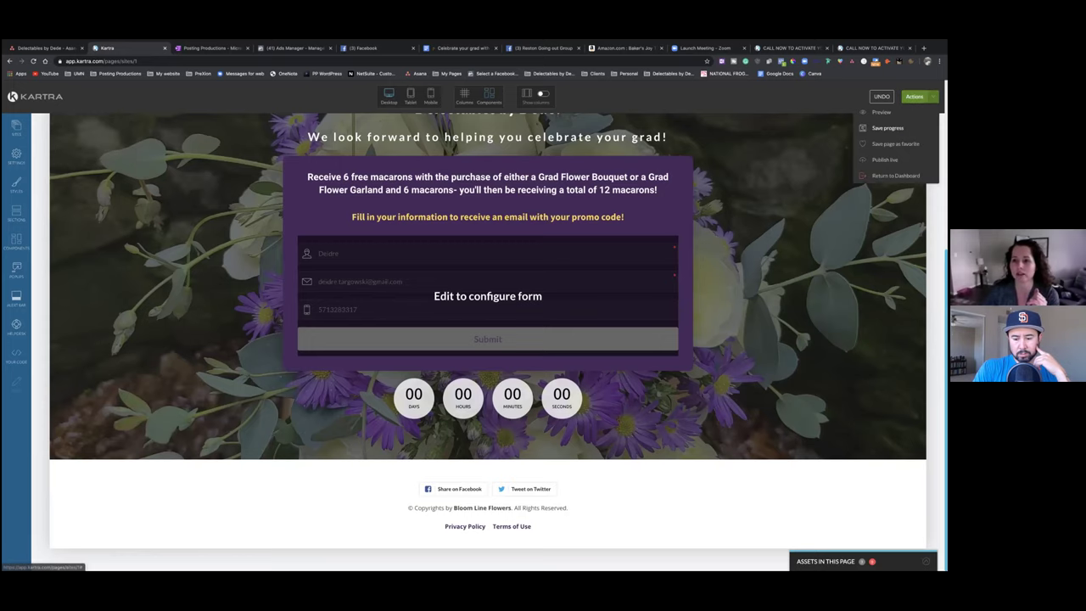
{"action": "left_click", "coordinate": [887, 127]}
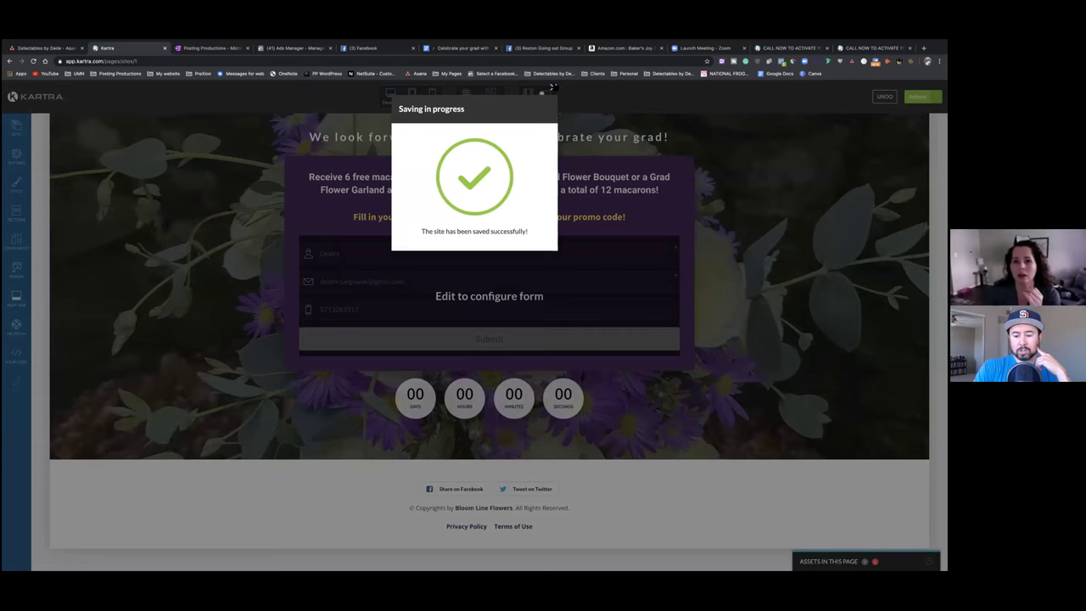
{"action": "left_click", "coordinate": [552, 88]}
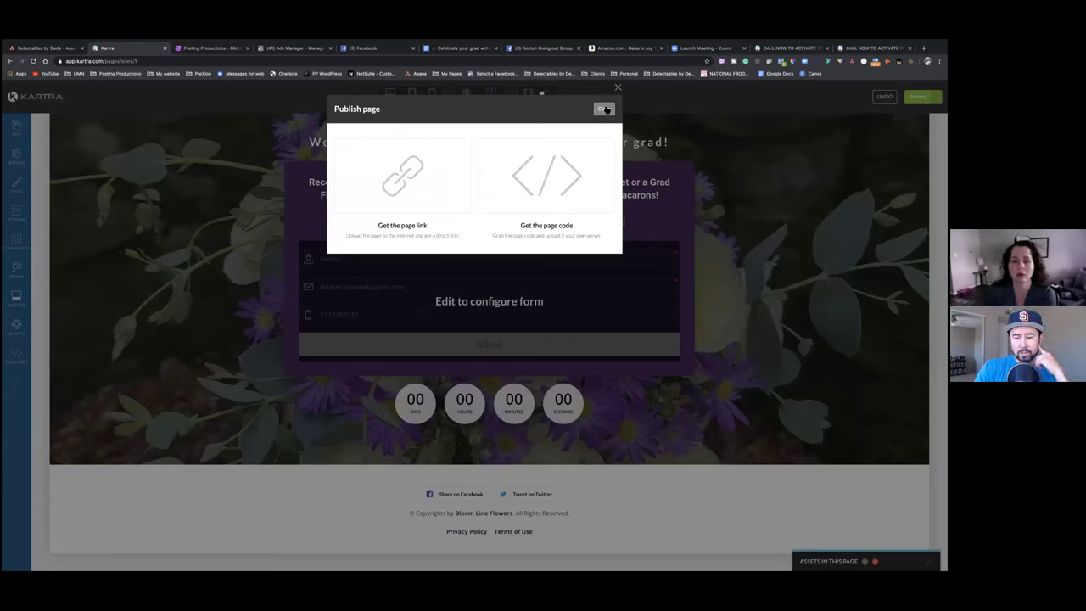
{"action": "left_click", "coordinate": [605, 108]}
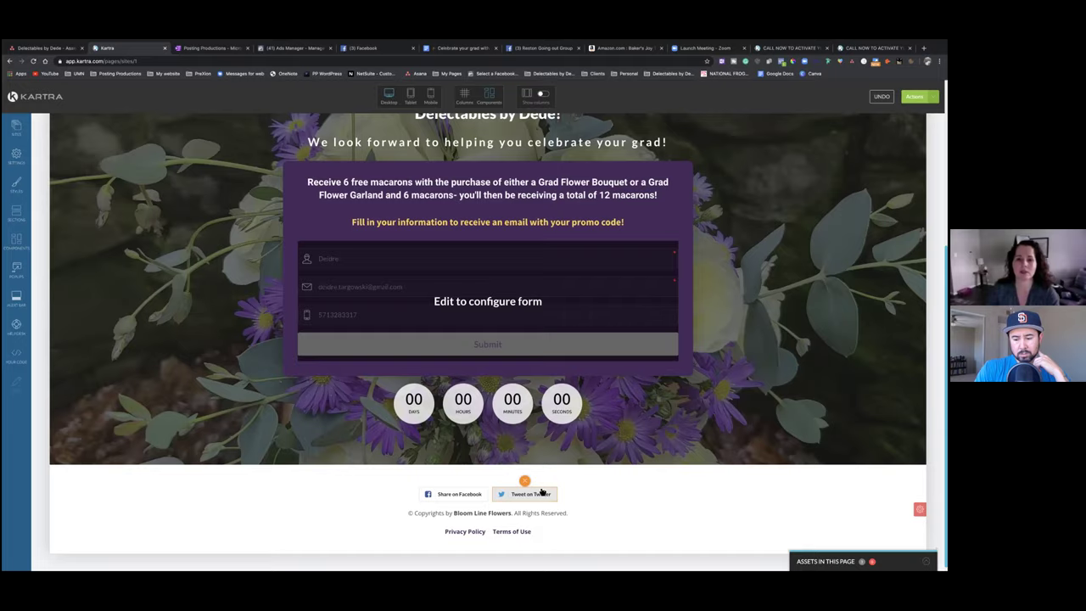
Set the OG image in the landing page's SEO parameters to the photo of the graduate with orange cap and flower garland, and apply it
{"action": "scroll", "coordinate": [541, 492], "scroll_direction": "up", "scroll_amount": 5}
{"action": "scroll", "coordinate": [541, 492], "scroll_direction": "down", "scroll_amount": 1}
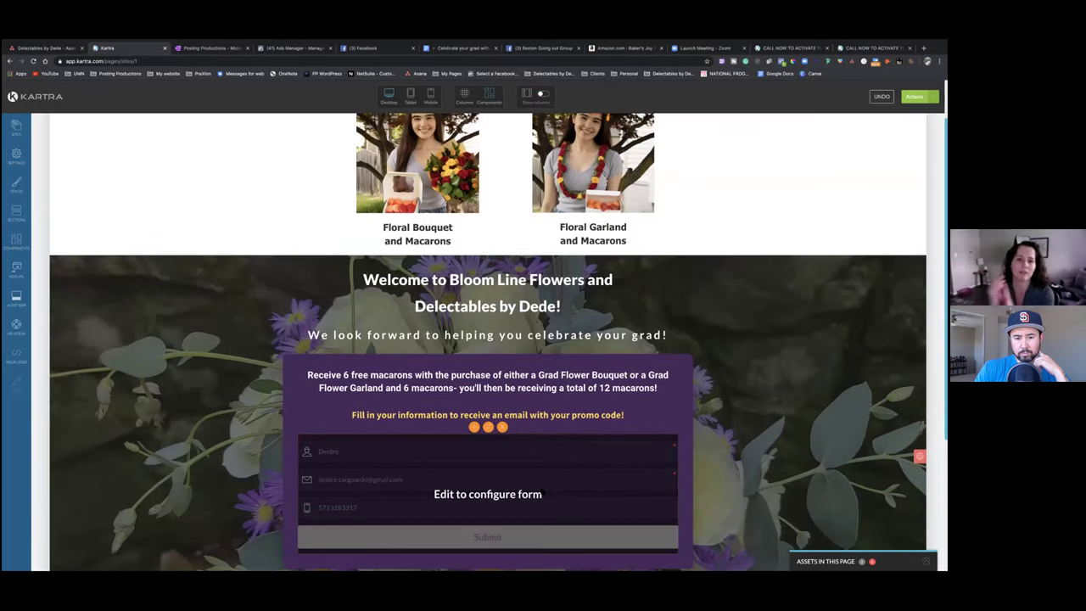
{"action": "scroll", "coordinate": [541, 491], "scroll_direction": "down", "scroll_amount": 1}
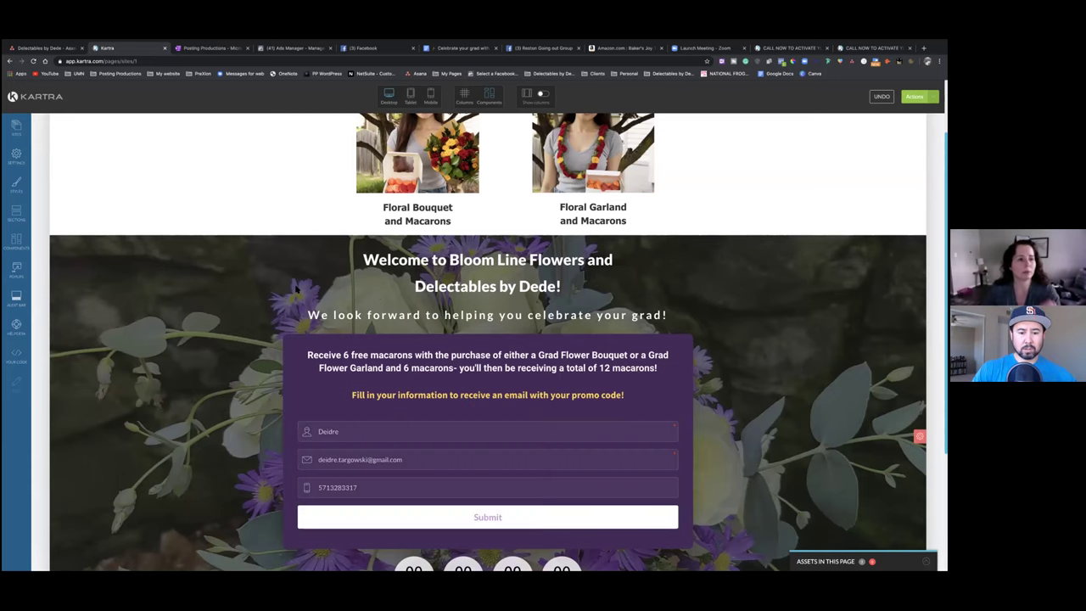
{"action": "scroll", "coordinate": [297, 289], "scroll_direction": "up", "scroll_amount": 2}
{"action": "scroll", "coordinate": [238, 213], "scroll_direction": "down", "scroll_amount": 5}
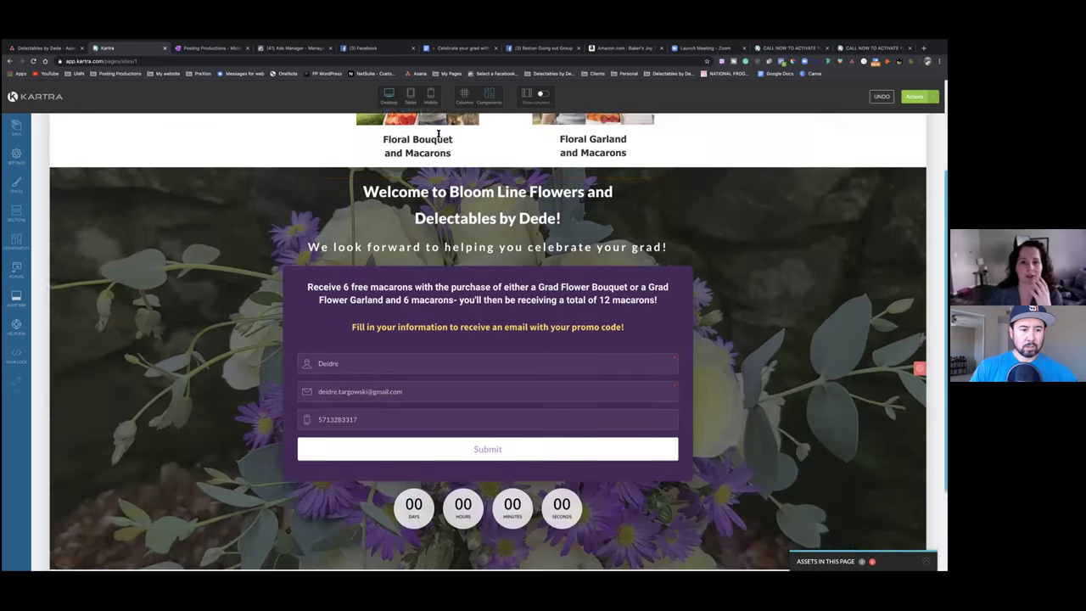
{"action": "scroll", "coordinate": [439, 131], "scroll_direction": "up", "scroll_amount": 5}
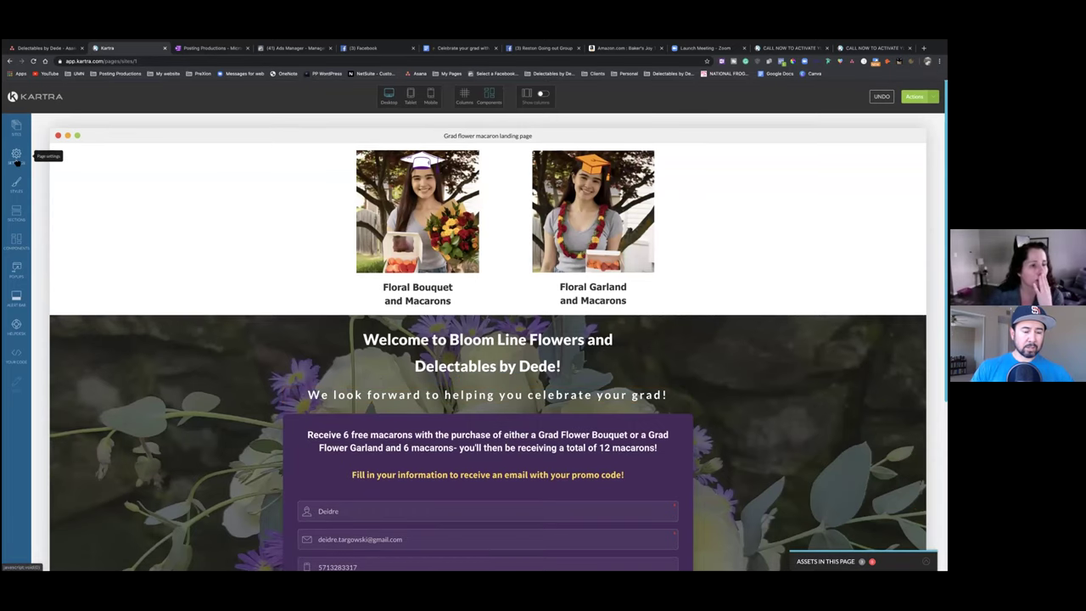
{"action": "left_click", "coordinate": [17, 158]}
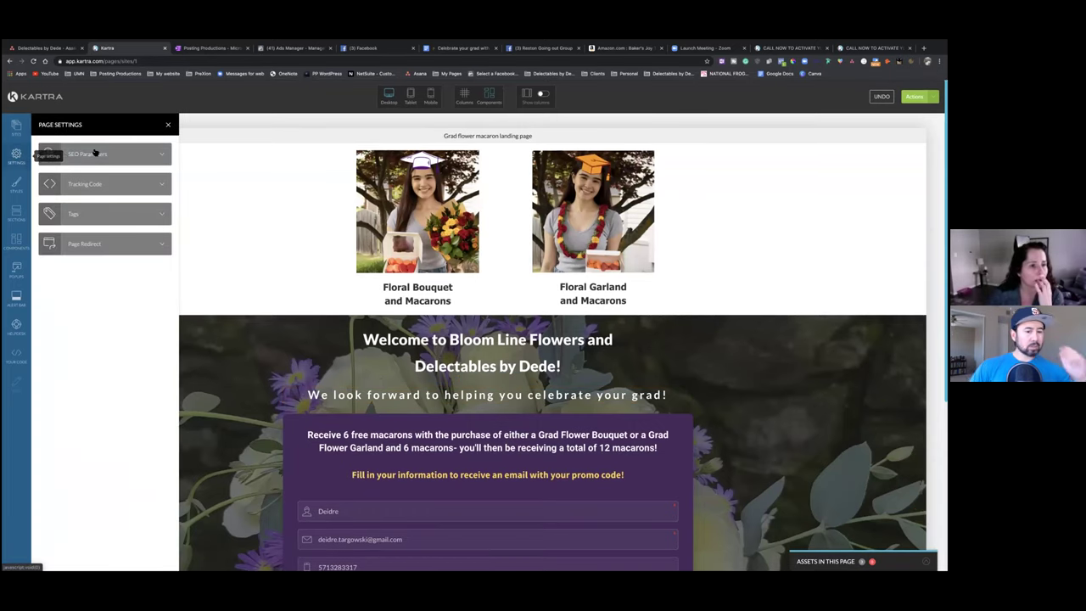
{"action": "left_click", "coordinate": [163, 155]}
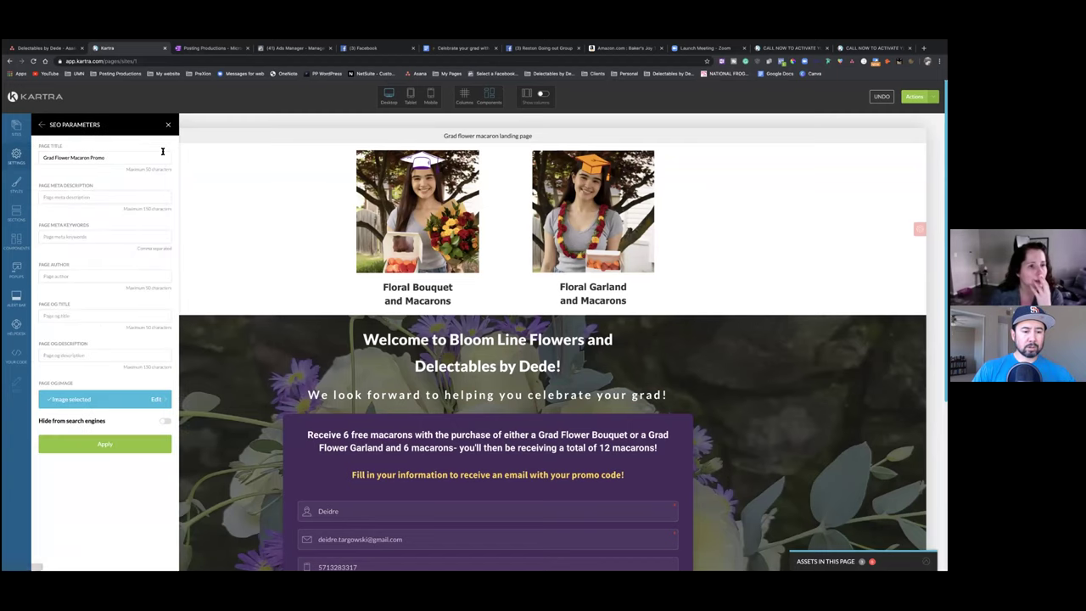
{"action": "left_click", "coordinate": [118, 401]}
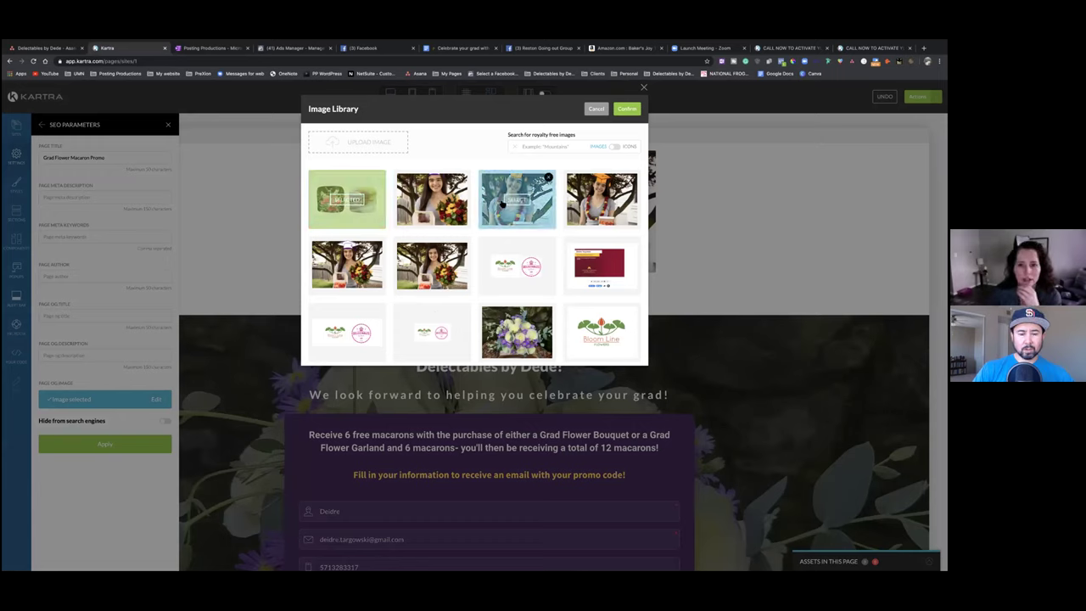
{"action": "left_click", "coordinate": [604, 198]}
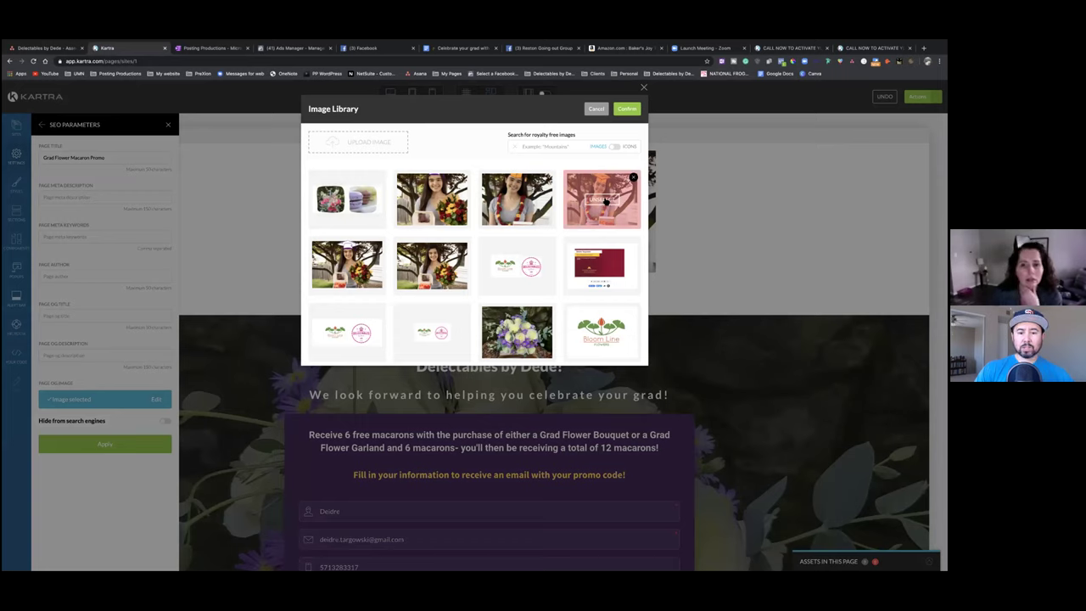
{"action": "left_click", "coordinate": [625, 108]}
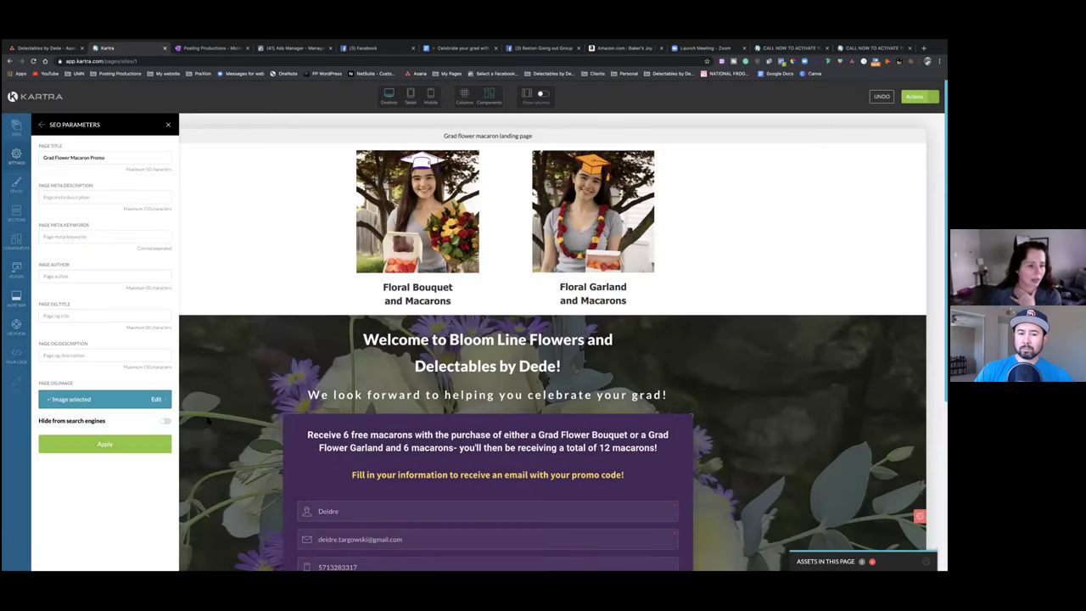
{"action": "left_click", "coordinate": [67, 449]}
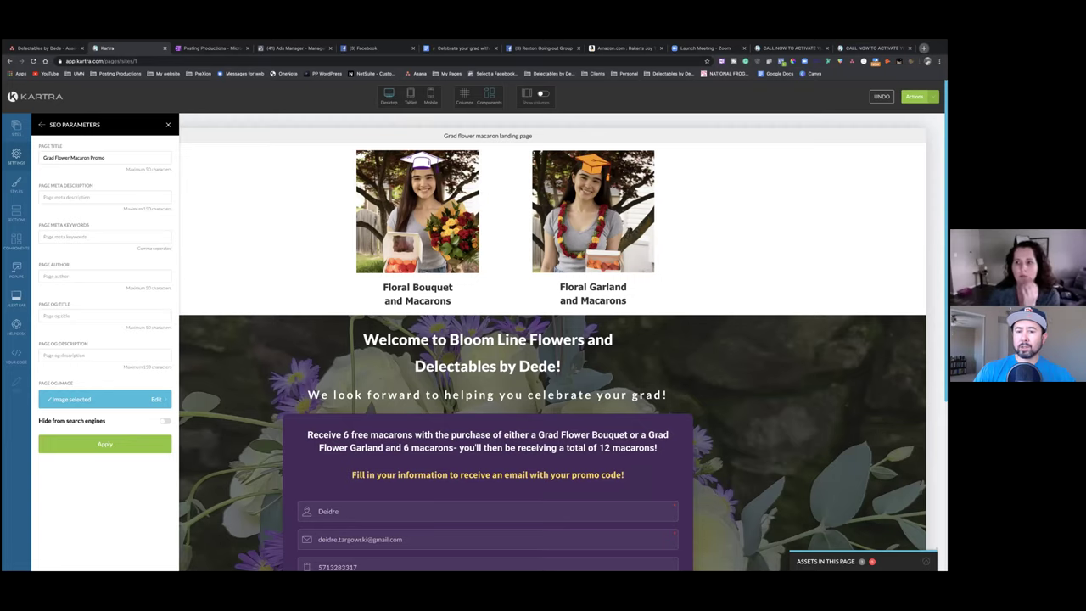
Search Google in a new browser tab for "facebook social image dimension"
{"action": "left_click", "coordinate": [924, 48]}
{"action": "type", "text": "fac"}
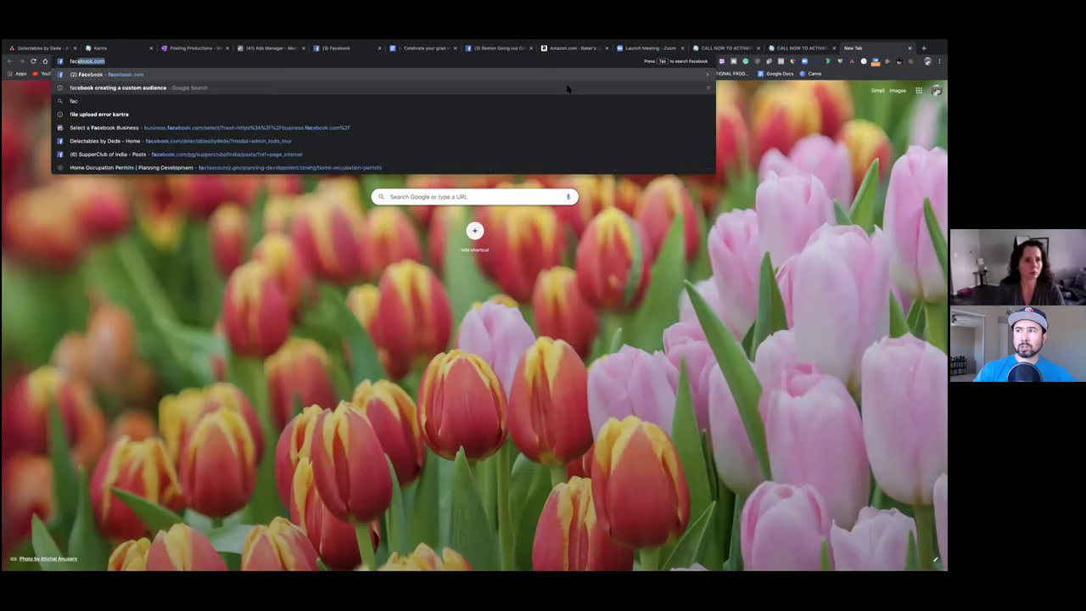
{"action": "type", "text": "ebook social ima"}
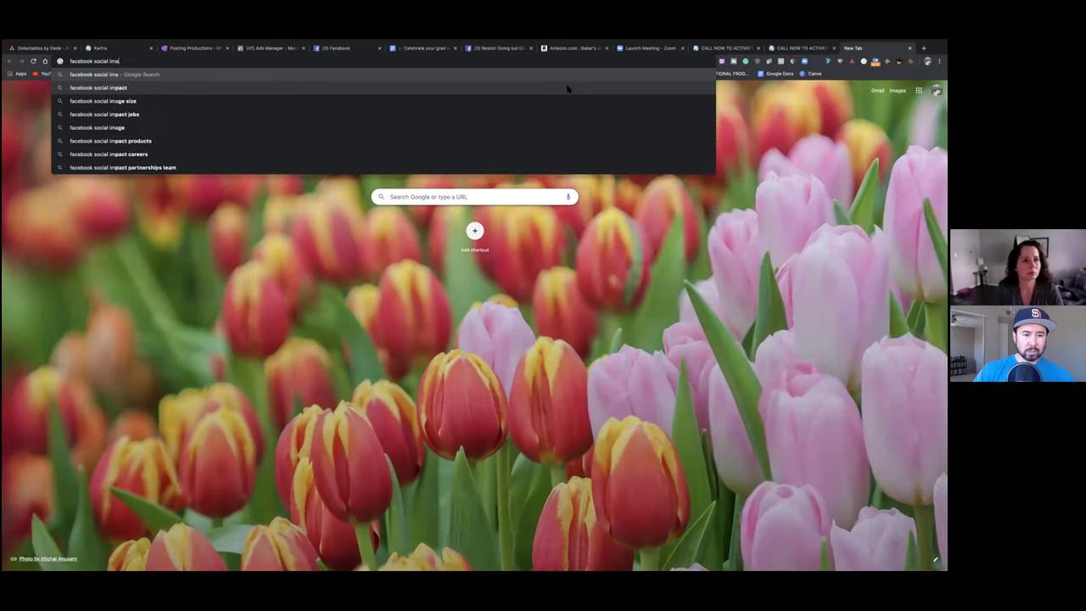
{"action": "type", "text": "ge dimension"}
{"action": "key", "text": "Return"}
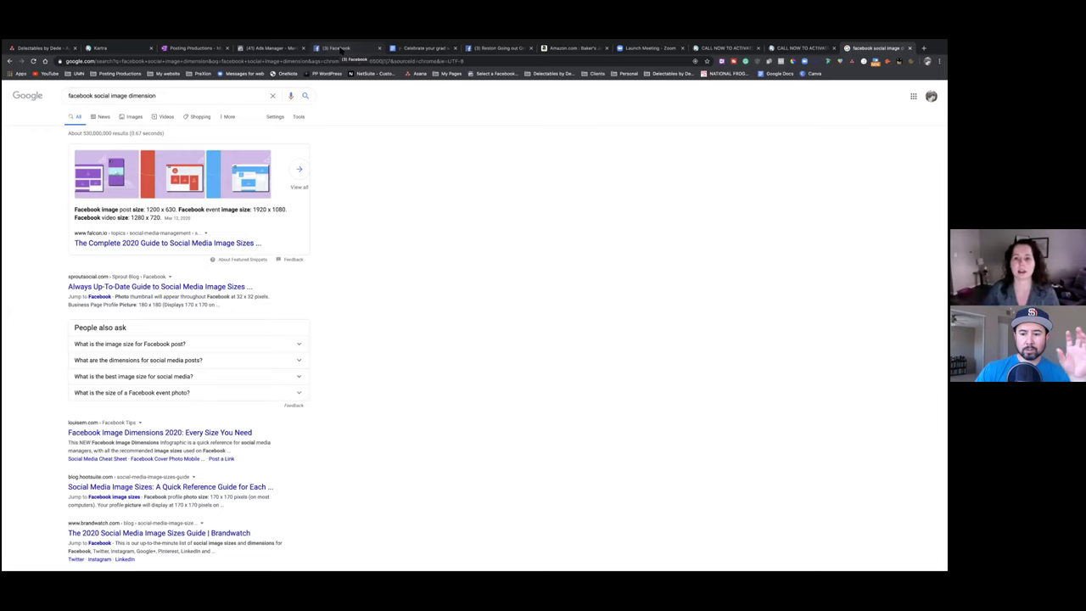
{"action": "mouse_move", "coordinate": [350, 43]}
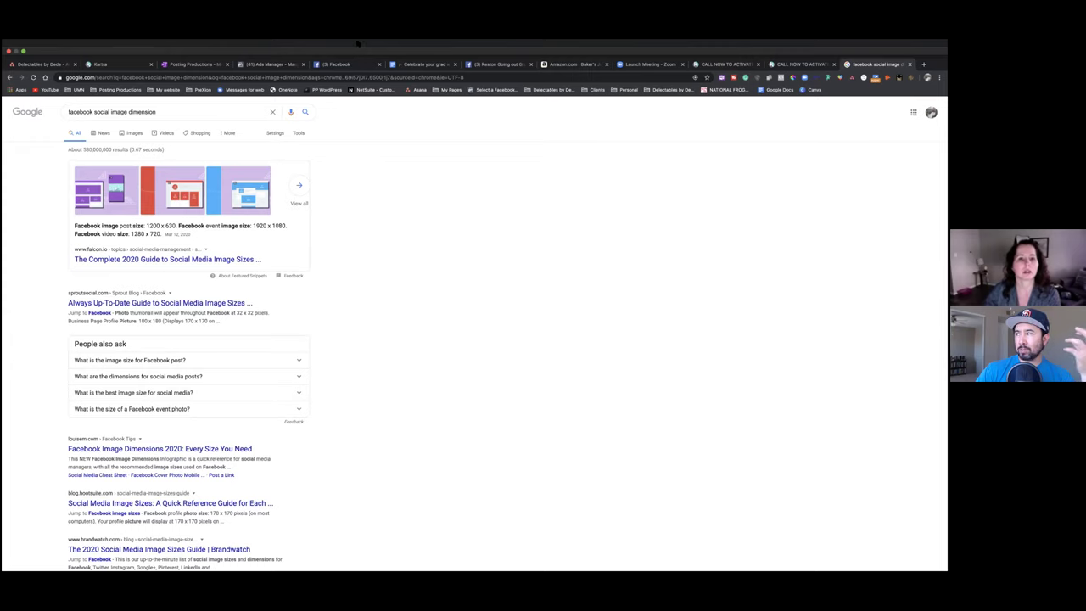
Return to the Kartra page editor and try to publish the landing page live
{"action": "left_click", "coordinate": [340, 64]}
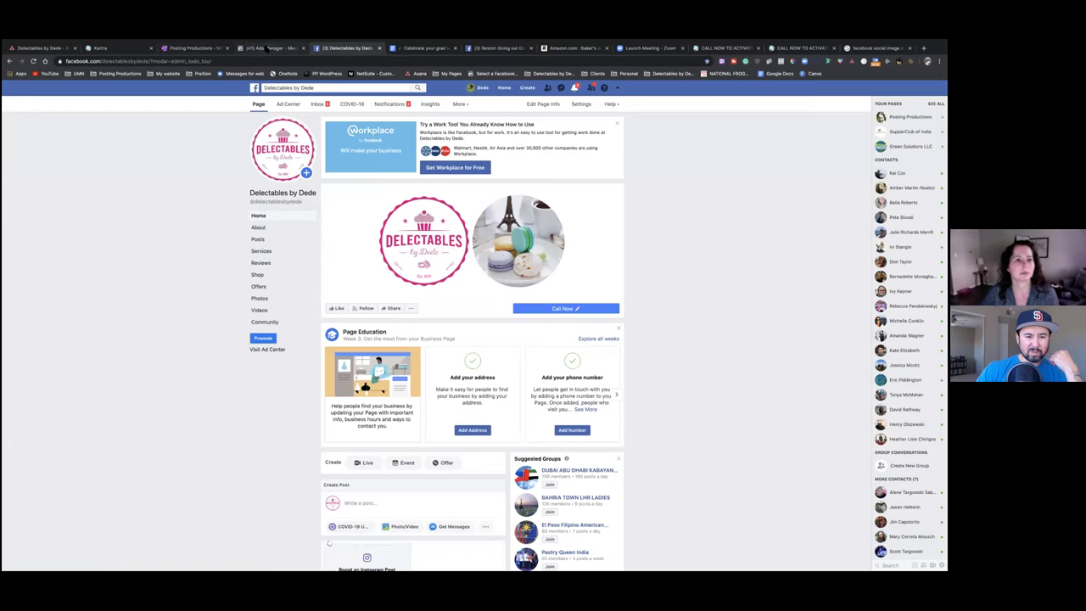
{"action": "left_click", "coordinate": [111, 48]}
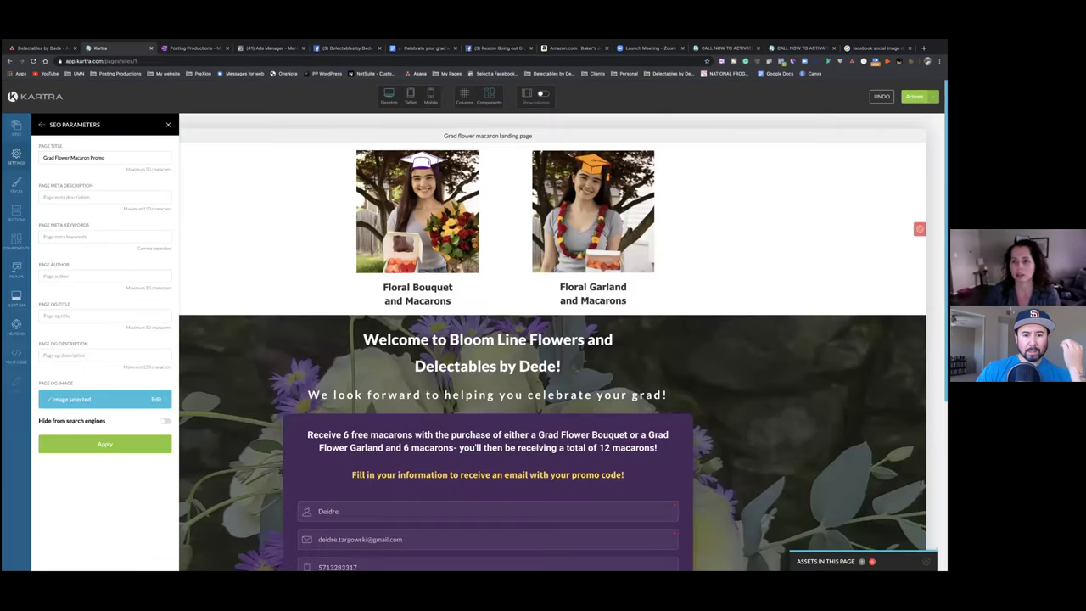
{"action": "left_click", "coordinate": [917, 95]}
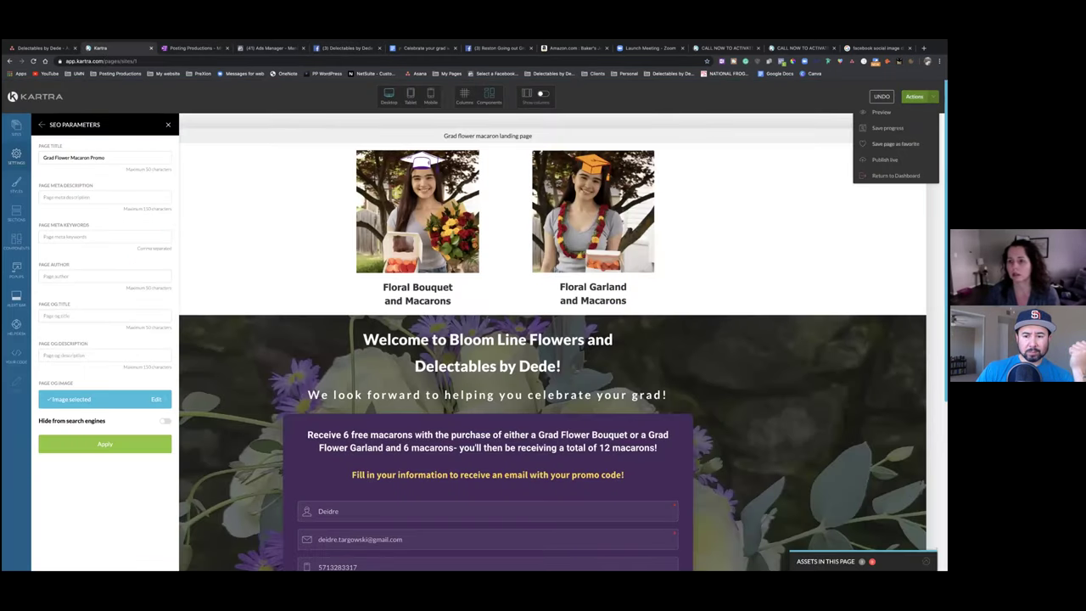
{"action": "left_click", "coordinate": [885, 159]}
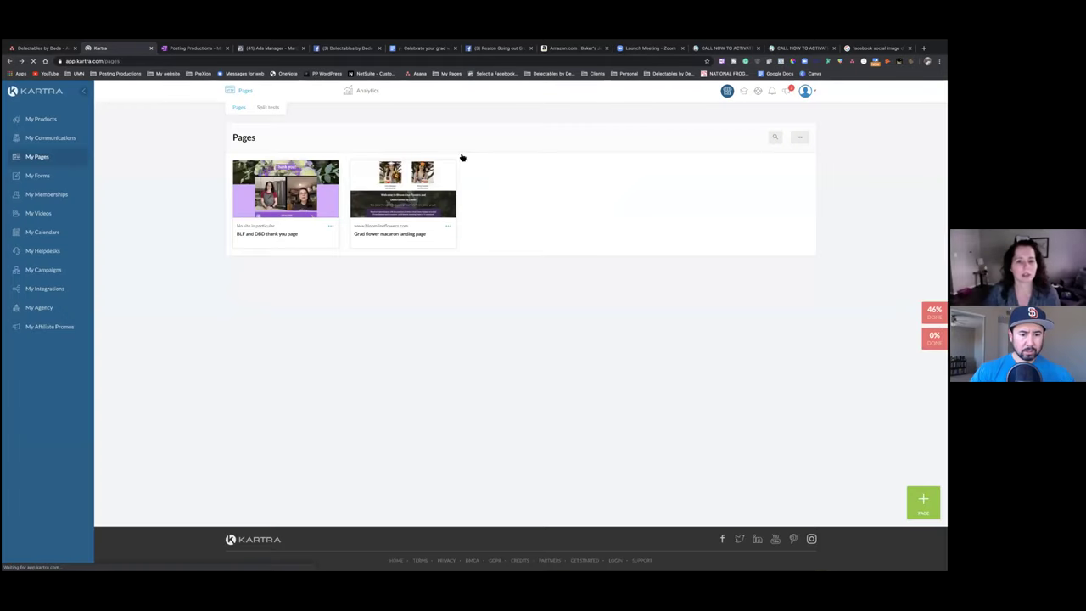
Reopen the Grad flower macaron landing page for editing and review its opt-in form and footer
{"action": "left_click", "coordinate": [448, 226]}
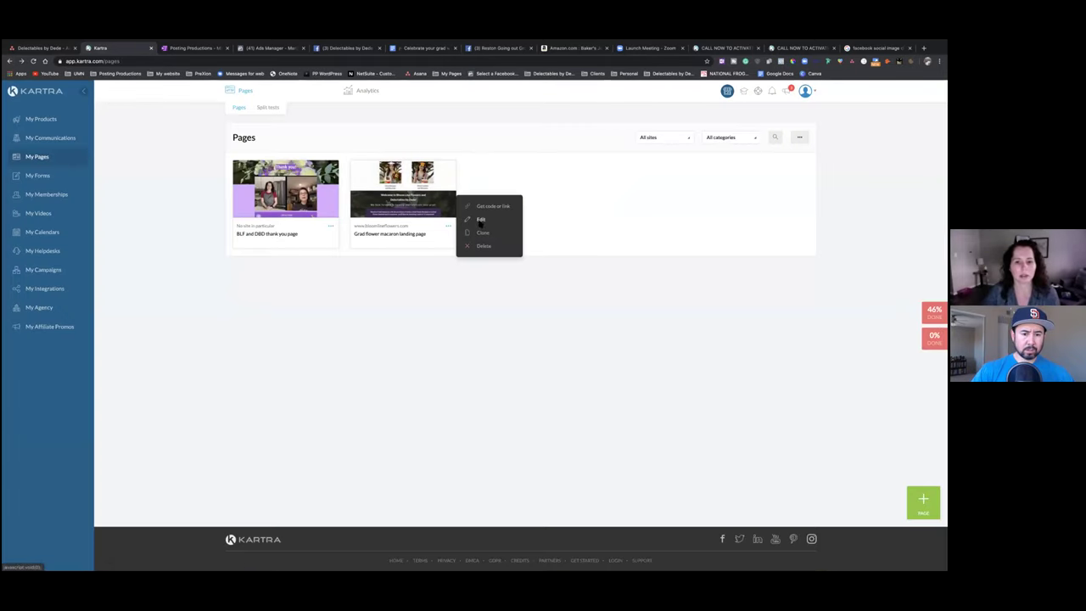
{"action": "left_click", "coordinate": [479, 220]}
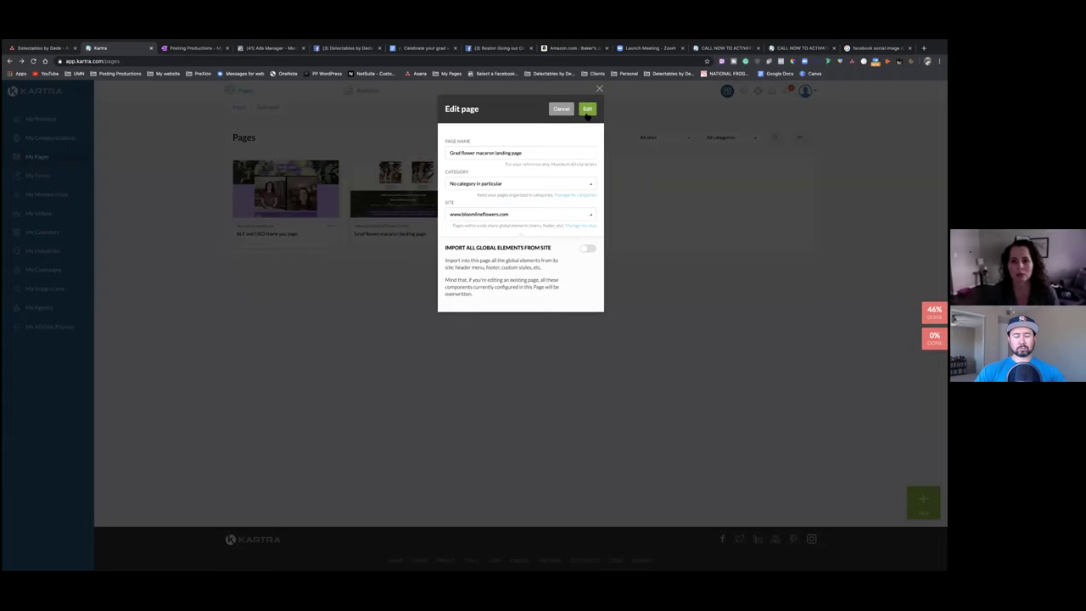
{"action": "left_click", "coordinate": [587, 113]}
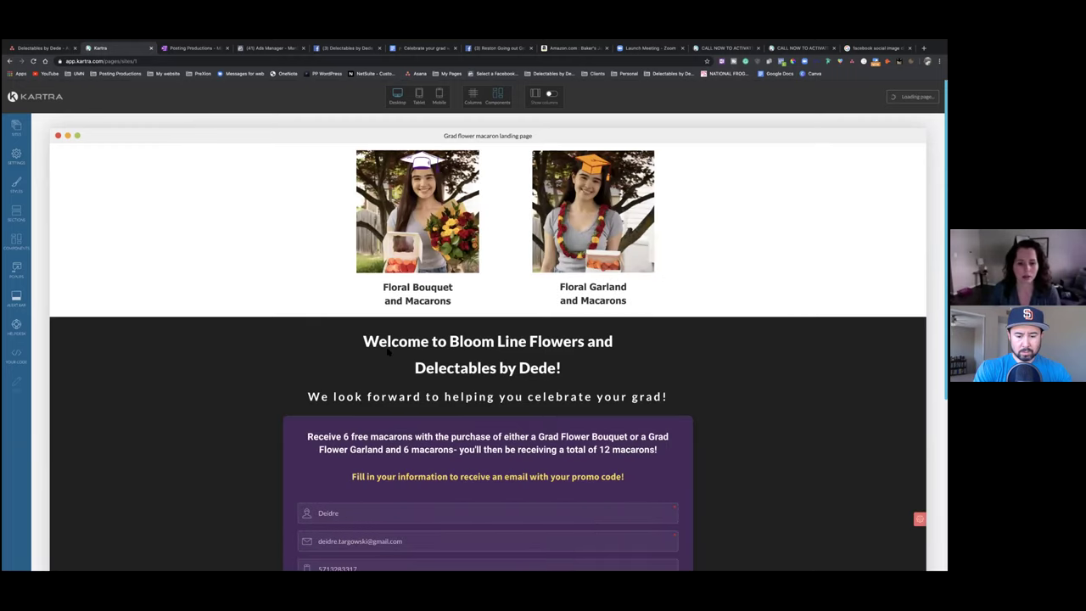
{"action": "scroll", "coordinate": [386, 340], "scroll_direction": "down", "scroll_amount": 5}
{"action": "scroll", "coordinate": [387, 350], "scroll_direction": "up", "scroll_amount": 2}
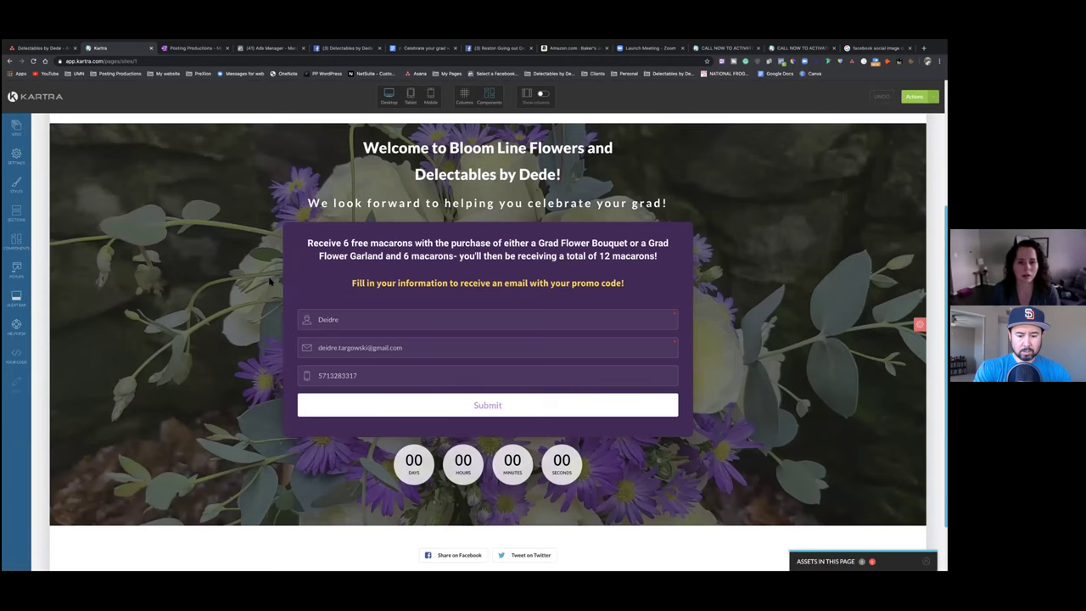
{"action": "scroll", "coordinate": [270, 281], "scroll_direction": "up", "scroll_amount": 2}
{"action": "scroll", "coordinate": [270, 282], "scroll_direction": "down", "scroll_amount": 5}
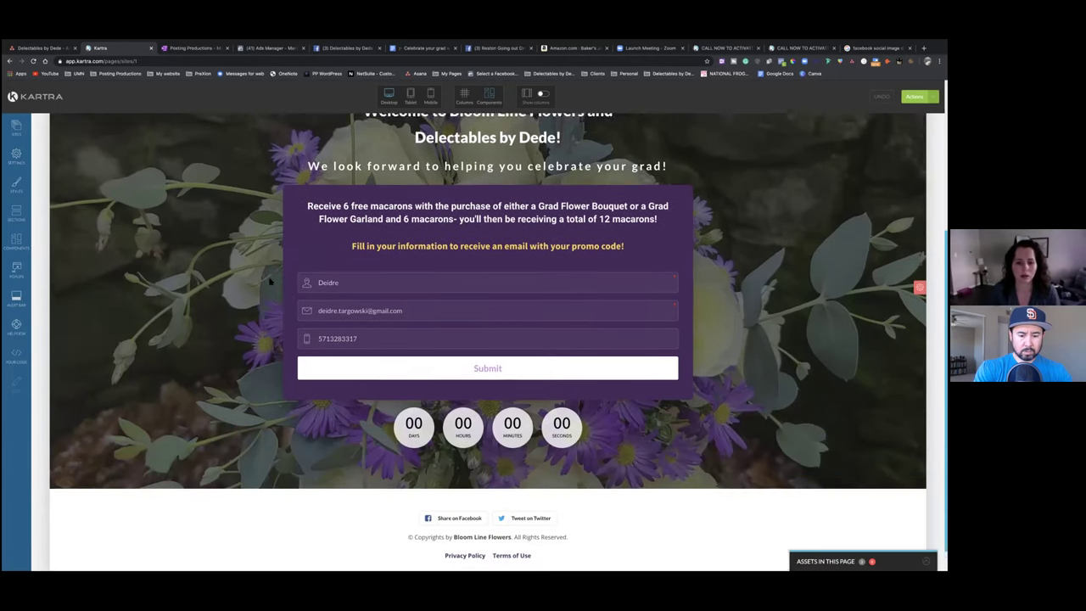
{"action": "scroll", "coordinate": [269, 282], "scroll_direction": "up", "scroll_amount": 3}
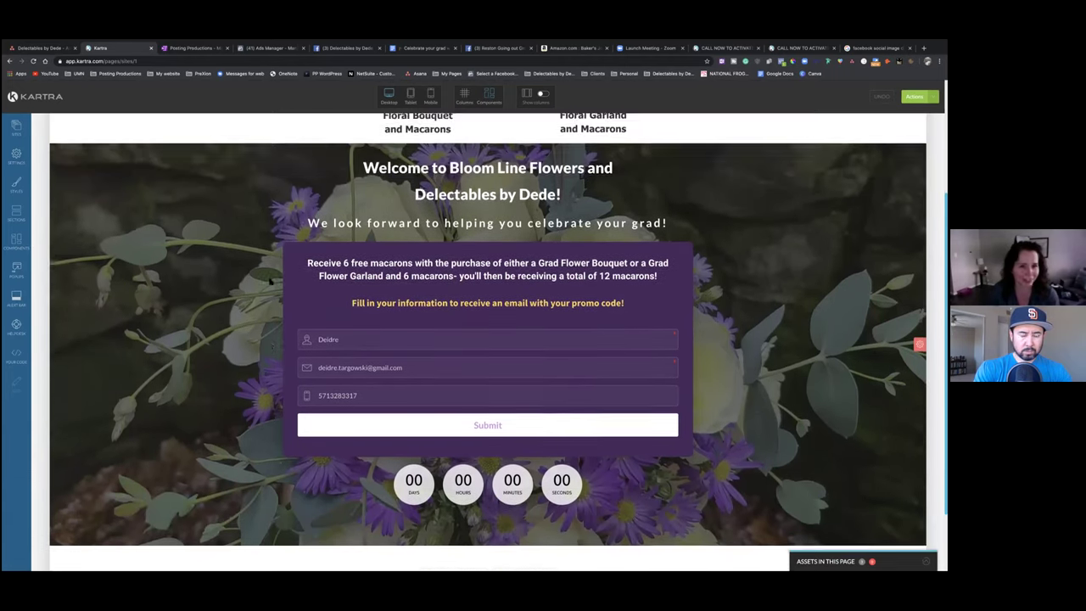
Confirm the selected OG image in the page's SEO parameters and save the page's progress
{"action": "left_click", "coordinate": [16, 155]}
{"action": "left_click", "coordinate": [130, 157]}
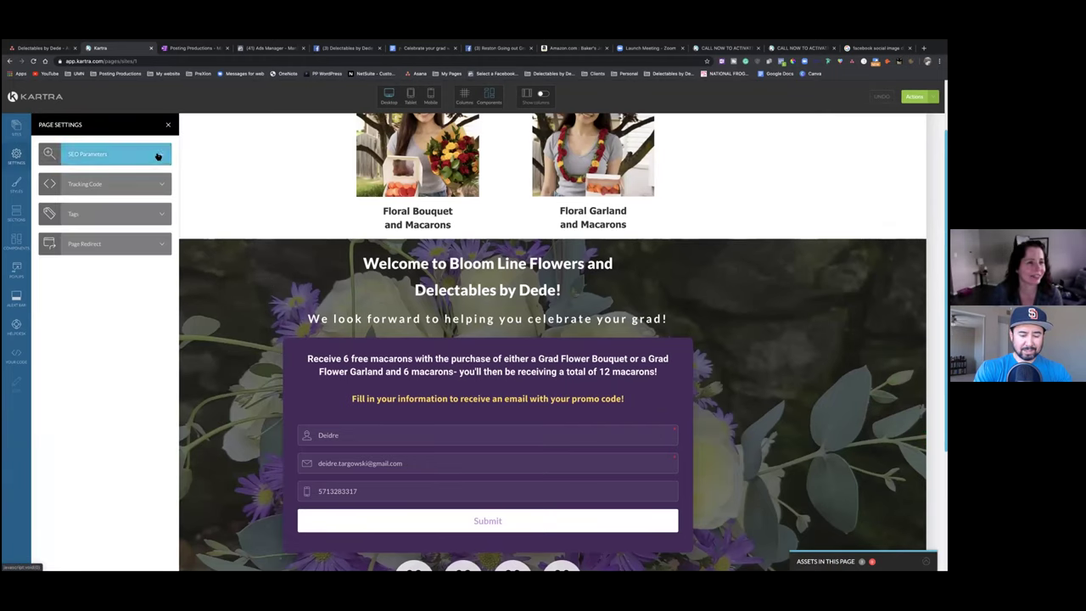
{"action": "left_click", "coordinate": [92, 404]}
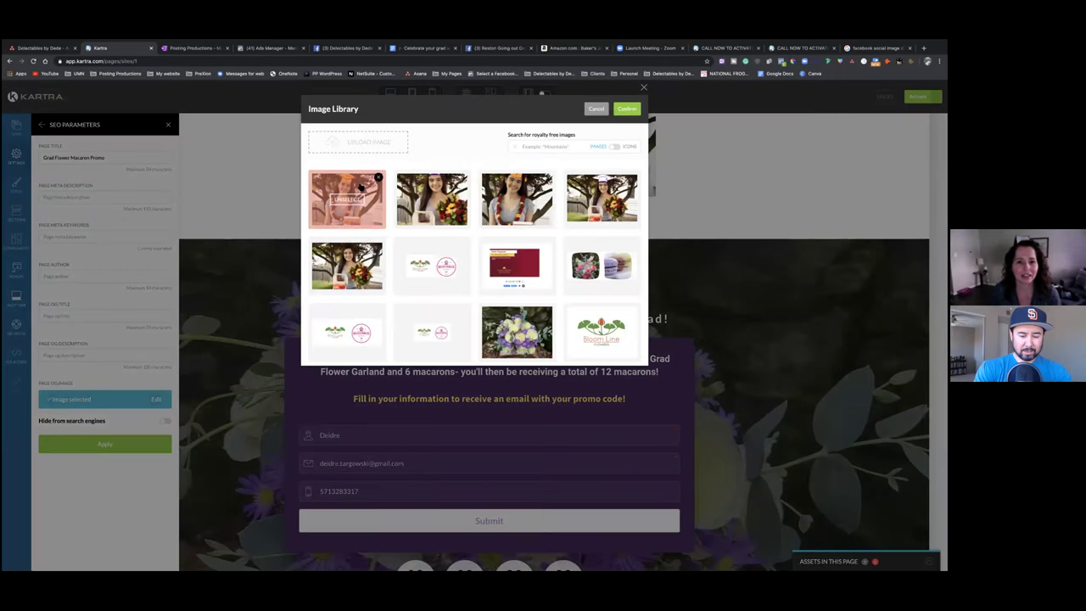
{"action": "left_click", "coordinate": [626, 110]}
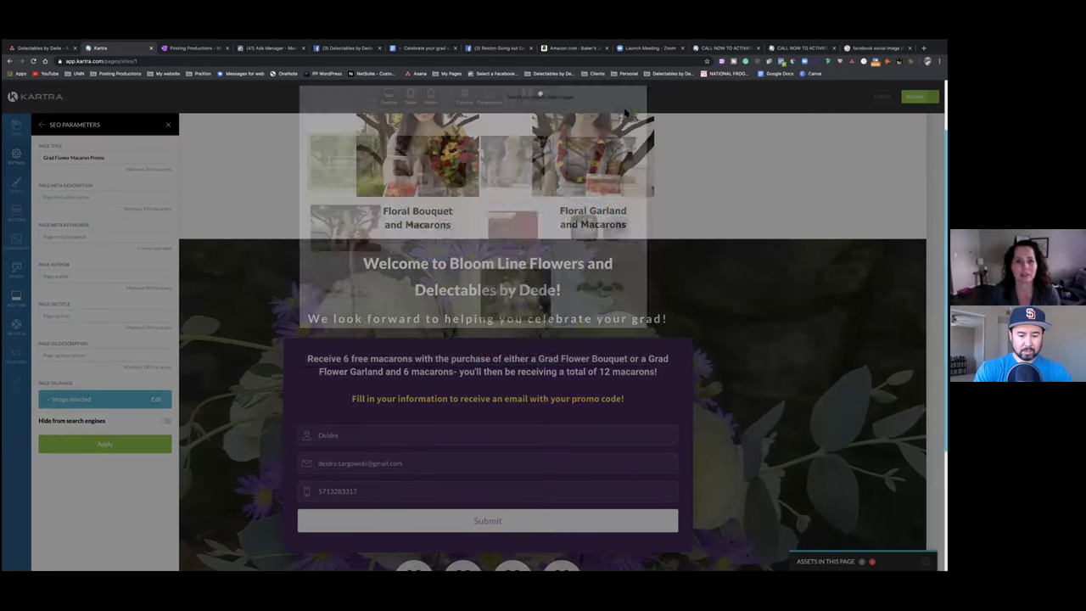
{"action": "left_click", "coordinate": [916, 97]}
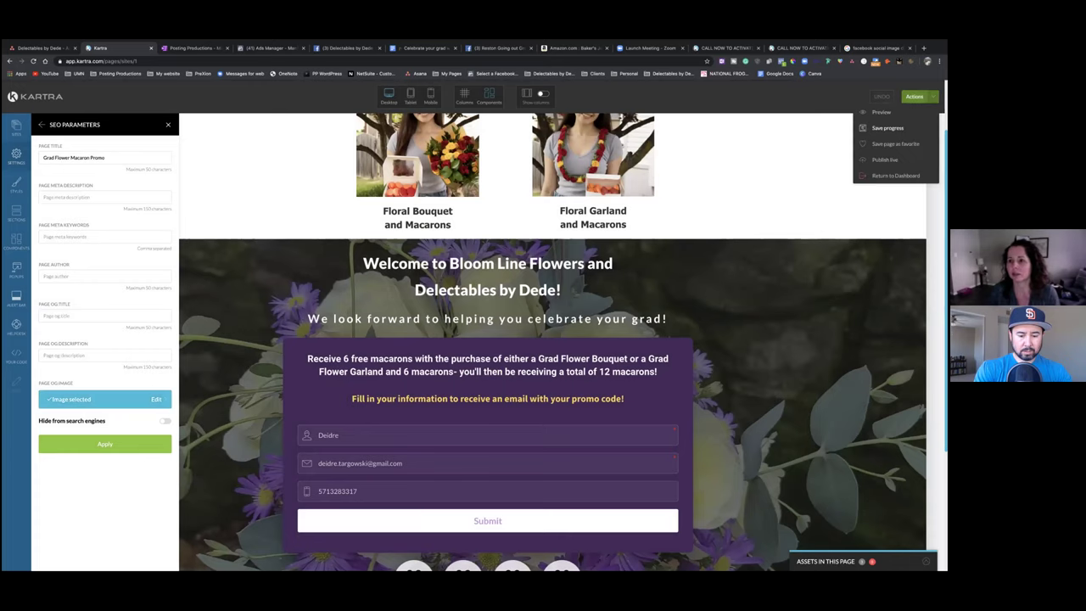
{"action": "left_click", "coordinate": [888, 127]}
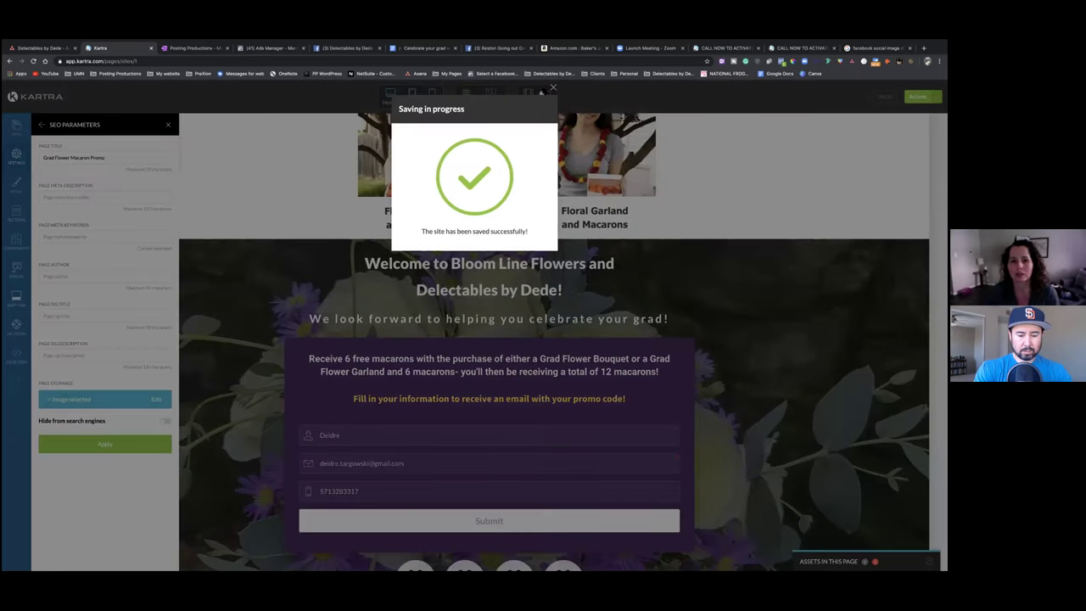
{"action": "left_click", "coordinate": [552, 88]}
Publish the landing page live and copy its direct page link
{"action": "left_click", "coordinate": [914, 96]}
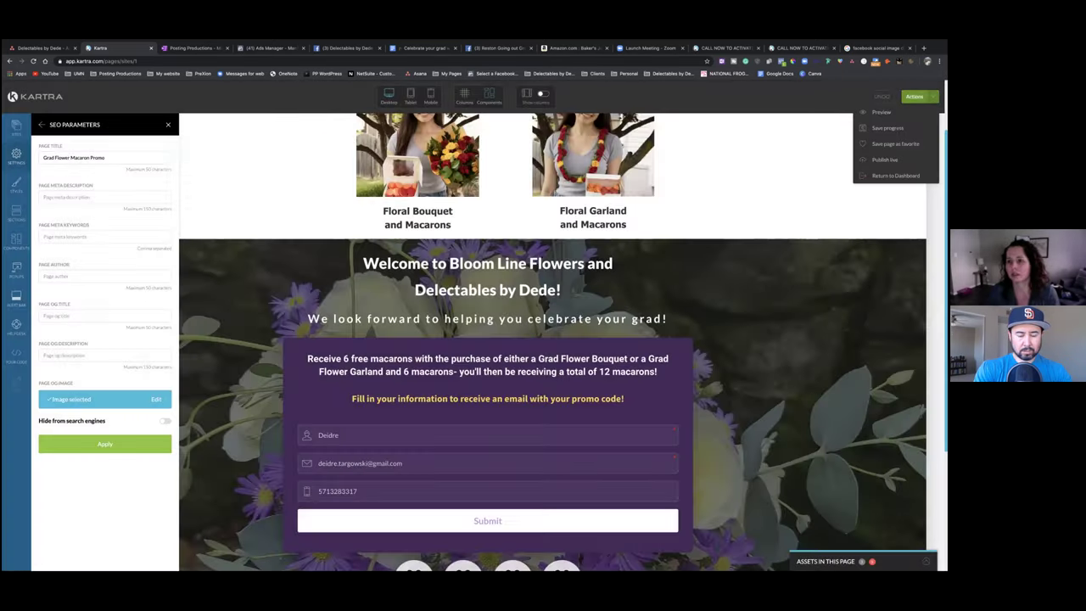
{"action": "left_click", "coordinate": [885, 161]}
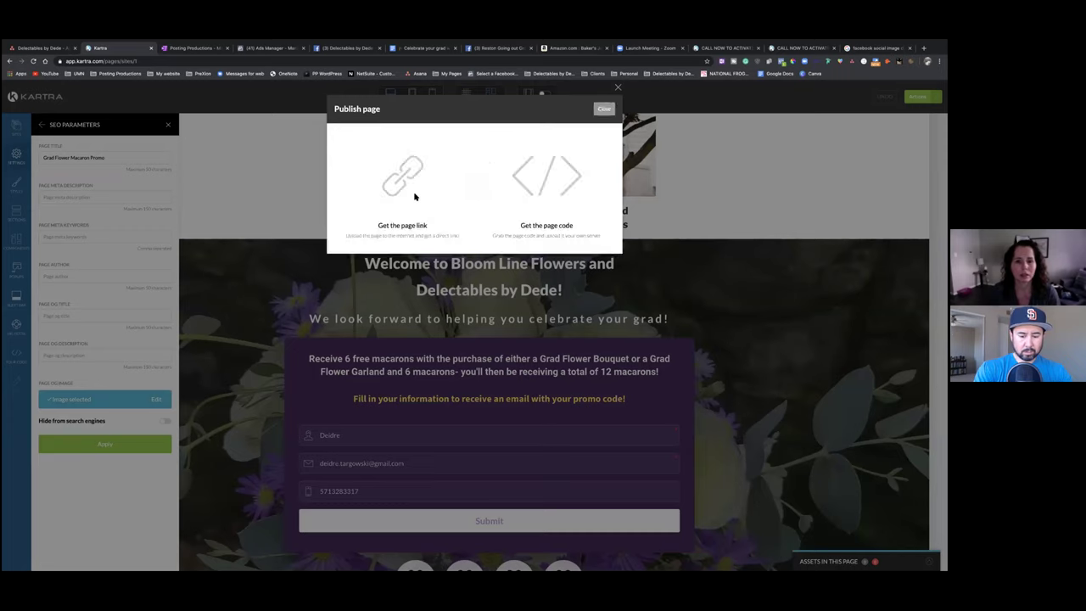
{"action": "left_click", "coordinate": [415, 199]}
{"action": "left_click", "coordinate": [443, 278]}
{"action": "key", "text": "ctrl+c"}
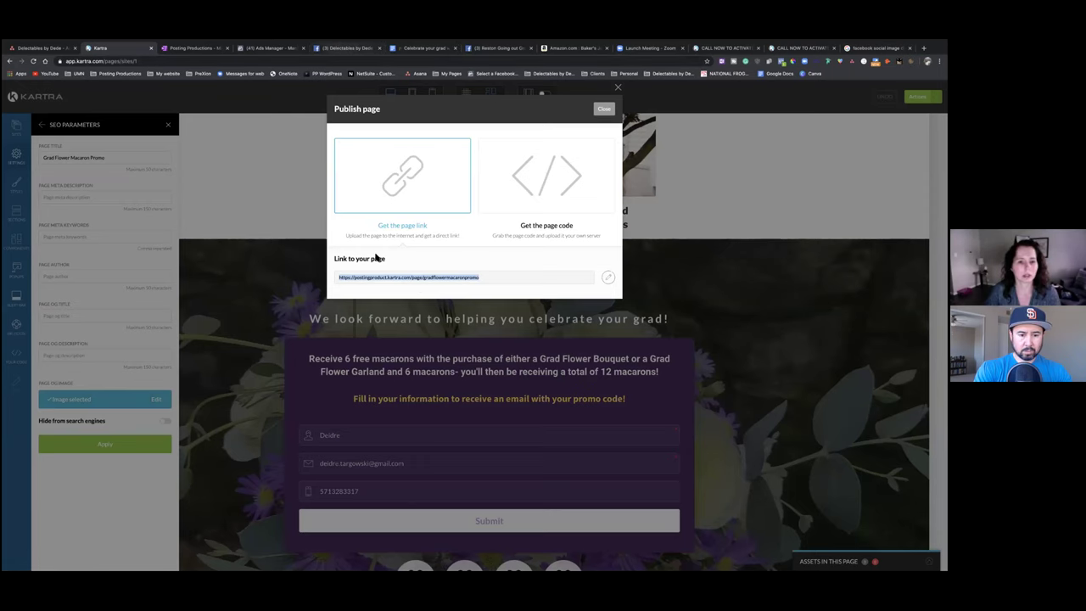
Draft a new post on the Delectables by Dede Facebook page with the copied landing page link to preview it
{"action": "left_click", "coordinate": [342, 49]}
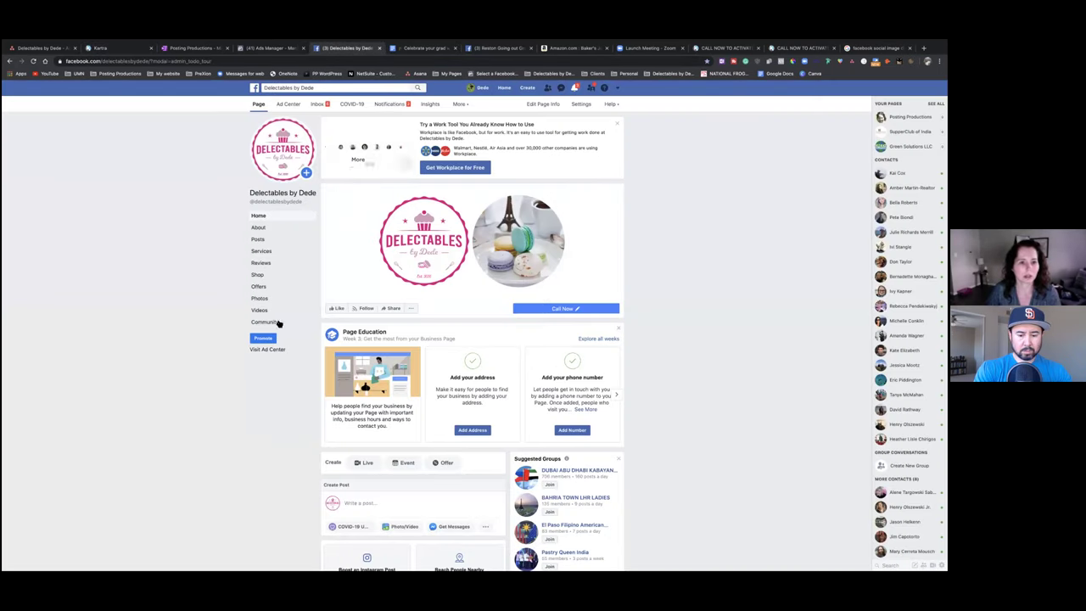
{"action": "left_click", "coordinate": [258, 239]}
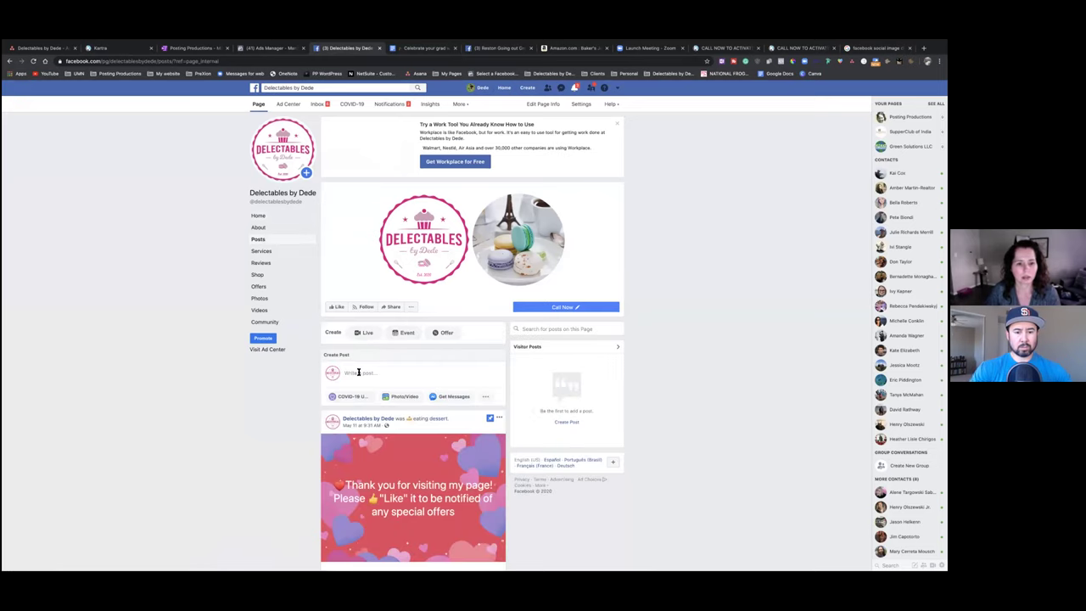
{"action": "left_click", "coordinate": [358, 373]}
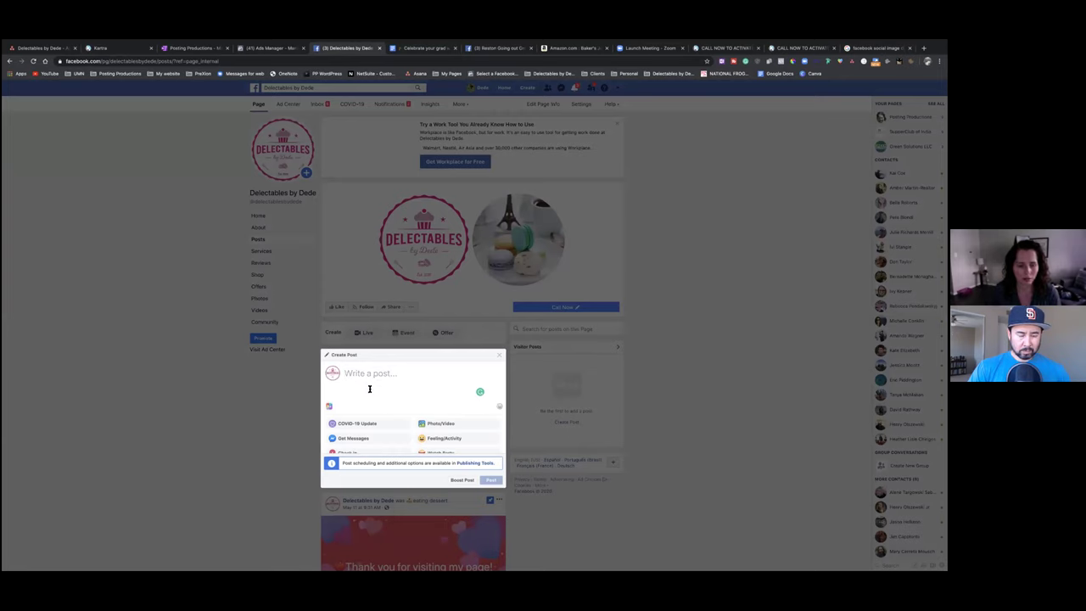
{"action": "key", "text": "ctrl+v"}
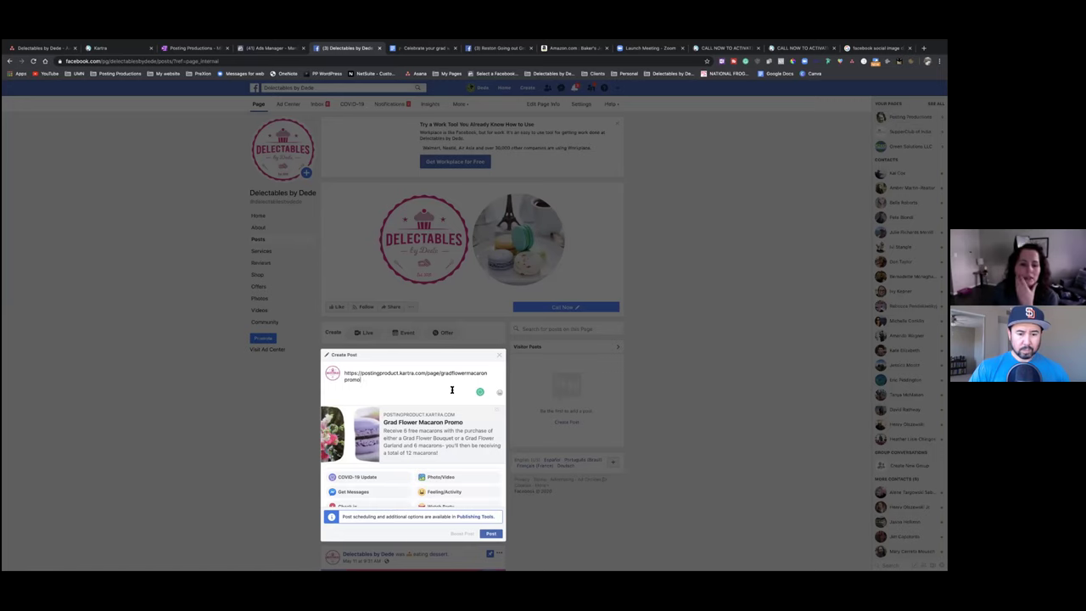
{"action": "scroll", "coordinate": [466, 397], "scroll_direction": "down", "scroll_amount": 1}
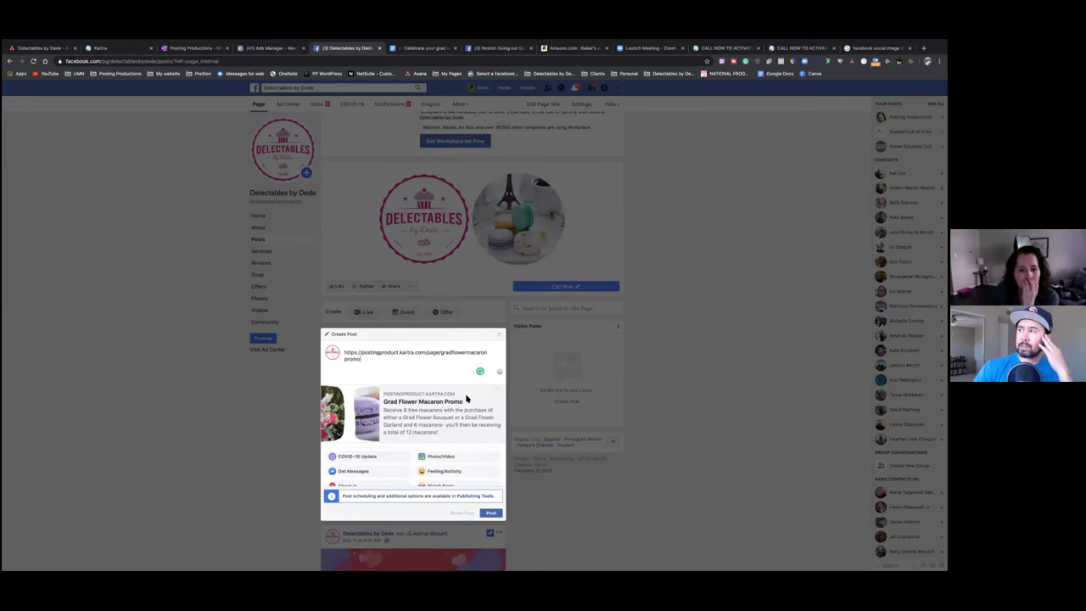
Search Google in a new browser tab for "facebook scraper" and open Facebook's Sharing Debugger
{"action": "left_click", "coordinate": [925, 48]}
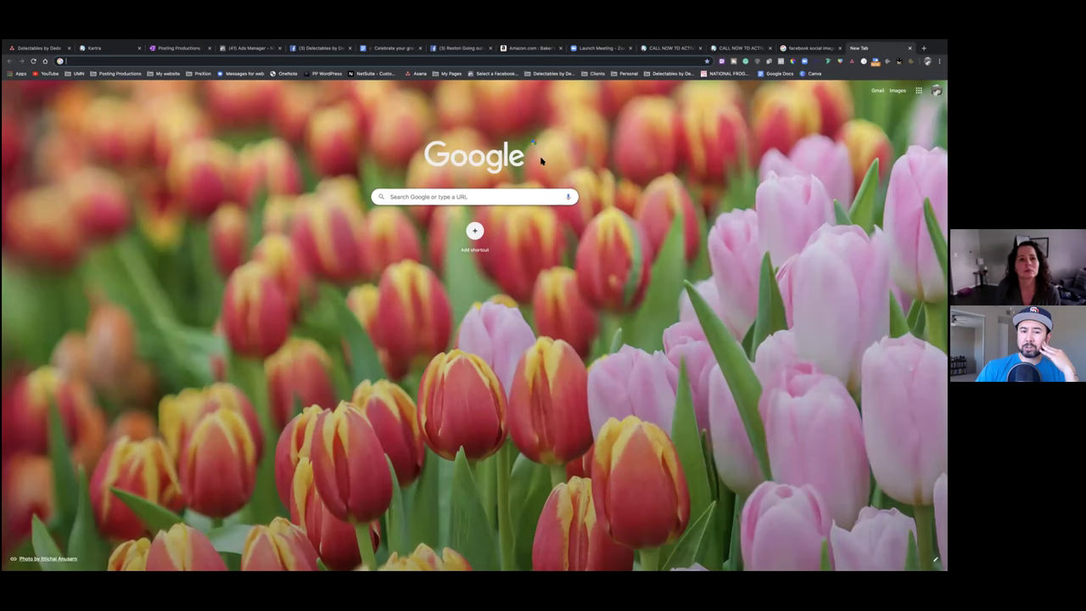
{"action": "type", "text": "facebook scraper"}
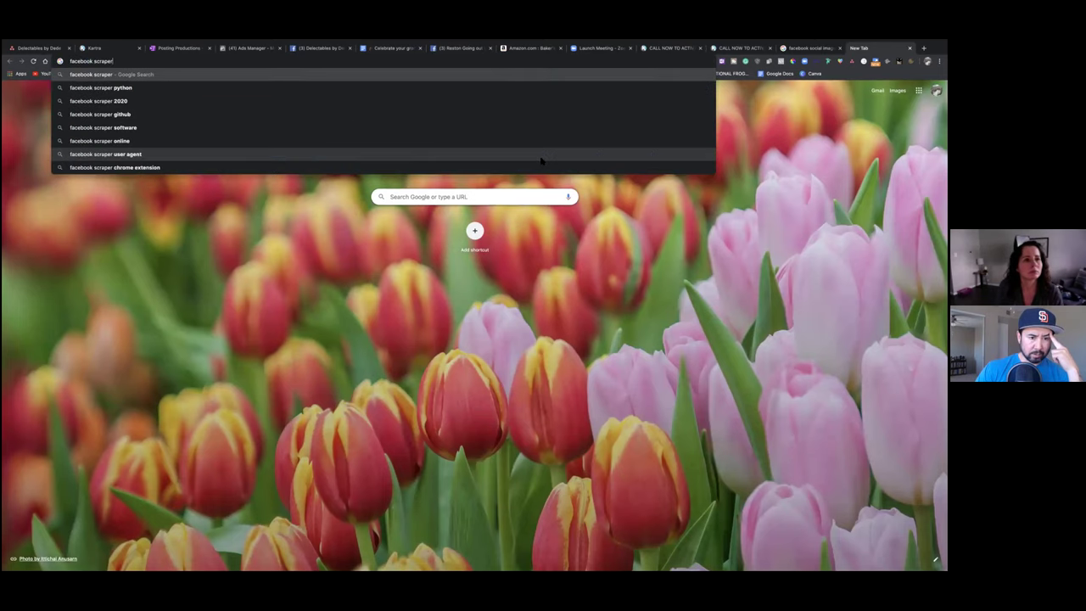
{"action": "key", "text": "Return"}
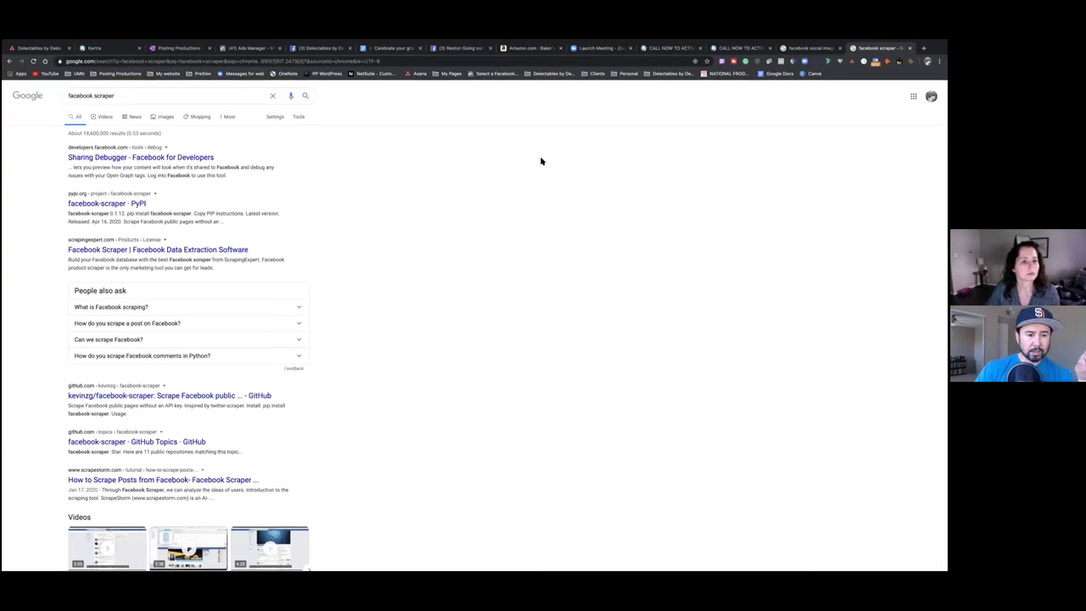
{"action": "left_click", "coordinate": [102, 158]}
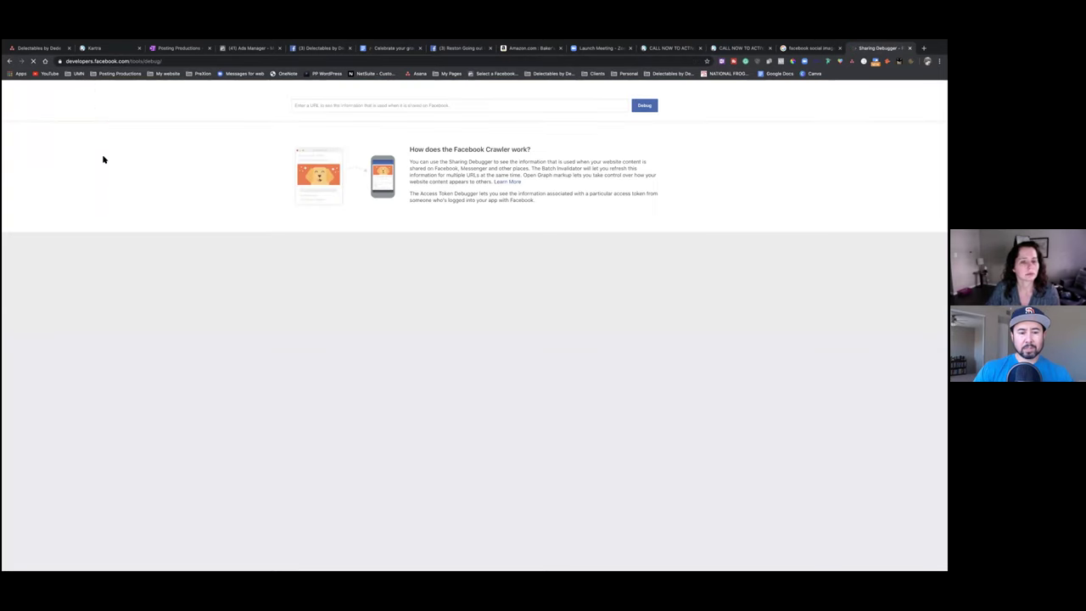
Debug the landing page URL postingproduct.kartra.com/page/gradflowermacaronpromo in the Sharing Debugger and scrape it again twice
{"action": "key", "text": "ctrl+v"}
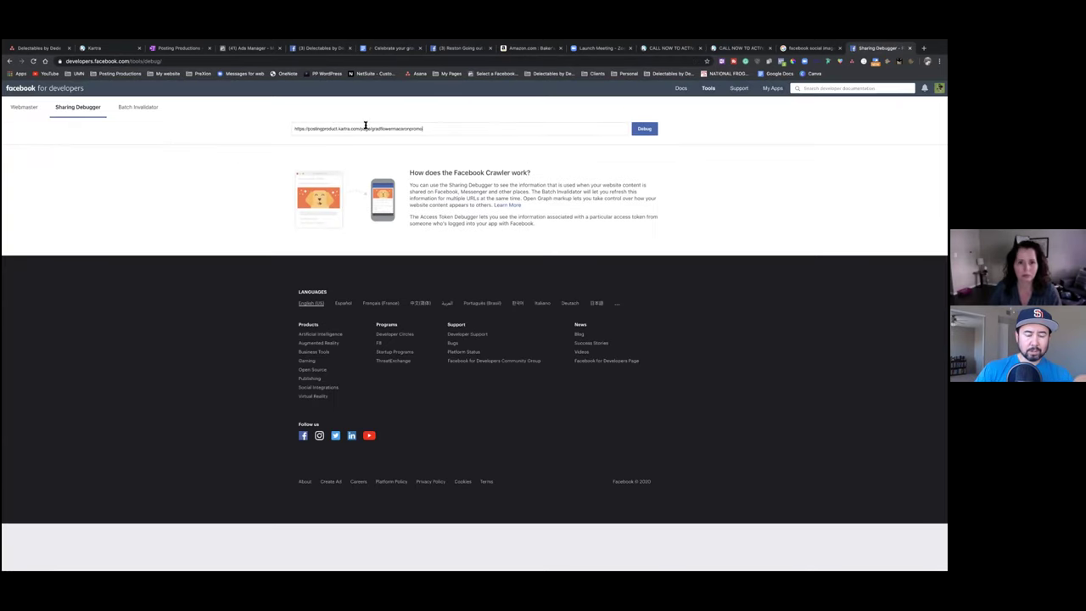
{"action": "left_click", "coordinate": [645, 129]}
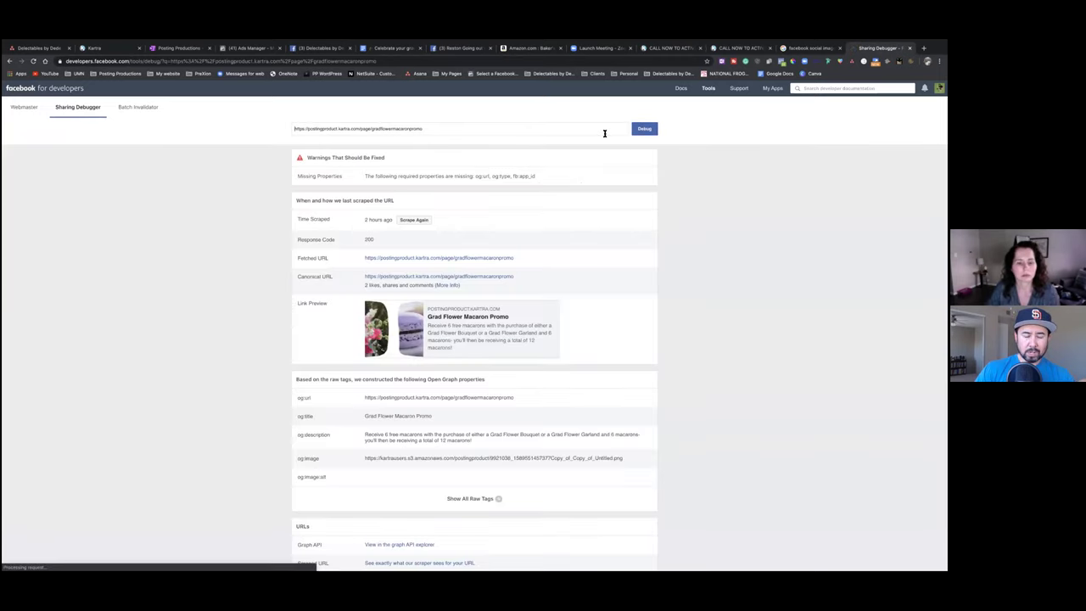
{"action": "left_click", "coordinate": [416, 220]}
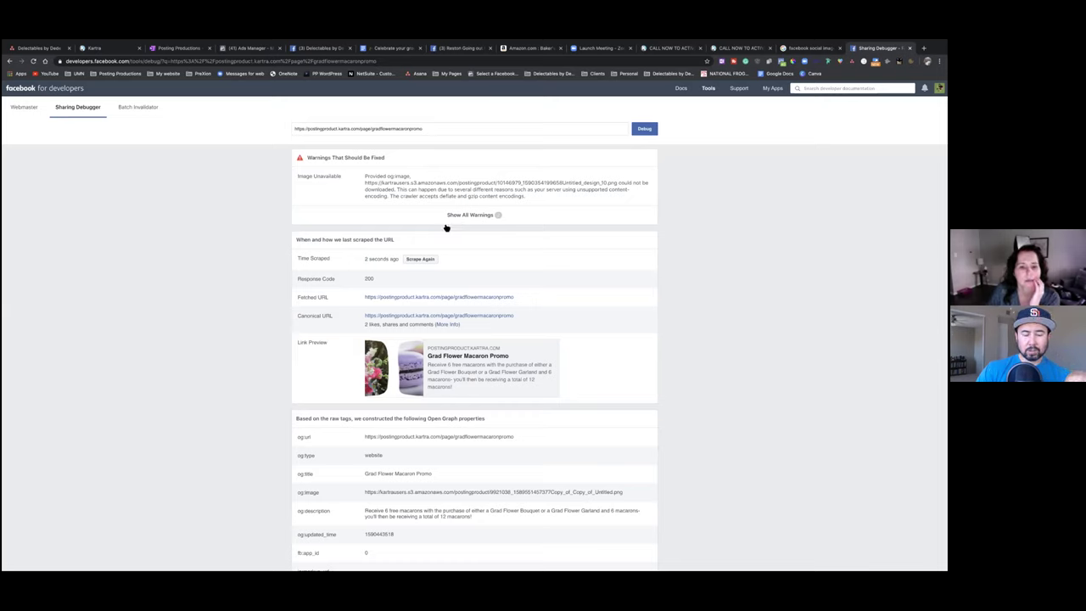
{"action": "left_click", "coordinate": [415, 263]}
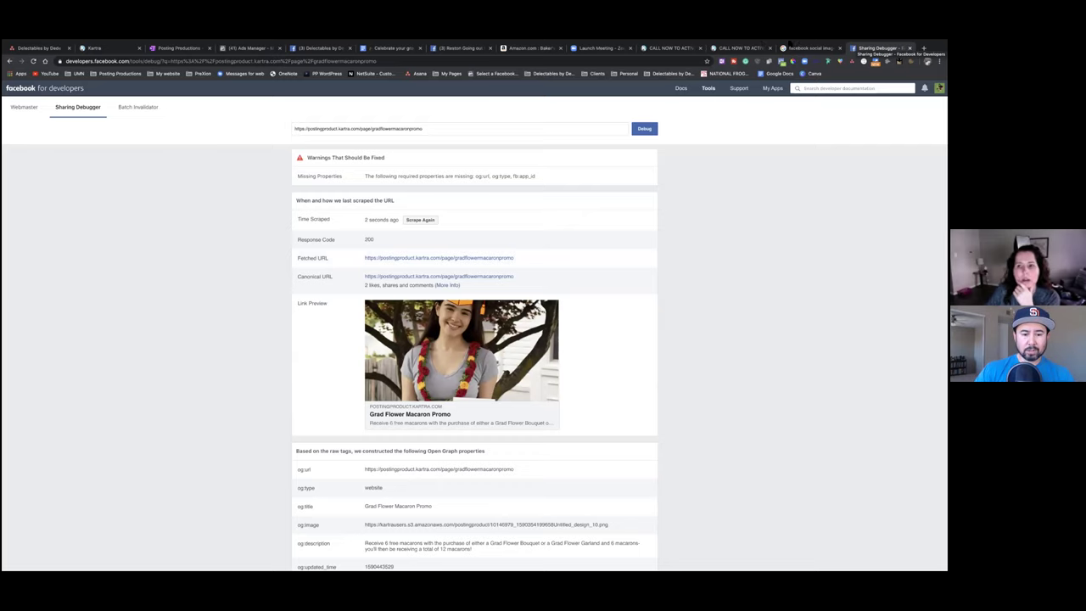
Check the Facebook image dimension search results, then open Canva in a new browser tab
{"action": "mouse_move", "coordinate": [794, 44]}
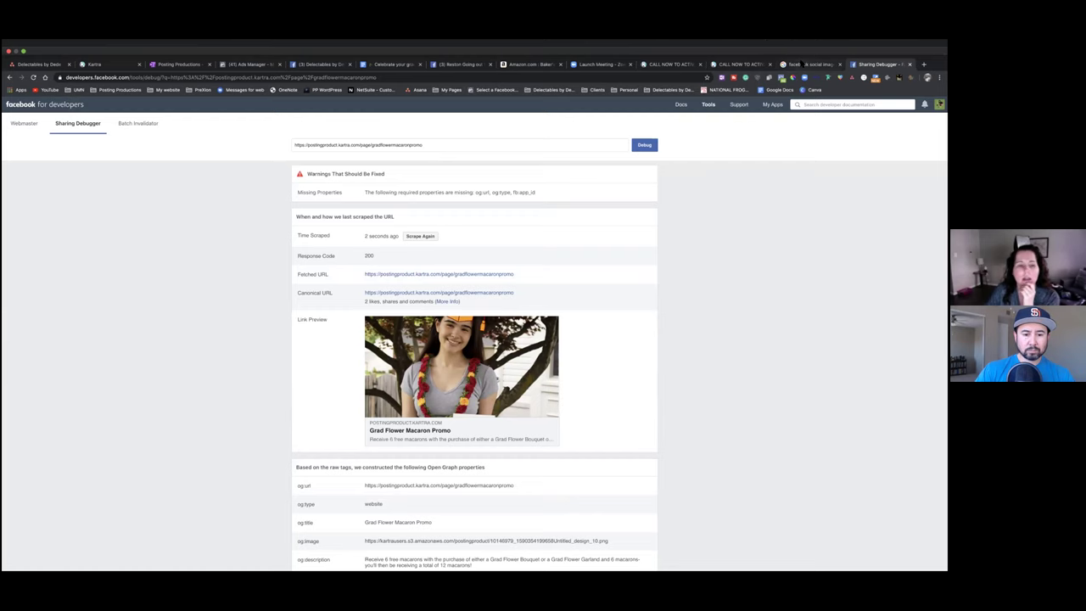
{"action": "left_click", "coordinate": [802, 65]}
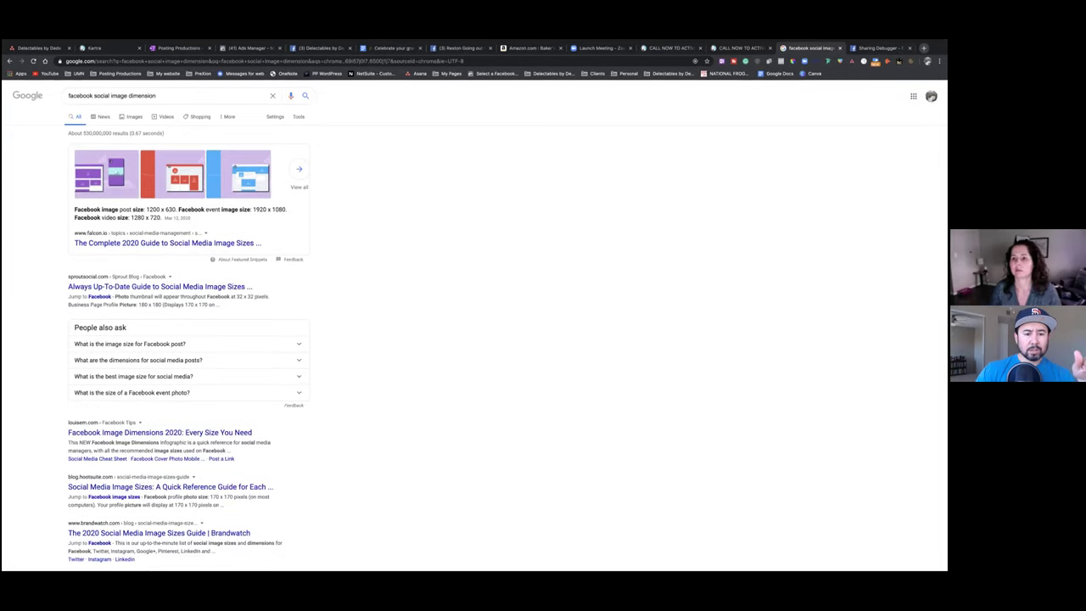
{"action": "left_click", "coordinate": [924, 48]}
{"action": "type", "text": "can"}
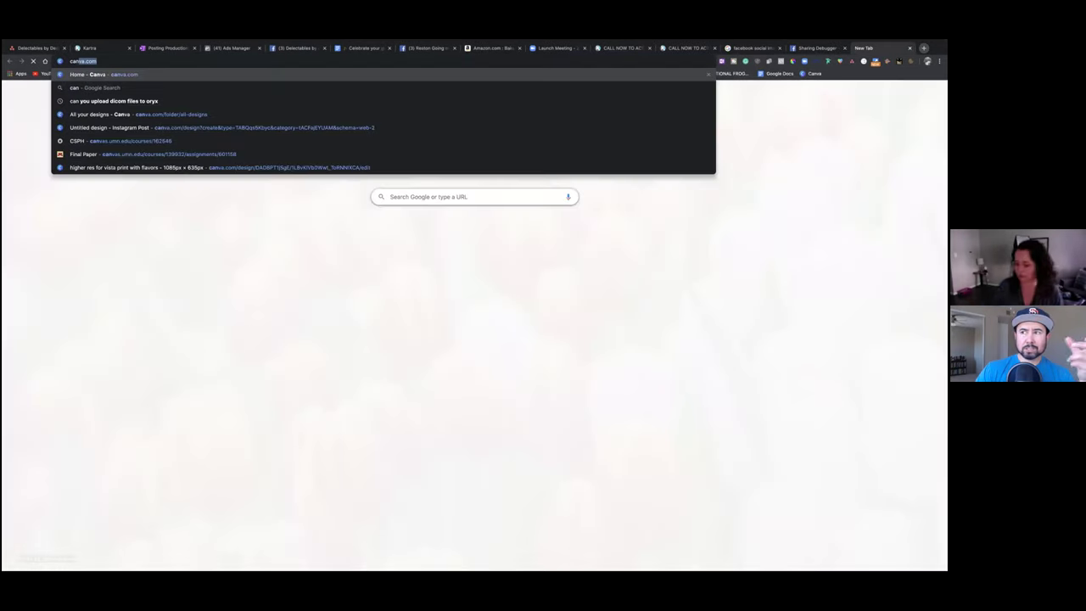
{"action": "key", "text": "Return"}
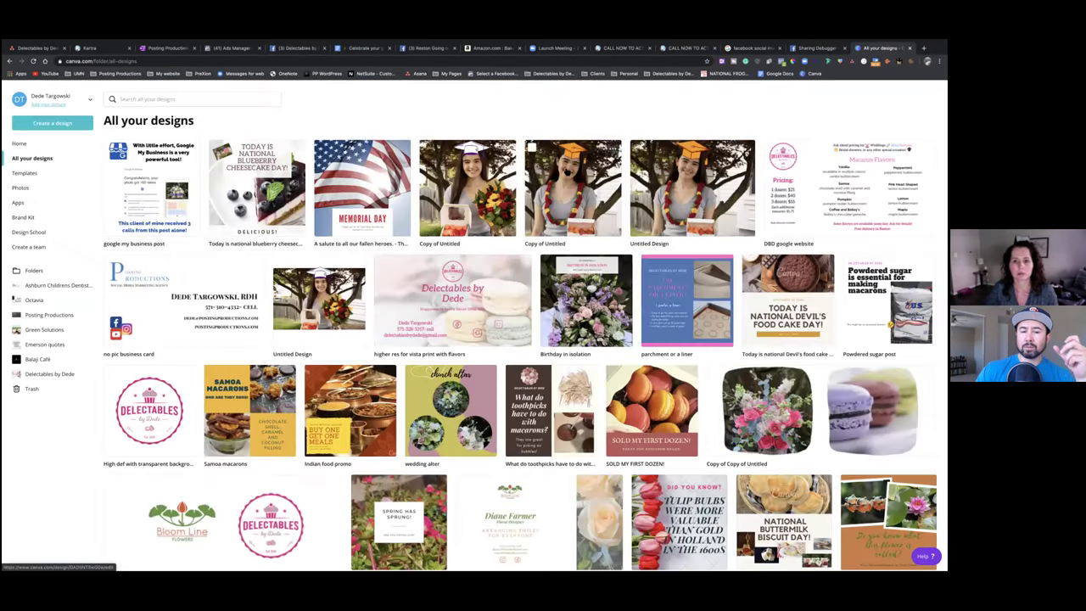
Open the Canva design with the orange graduation cap and flower garland, and create a resized copy at 1920 x 1080 px
{"action": "left_click", "coordinate": [564, 169]}
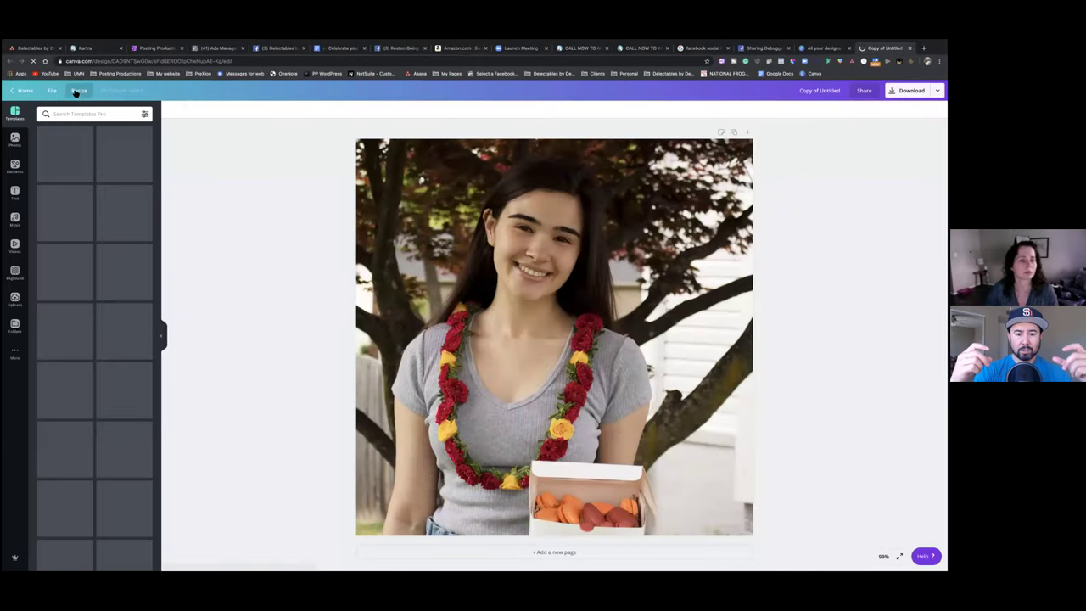
{"action": "left_click", "coordinate": [78, 90]}
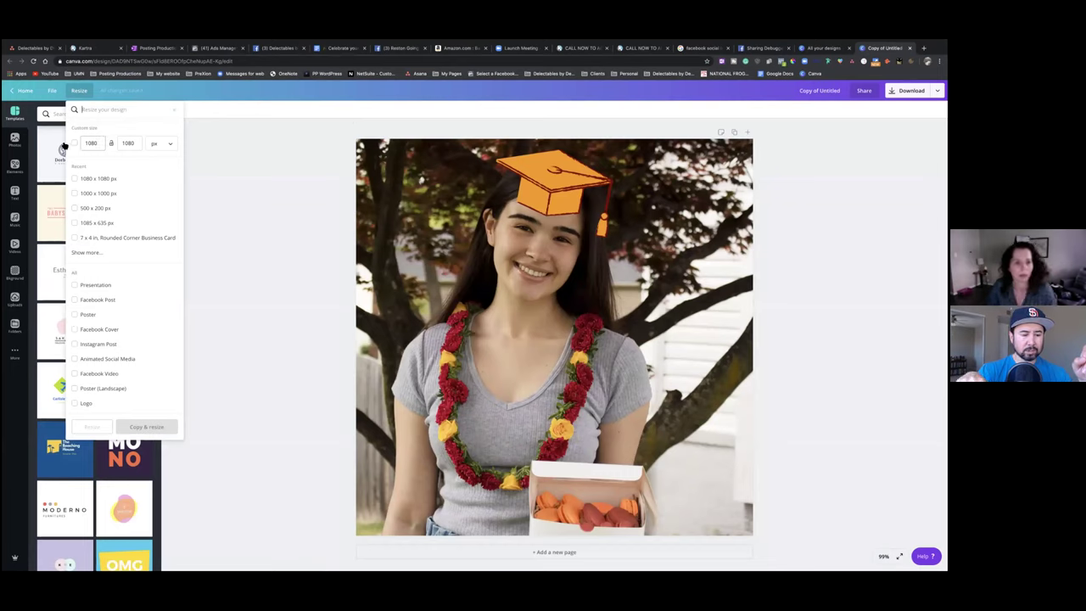
{"action": "left_click", "coordinate": [88, 142]}
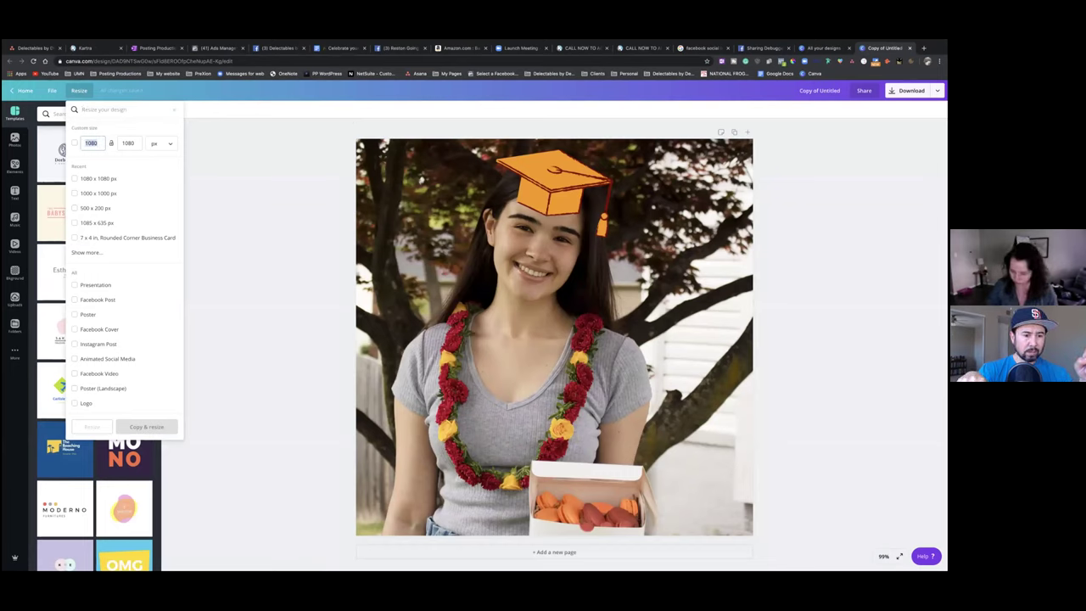
{"action": "type", "text": "1920"}
{"action": "key", "text": "Tab"}
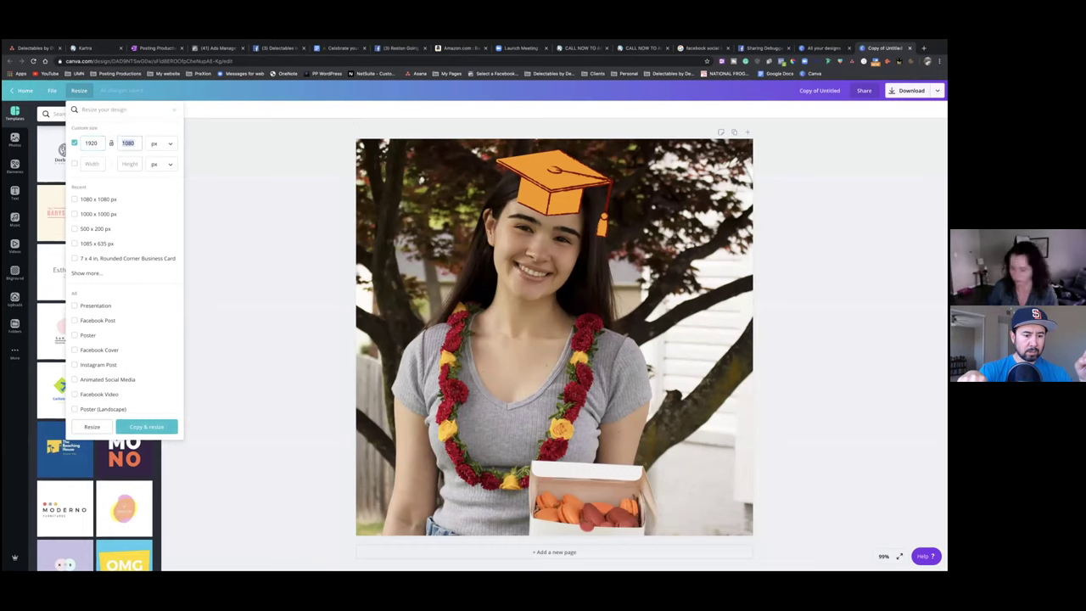
{"action": "type", "text": "1"}
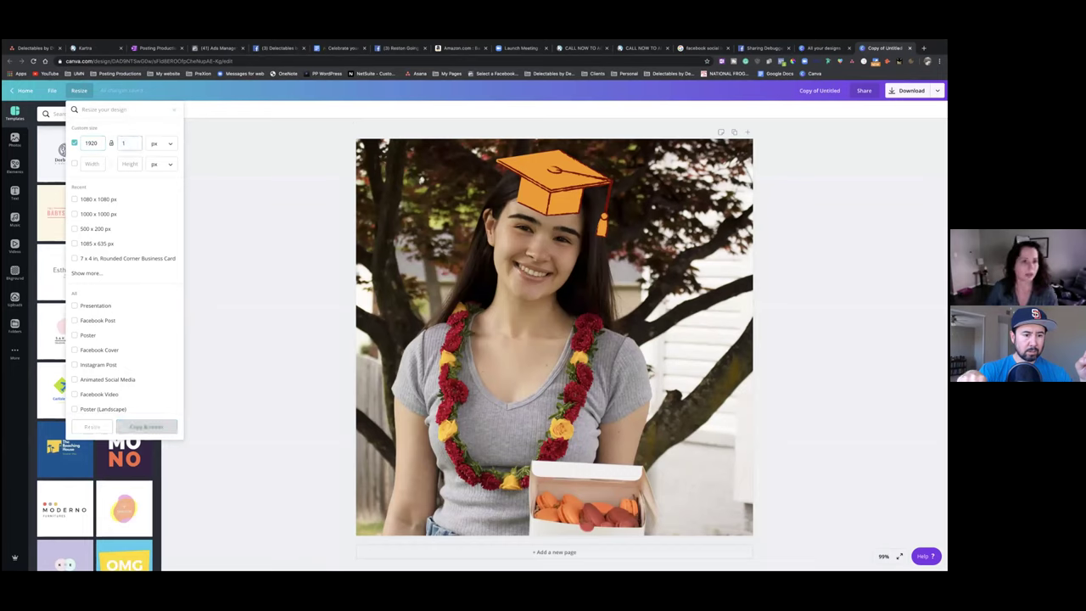
{"action": "type", "text": "080"}
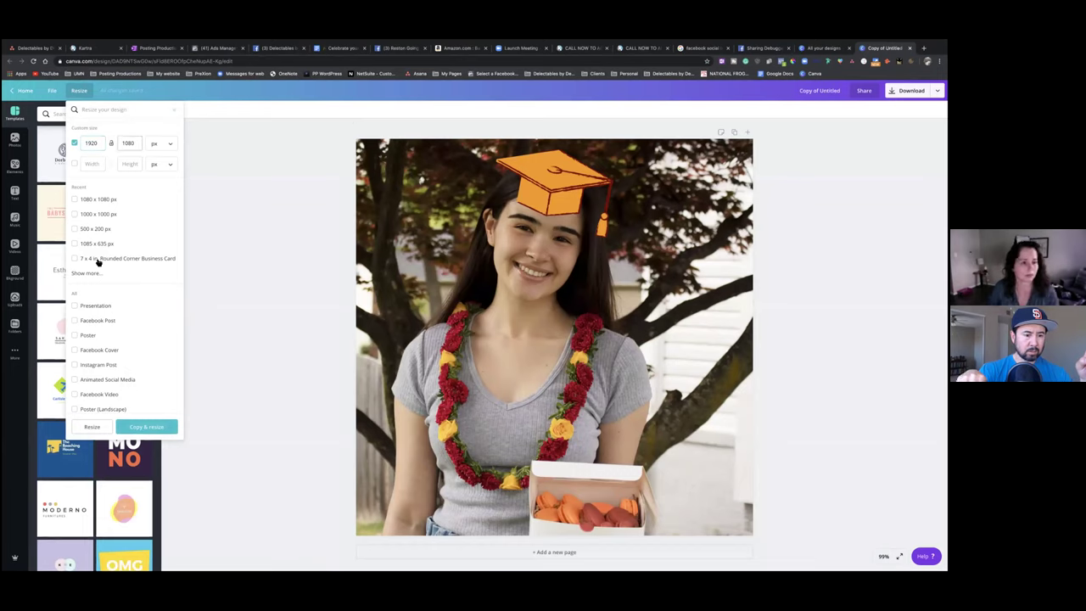
{"action": "left_click", "coordinate": [146, 426]}
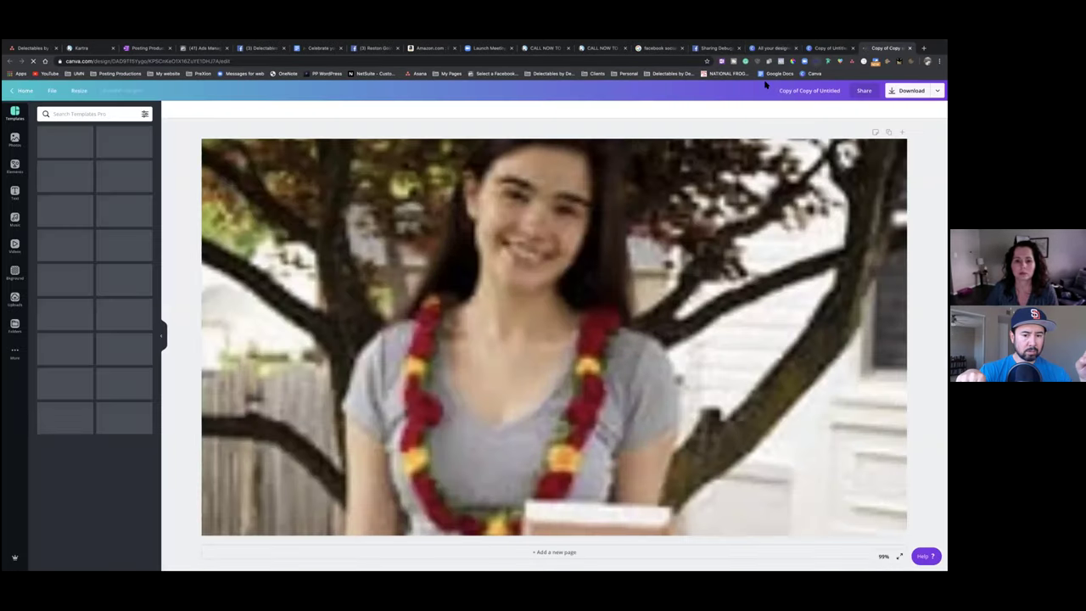
{"action": "left_click", "coordinate": [343, 180]}
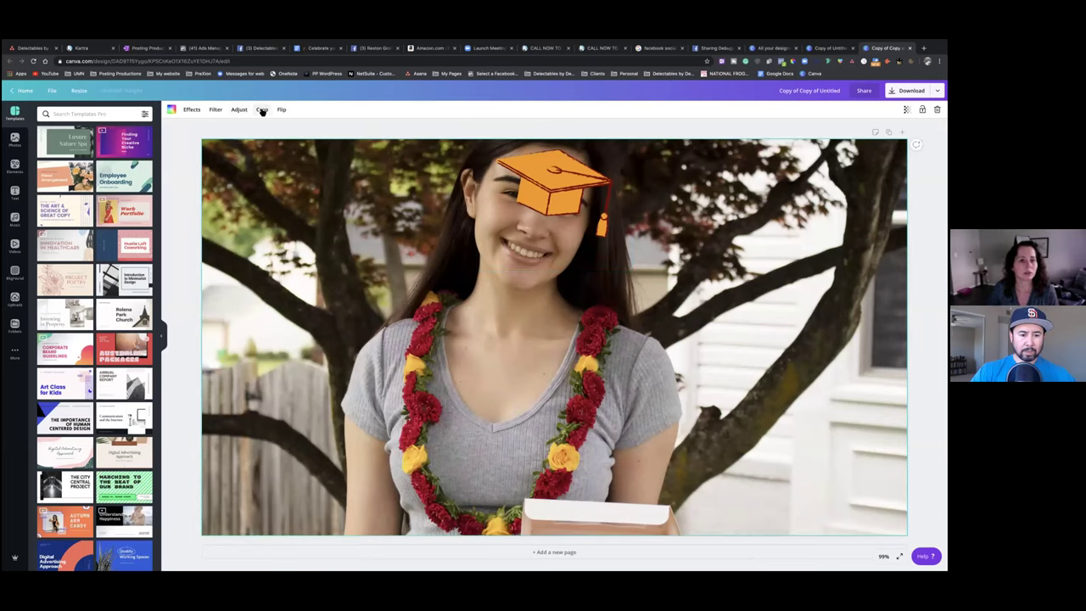
{"action": "left_click", "coordinate": [262, 110]}
{"action": "left_click_drag", "start_coordinate": [376, 241], "coordinate": [376, 303]}
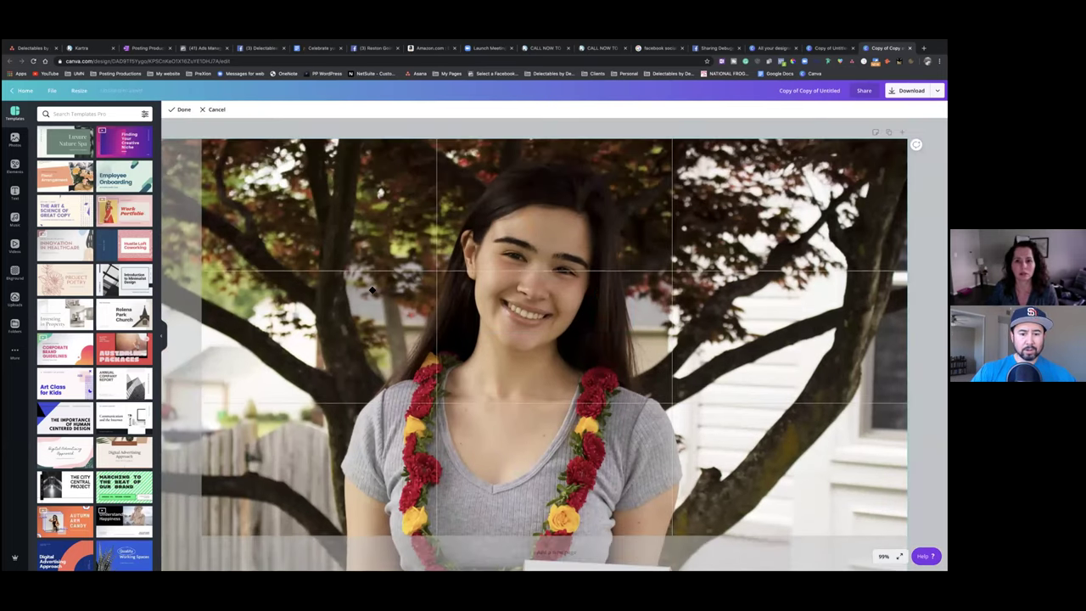
{"action": "left_click", "coordinate": [216, 109]}
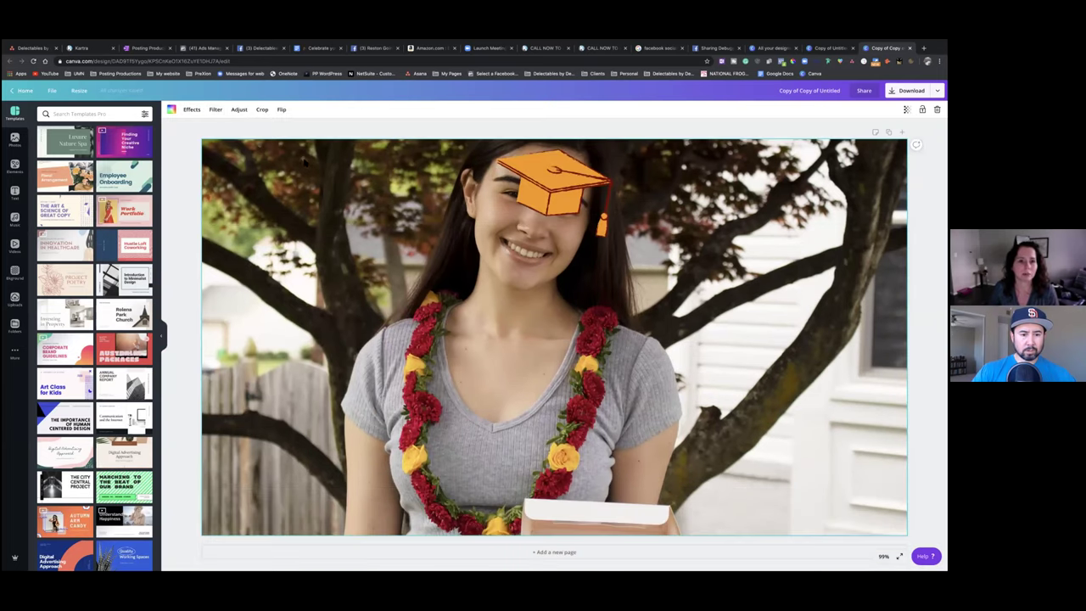
Shift the background photo down within its crop frame so the graduate's whole head fits in the design
{"action": "left_click", "coordinate": [259, 111]}
{"action": "left_click_drag", "start_coordinate": [325, 181], "coordinate": [325, 246]}
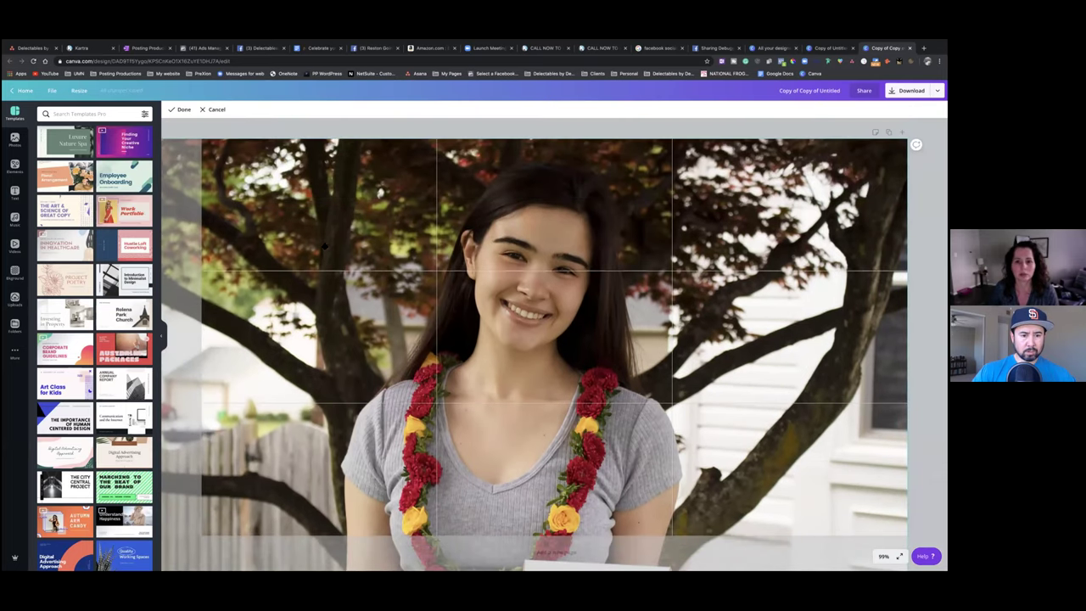
{"action": "left_click", "coordinate": [180, 110]}
Enlarge the orange graduation cap and position it on top of the graduate's head
{"action": "left_click", "coordinate": [542, 174]}
{"action": "left_click_drag", "start_coordinate": [477, 272], "coordinate": [420, 316]}
{"action": "left_click_drag", "start_coordinate": [536, 179], "coordinate": [557, 178]}
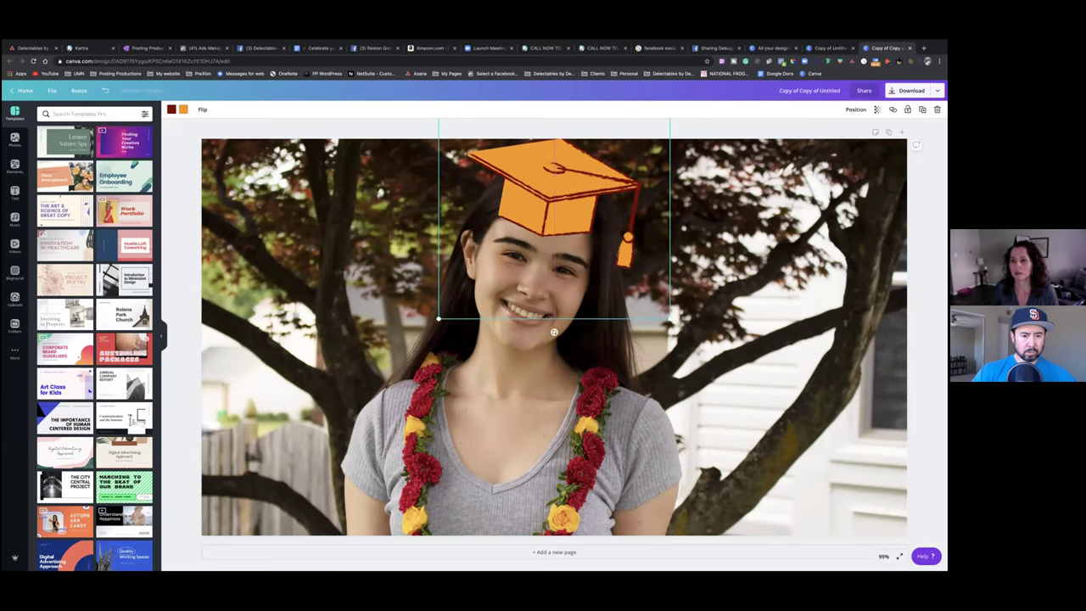
Download the resized design as a PNG file
{"action": "left_click", "coordinate": [938, 90]}
{"action": "left_click", "coordinate": [857, 125]}
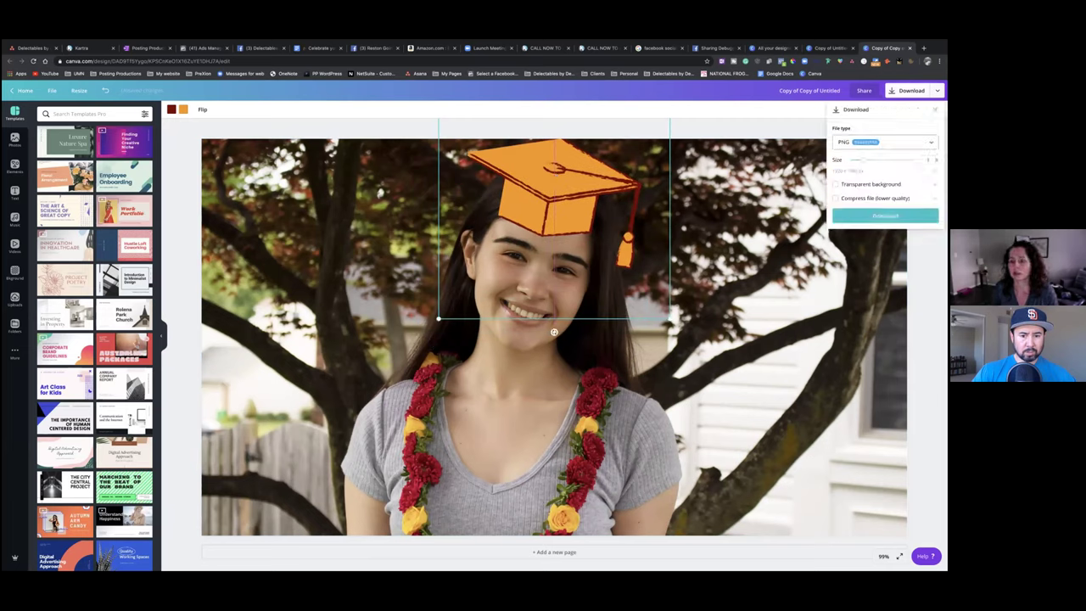
{"action": "left_click", "coordinate": [885, 216]}
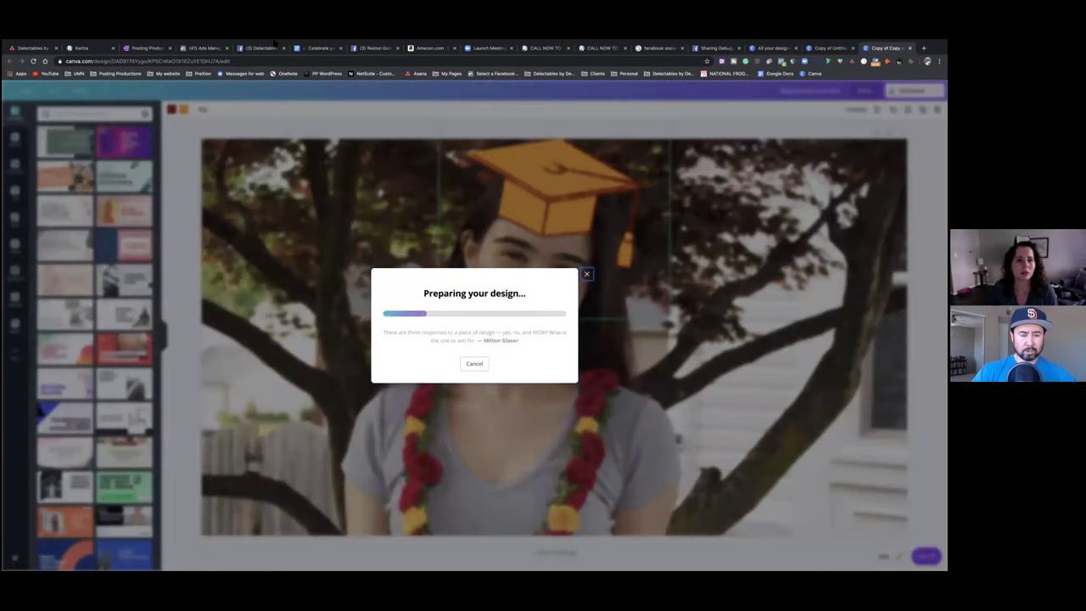
{"action": "mouse_move", "coordinate": [274, 42]}
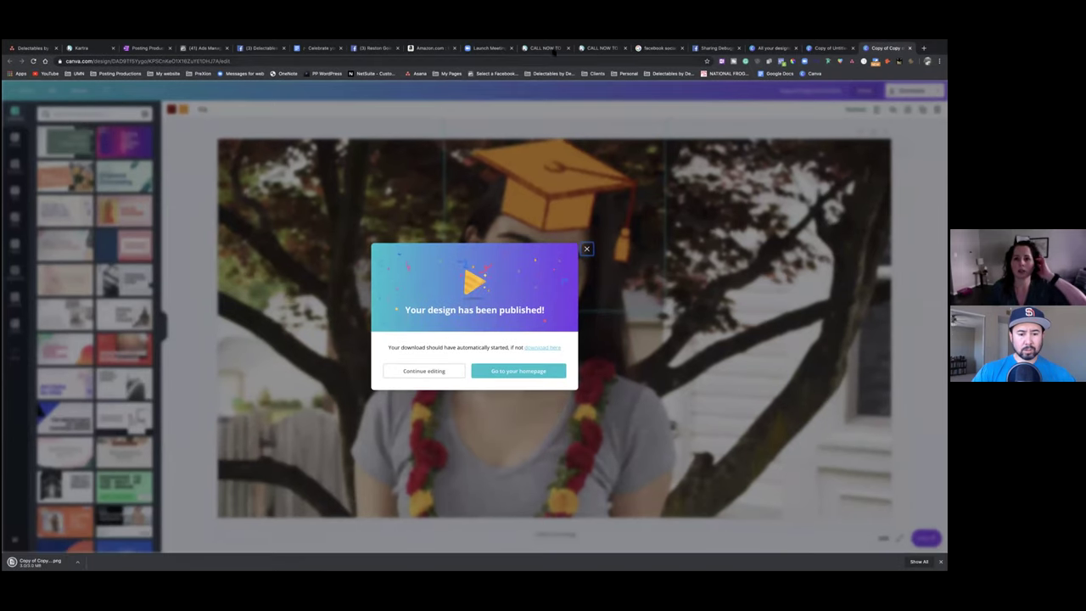
Close the two open thank-you page tabs, return to the Kartra page editor and dismiss its publish dialog
{"action": "left_click", "coordinate": [602, 48]}
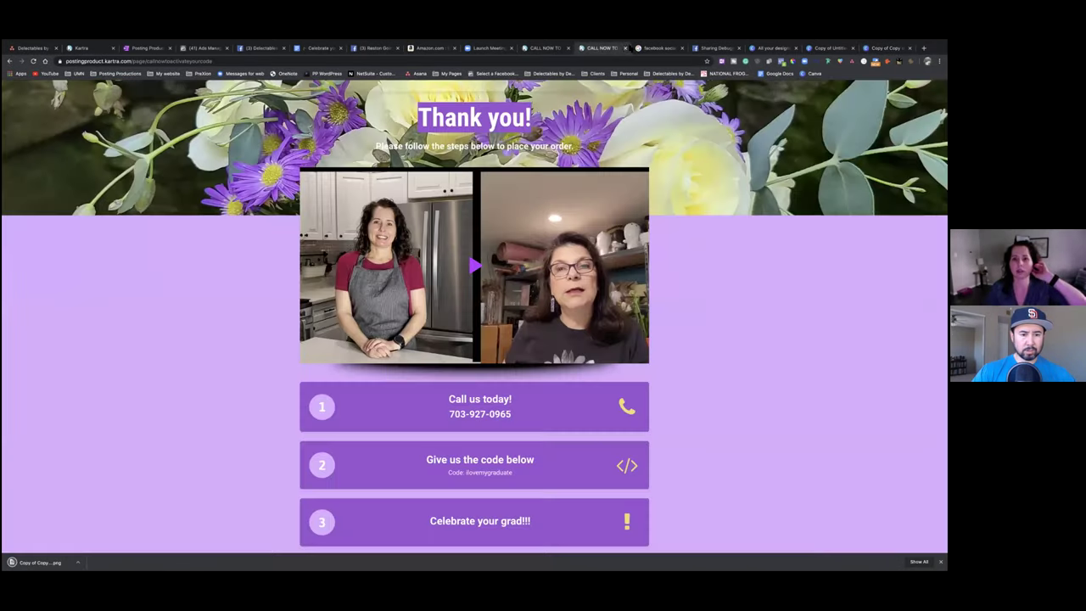
{"action": "left_click", "coordinate": [625, 48]}
{"action": "left_click", "coordinate": [544, 48]}
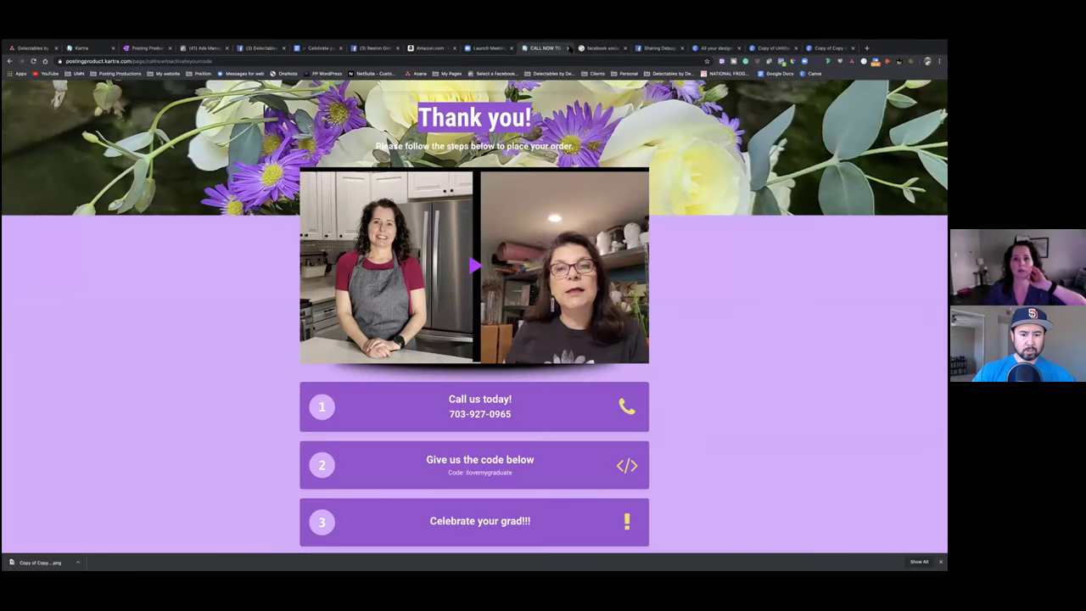
{"action": "left_click", "coordinate": [569, 48]}
{"action": "left_click", "coordinate": [89, 49]}
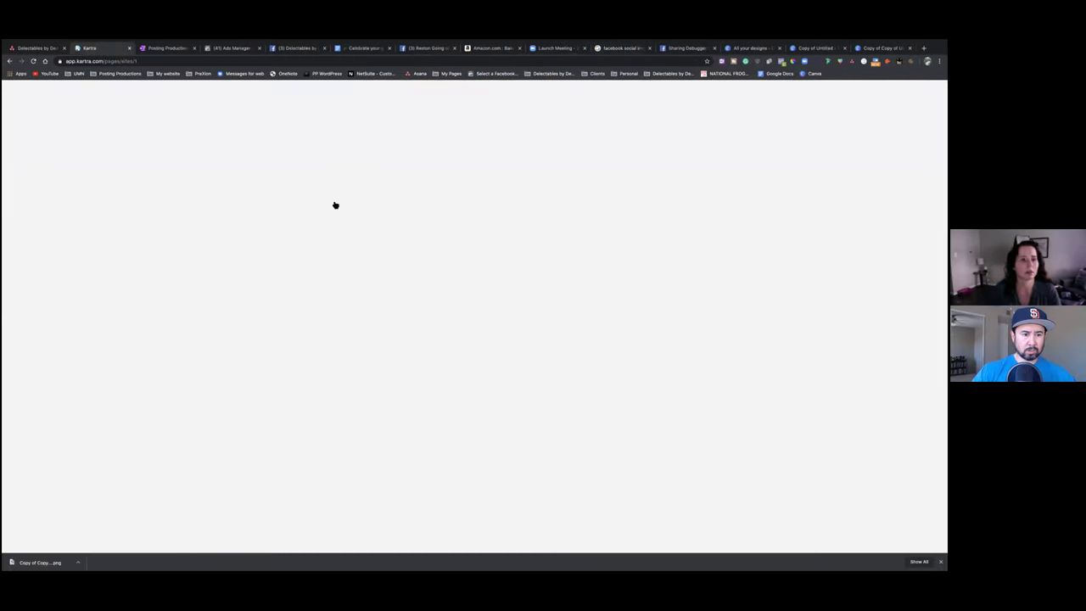
{"action": "key", "text": "Escape"}
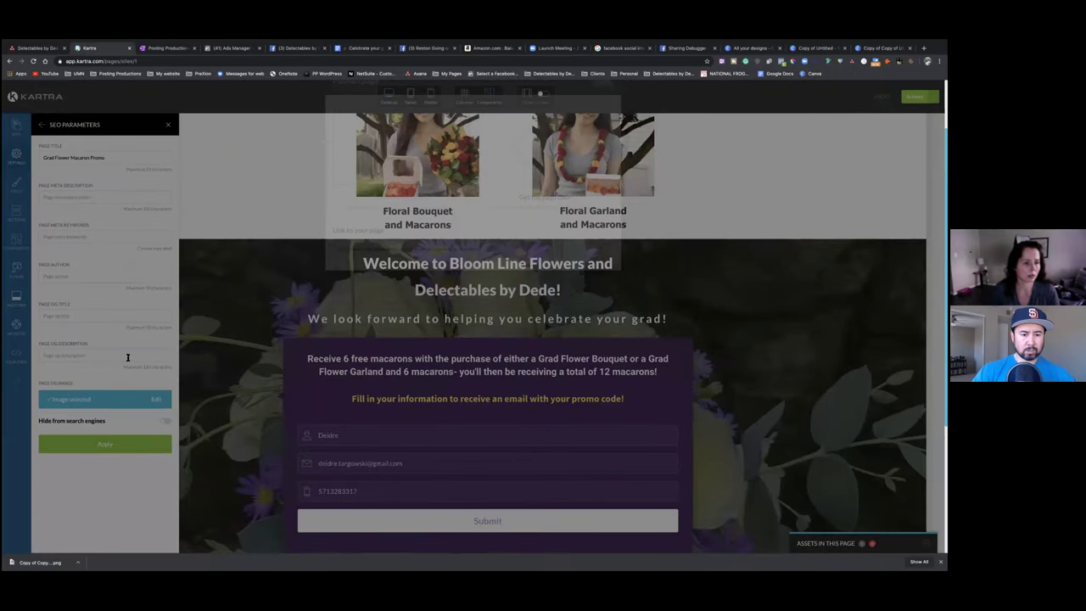
Upload the downloaded wide PNG to the Kartra image library from the page OG image setting
{"action": "left_click", "coordinate": [108, 400]}
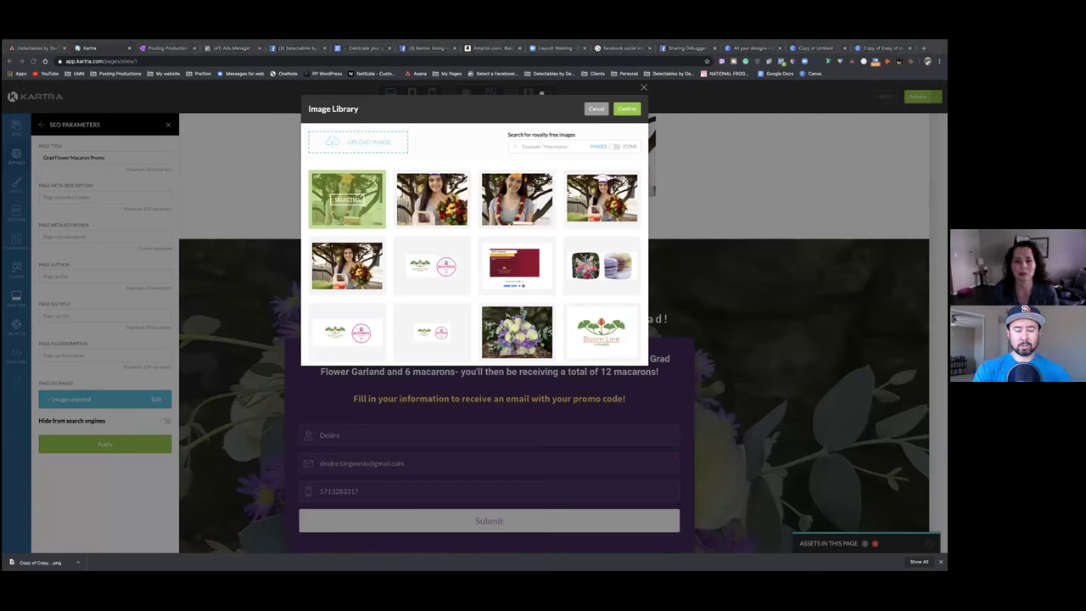
{"action": "left_click_drag", "start_coordinate": [633, 177], "coordinate": [594, 199]}
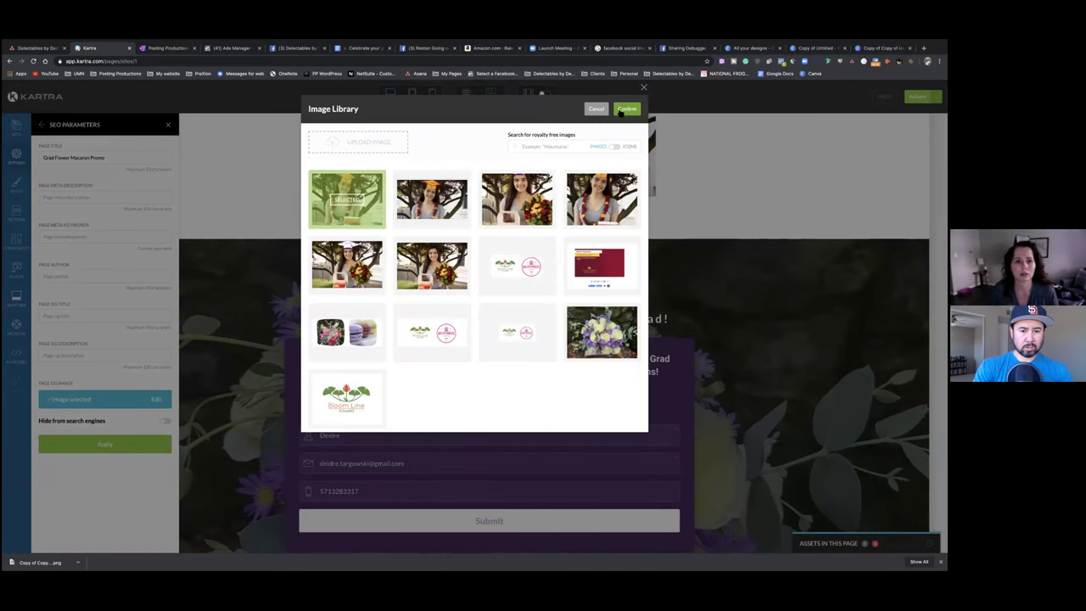
{"action": "left_click", "coordinate": [625, 109]}
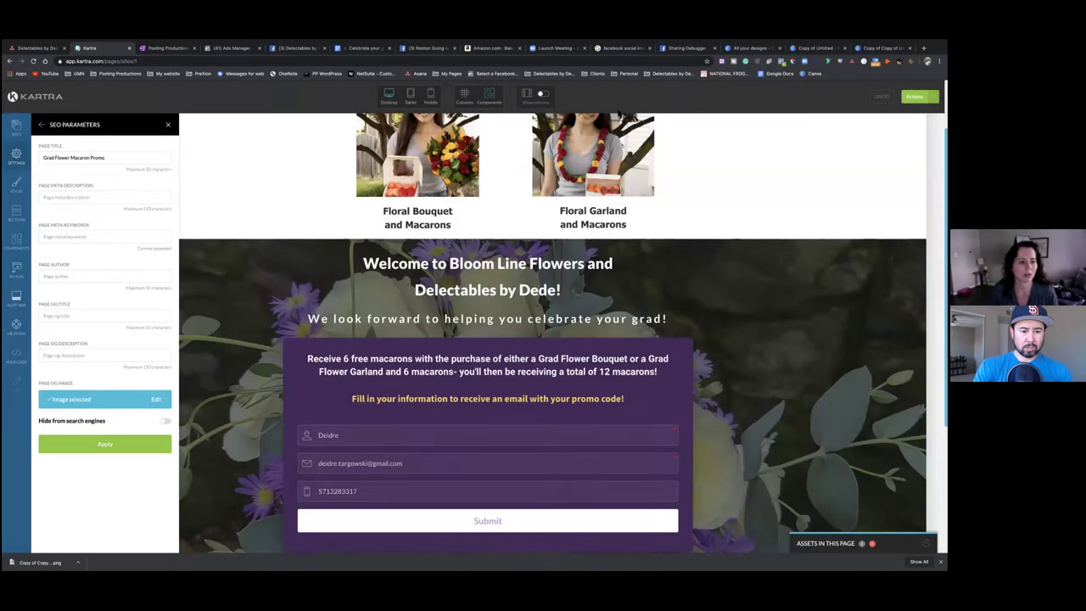
Choose the newly uploaded wide garland photo as the page OG image in place of the selected one
{"action": "left_click", "coordinate": [107, 398]}
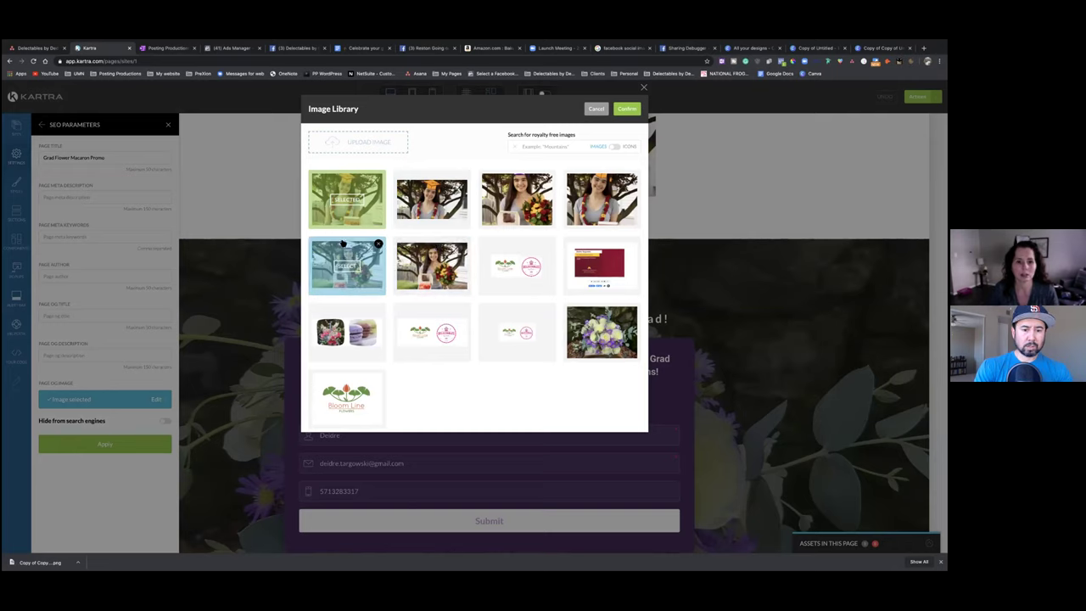
{"action": "left_click", "coordinate": [340, 201]}
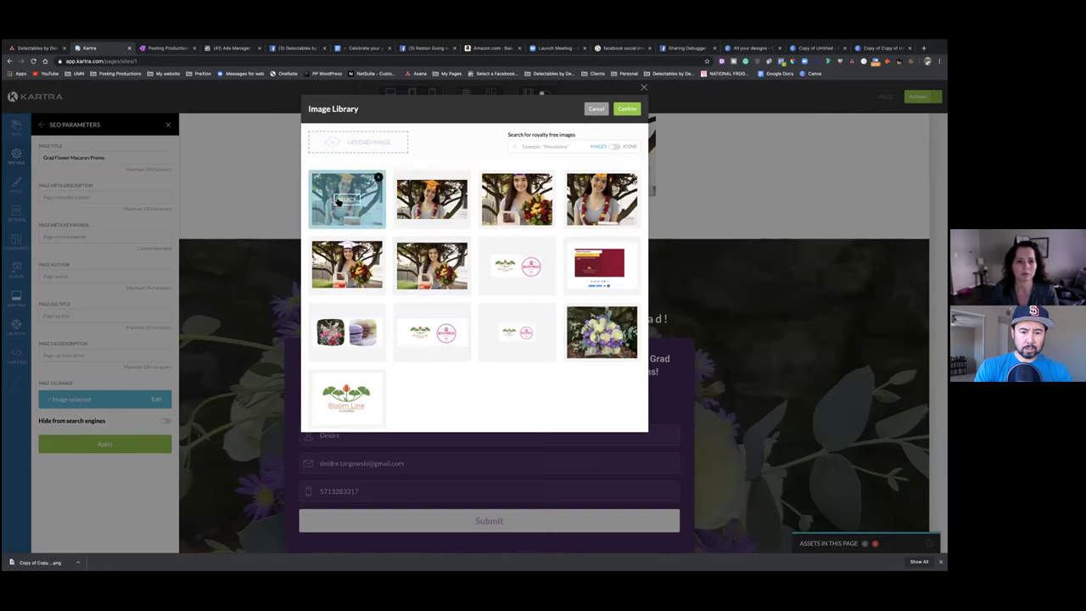
{"action": "left_click", "coordinate": [352, 200]}
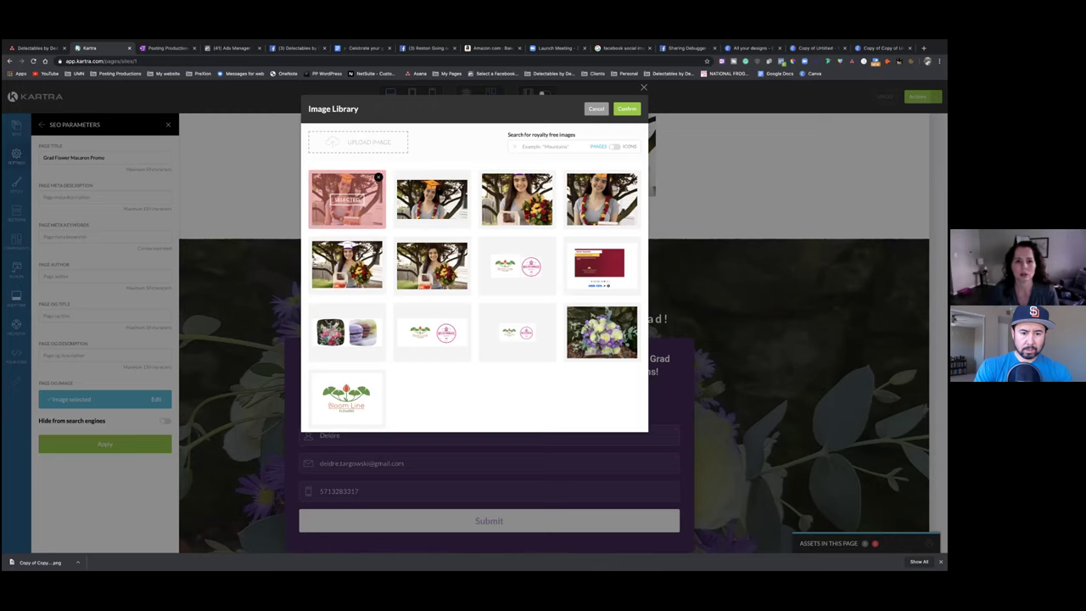
{"action": "left_click", "coordinate": [465, 200]}
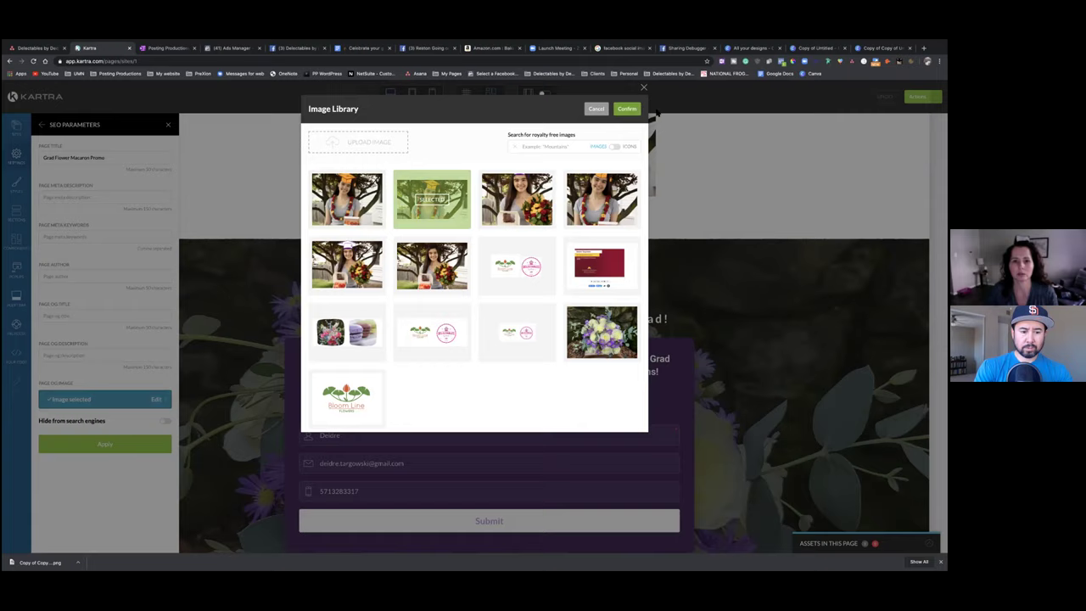
{"action": "left_click", "coordinate": [627, 109]}
Apply the SEO parameters and save the landing page's progress
{"action": "left_click", "coordinate": [916, 95]}
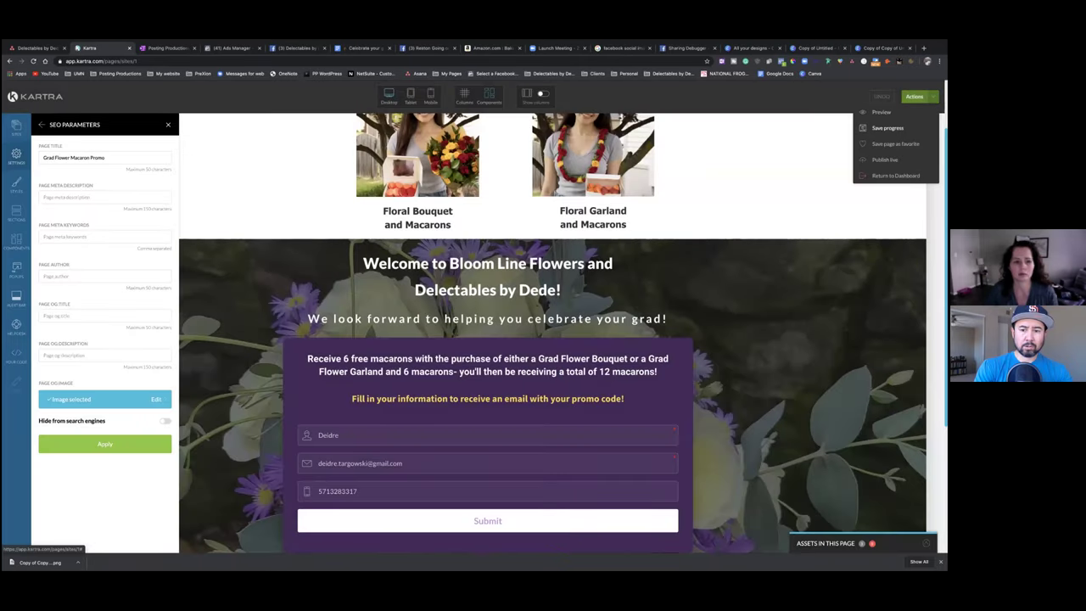
{"action": "left_click", "coordinate": [75, 449]}
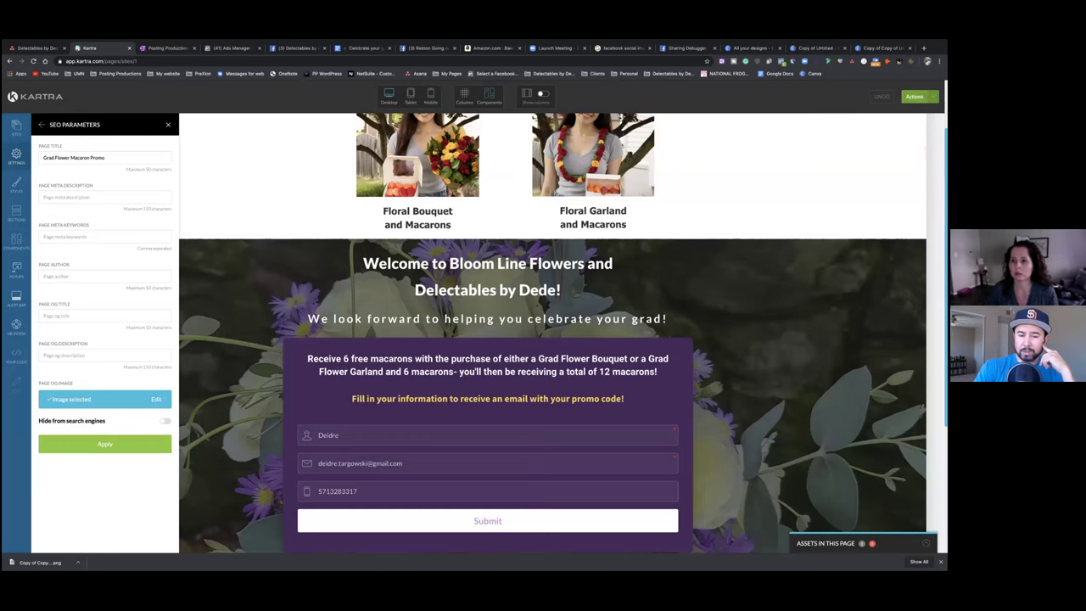
{"action": "left_click", "coordinate": [914, 96]}
{"action": "left_click", "coordinate": [893, 129]}
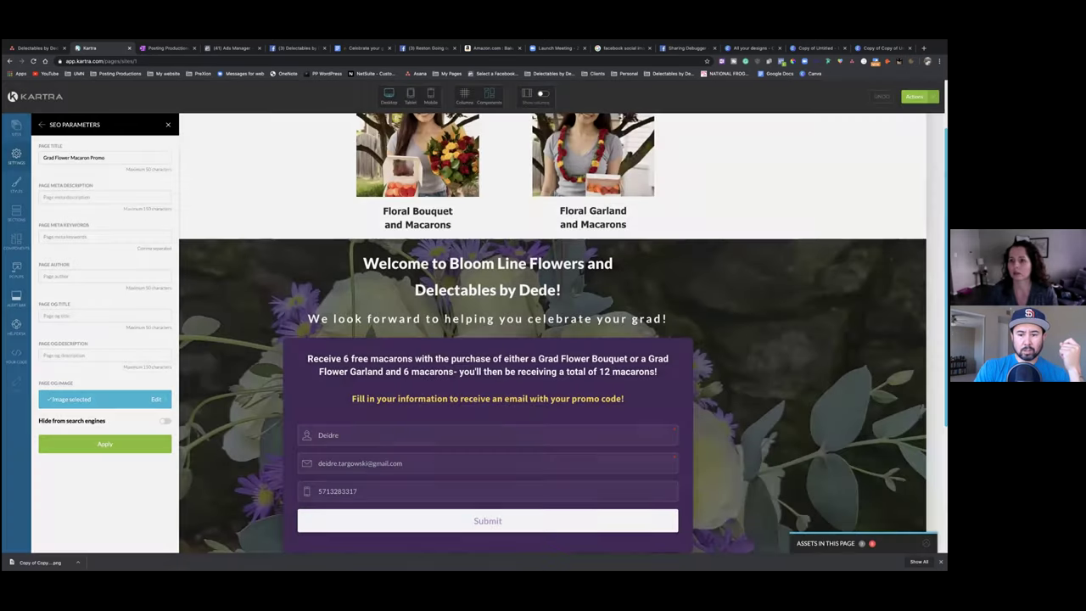
Publish the landing page live and select its page link
{"action": "left_click", "coordinate": [915, 95]}
{"action": "left_click", "coordinate": [884, 159]}
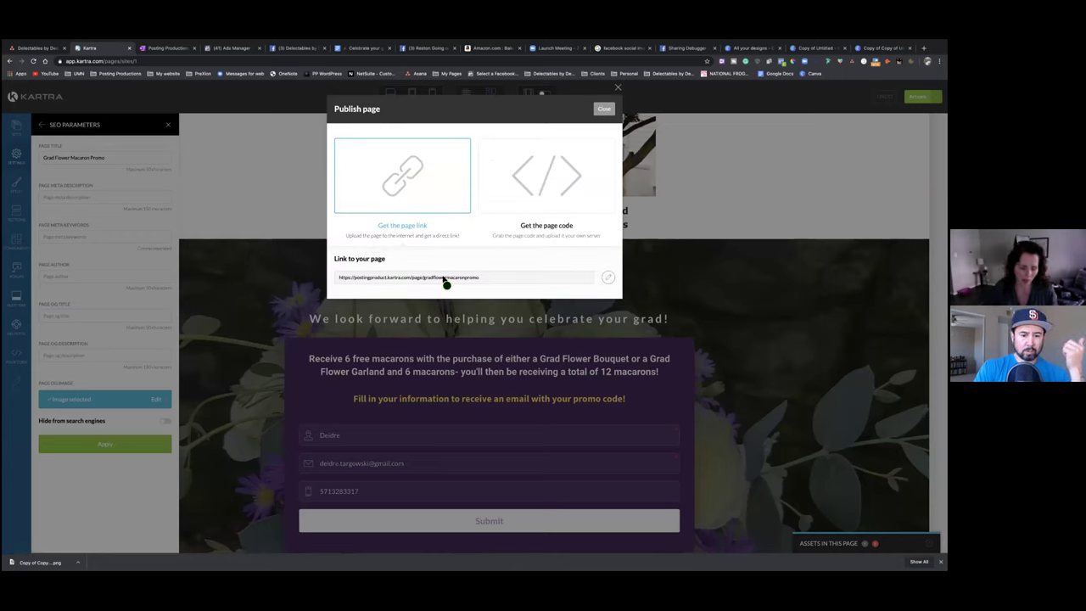
{"action": "left_click", "coordinate": [445, 279]}
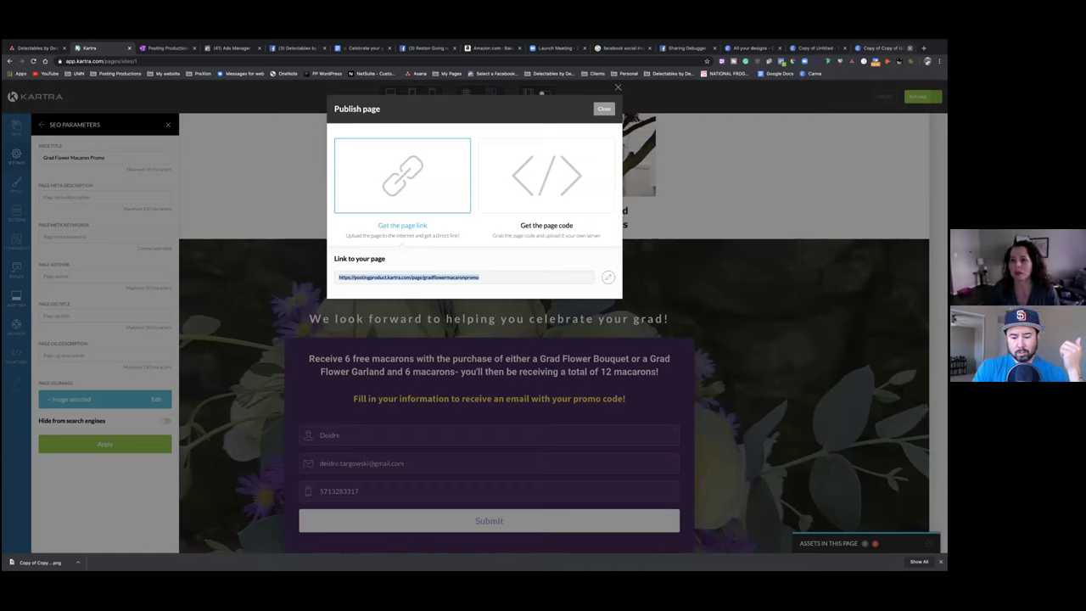
Close the Canva tabs, then debug and rescrape the gradflowermacaronpromo landing page URL in Facebook's Sharing Debugger
{"action": "left_click", "coordinate": [910, 47]}
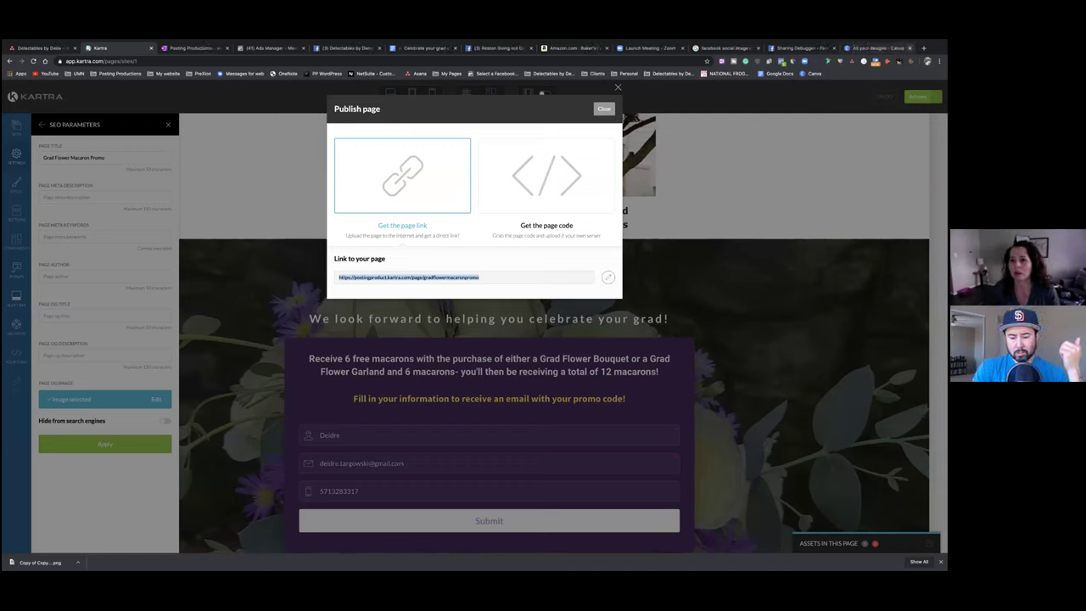
{"action": "left_click", "coordinate": [910, 48]}
{"action": "key", "text": "ctrl+9"}
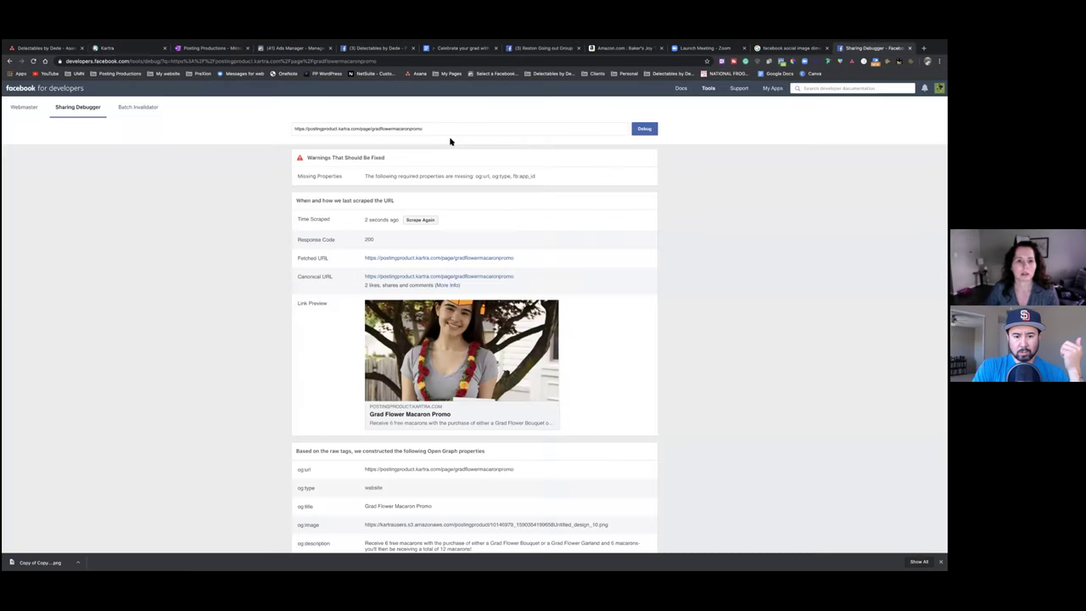
{"action": "left_click", "coordinate": [638, 132]}
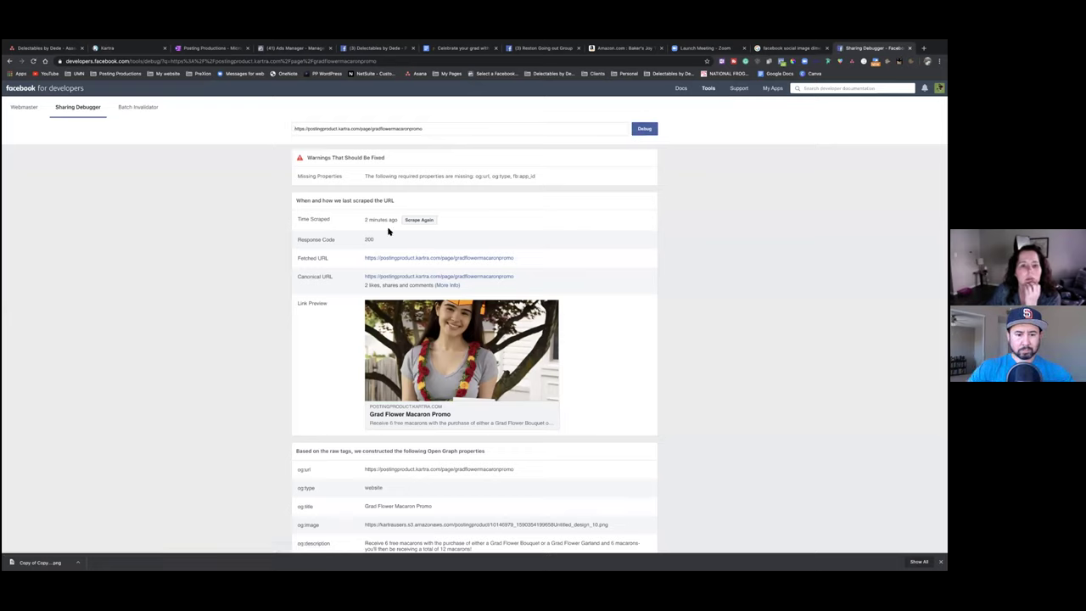
{"action": "left_click", "coordinate": [433, 221]}
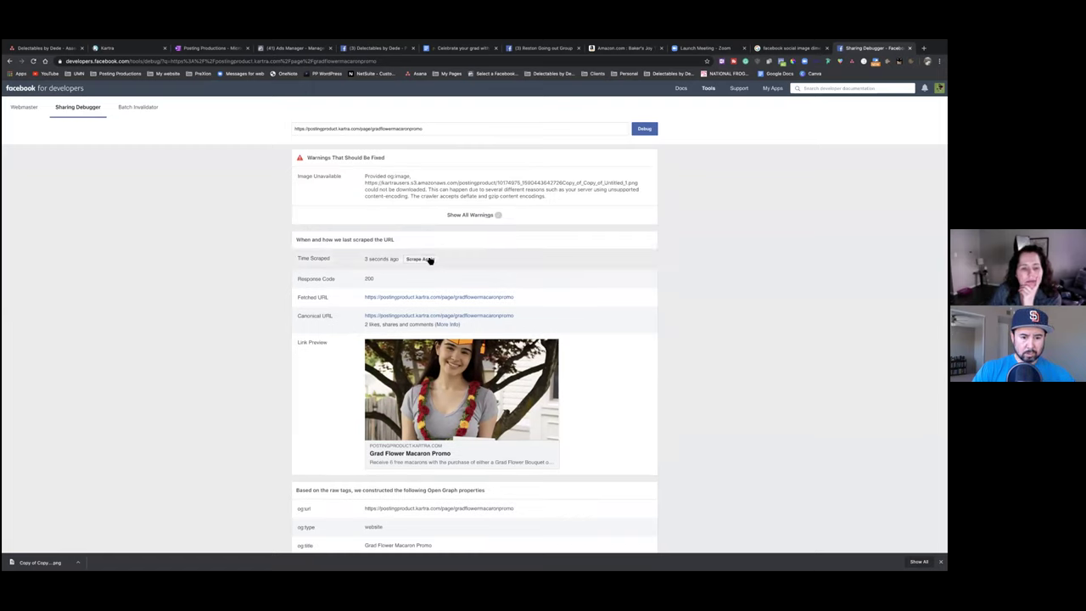
Rescrape the gradflowermacaronpromo landing page URL twice more in the Sharing Debugger
{"action": "left_click", "coordinate": [420, 259]}
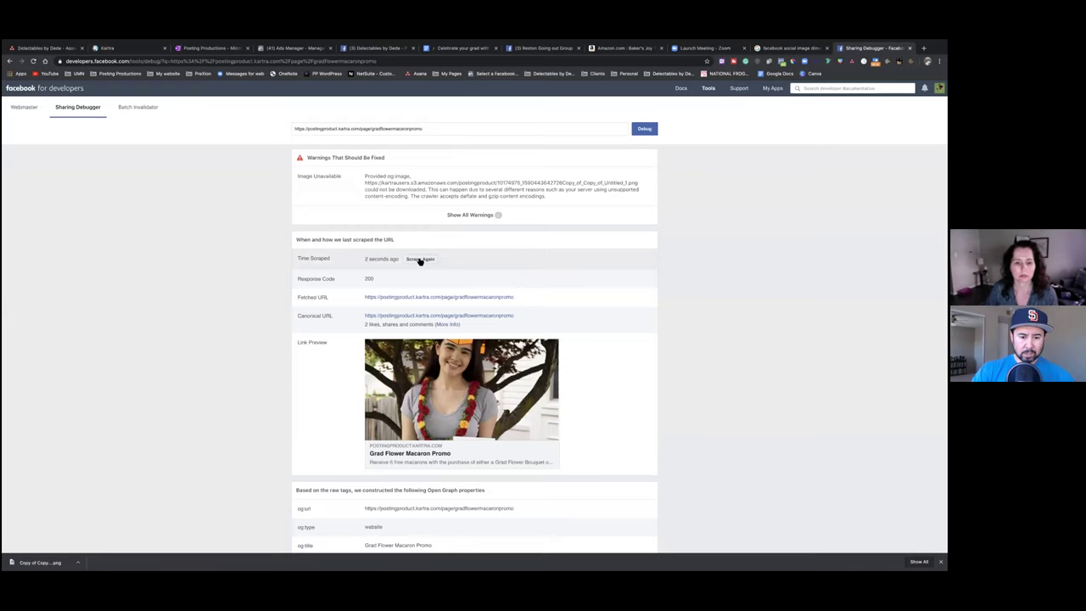
{"action": "left_click", "coordinate": [420, 260]}
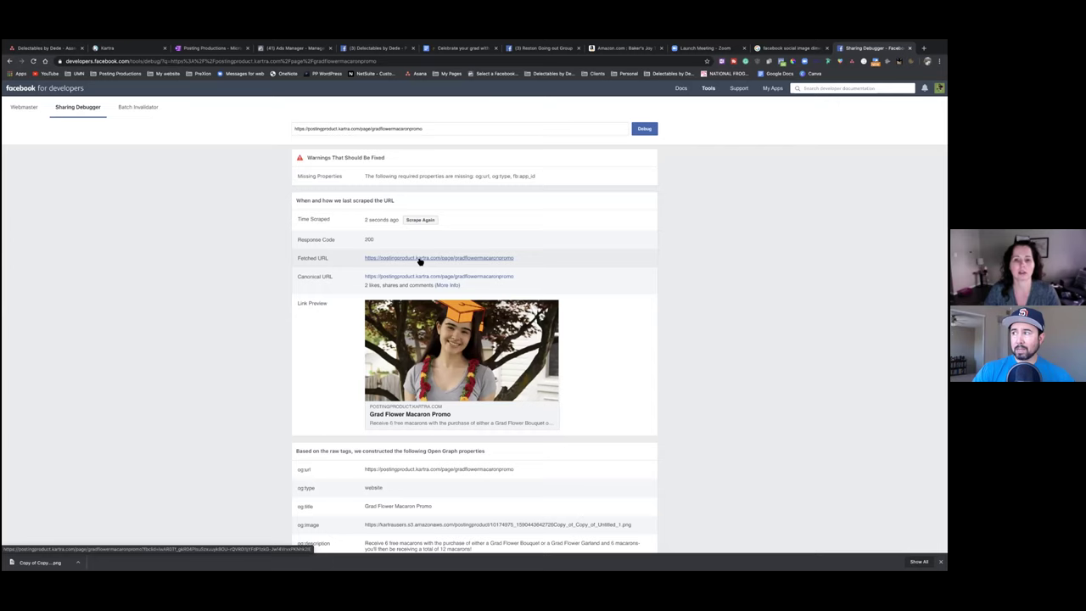
Switch to the Delectables by Dede Facebook page, check the draft post's link preview, and reload the page without keeping the draft
{"action": "left_click", "coordinate": [376, 49]}
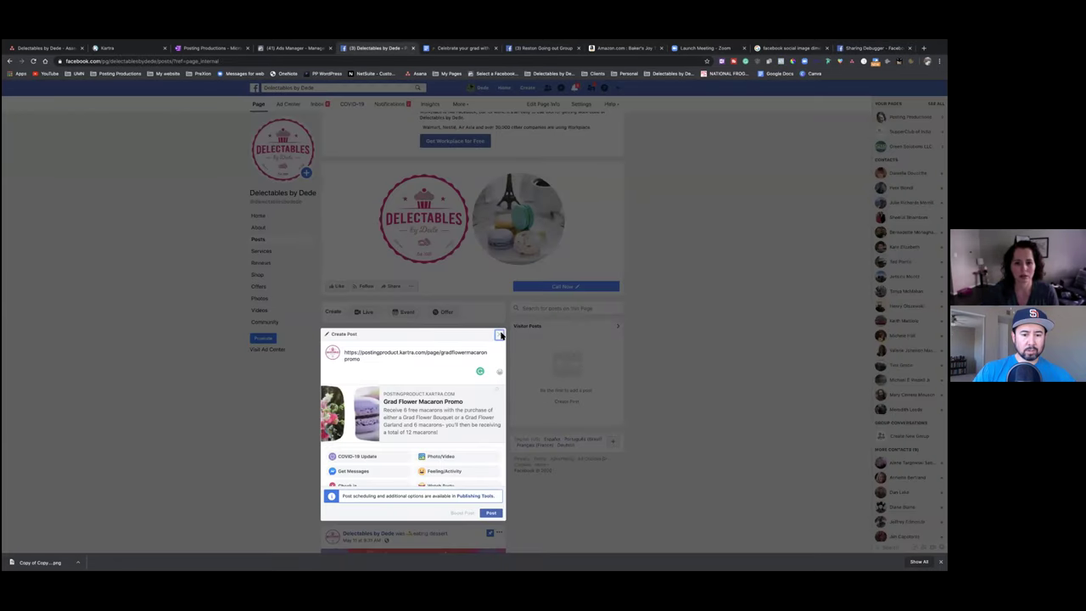
{"action": "left_click", "coordinate": [499, 334]}
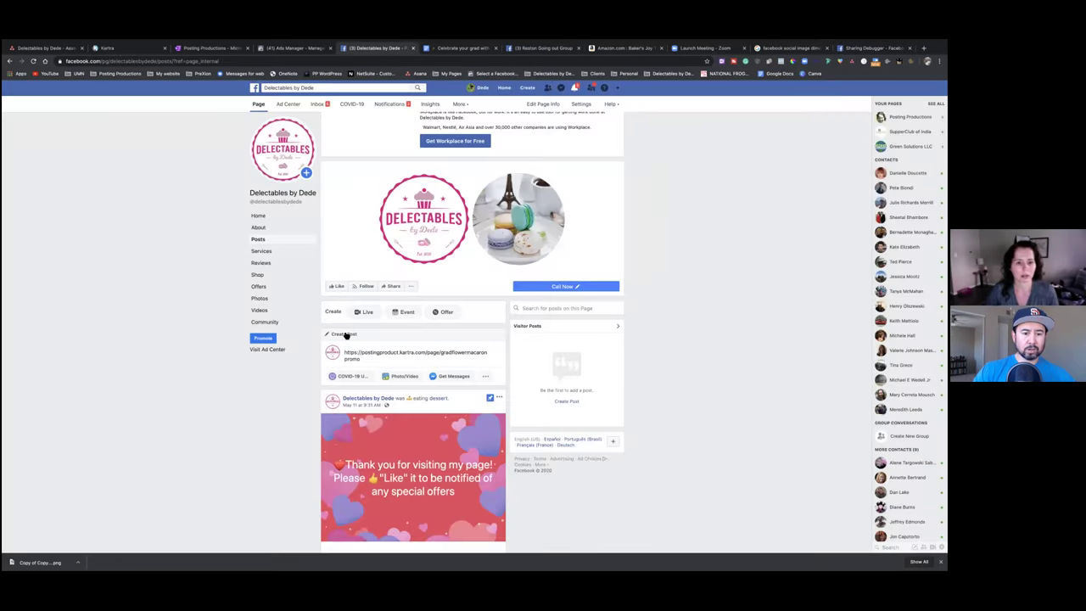
{"action": "left_click", "coordinate": [347, 337]}
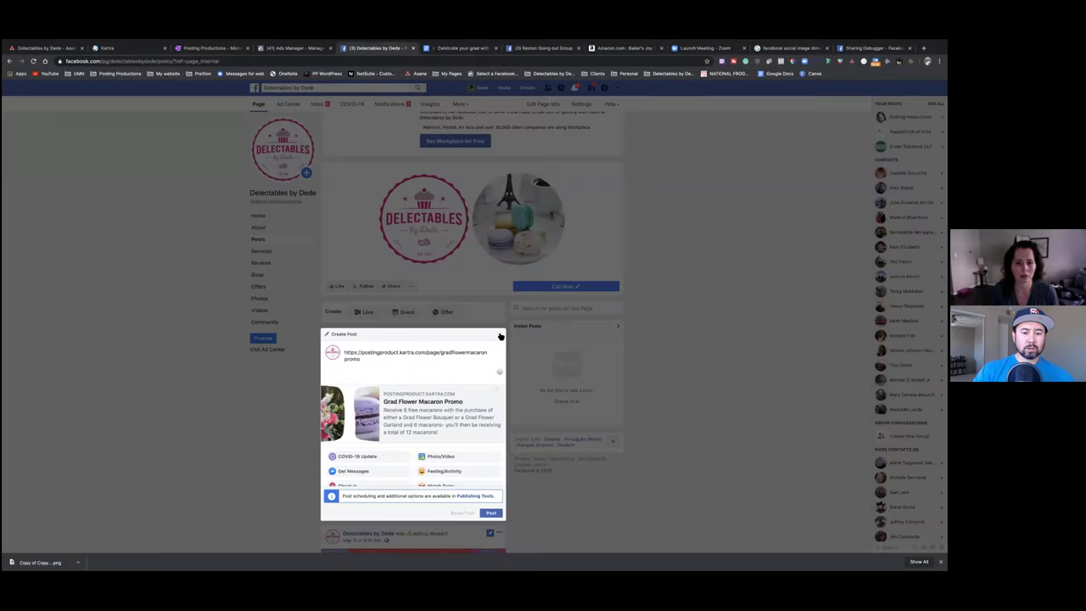
{"action": "left_click", "coordinate": [499, 337]}
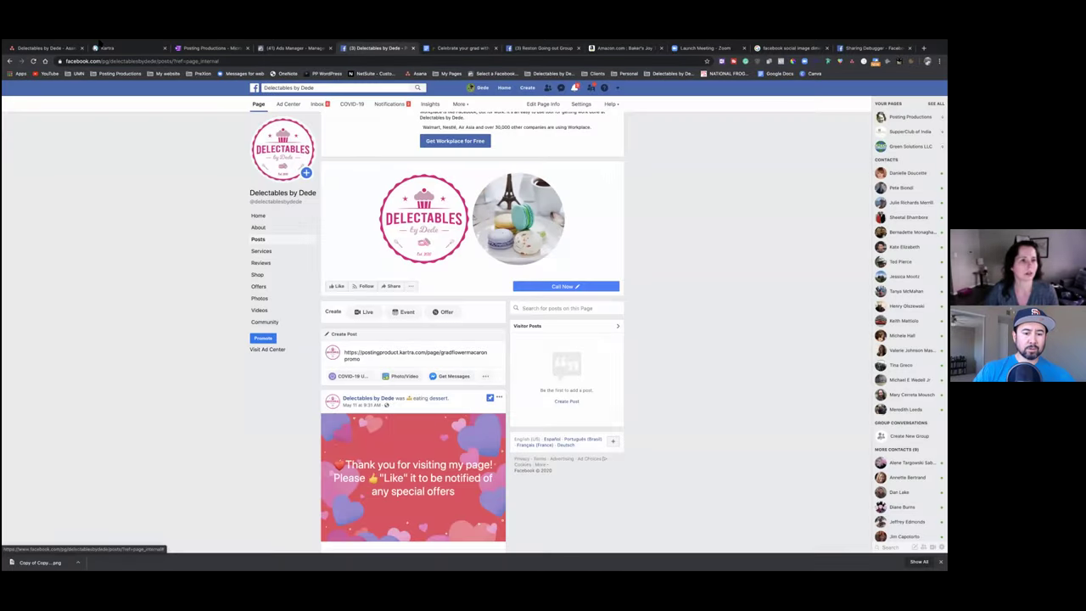
{"action": "left_click", "coordinate": [33, 78]}
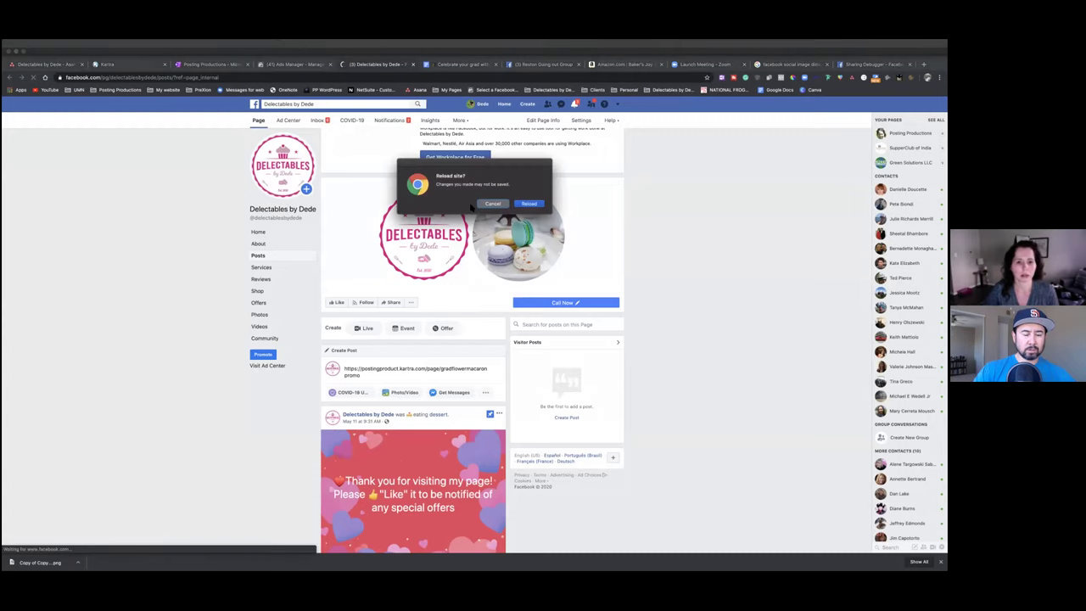
{"action": "left_click", "coordinate": [529, 203]}
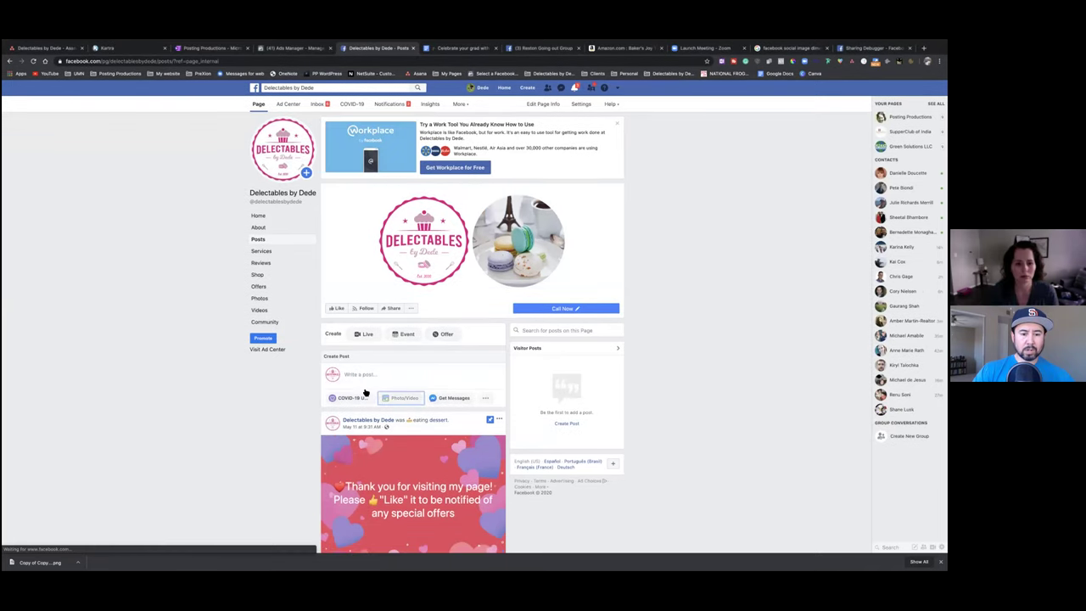
{"action": "left_click", "coordinate": [365, 391]}
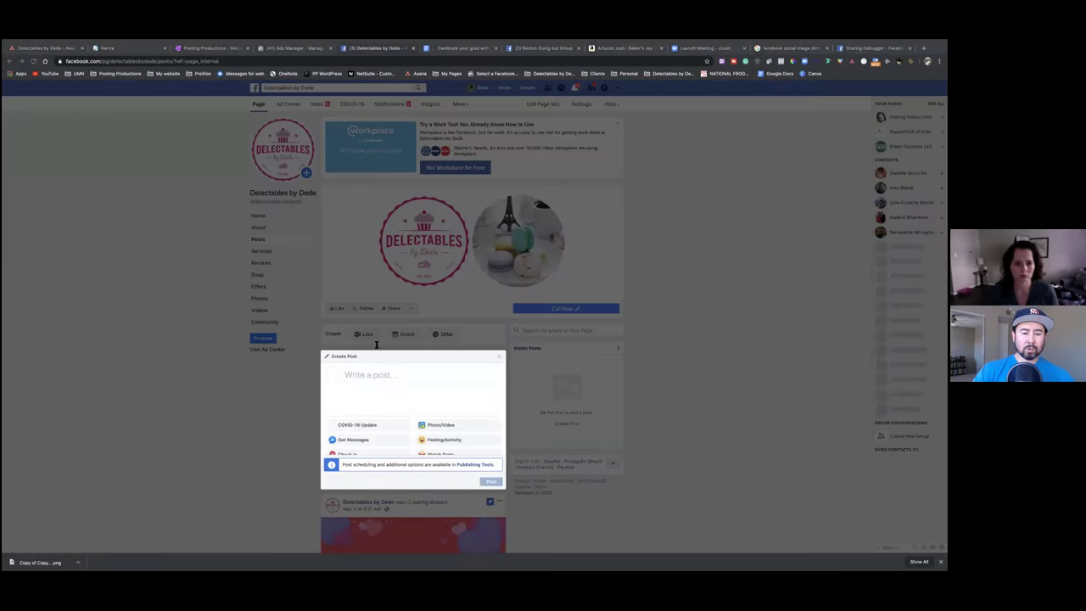
{"action": "type", "text": "https://postingproduct.kartra.com/page/gradflowermacaronpromo"}
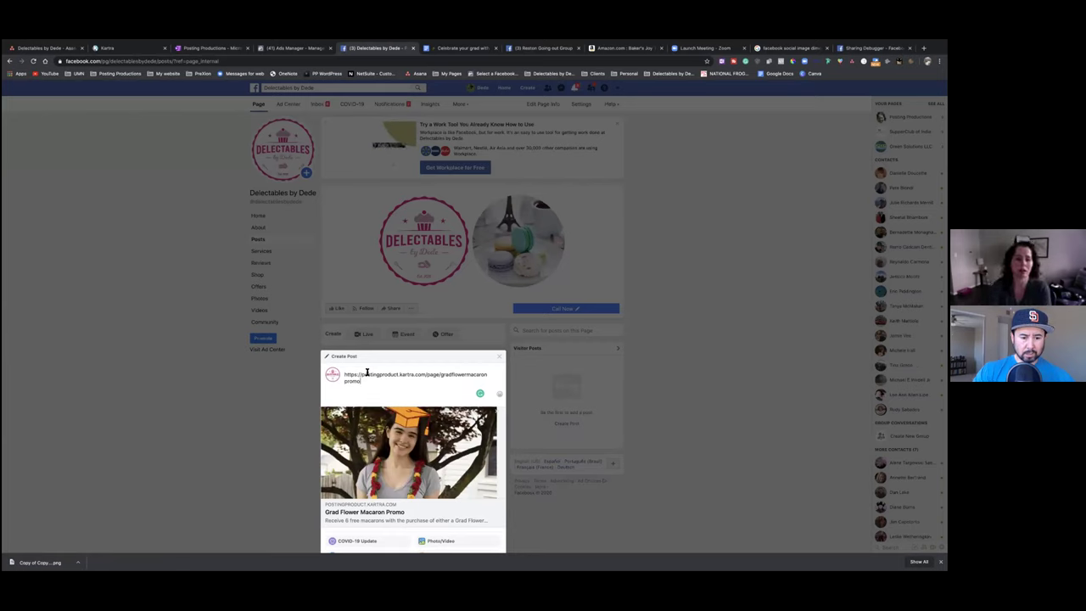
{"action": "key", "text": "ctrl+a"}
{"action": "key", "text": "BackSpace"}
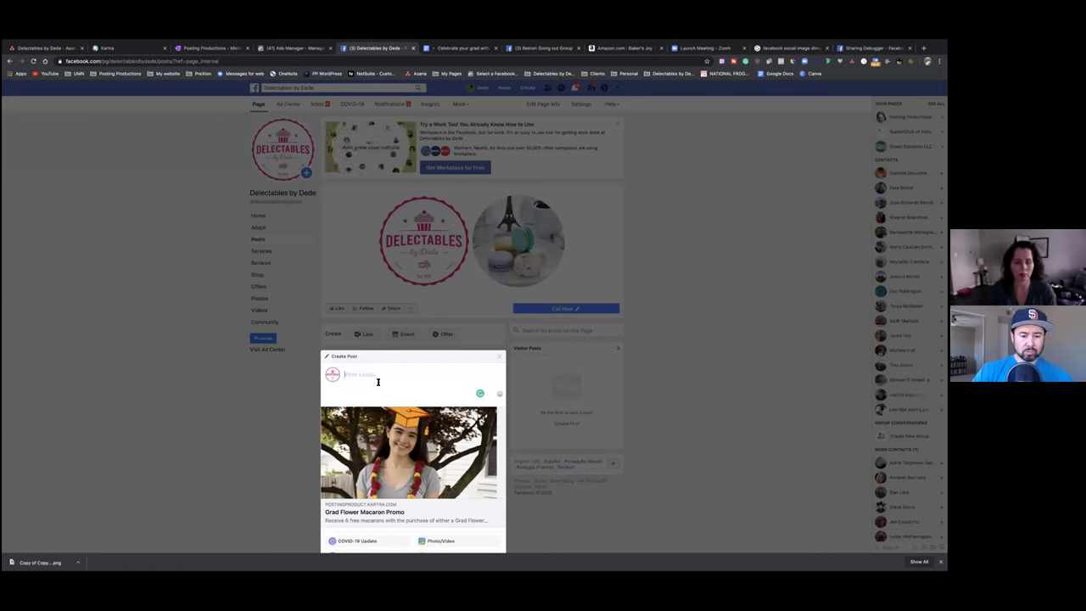
{"action": "left_click", "coordinate": [500, 357]}
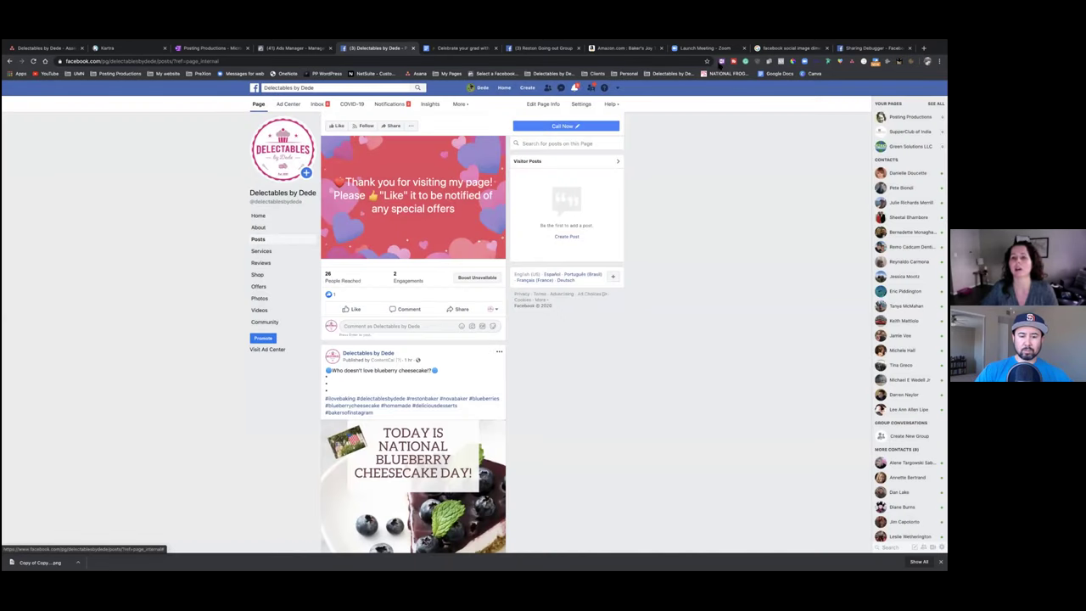
Return to the landing page in Kartra's editor and dismiss the publishing dialog
{"action": "mouse_move", "coordinate": [246, 40]}
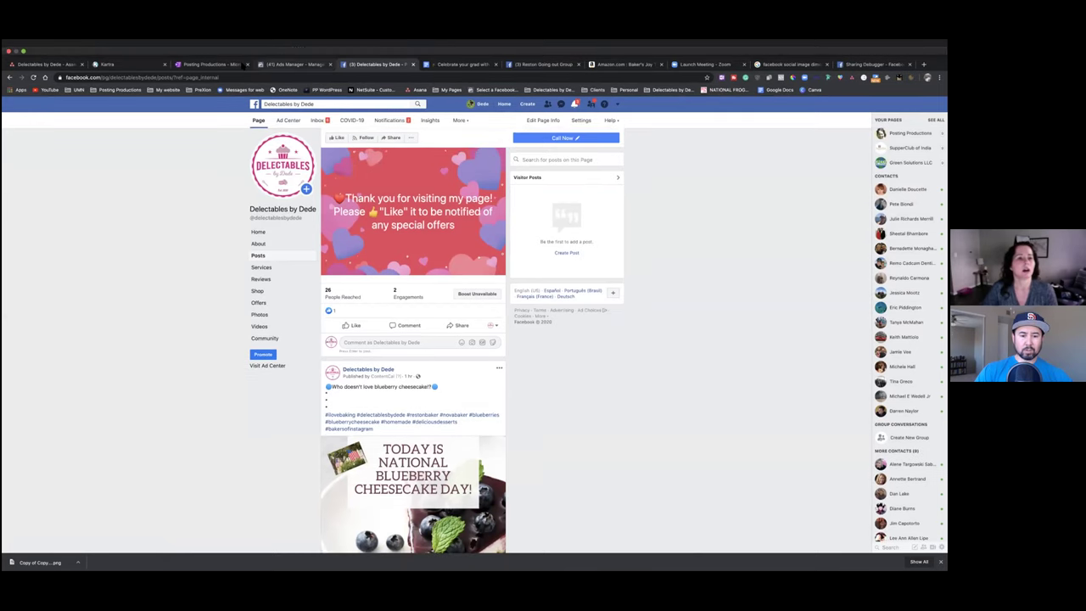
{"action": "left_click", "coordinate": [119, 47]}
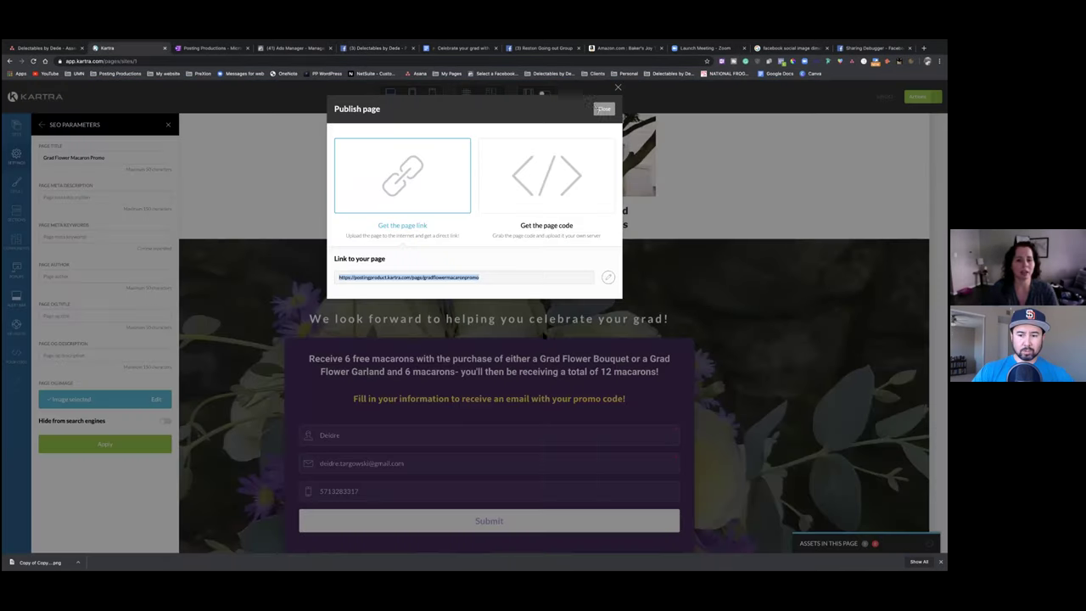
{"action": "left_click", "coordinate": [601, 109]}
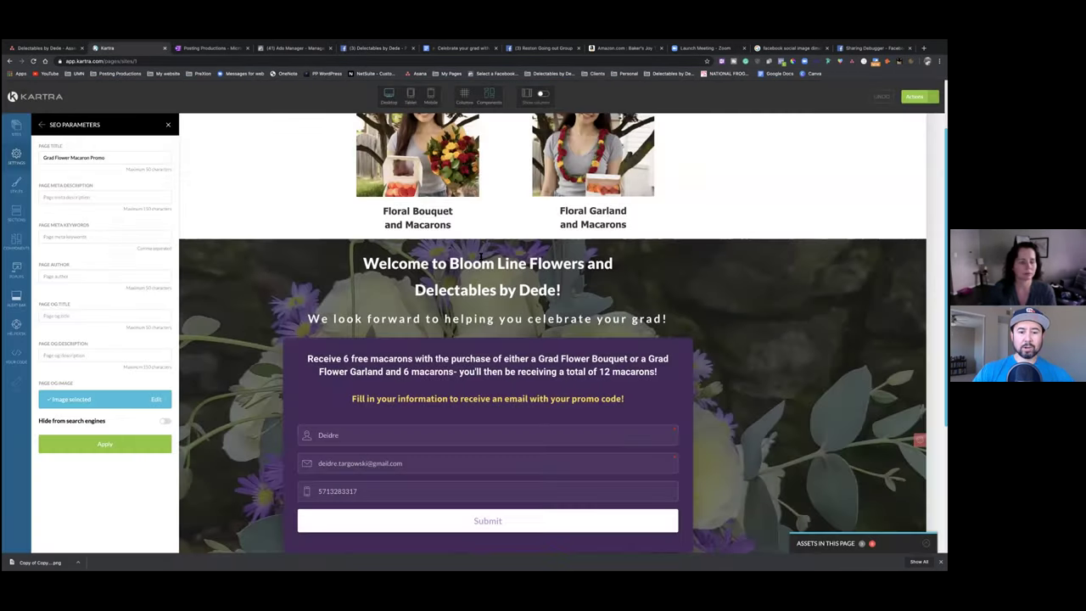
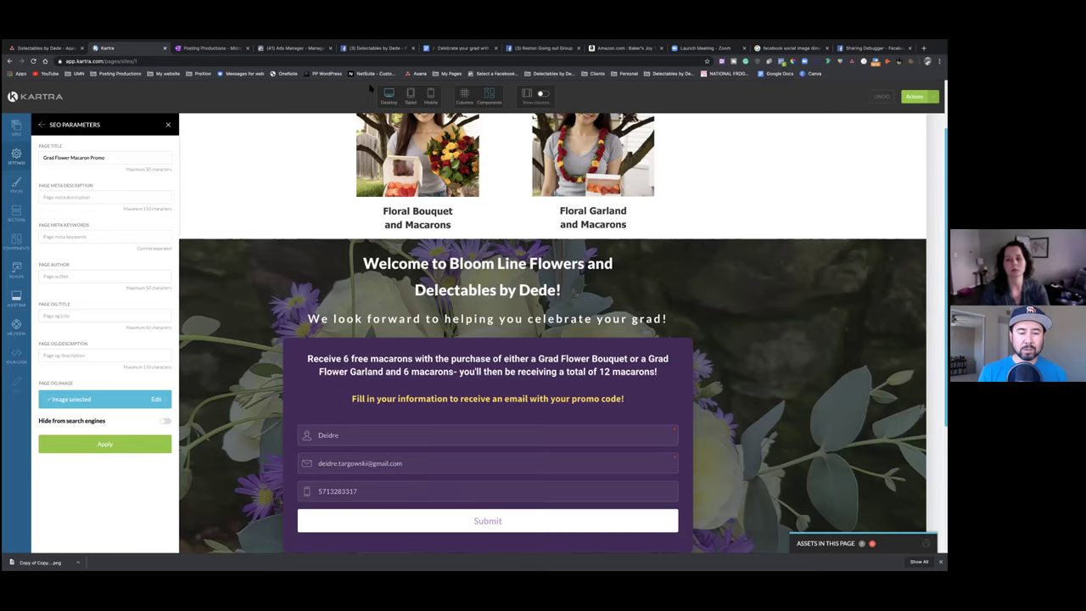
{"action": "left_click", "coordinate": [288, 49]}
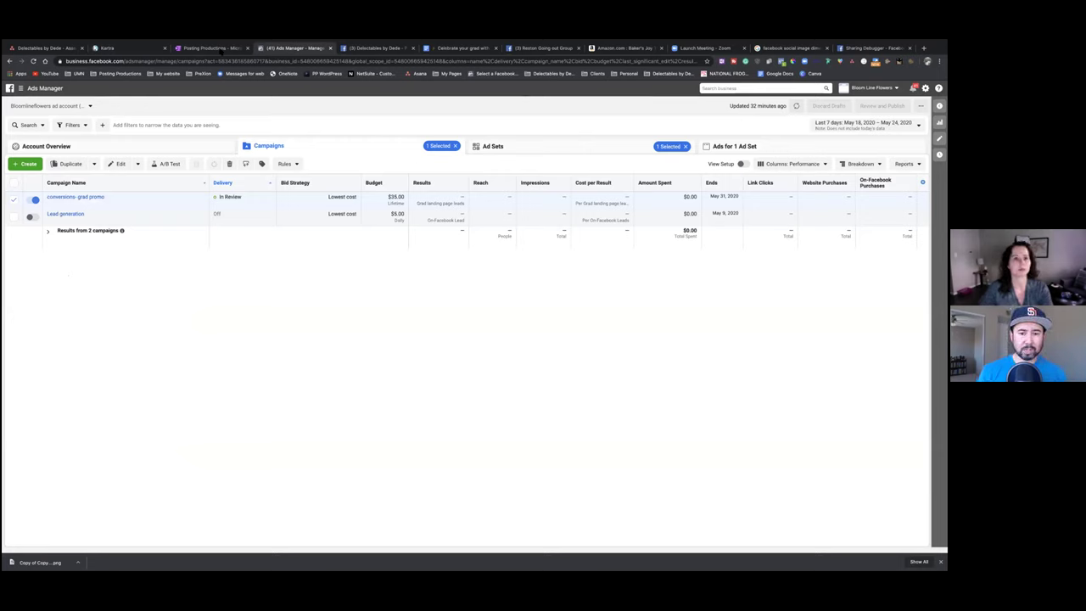
{"action": "left_click", "coordinate": [132, 48]}
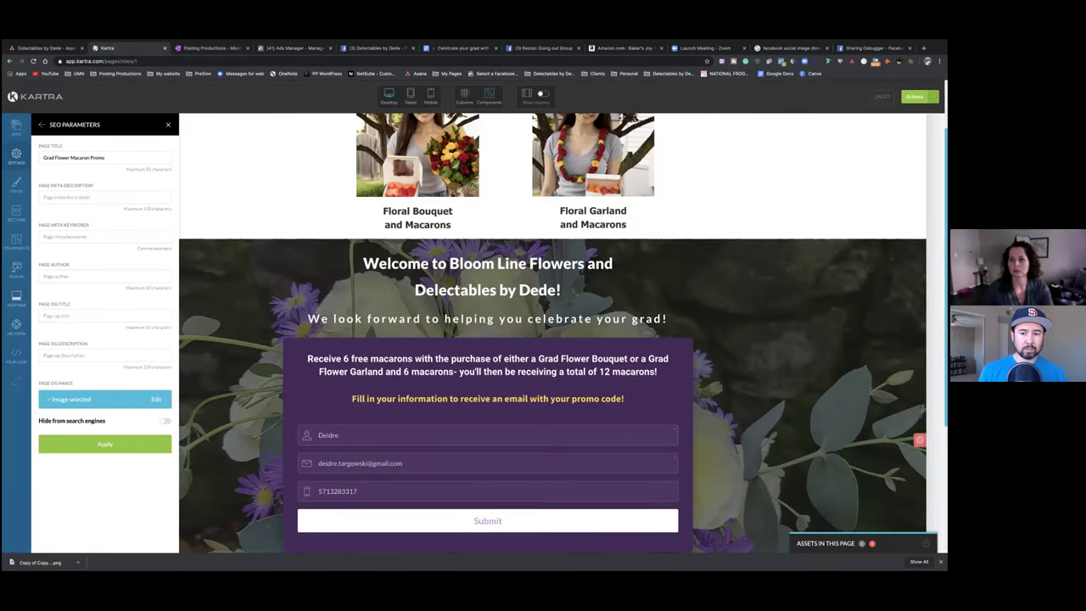
Reapply the landing page's SEO parameters and save its progress
{"action": "left_click", "coordinate": [124, 444]}
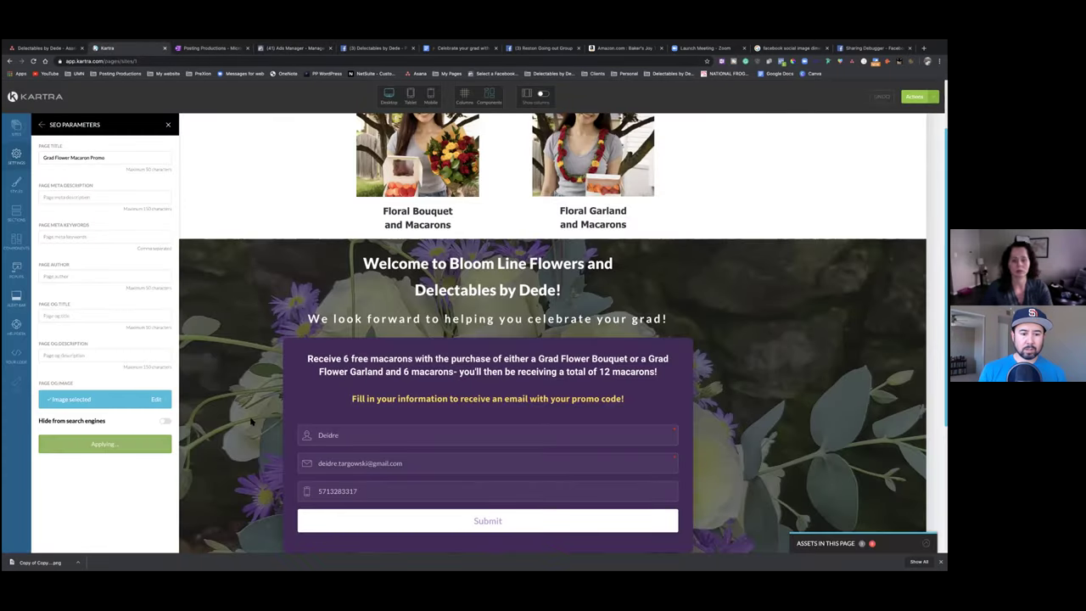
{"action": "left_click", "coordinate": [915, 96]}
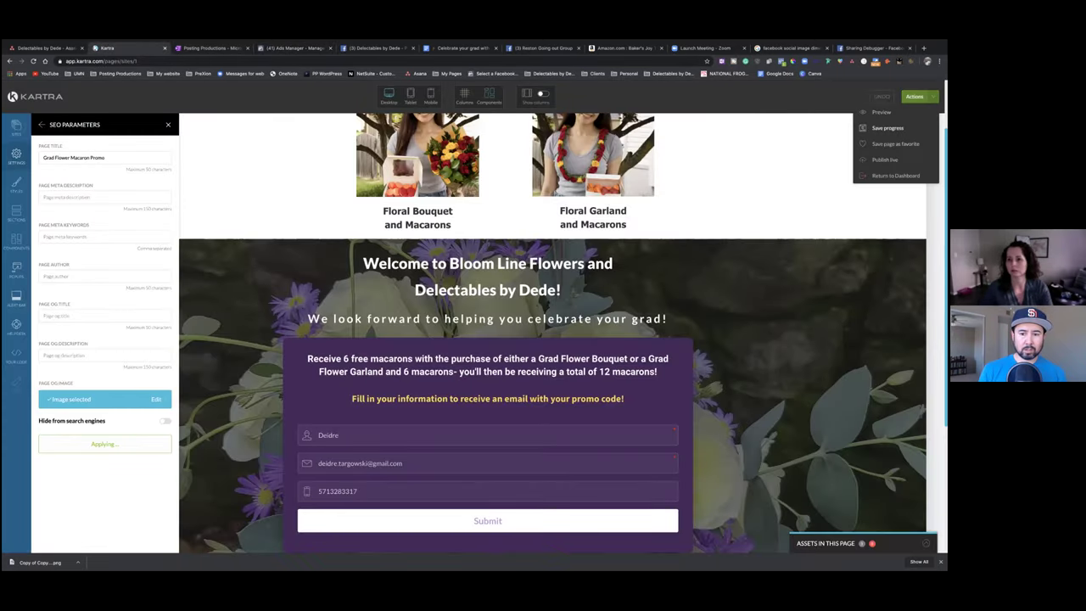
{"action": "left_click", "coordinate": [888, 128]}
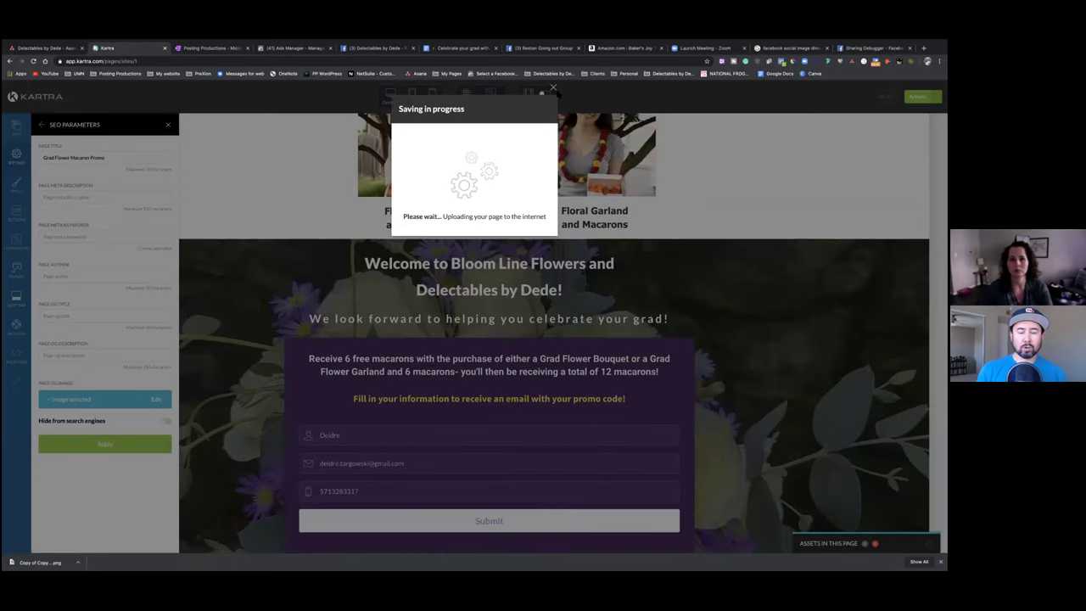
{"action": "left_click", "coordinate": [553, 89]}
Publish the updated landing page live again
{"action": "left_click", "coordinate": [915, 96]}
{"action": "left_click", "coordinate": [885, 160]}
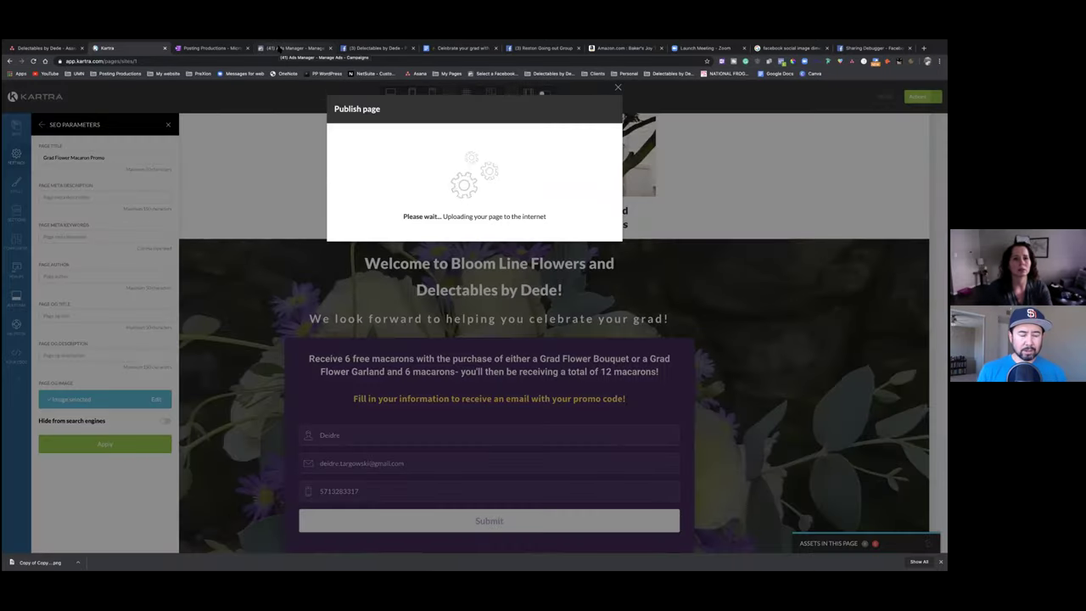
In Ads Manager, customize the campaign table by removing the Quality Ranking, Engagement Rate Ranking and Conversion Rate Ranking columns
{"action": "left_click", "coordinate": [280, 48]}
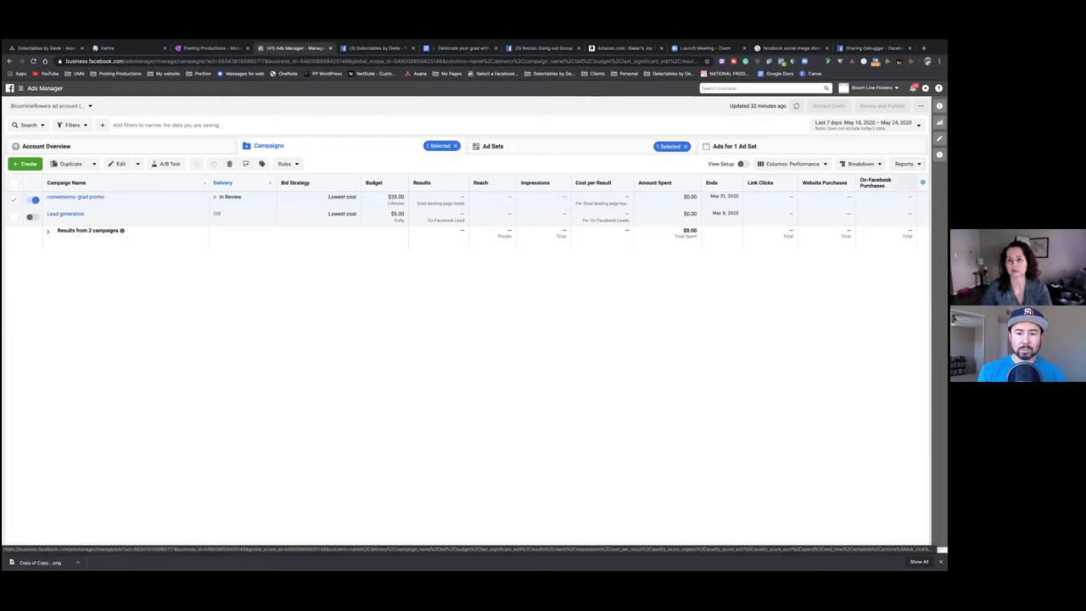
{"action": "mouse_move", "coordinate": [882, 183]}
{"action": "left_click", "coordinate": [792, 164]}
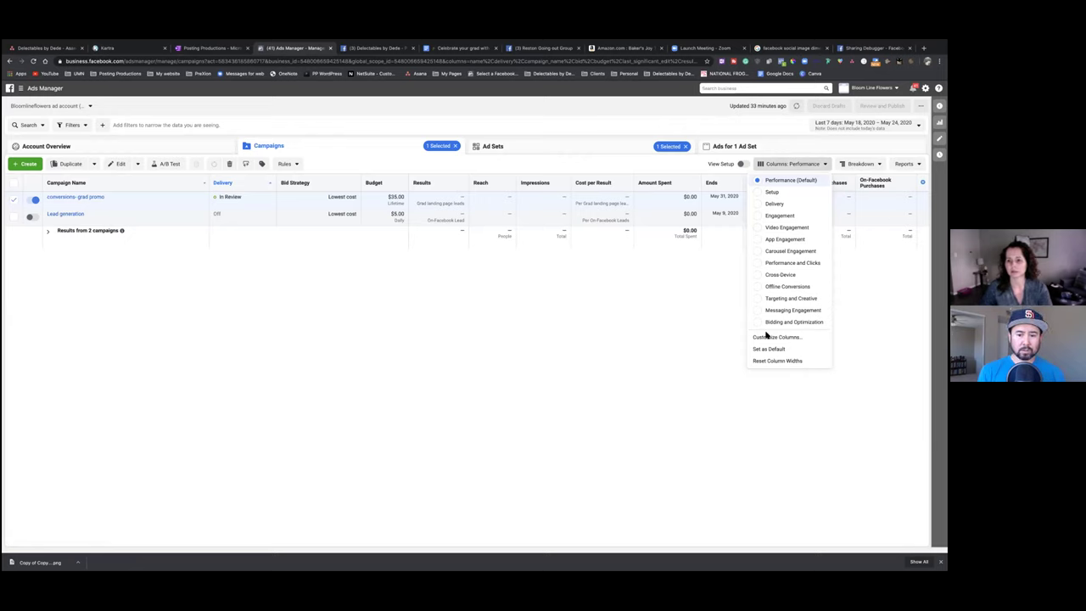
{"action": "left_click", "coordinate": [764, 337]}
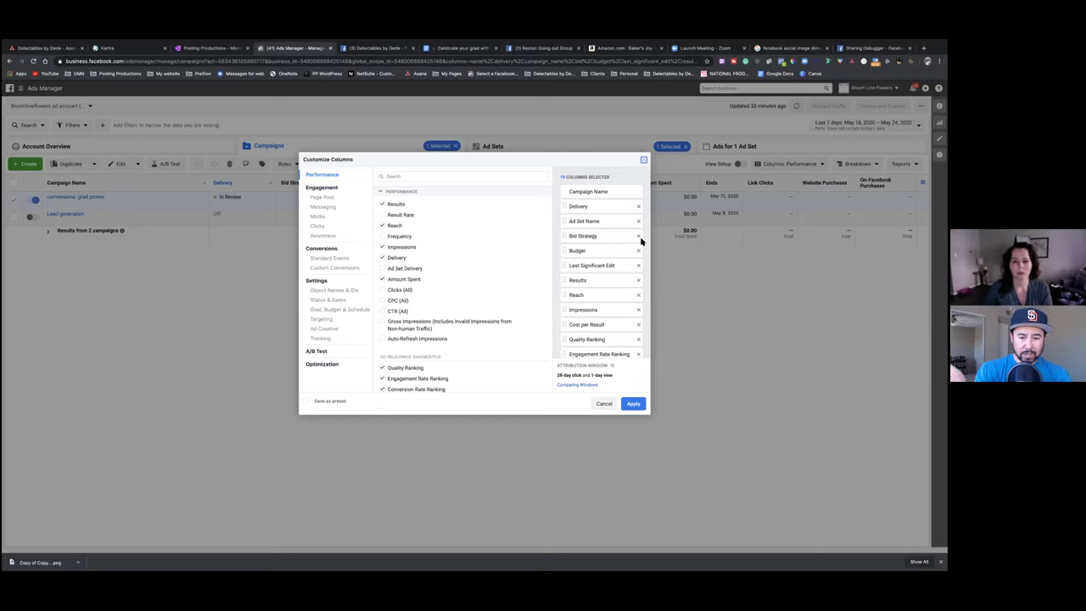
{"action": "left_click", "coordinate": [638, 339]}
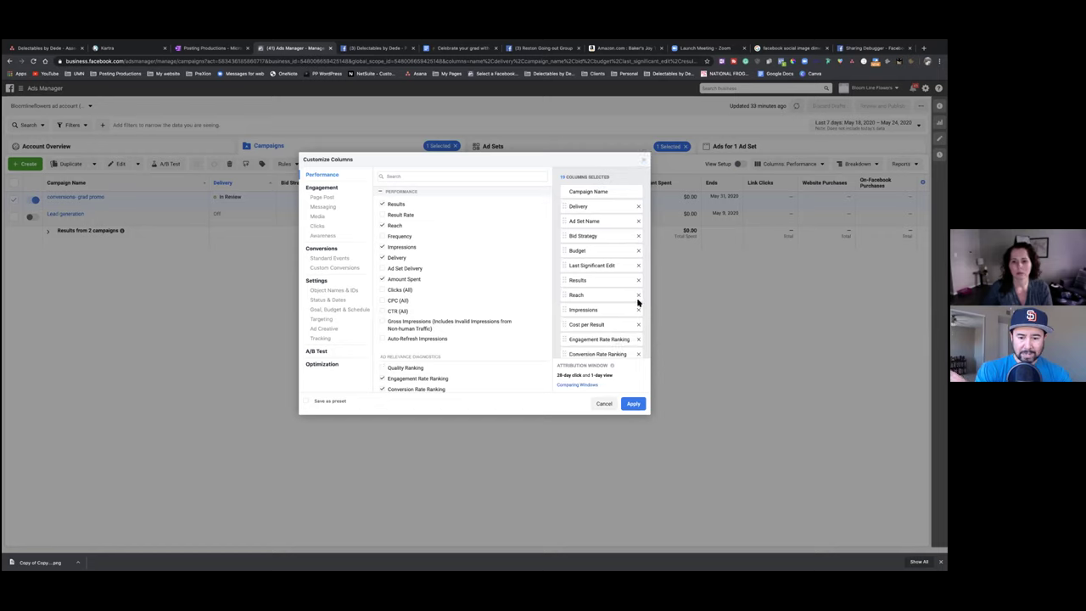
{"action": "left_click", "coordinate": [638, 339]}
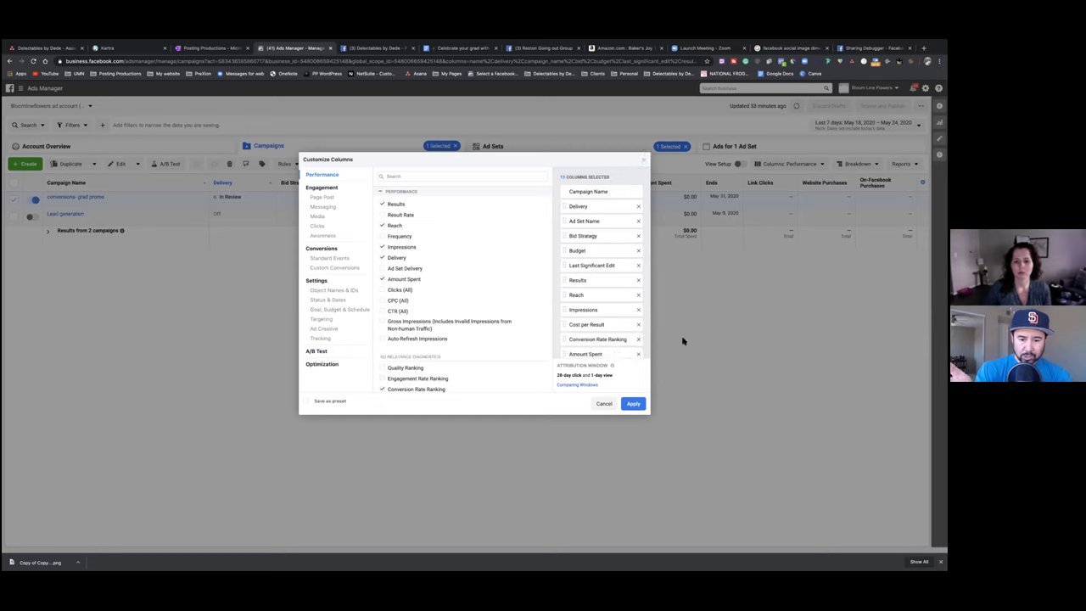
{"action": "left_click", "coordinate": [638, 339]}
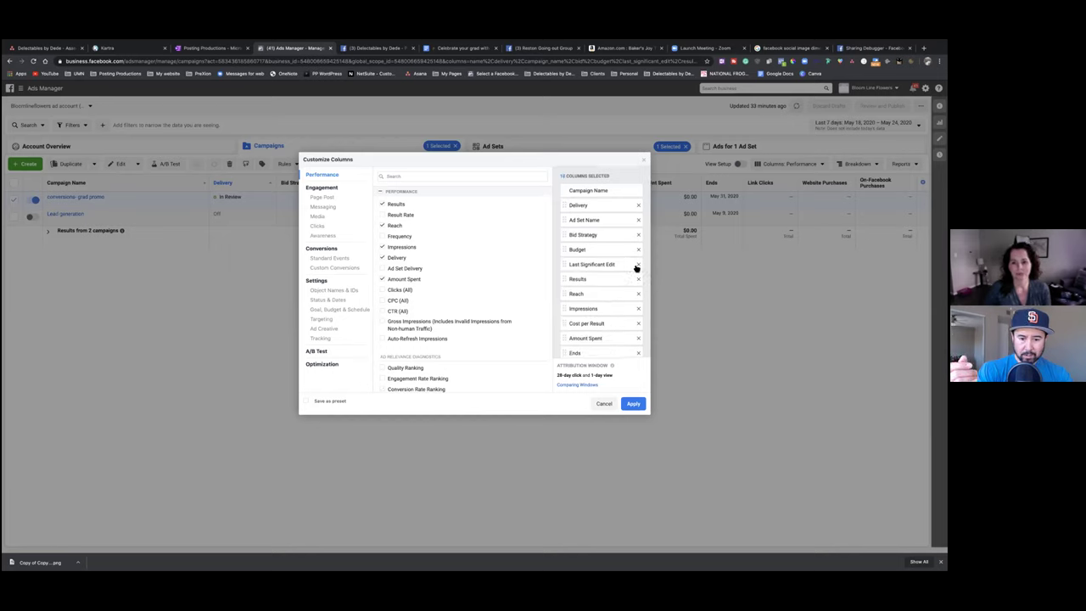
Remove Last Significant Edit, Website Purchases and On-Facebook Purchases from the selected columns
{"action": "left_click", "coordinate": [638, 265]}
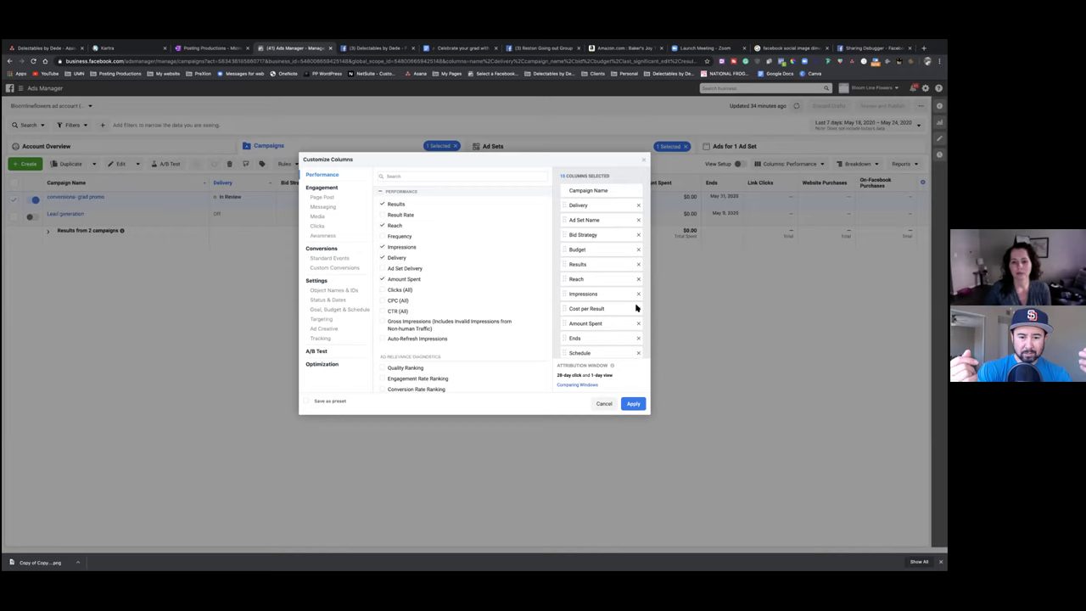
{"action": "scroll", "coordinate": [637, 308], "scroll_direction": "down", "scroll_amount": 1}
{"action": "scroll", "coordinate": [637, 308], "scroll_direction": "down", "scroll_amount": 3}
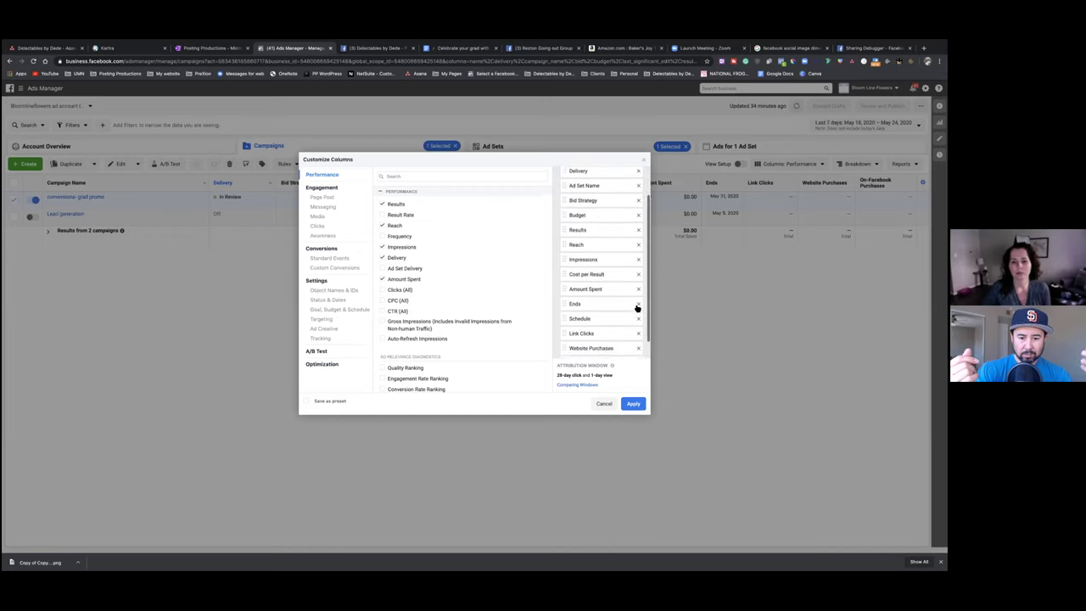
{"action": "left_click", "coordinate": [638, 329]}
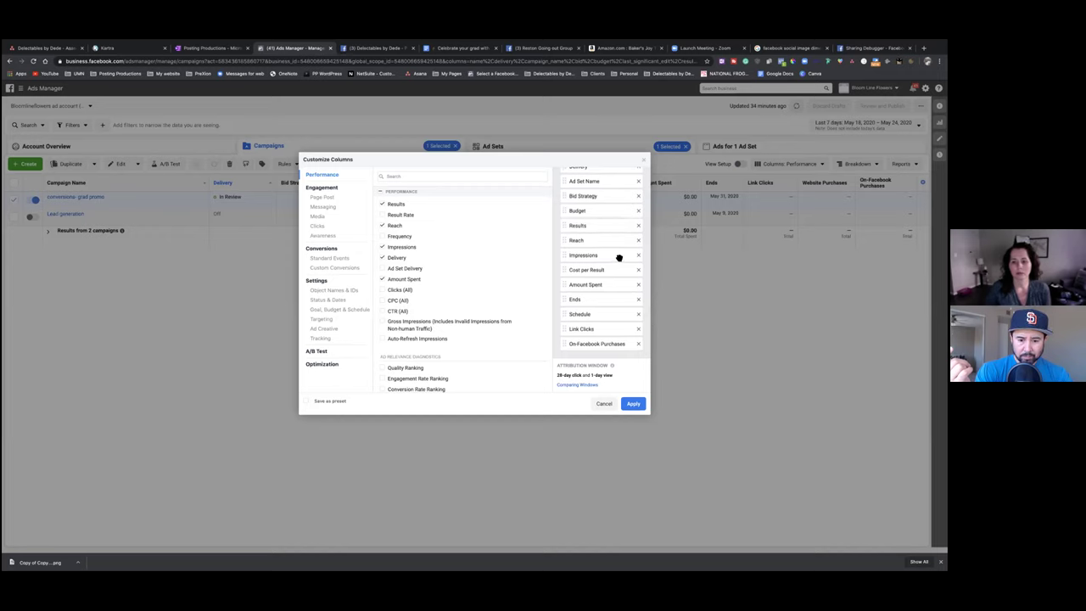
{"action": "left_click", "coordinate": [638, 344]}
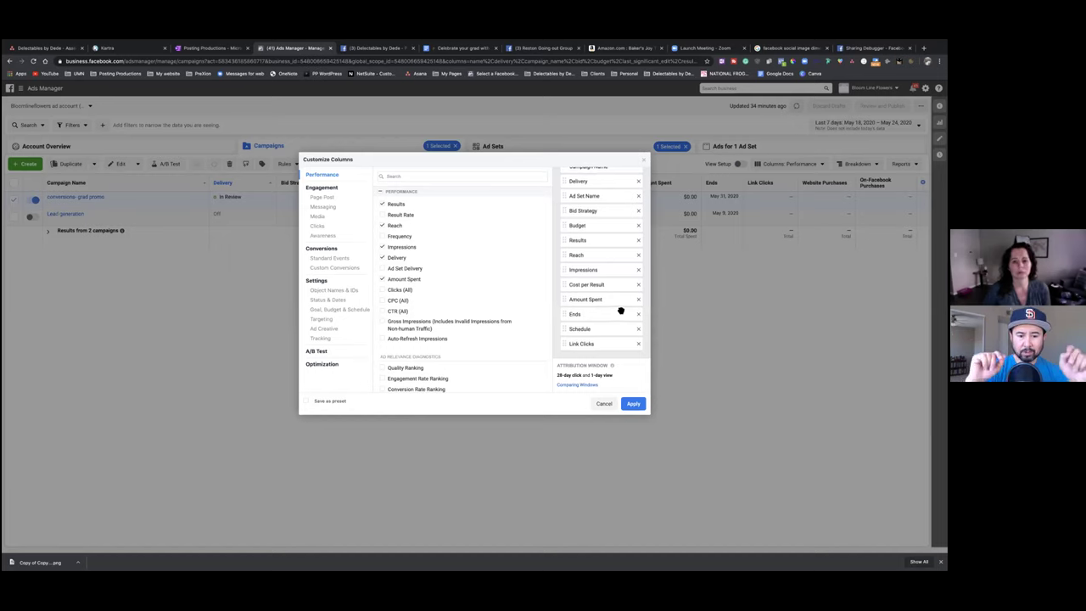
Look through the selected columns and the available standard event and custom conversion metrics
{"action": "scroll", "coordinate": [620, 309], "scroll_direction": "up", "scroll_amount": 1}
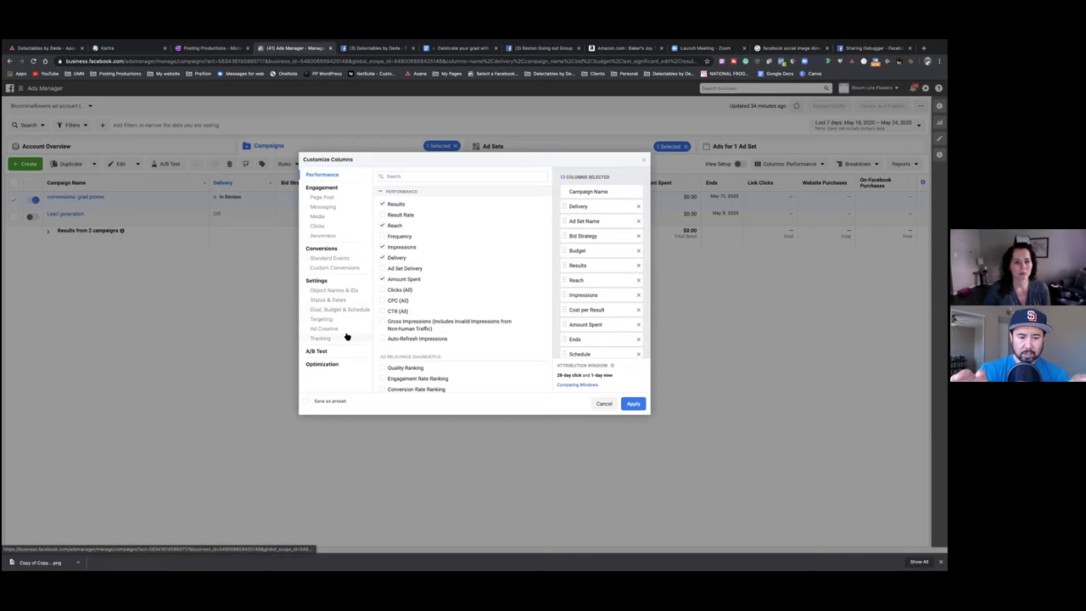
{"action": "left_click", "coordinate": [327, 267]}
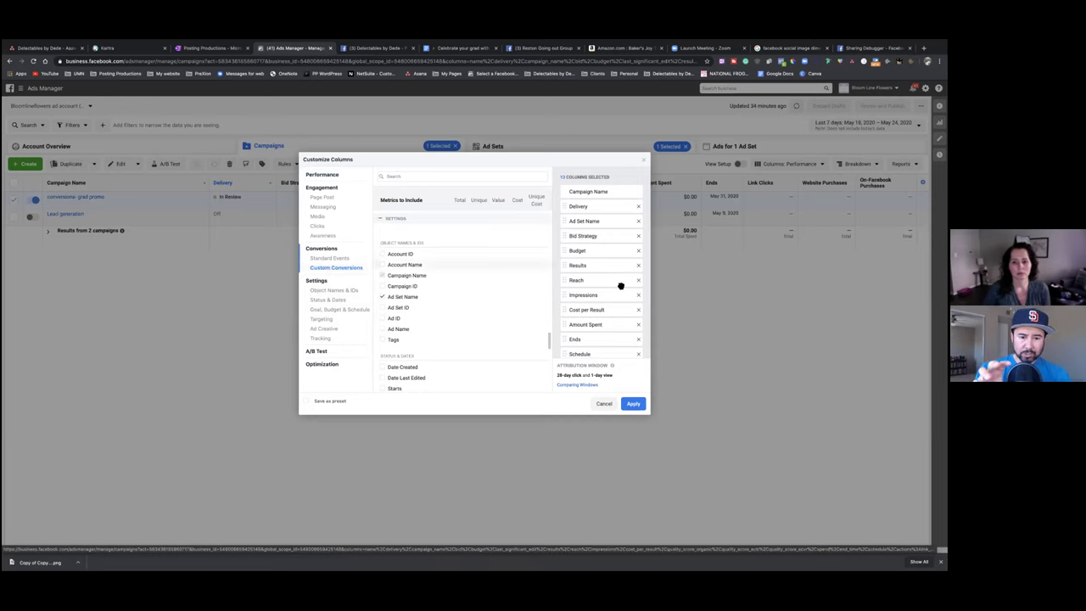
{"action": "scroll", "coordinate": [620, 288], "scroll_direction": "down", "scroll_amount": 2}
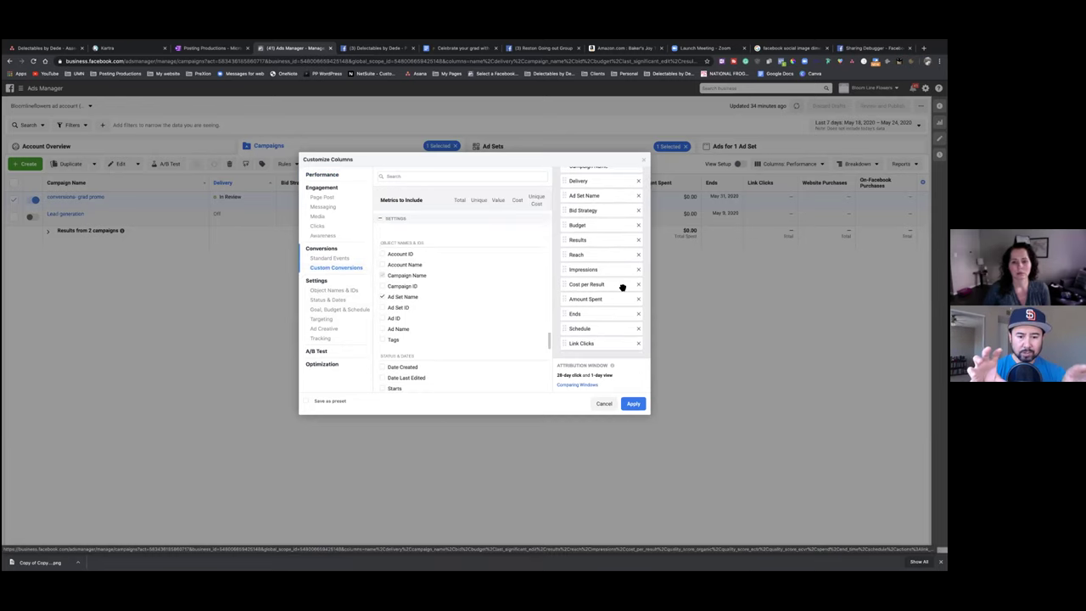
{"action": "scroll", "coordinate": [620, 287], "scroll_direction": "up", "scroll_amount": 2}
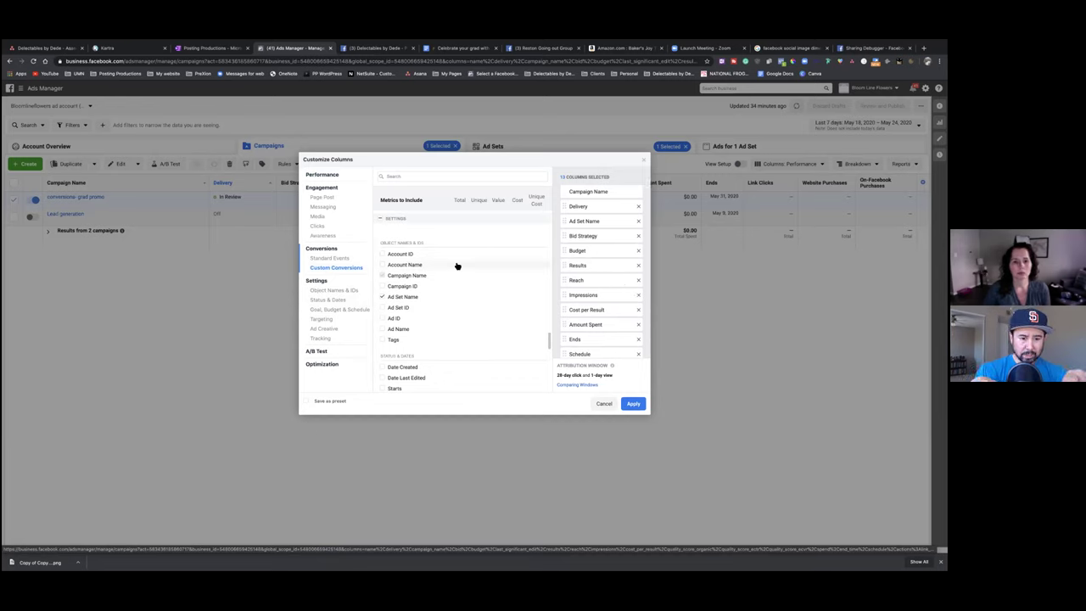
{"action": "mouse_move", "coordinate": [456, 266]}
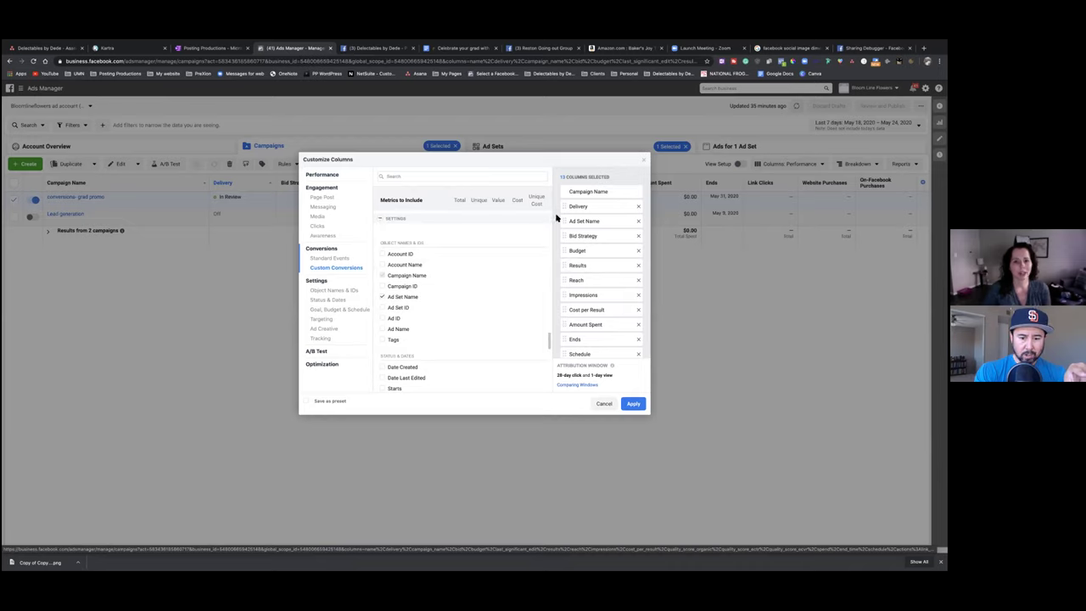
{"action": "left_click_drag", "start_coordinate": [549, 338], "coordinate": [550, 240]}
{"action": "scroll", "coordinate": [502, 237], "scroll_direction": "up", "scroll_amount": 5}
{"action": "scroll", "coordinate": [504, 235], "scroll_direction": "down", "scroll_amount": 10}
{"action": "scroll", "coordinate": [504, 238], "scroll_direction": "down", "scroll_amount": 10}
{"action": "scroll", "coordinate": [502, 237], "scroll_direction": "down", "scroll_amount": 5}
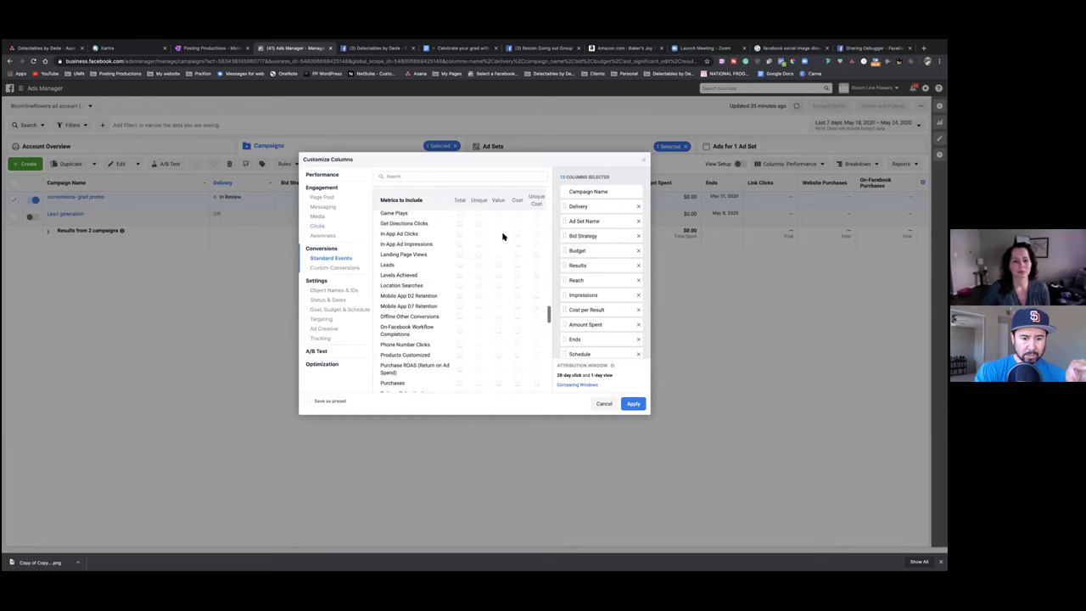
{"action": "scroll", "coordinate": [503, 237], "scroll_direction": "down", "scroll_amount": 10}
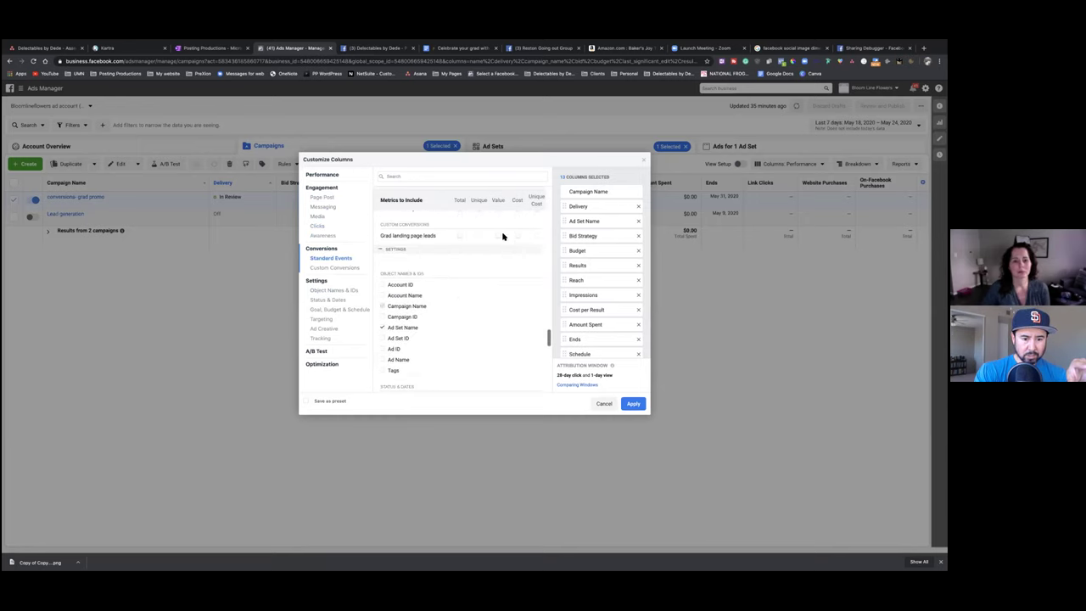
{"action": "scroll", "coordinate": [504, 238], "scroll_direction": "down", "scroll_amount": 1}
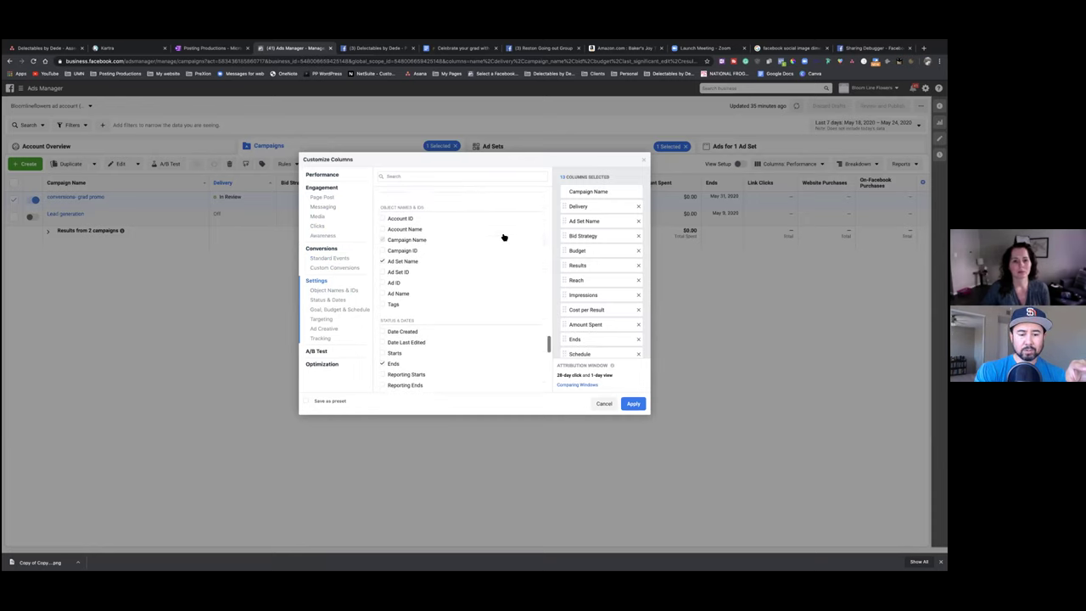
{"action": "scroll", "coordinate": [503, 237], "scroll_direction": "up", "scroll_amount": 3}
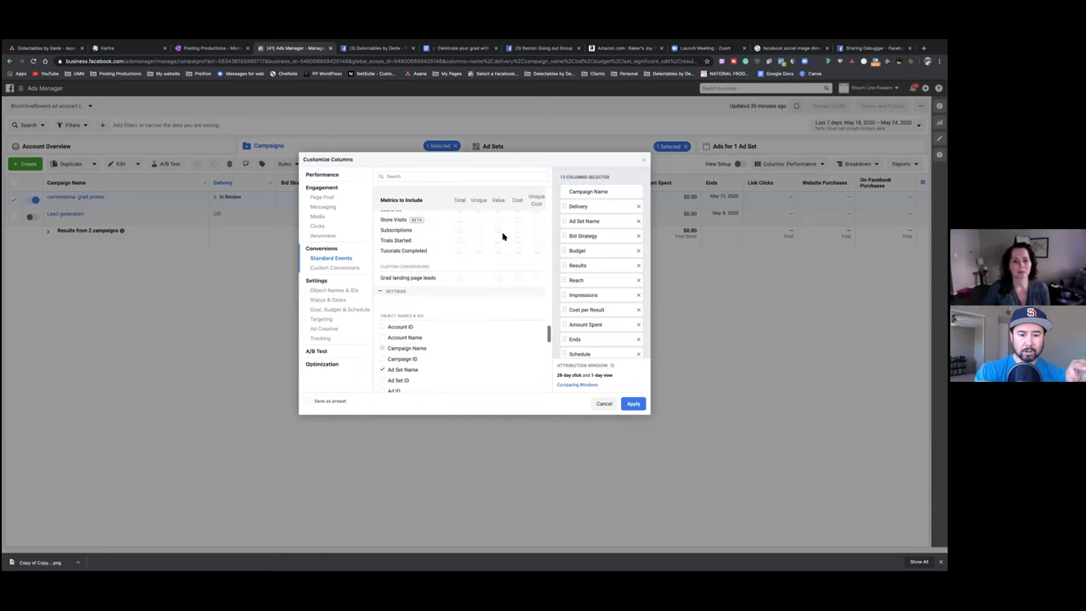
{"action": "scroll", "coordinate": [503, 237], "scroll_direction": "up", "scroll_amount": 1}
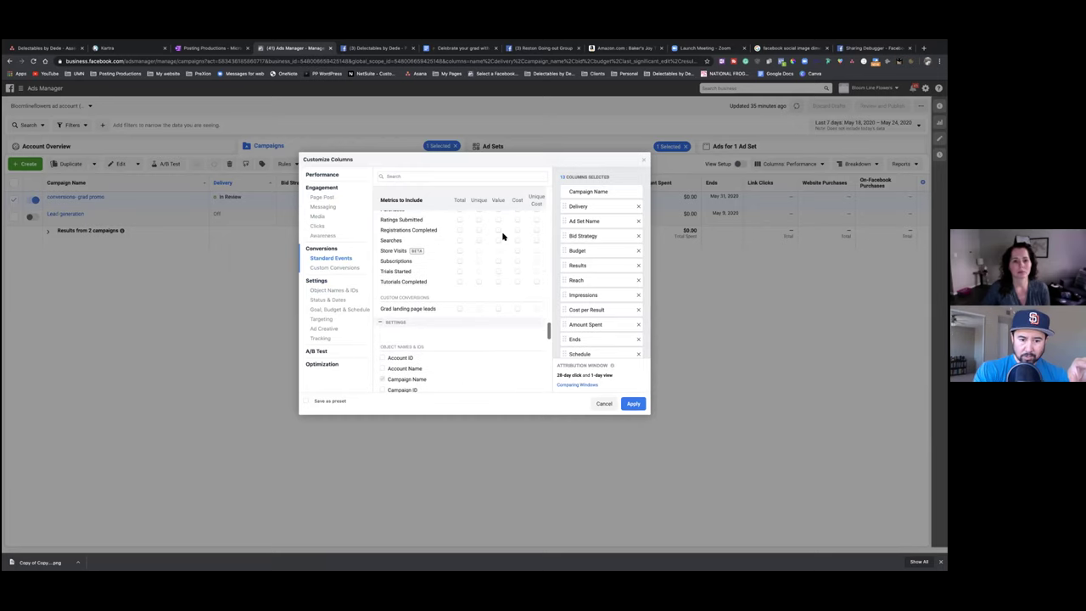
{"action": "scroll", "coordinate": [503, 236], "scroll_direction": "up", "scroll_amount": 2}
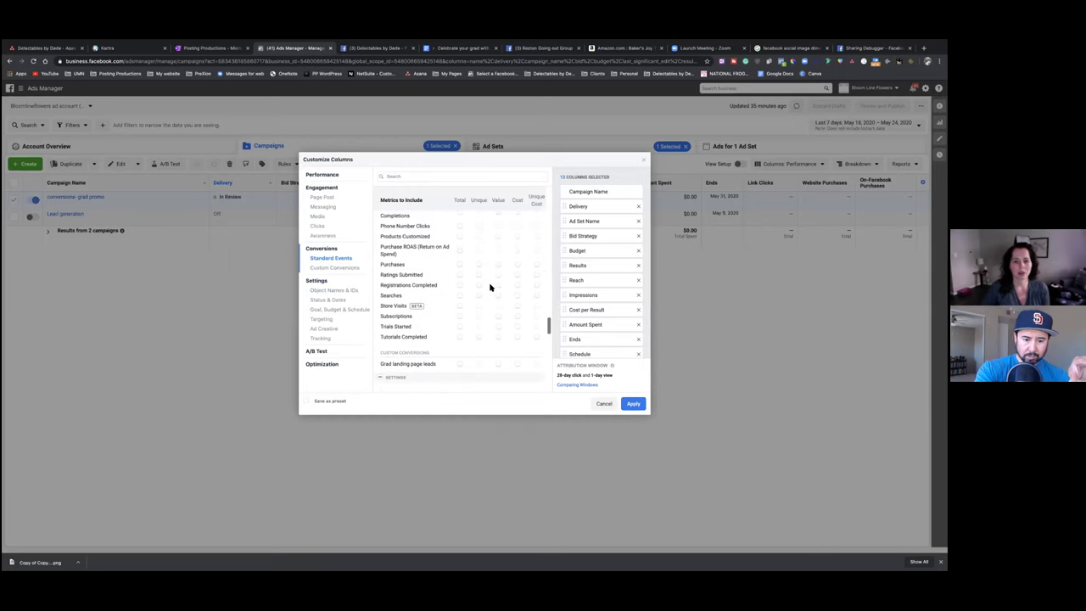
Add the Total, Value and Cost columns for the Grad landing page leads custom conversion
{"action": "scroll", "coordinate": [490, 287], "scroll_direction": "down", "scroll_amount": 1}
{"action": "scroll", "coordinate": [490, 288], "scroll_direction": "down", "scroll_amount": 1}
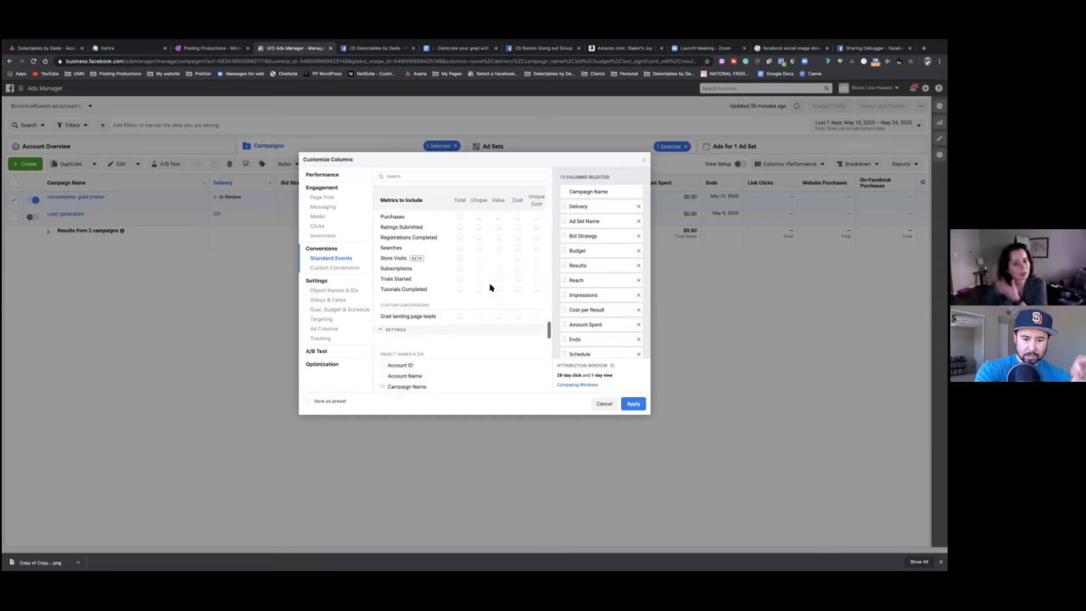
{"action": "mouse_move", "coordinate": [462, 318]}
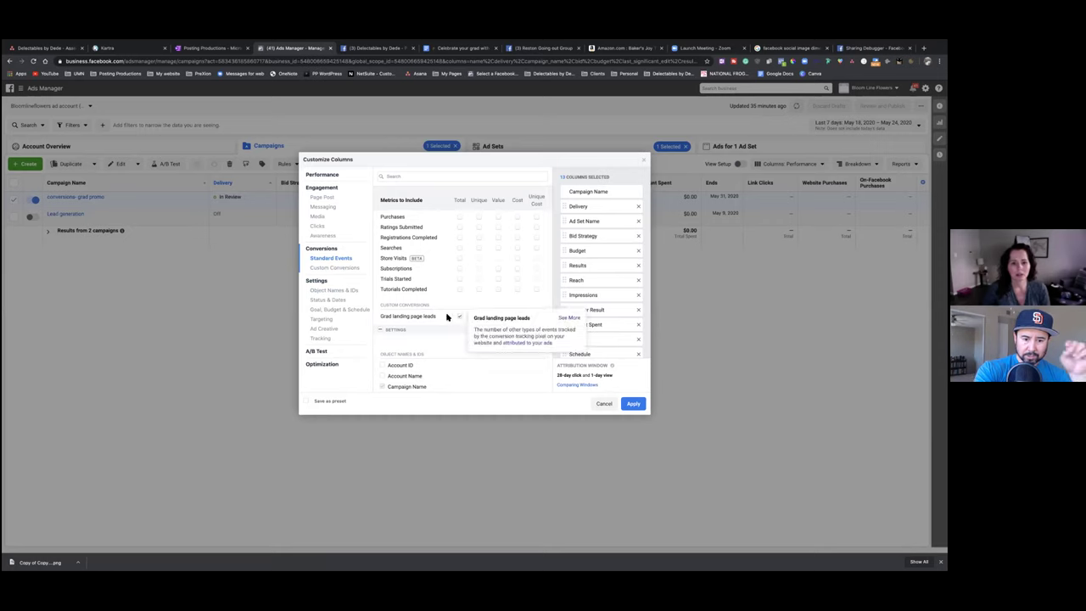
{"action": "left_click", "coordinate": [499, 316]}
{"action": "left_click", "coordinate": [518, 317]}
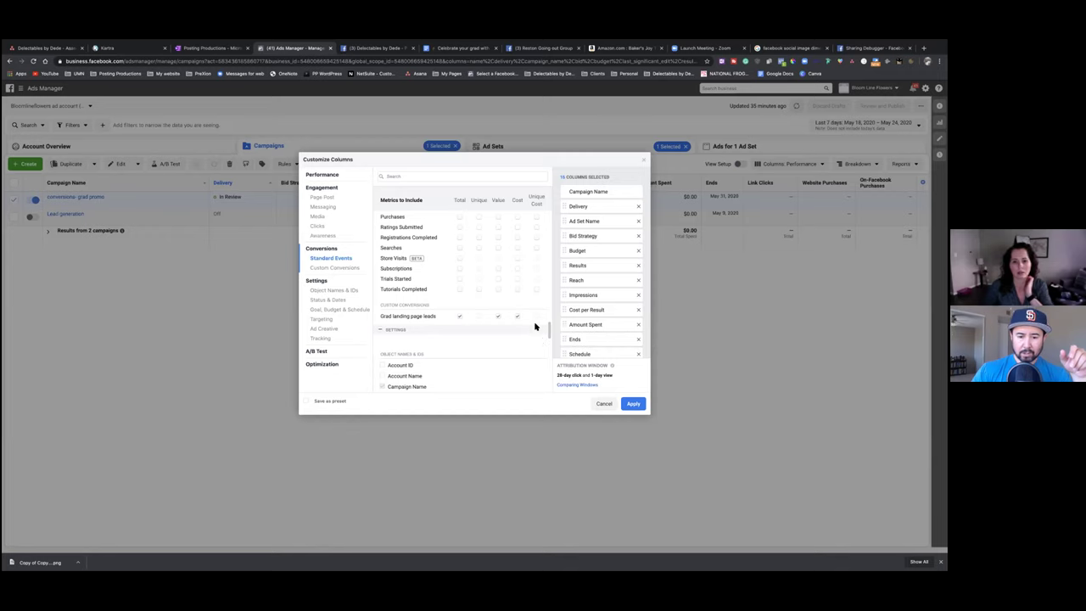
{"action": "left_click", "coordinate": [537, 316]}
Move the three Grad landing page leads columns directly below Campaign Name, ordered cost per lead, conversion value, leads
{"action": "scroll", "coordinate": [614, 280], "scroll_direction": "down", "scroll_amount": 5}
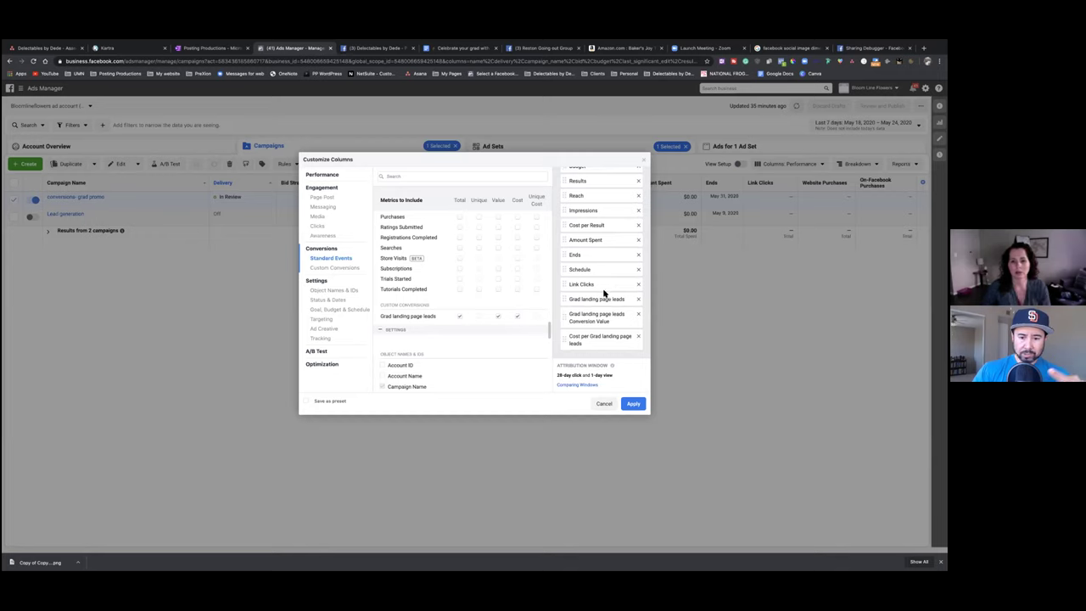
{"action": "left_click_drag", "start_coordinate": [600, 299], "coordinate": [601, 185]}
{"action": "scroll", "coordinate": [589, 292], "scroll_direction": "down", "scroll_amount": 2}
{"action": "left_click_drag", "start_coordinate": [597, 318], "coordinate": [591, 206]}
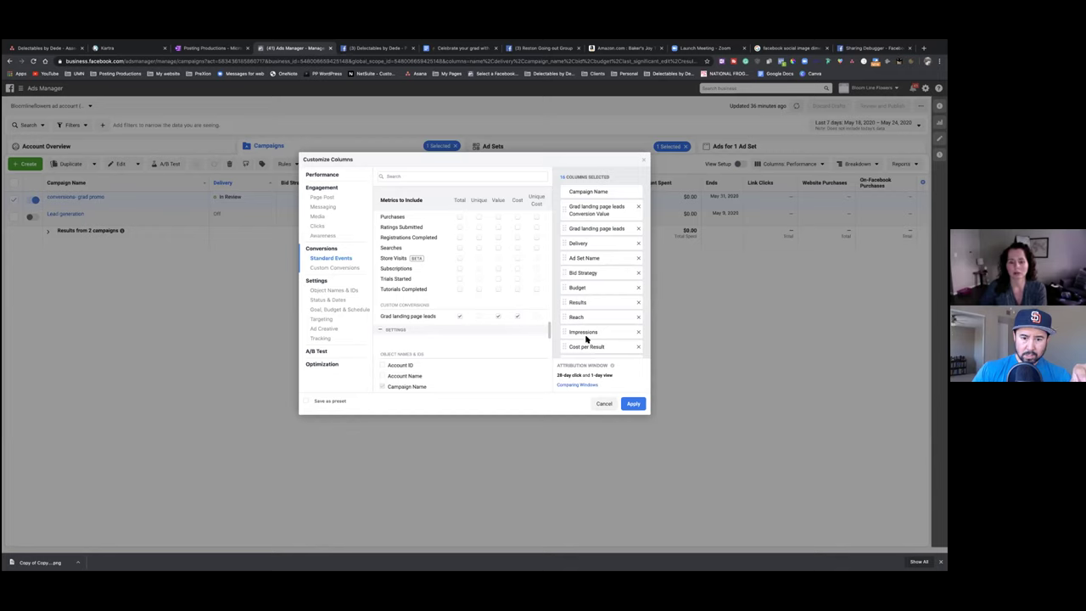
{"action": "scroll", "coordinate": [586, 338], "scroll_direction": "down", "scroll_amount": 2}
{"action": "left_click_drag", "start_coordinate": [586, 337], "coordinate": [592, 207]}
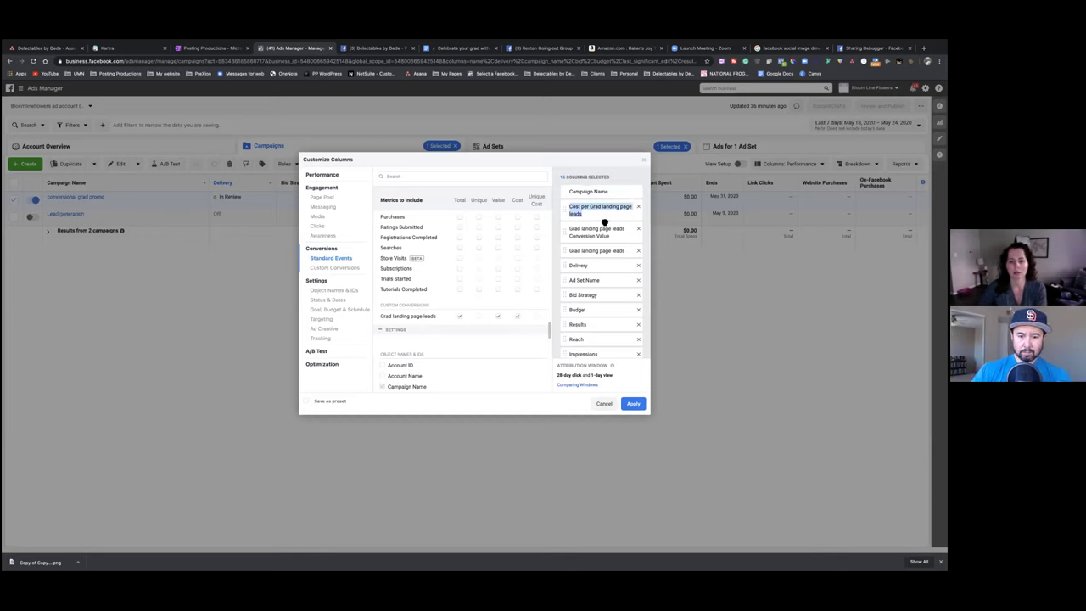
{"action": "left_click", "coordinate": [627, 174]}
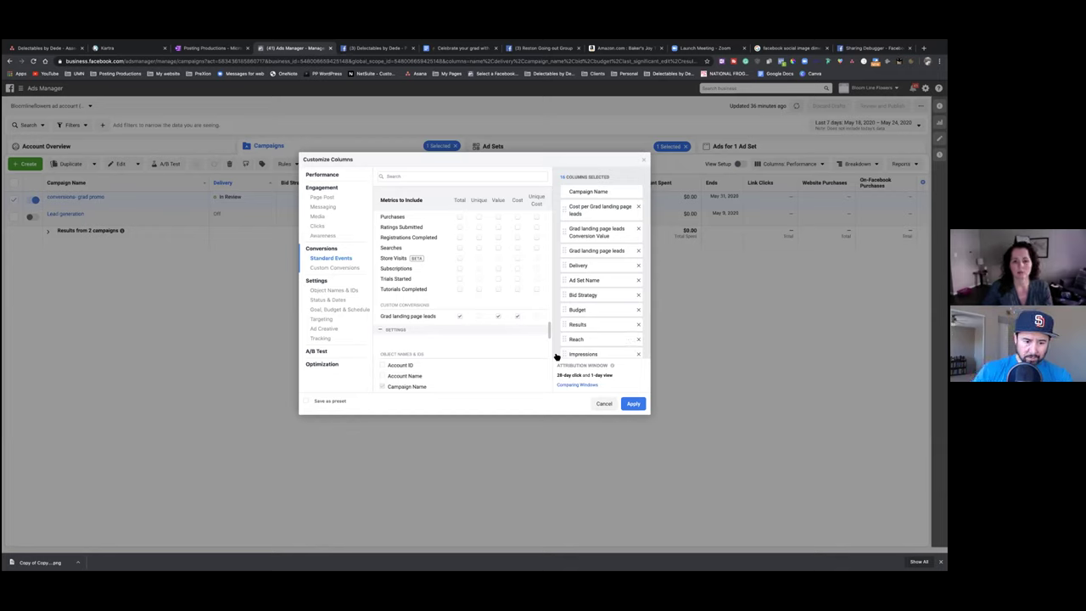
Save the column selection as a preset named "Grad flower macaron promo", apply it and check it among the column presets
{"action": "left_click", "coordinate": [306, 402]}
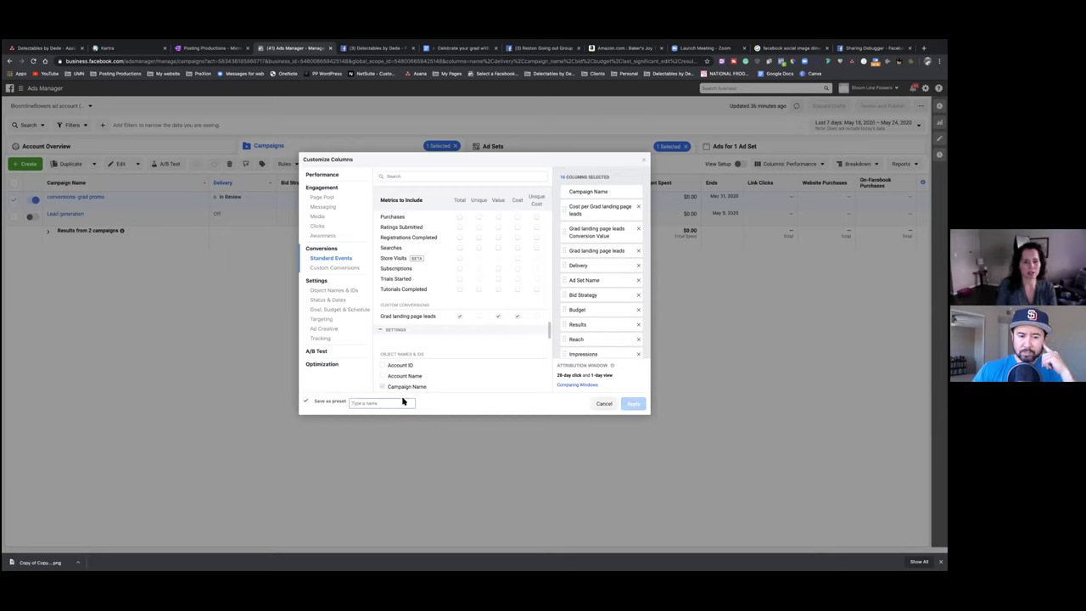
{"action": "type", "text": "Grad"}
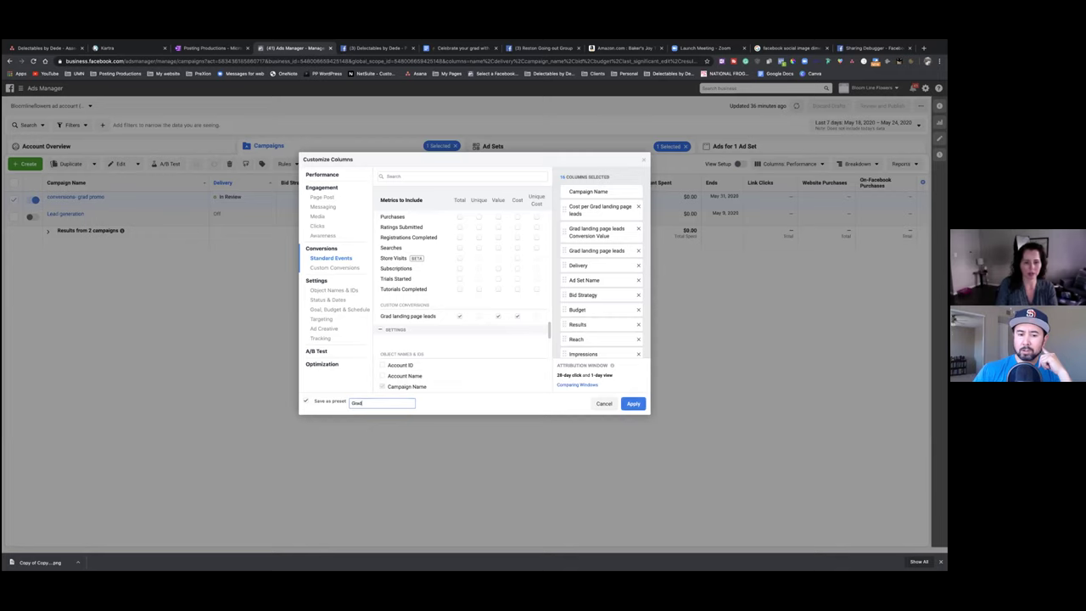
{"action": "type", "text": " flower macaron promo"}
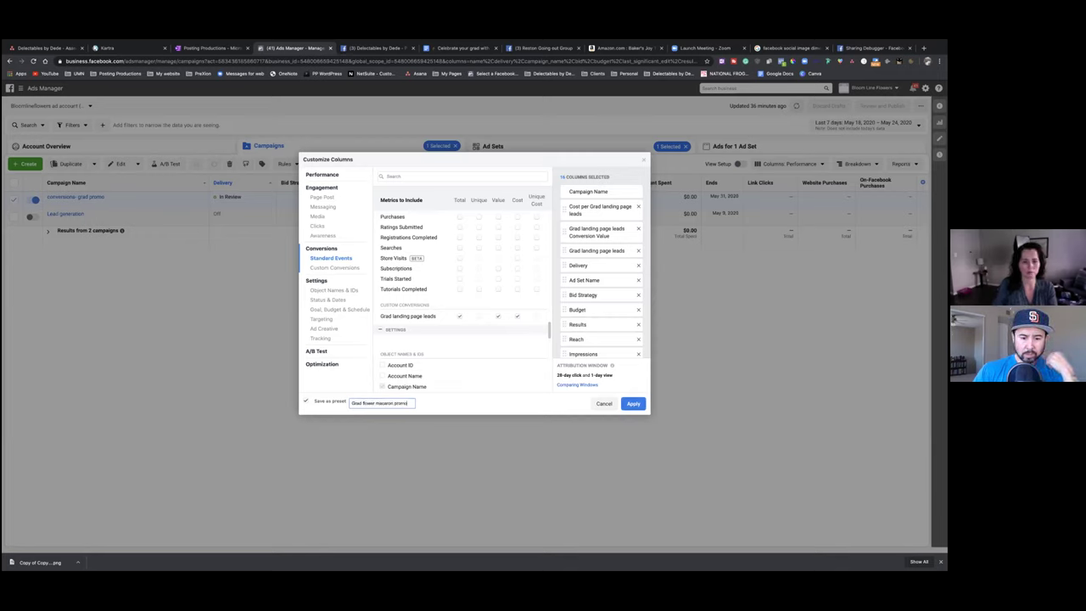
{"action": "left_click", "coordinate": [628, 404]}
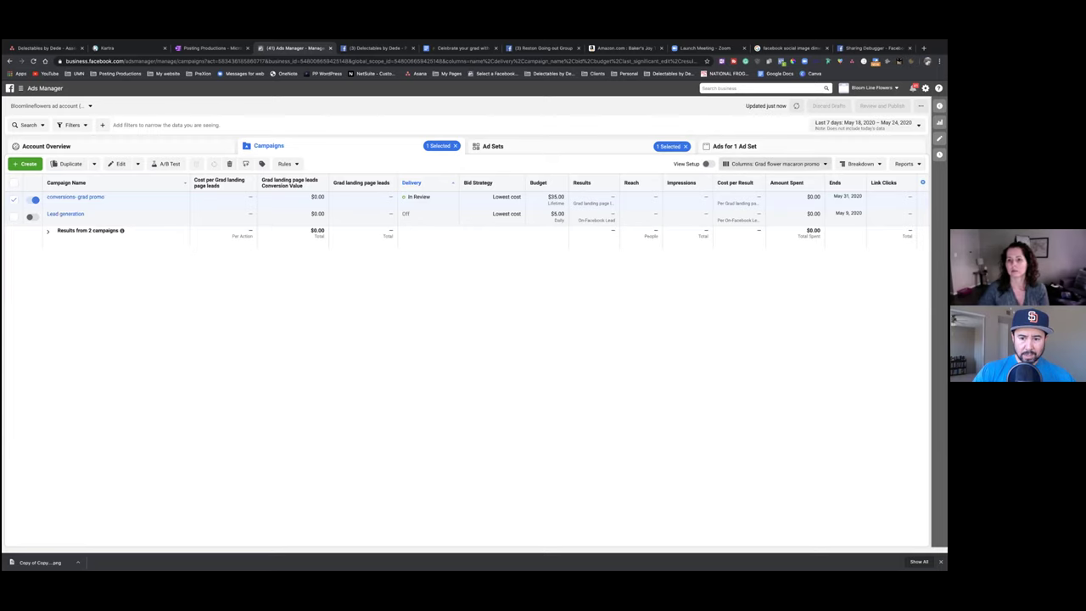
{"action": "left_click", "coordinate": [774, 164]}
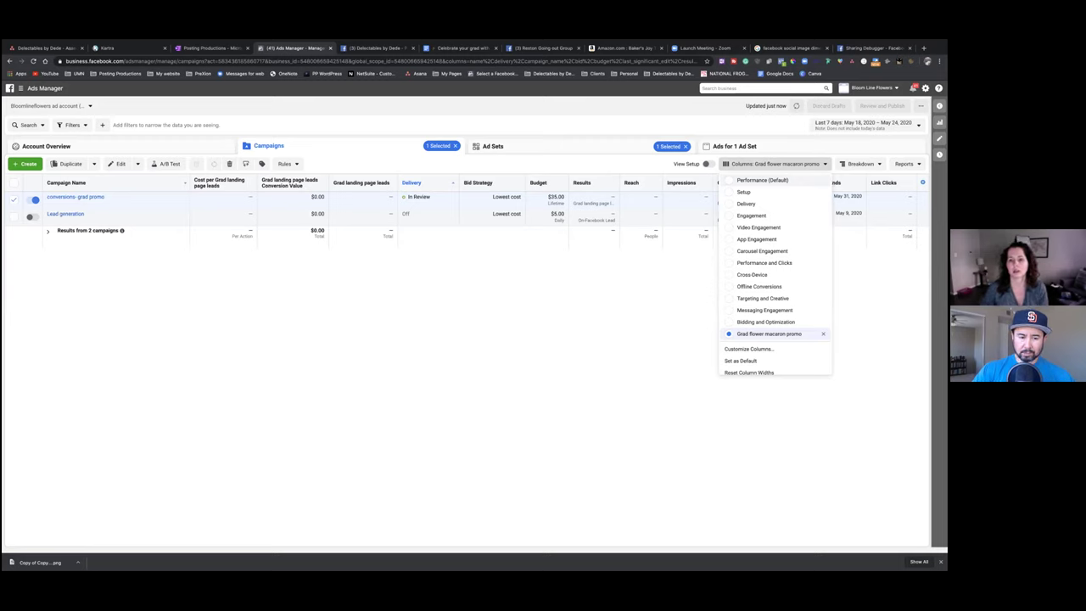
{"action": "left_click", "coordinate": [599, 286]}
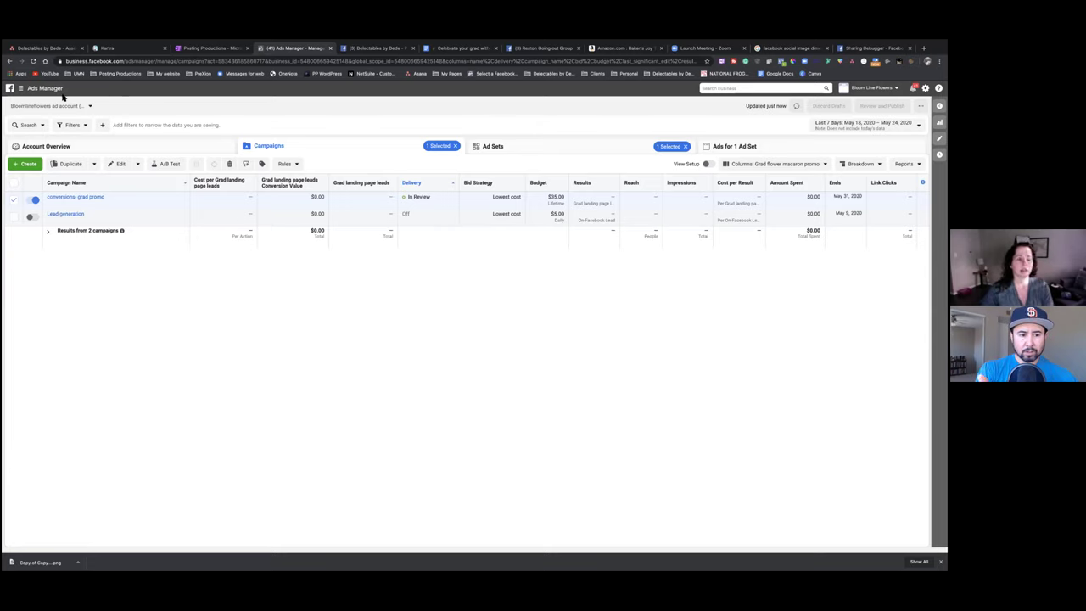
Open the ad account's custom conversions in Events Manager
{"action": "left_click", "coordinate": [20, 88]}
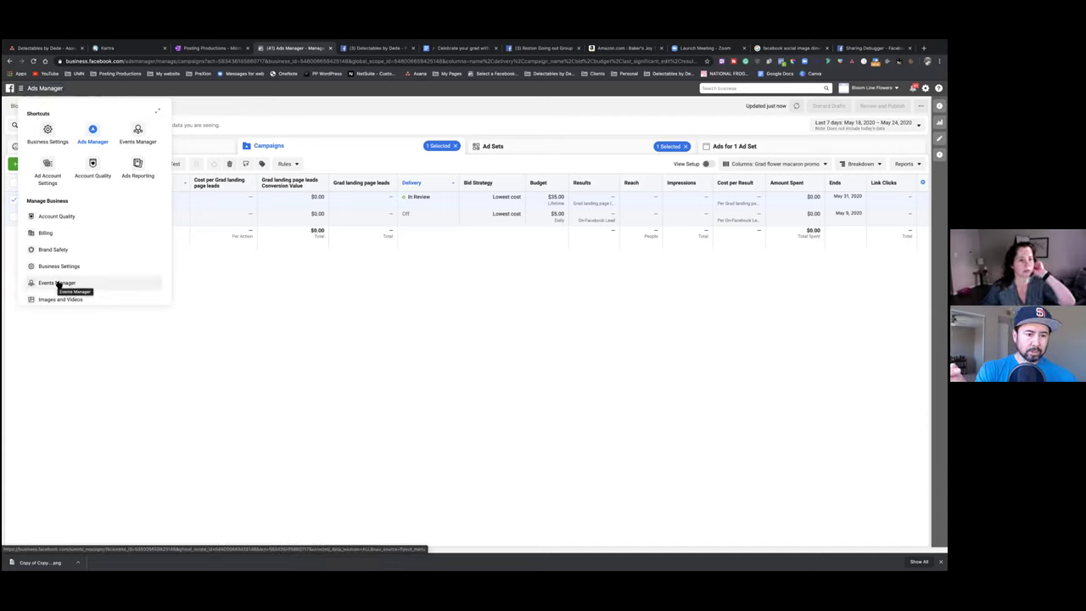
{"action": "left_click", "coordinate": [58, 283]}
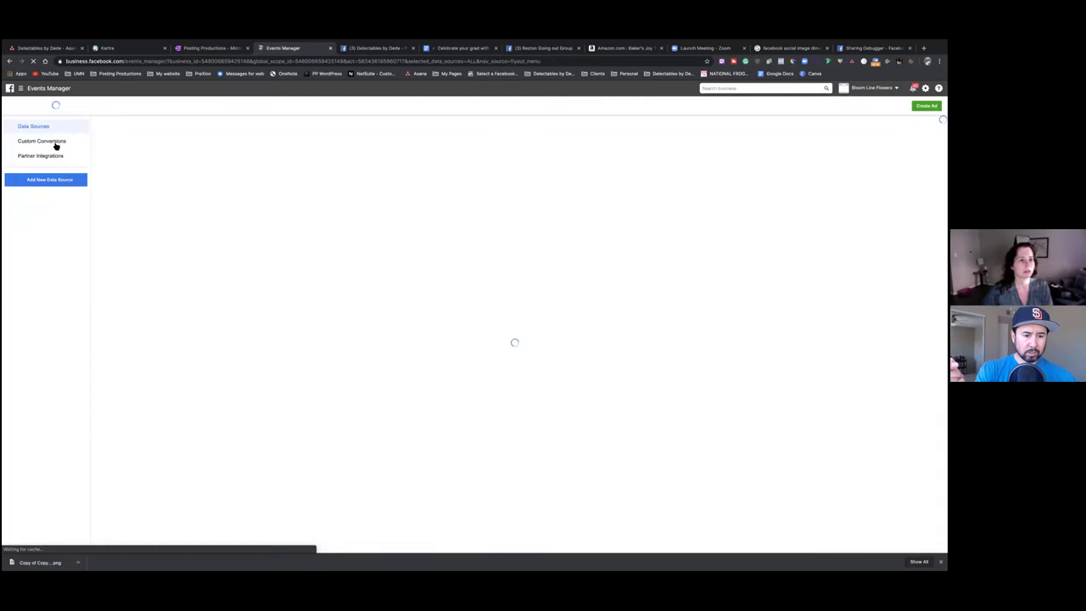
{"action": "left_click", "coordinate": [43, 143]}
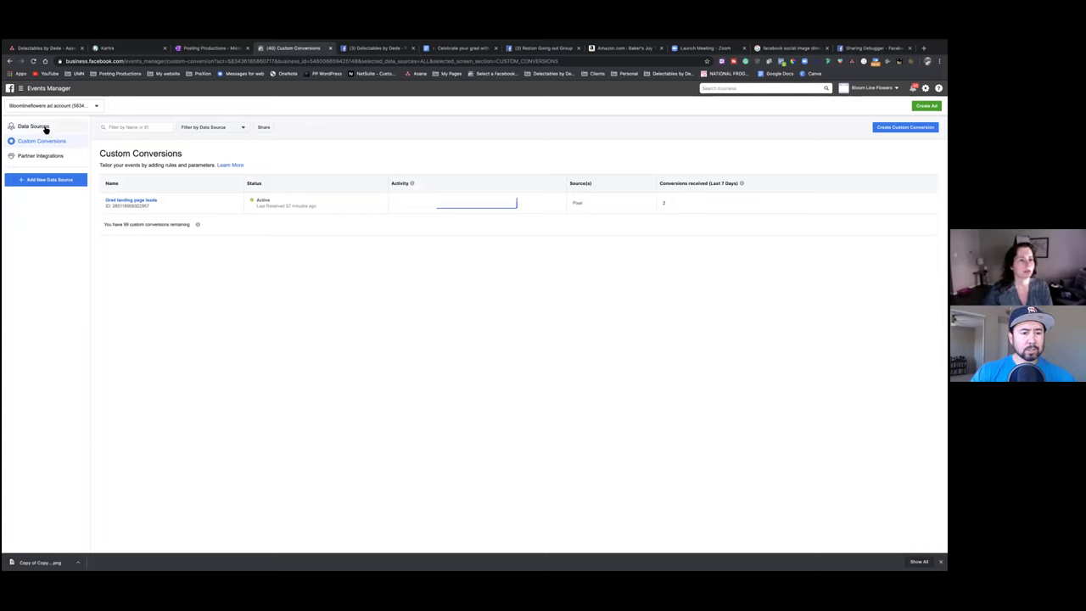
Go to the ad account's Audiences page
{"action": "left_click", "coordinate": [47, 91]}
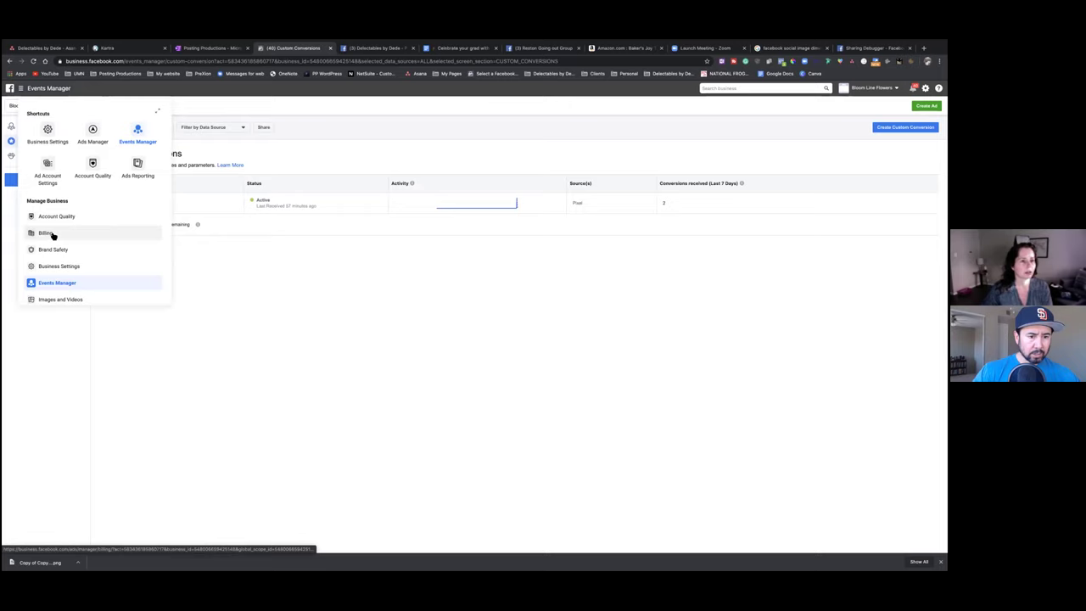
{"action": "scroll", "coordinate": [53, 235], "scroll_direction": "down", "scroll_amount": 5}
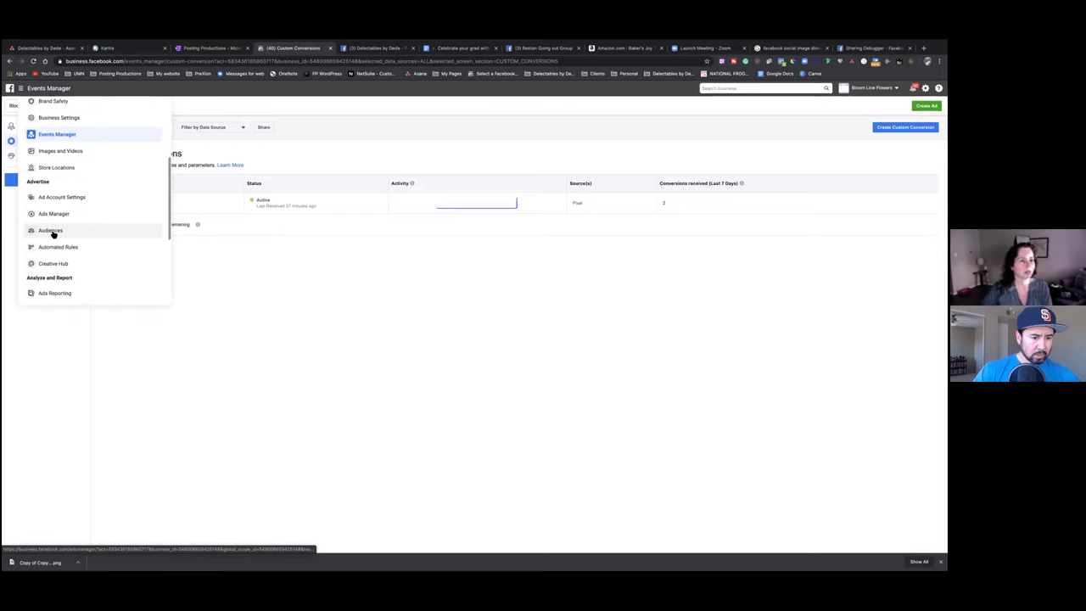
{"action": "left_click", "coordinate": [51, 231]}
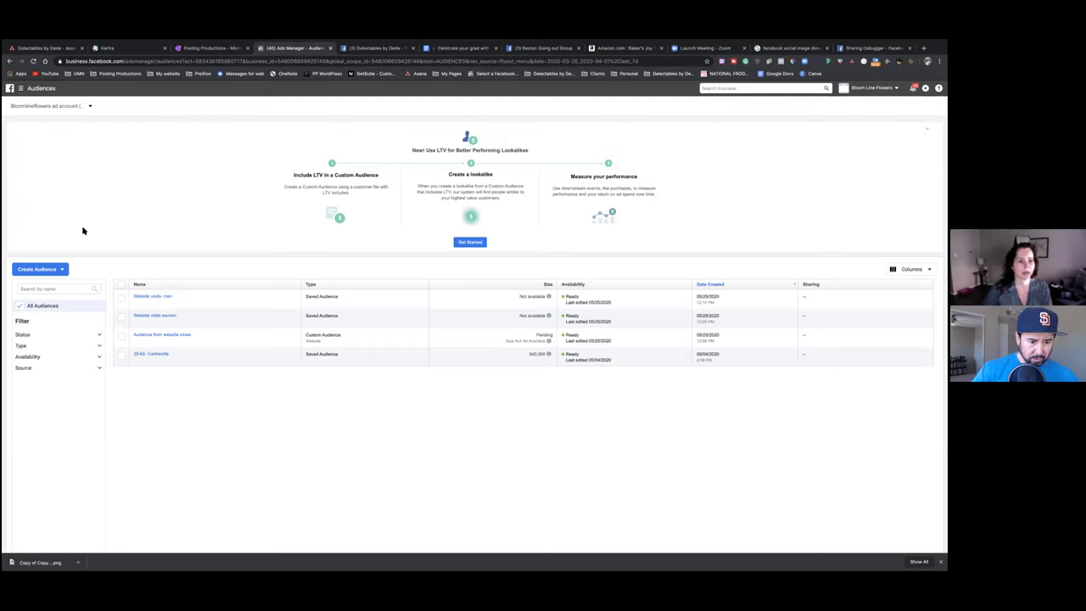
Start a website custom audience that includes people who visited specific web pages
{"action": "left_click", "coordinate": [63, 268]}
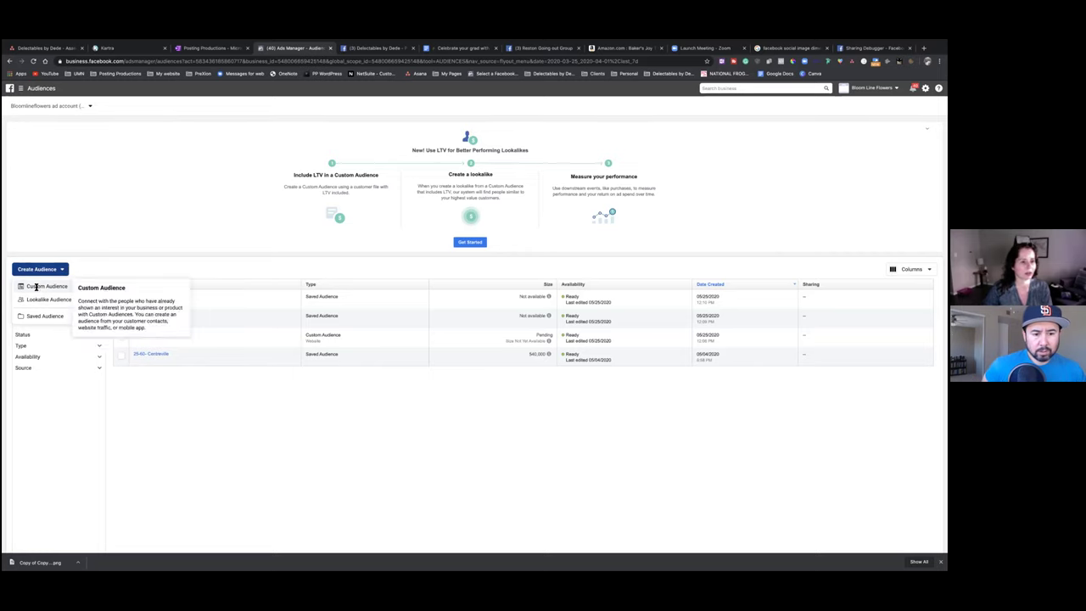
{"action": "left_click", "coordinate": [39, 288]}
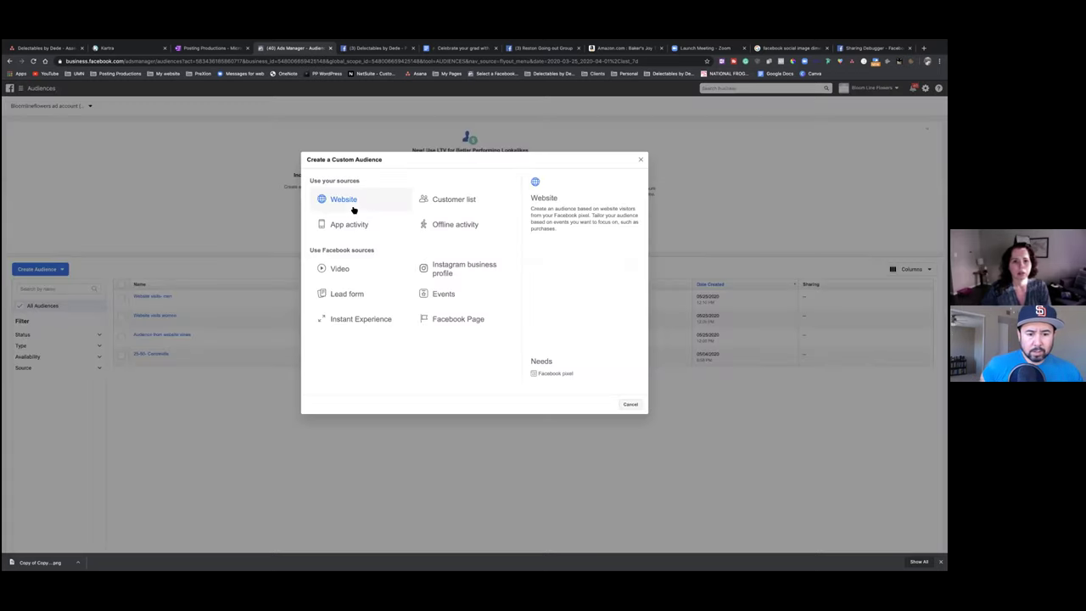
{"action": "left_click", "coordinate": [350, 203]}
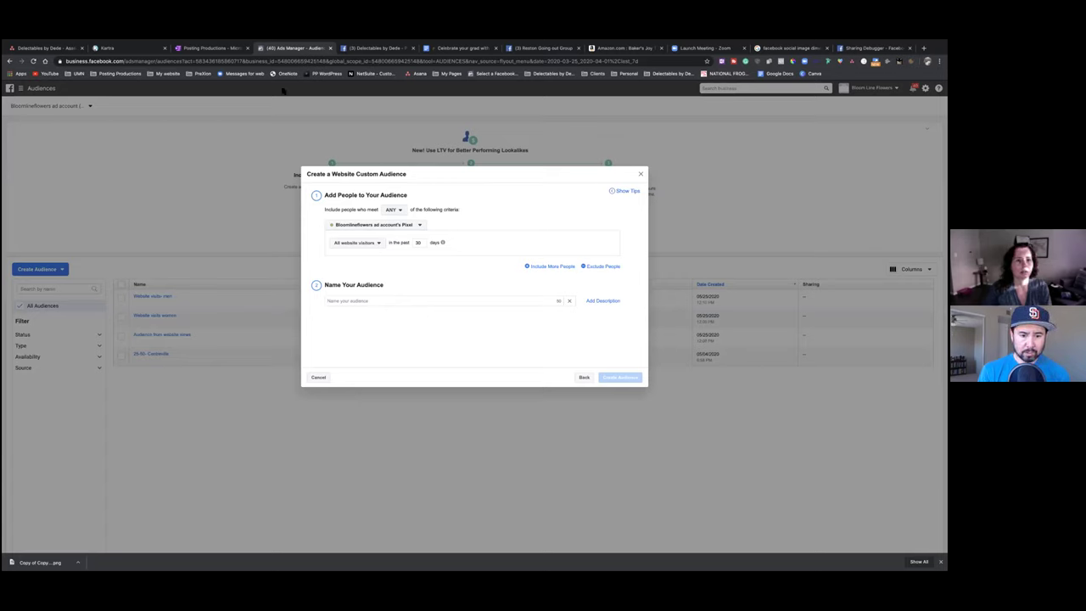
{"action": "left_click", "coordinate": [375, 244]}
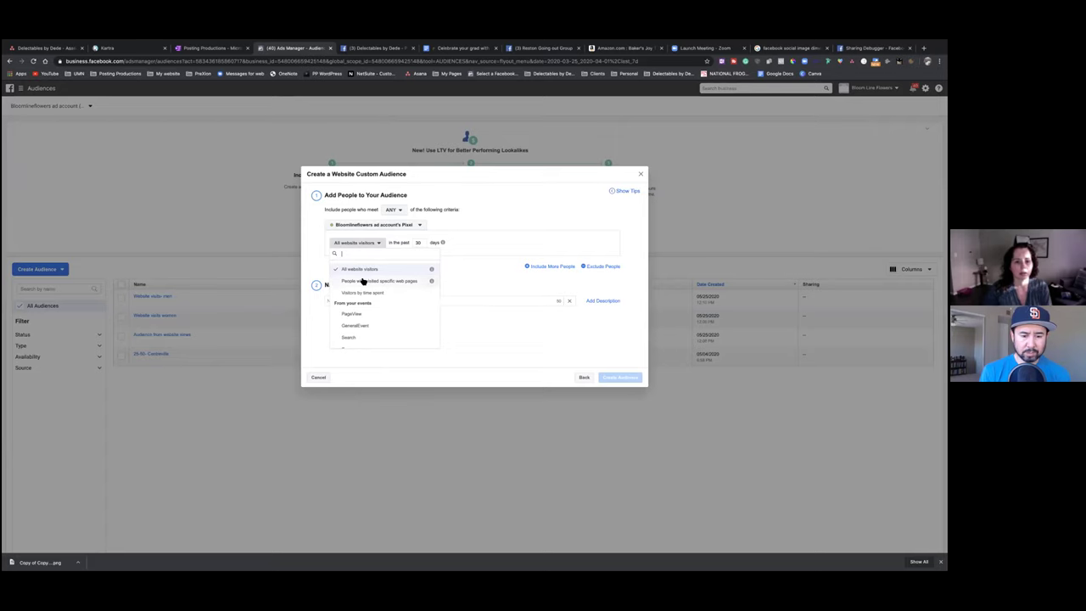
{"action": "left_click", "coordinate": [362, 280]}
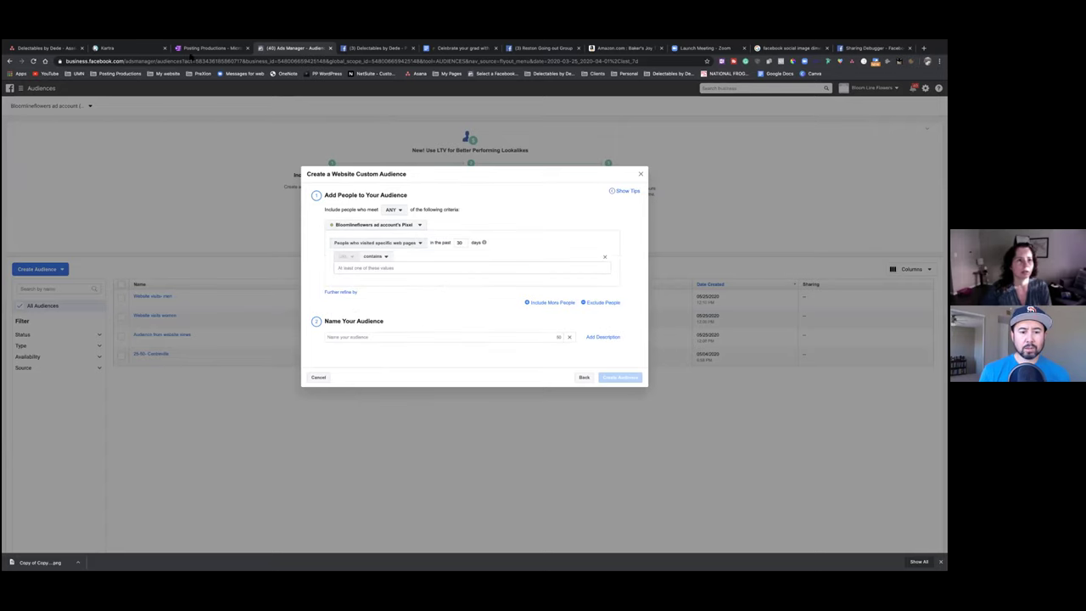
Switch to Kartra, close the publish dialog and SEO parameters, and exit the page editor to the dashboard
{"action": "left_click", "coordinate": [145, 48]}
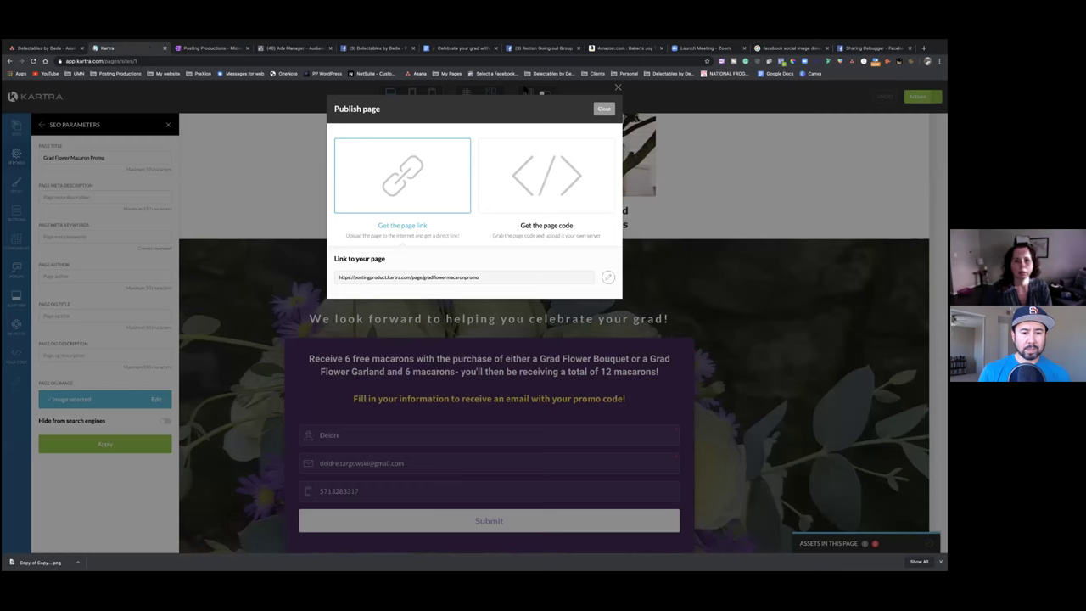
{"action": "left_click", "coordinate": [603, 110]}
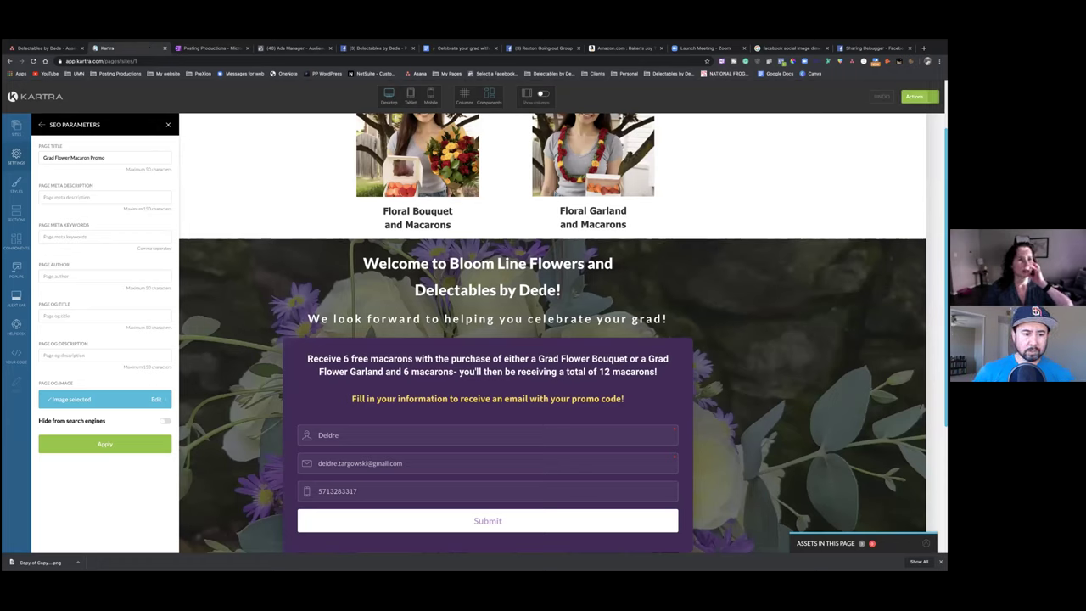
{"action": "left_click", "coordinate": [168, 123]}
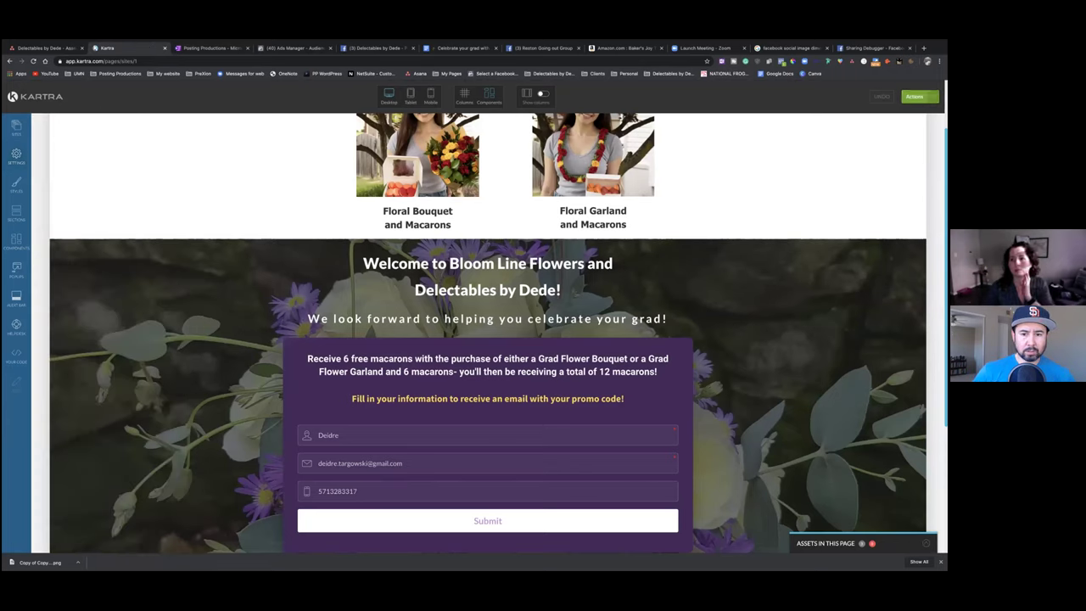
{"action": "left_click", "coordinate": [915, 96]}
{"action": "left_click", "coordinate": [896, 175]}
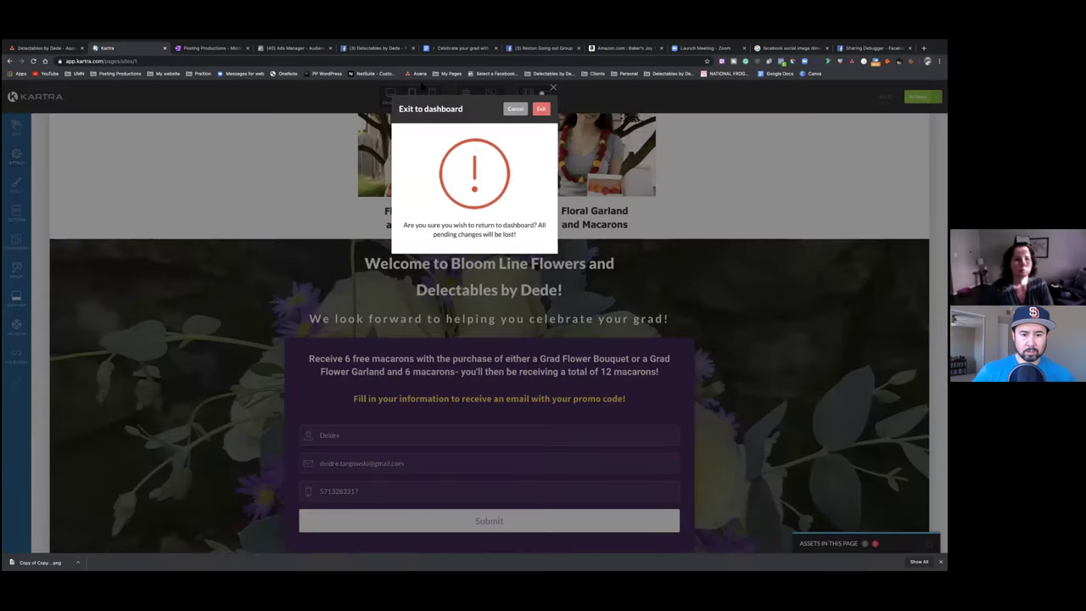
{"action": "left_click", "coordinate": [541, 110]}
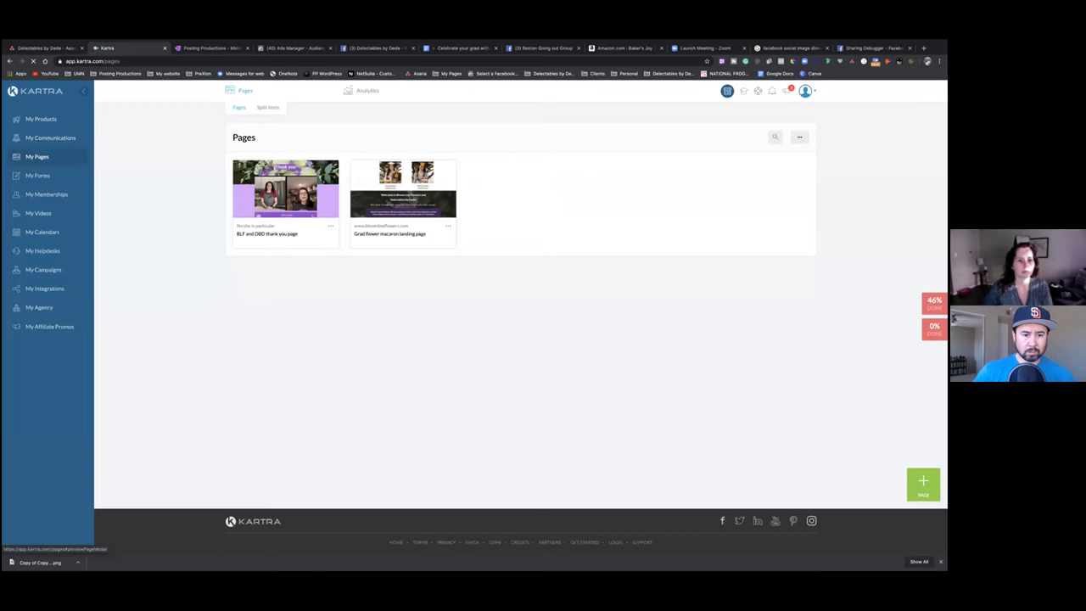
{"action": "left_click", "coordinate": [331, 227]}
{"action": "left_click", "coordinate": [362, 206]}
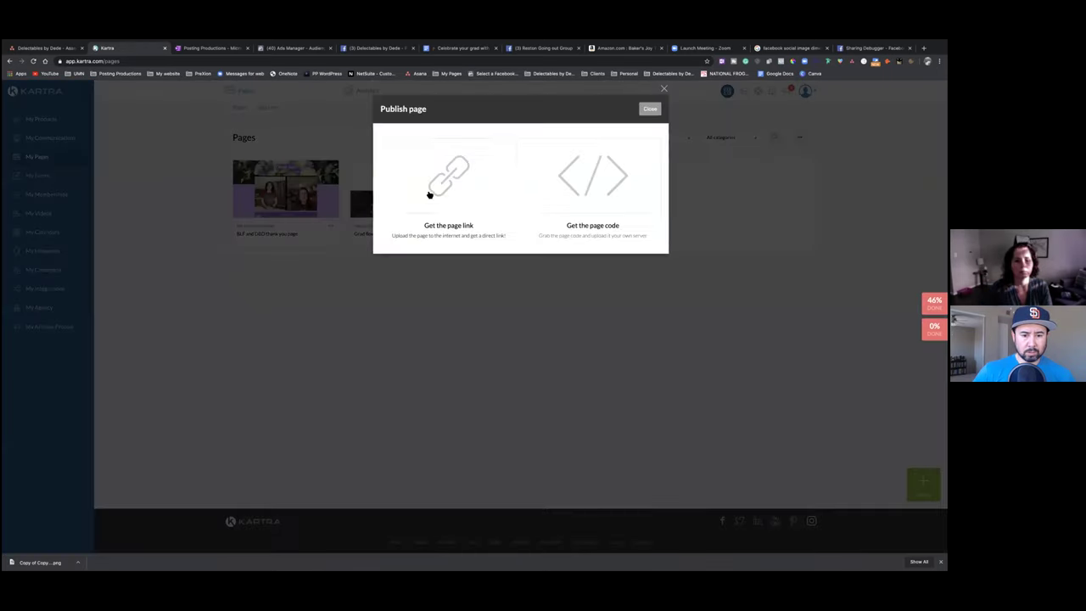
{"action": "left_click", "coordinate": [447, 213]}
{"action": "left_click", "coordinate": [399, 279]}
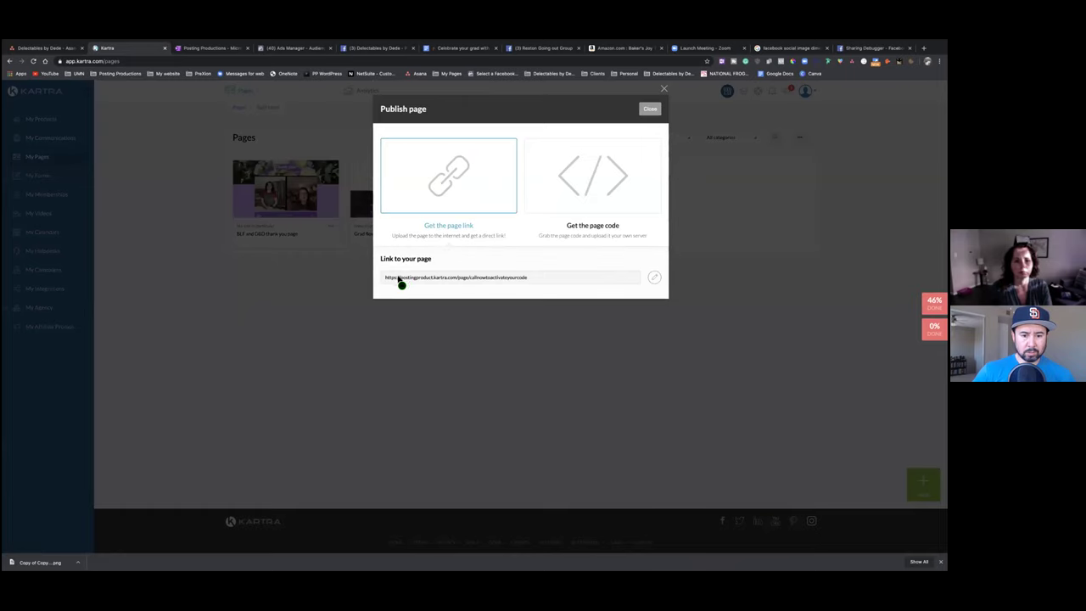
{"action": "left_click_drag", "start_coordinate": [399, 280], "coordinate": [530, 283]}
{"action": "key", "text": "ctrl+c"}
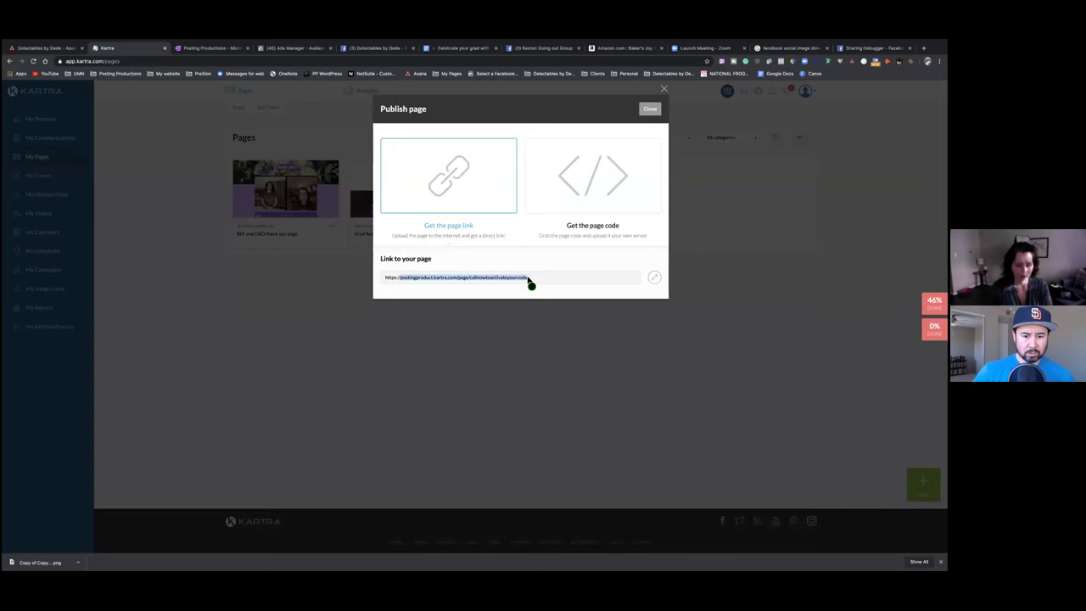
Return to the Ads Manager audience form and paste the copied thank you page URL as the "contains" value
{"action": "left_click", "coordinate": [281, 48]}
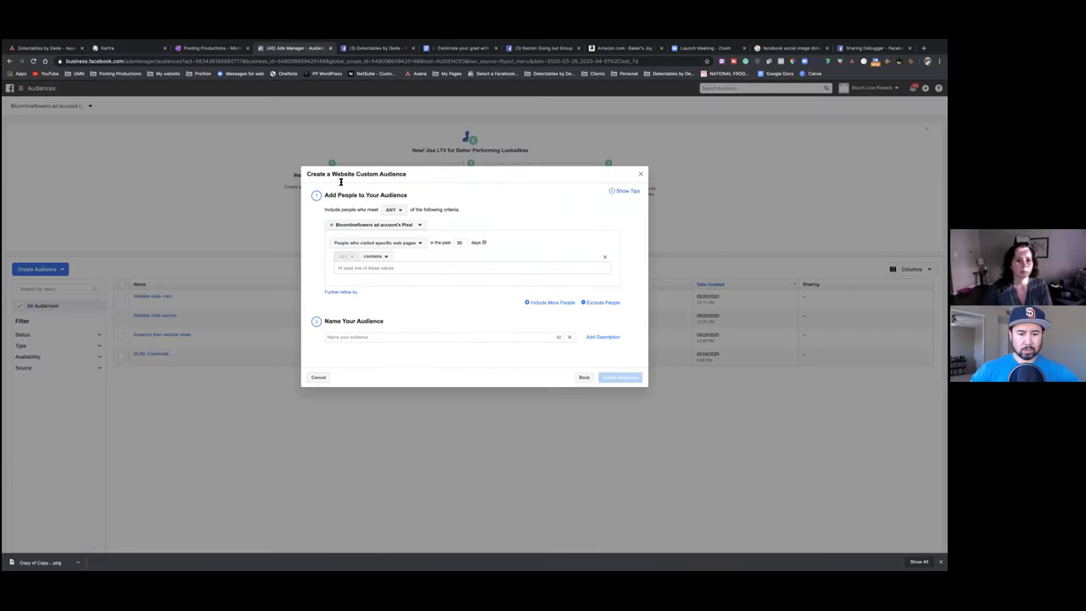
{"action": "left_click", "coordinate": [386, 256]}
{"action": "left_click", "coordinate": [358, 267]}
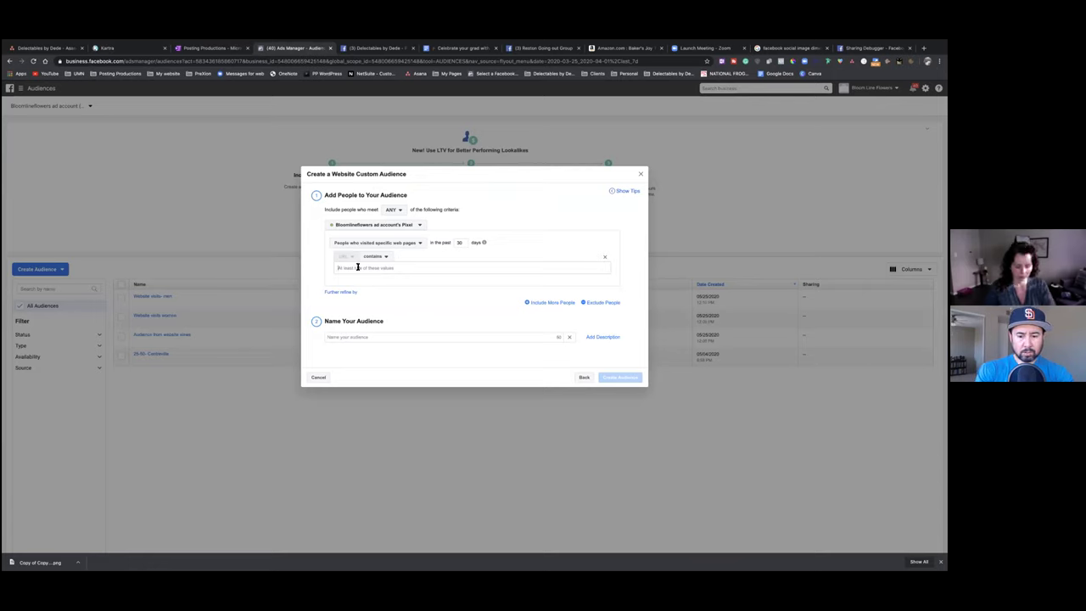
{"action": "key", "text": "ctrl+v"}
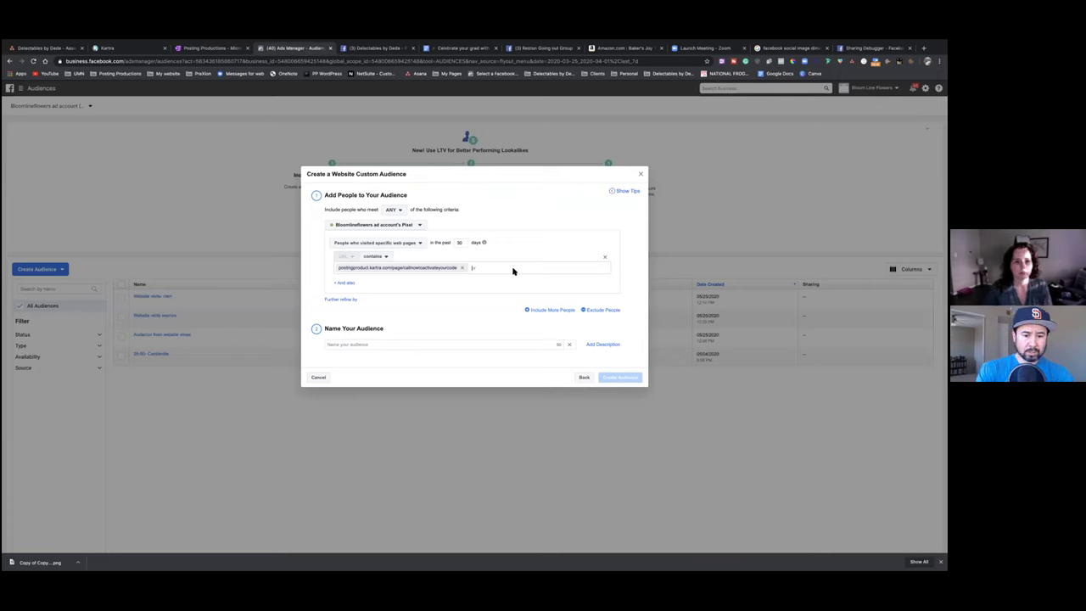
Name the audience "Leads- flower macaron thank you page", create it and finish the dialog
{"action": "left_click", "coordinate": [365, 342]}
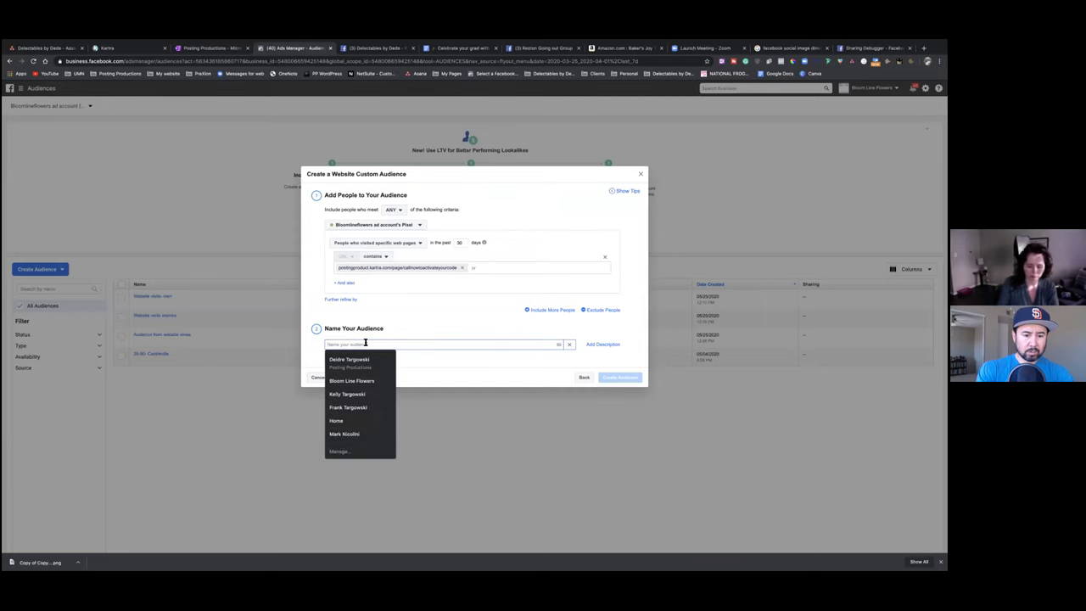
{"action": "type", "text": "Wisited thank yo"}
{"action": "key", "text": "BackSpace"}
{"action": "key", "text": "BackSpace"}
{"action": "key", "text": "BackSpace"}
{"action": "key", "text": "BackSpace"}
{"action": "key", "text": "BackSpace"}
{"action": "key", "text": "BackSpace"}
{"action": "key", "text": "BackSpace"}
{"action": "key", "text": "BackSpace"}
{"action": "key", "text": "BackSpace"}
{"action": "key", "text": "BackSpace"}
{"action": "key", "text": "BackSpace"}
{"action": "key", "text": "BackSpace"}
{"action": "type", "text": "Leads"}
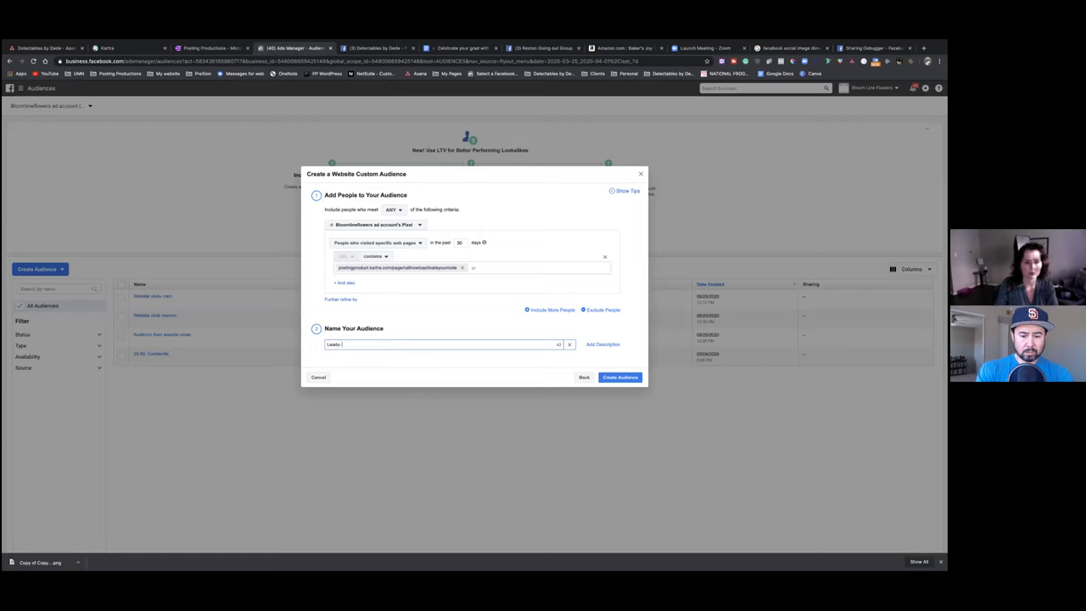
{"action": "type", "text": "- flower macaron fr"}
{"action": "type", "text": "ank you page"}
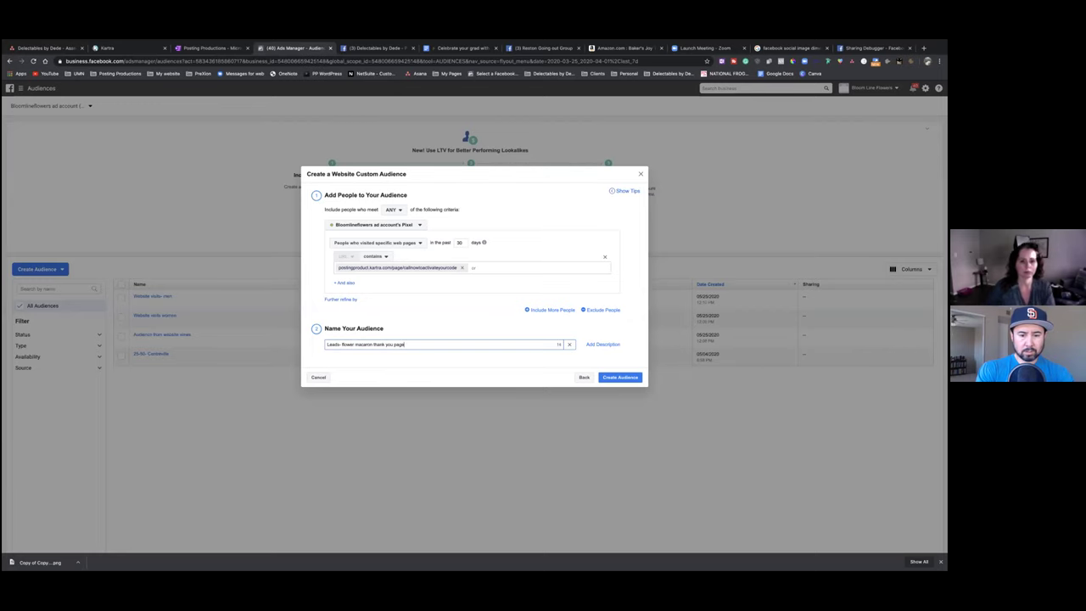
{"action": "left_click", "coordinate": [610, 378]}
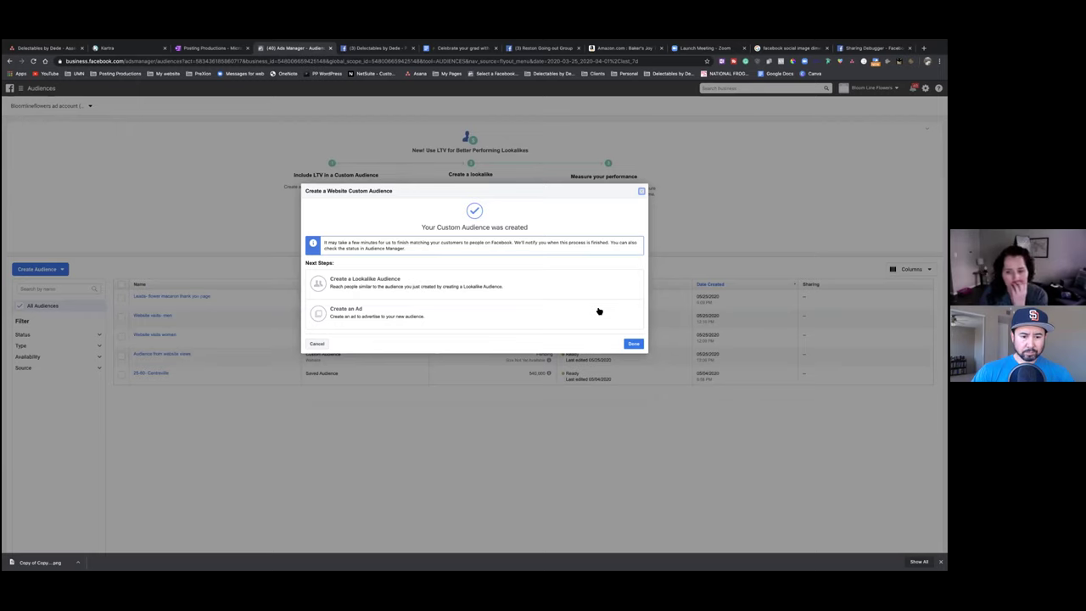
{"action": "left_click", "coordinate": [634, 343]}
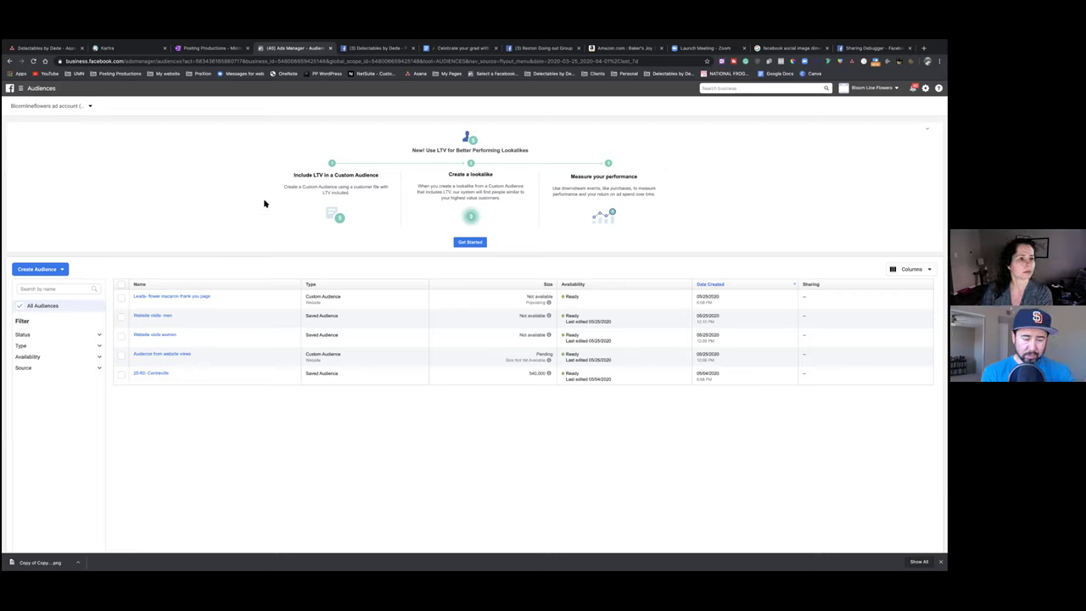
{"action": "left_click", "coordinate": [61, 269]}
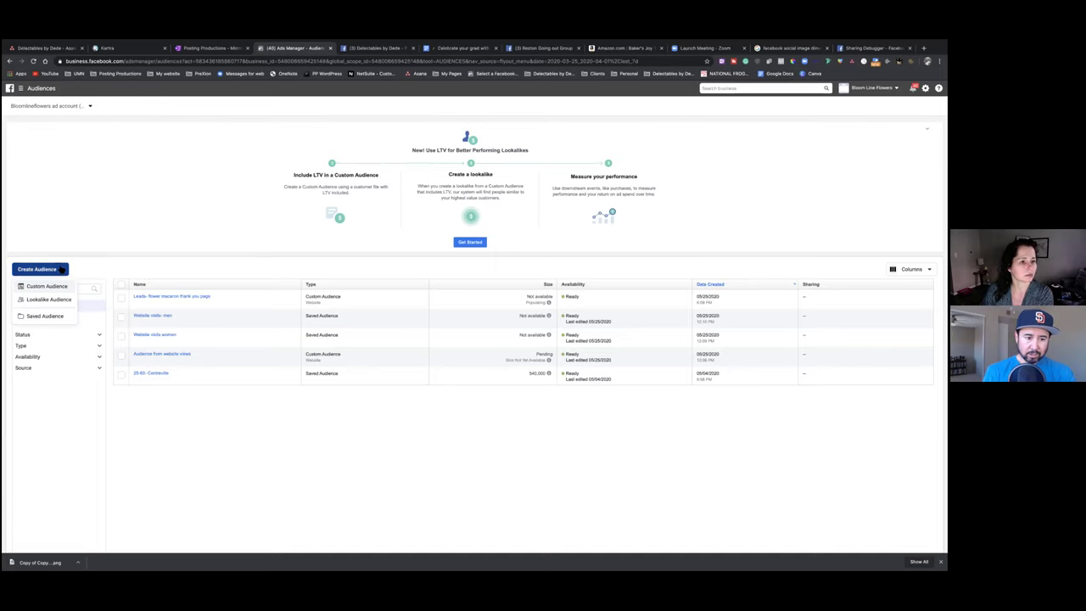
{"action": "left_click", "coordinate": [49, 287]}
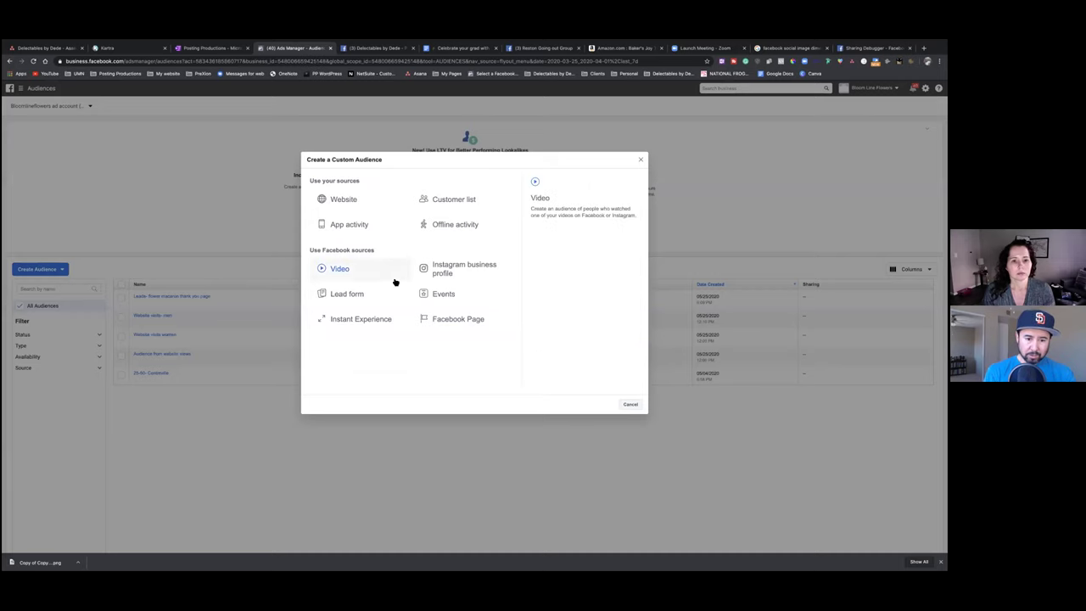
{"action": "left_click", "coordinate": [348, 268]}
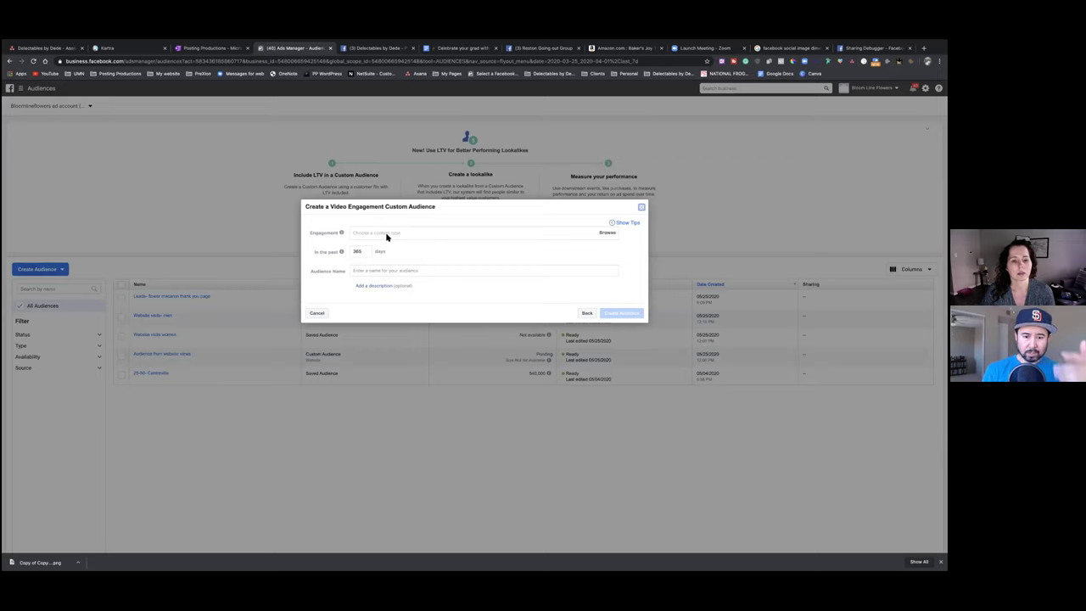
{"action": "left_click", "coordinate": [386, 234]}
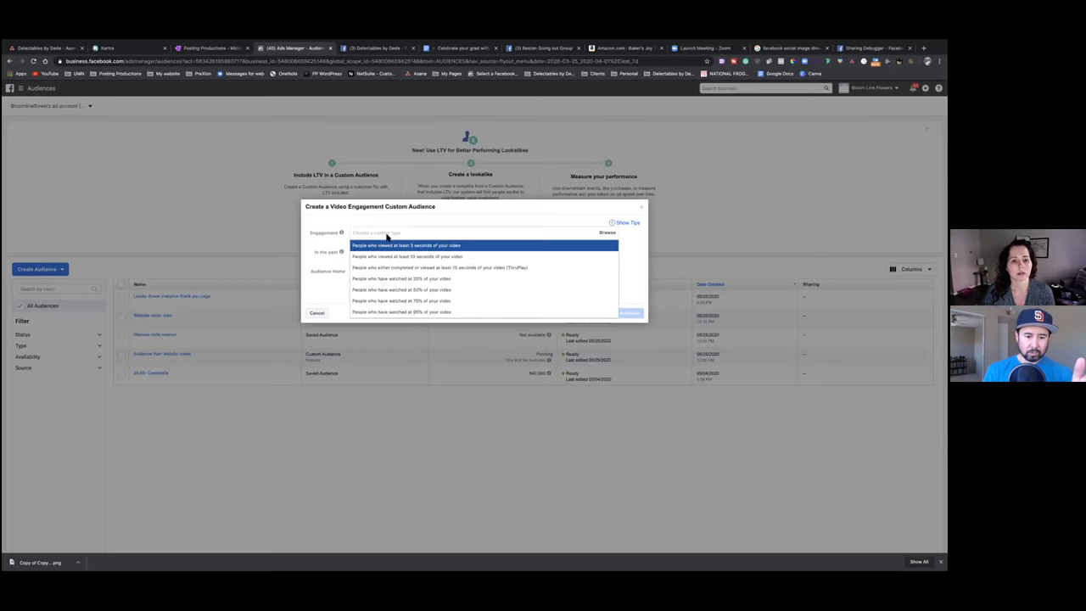
{"action": "left_click", "coordinate": [383, 280]}
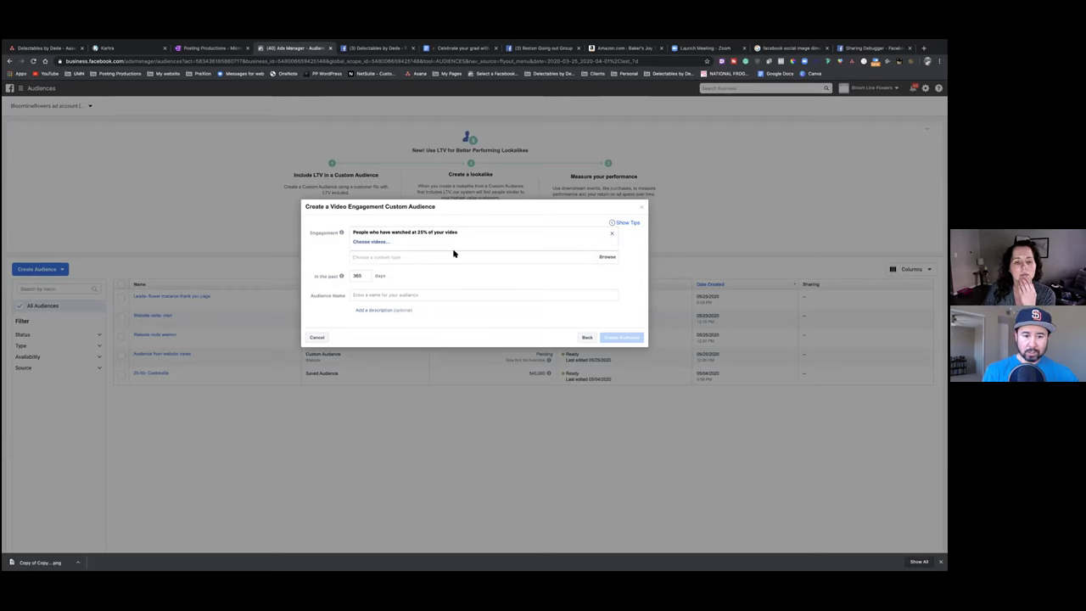
{"action": "left_click", "coordinate": [378, 242]}
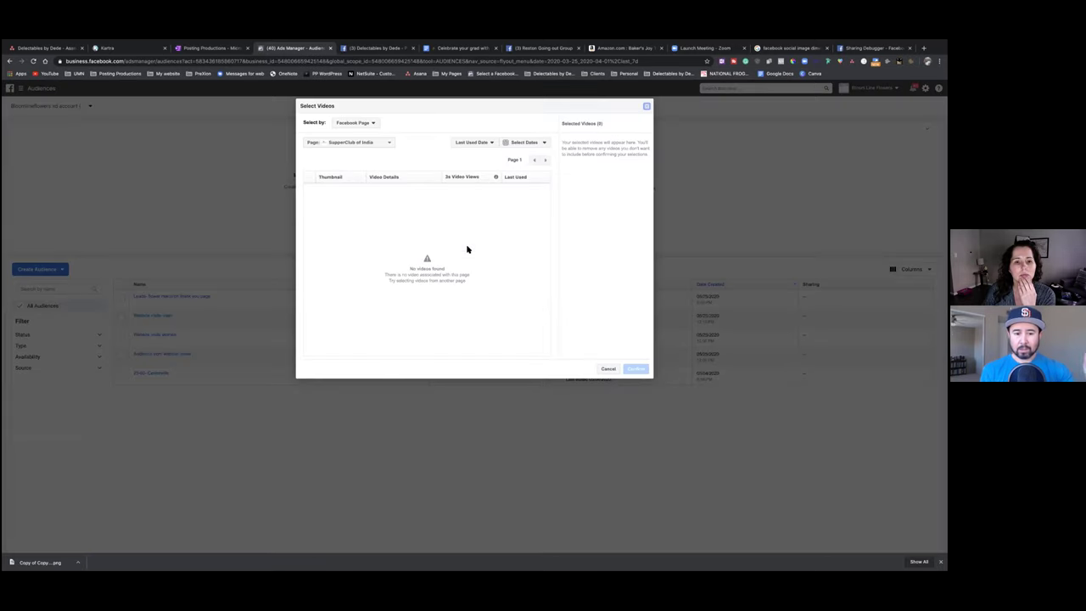
{"action": "left_click", "coordinate": [390, 142]}
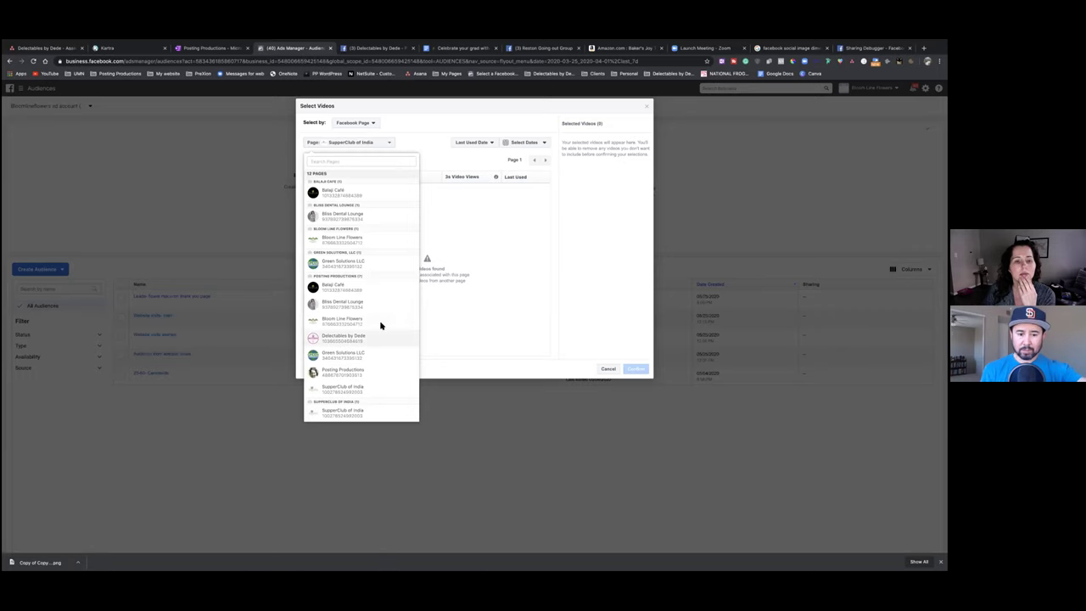
{"action": "left_click", "coordinate": [500, 208]}
{"action": "left_click", "coordinate": [607, 370]}
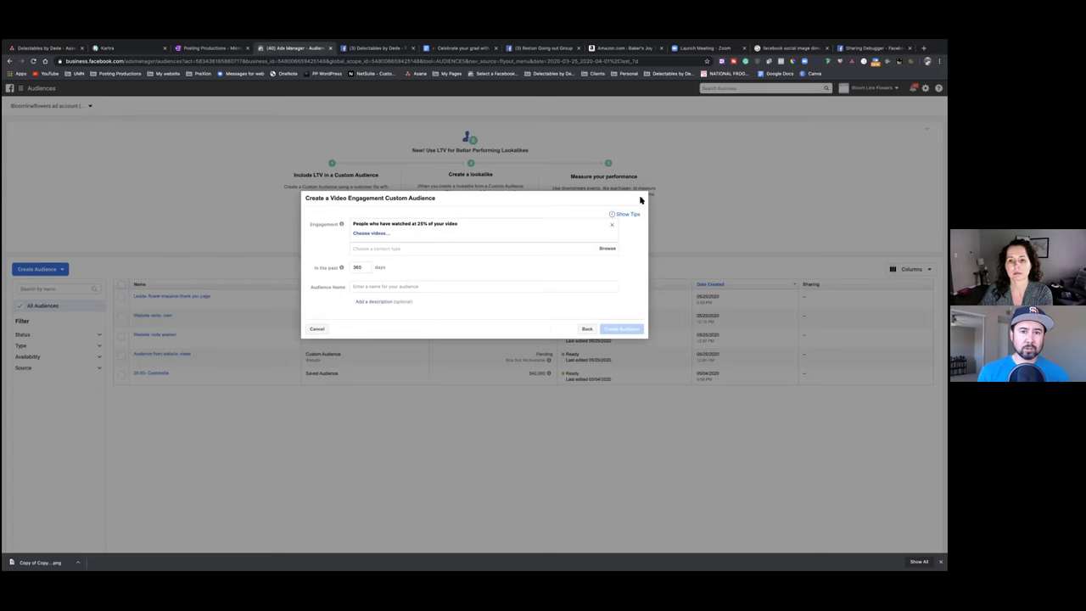
{"action": "left_click", "coordinate": [641, 200]}
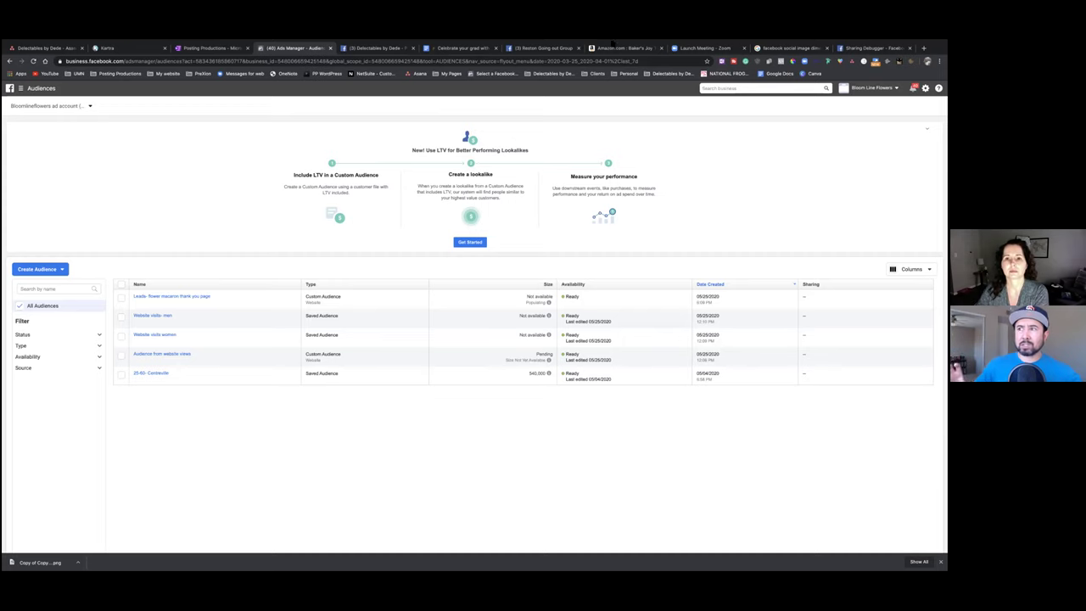
{"action": "mouse_move", "coordinate": [520, 43]}
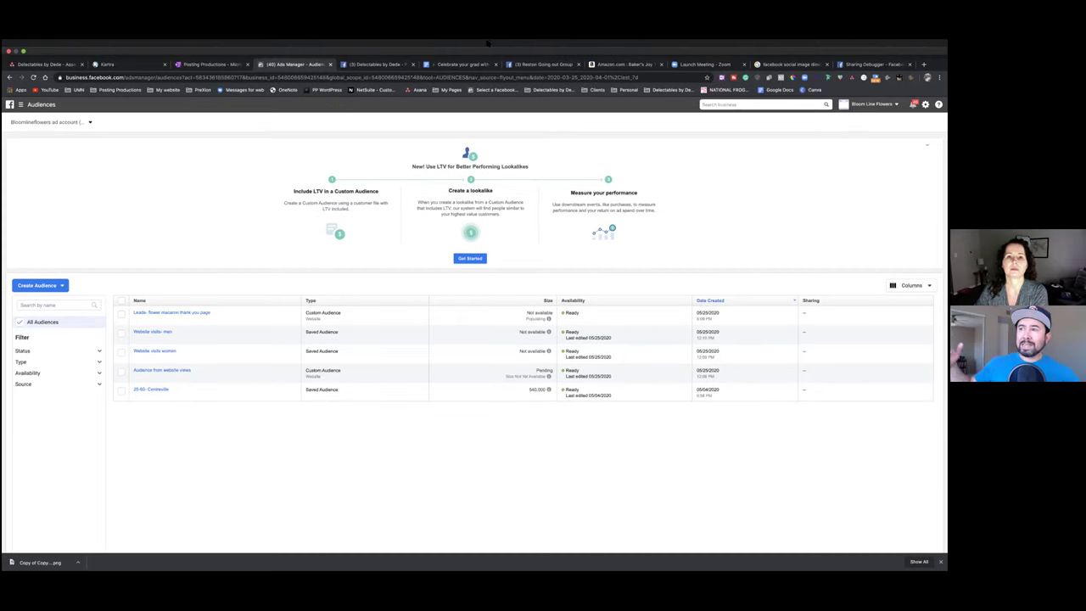